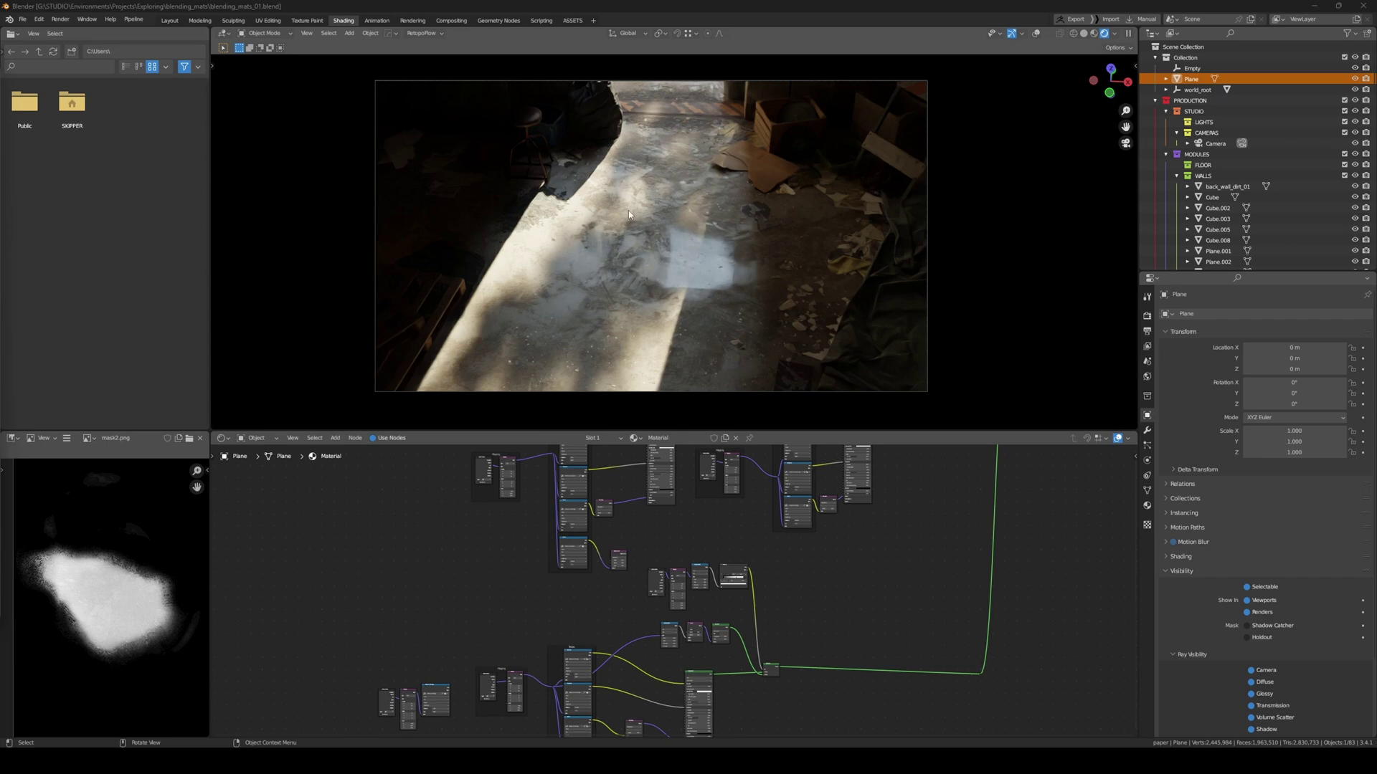
middle_click_drag(601, 643, 580, 696)
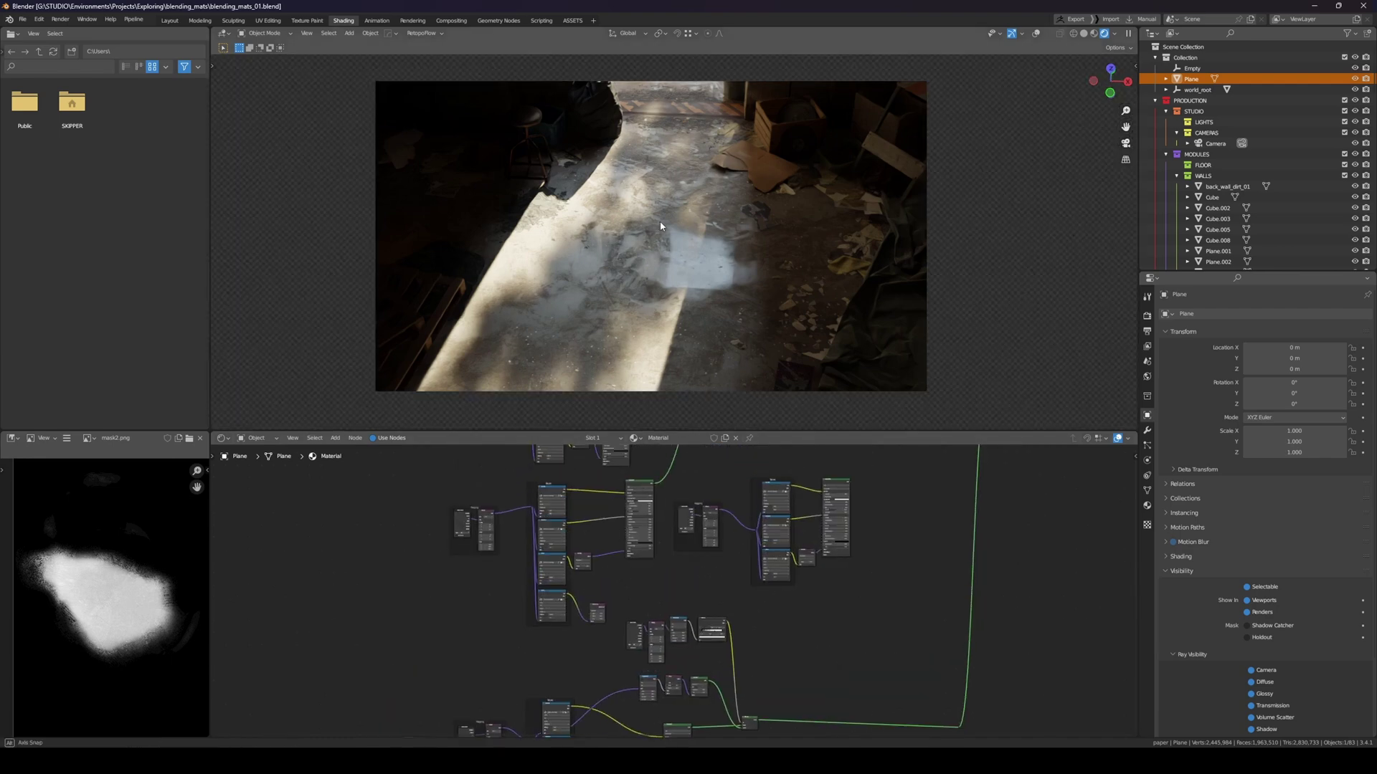
scroll(693, 215, "up", 8)
scroll(693, 215, "down", 8)
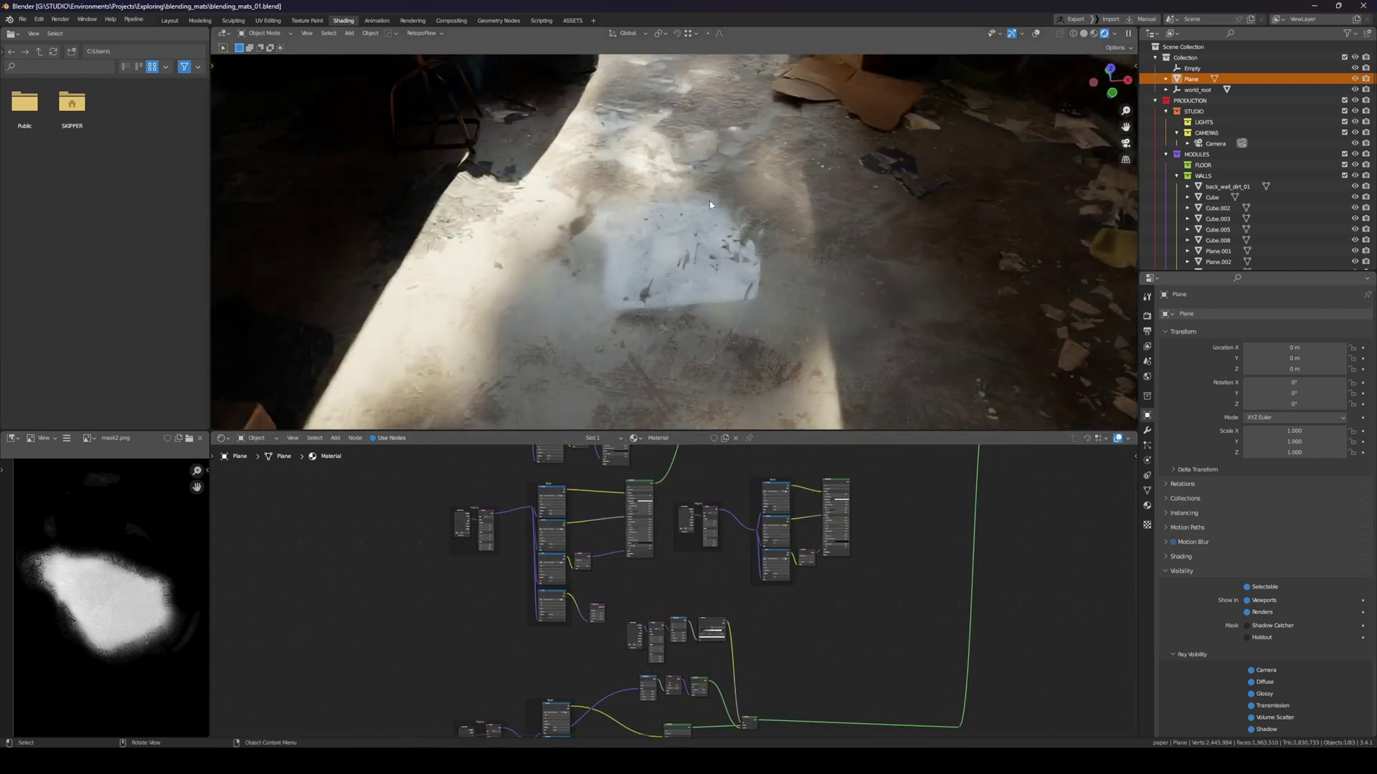
key("KP_0")
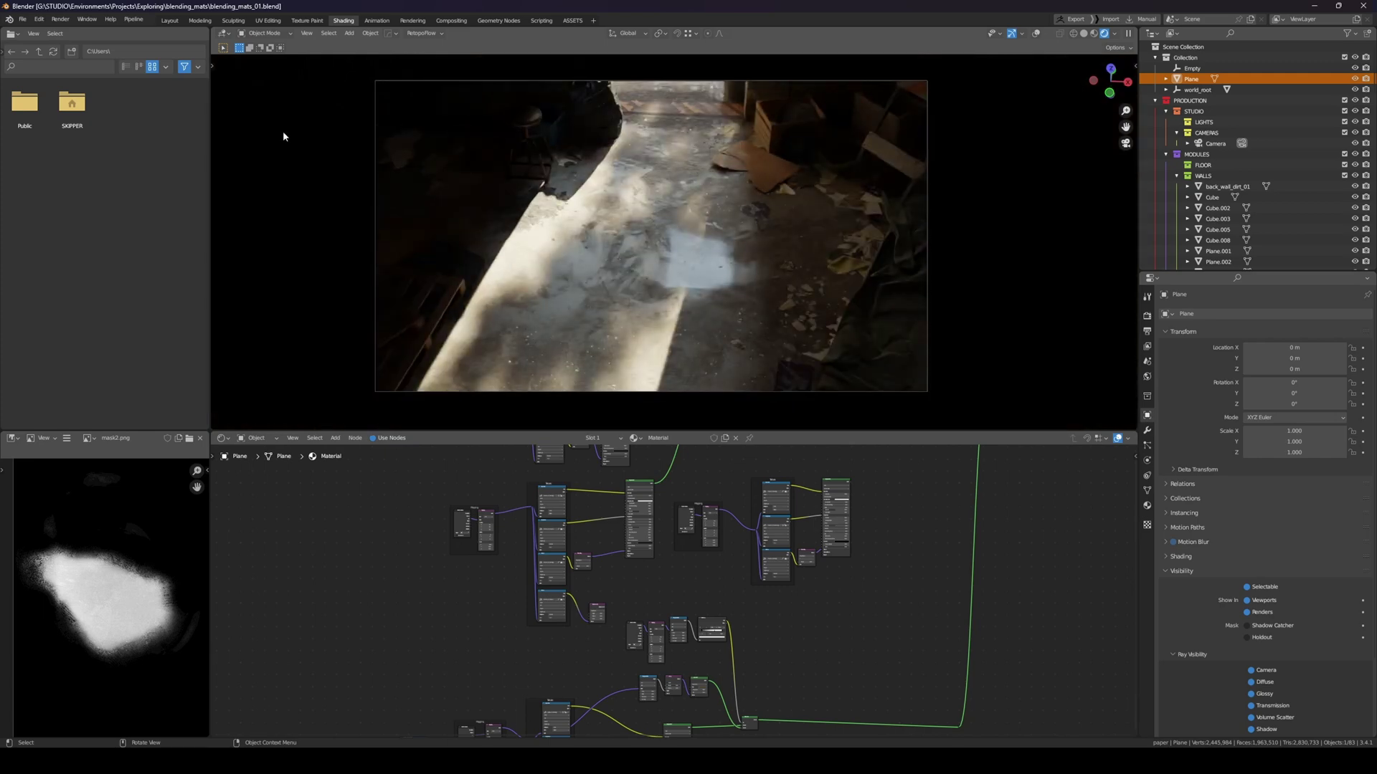
Start a new file from the General template
left_click(22, 19)
mouse_move(58, 31)
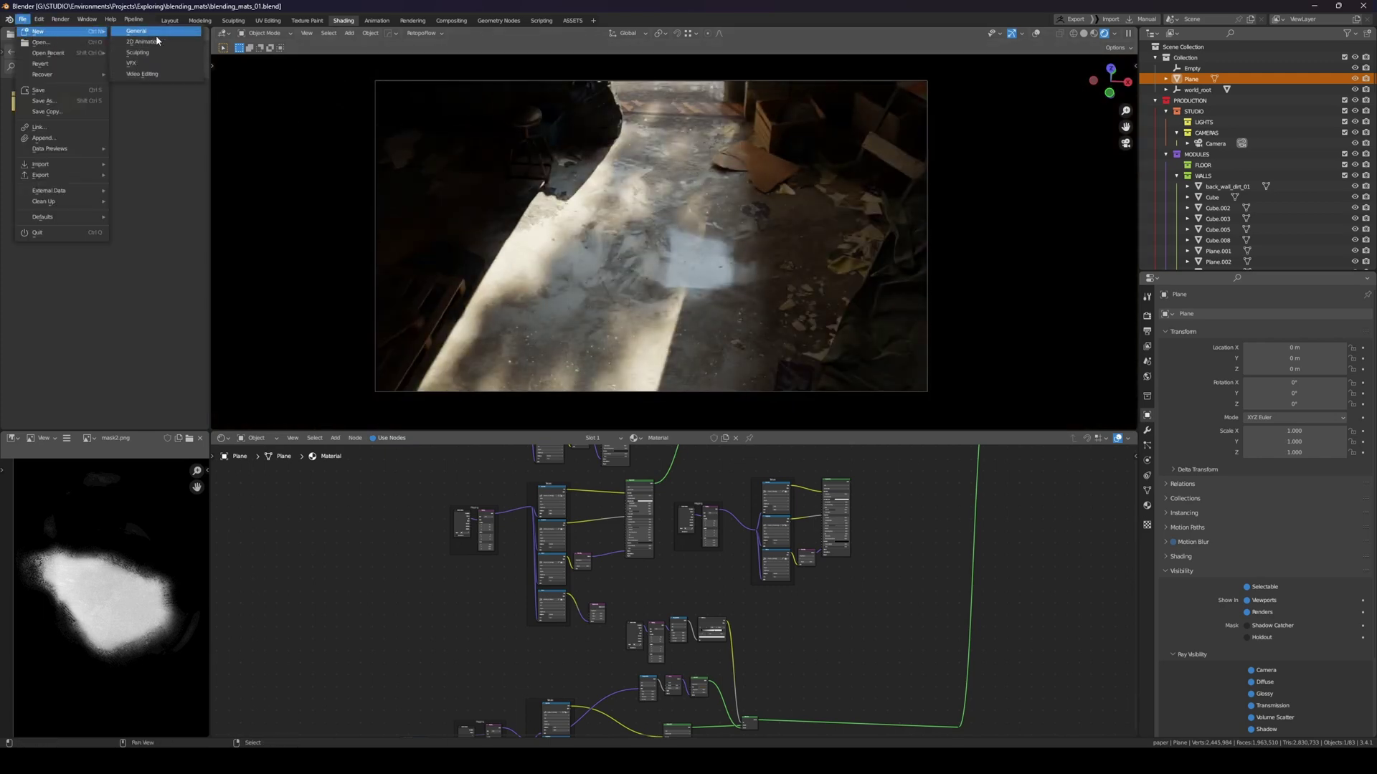
key("Return")
Add a mesh plane at the origin and rotate it 90 degrees about the X axis so it stands upright
middle_click_drag(697, 285, 707, 282)
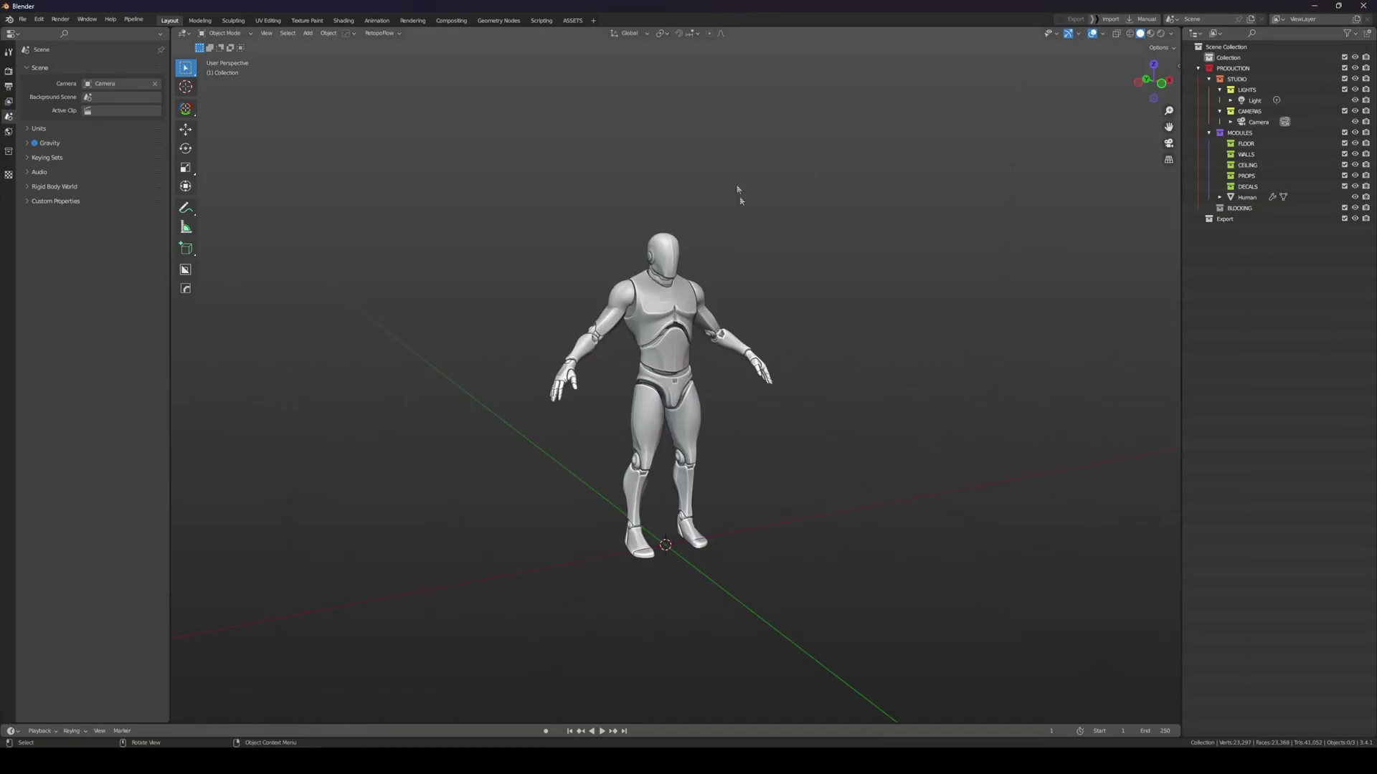
middle_click_drag(739, 194, 745, 258)
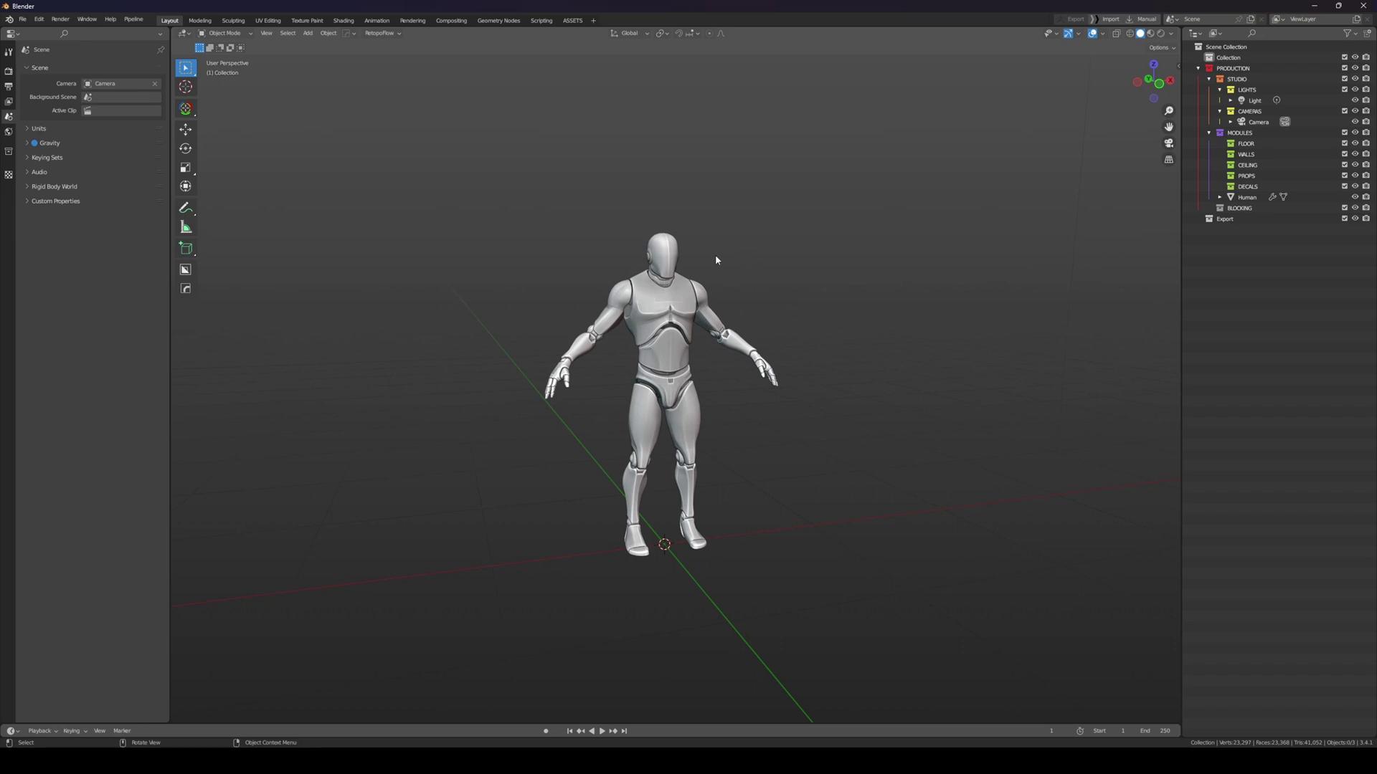
key("shift+a")
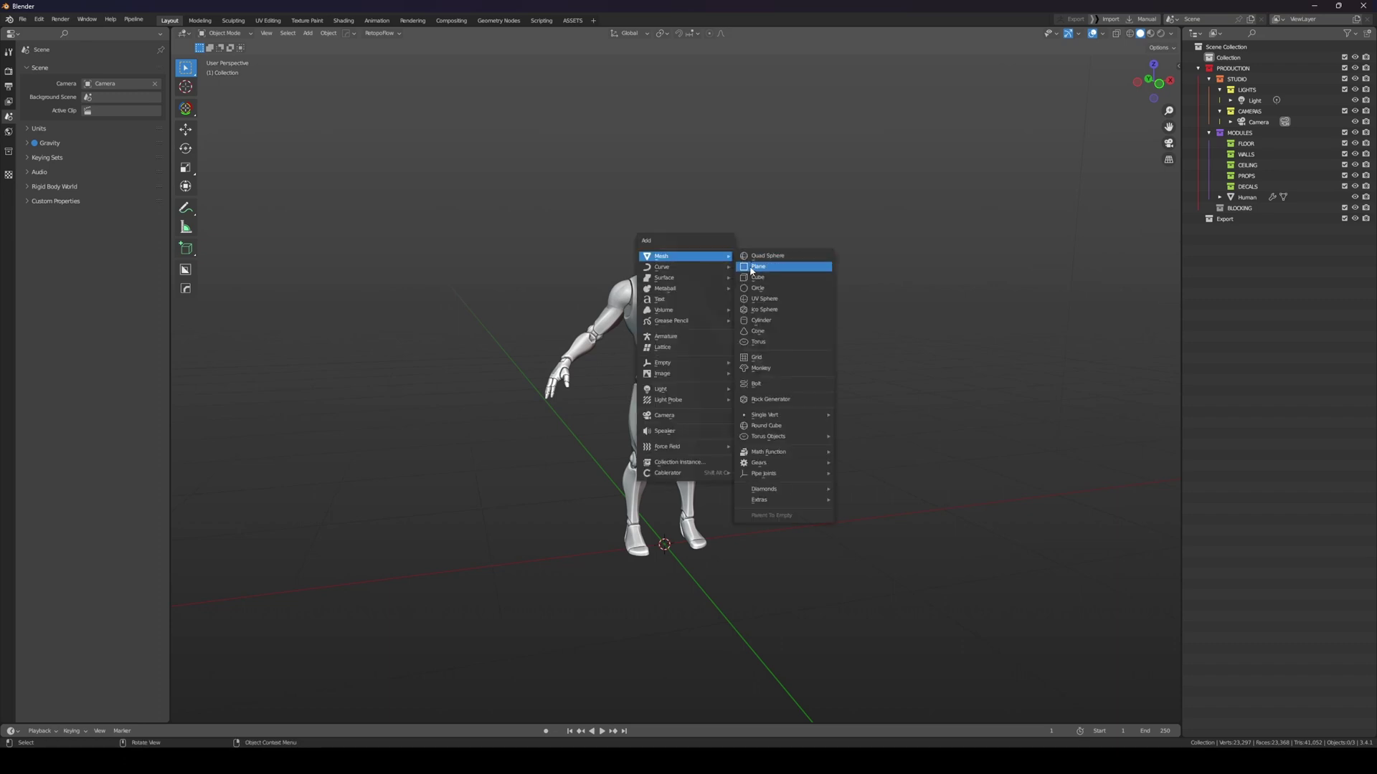
left_click(738, 268)
key("r")
key("x")
key("9")
key("0")
key("Return")
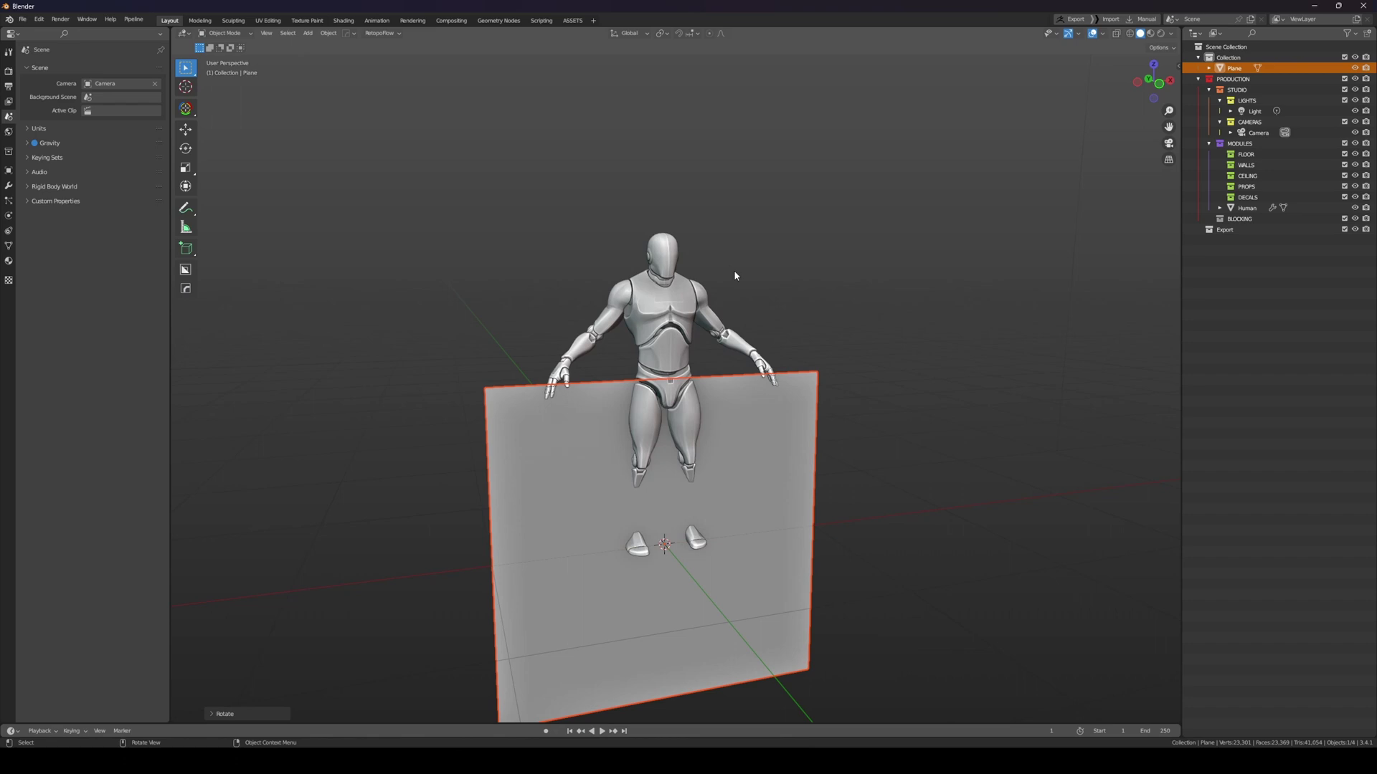
Move the upright plane 1 m up along the Z axis
key("g")
key("z")
key("1")
key("Return")
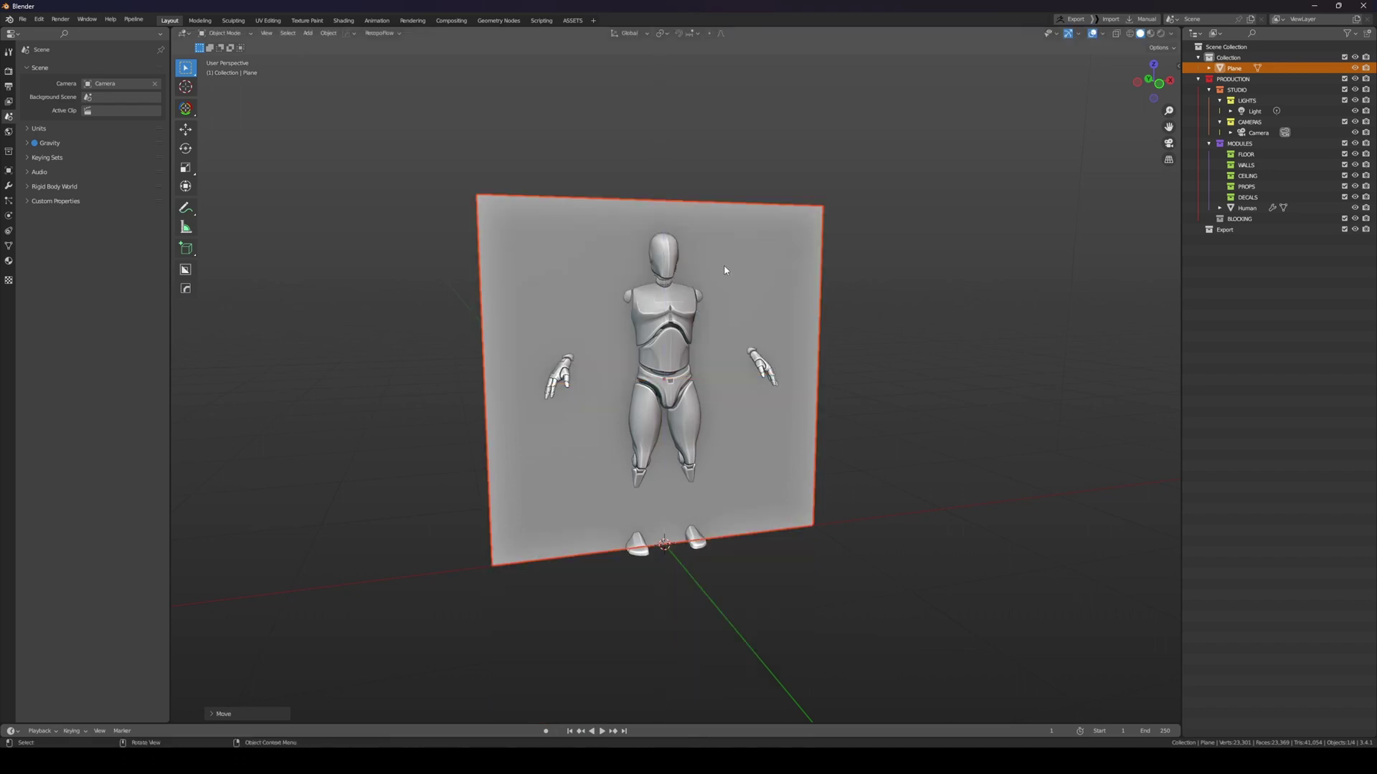
middle_click_drag(788, 354, 733, 360)
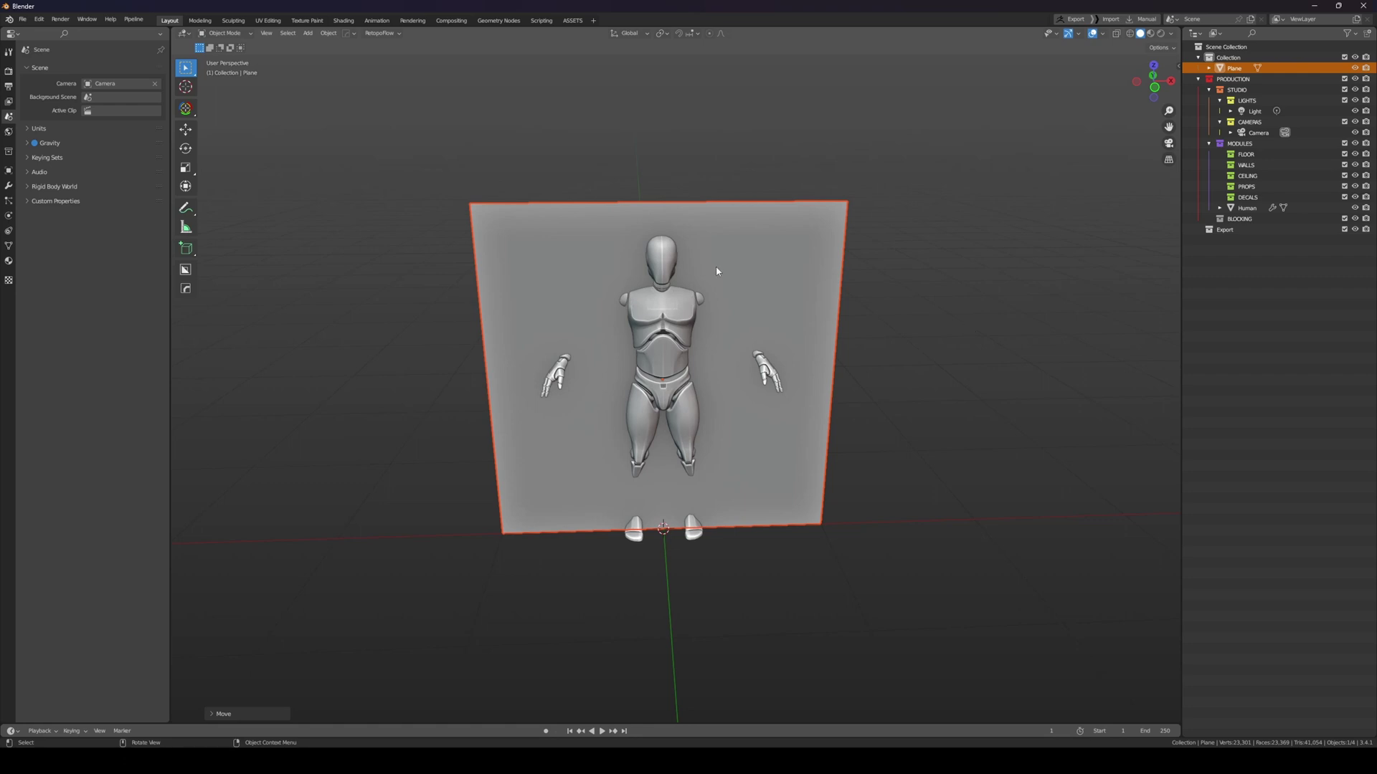
Apply the upright plane's transforms
middle_click_drag(712, 270, 758, 270)
key("ctrl+a")
left_click(957, 224)
key("ctrl+a")
left_click(881, 183)
mouse_move(781, 240)
middle_mouse_down()
mouse_move(688, 251)
mouse_move(752, 264)
middle_mouse_up()
Switch to the Shading workspace and delete the human figure from the scene
left_click(342, 21)
key("KP_Decimal")
left_click(669, 203)
key("x")
left_click(670, 202)
Delete the default light from the scene
scroll(669, 203, "down", 3)
middle_click_drag(681, 219, 776, 173)
scroll(733, 212, "down", 7)
left_click(747, 115)
key("KP_7")
key("x")
left_click(750, 191)
Add an area light and move it straight up above the plane in front view
scroll(775, 173, "up", 3)
key("KP_1")
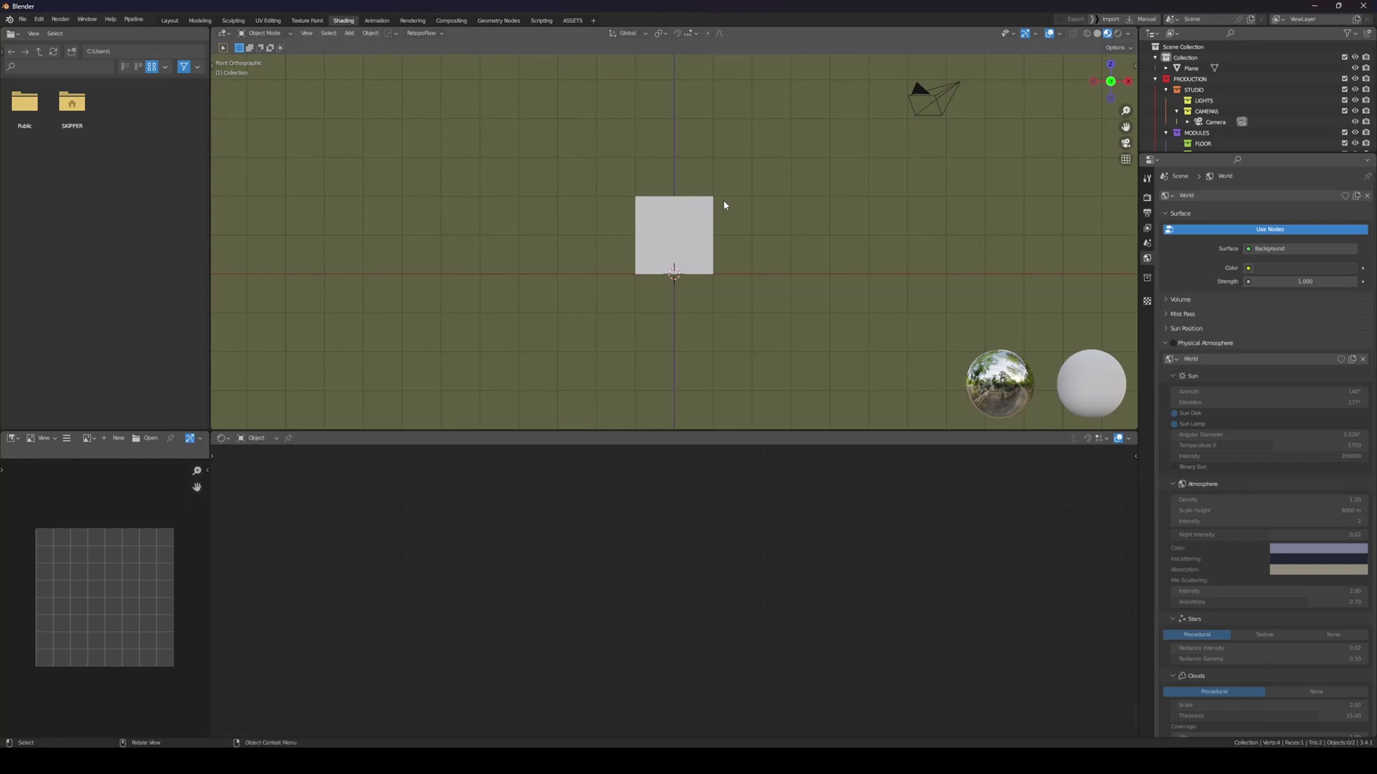
key("shift+a")
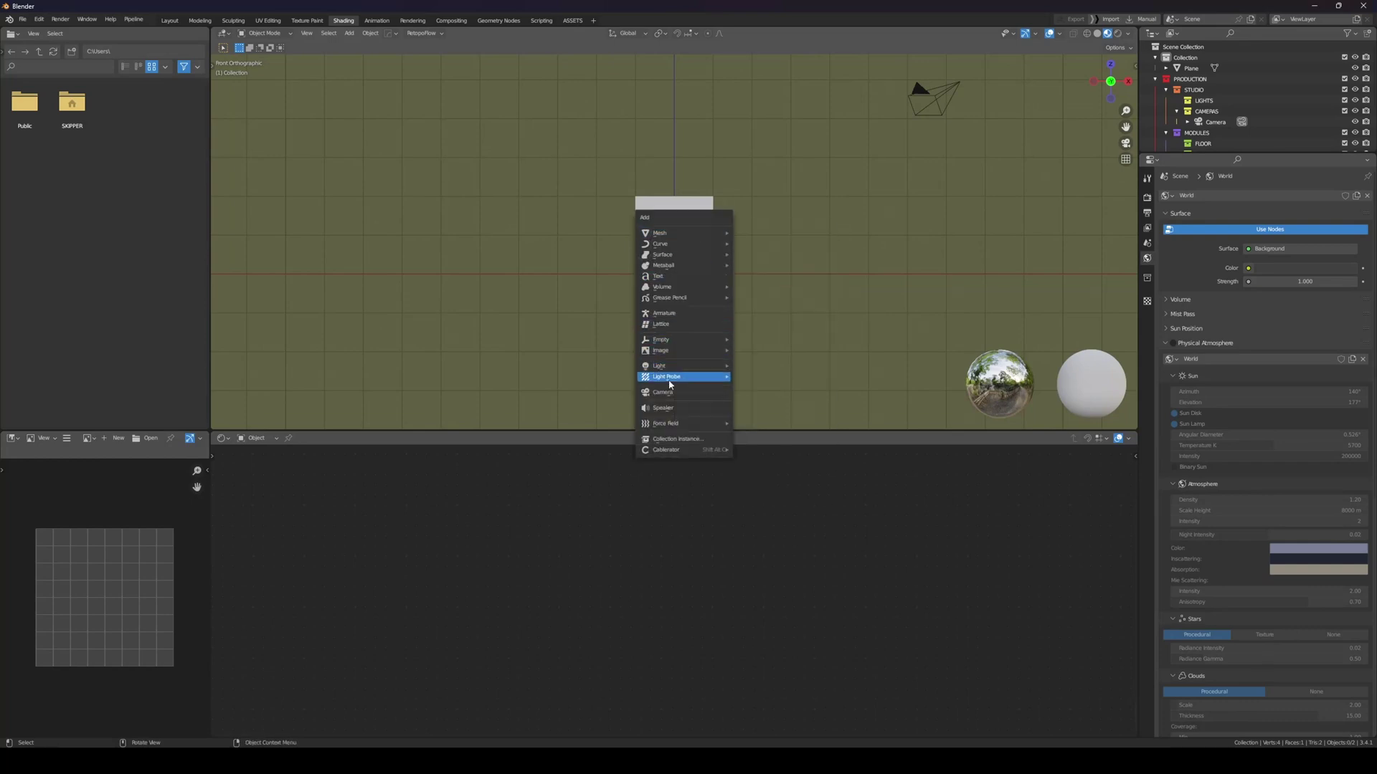
mouse_move(717, 366)
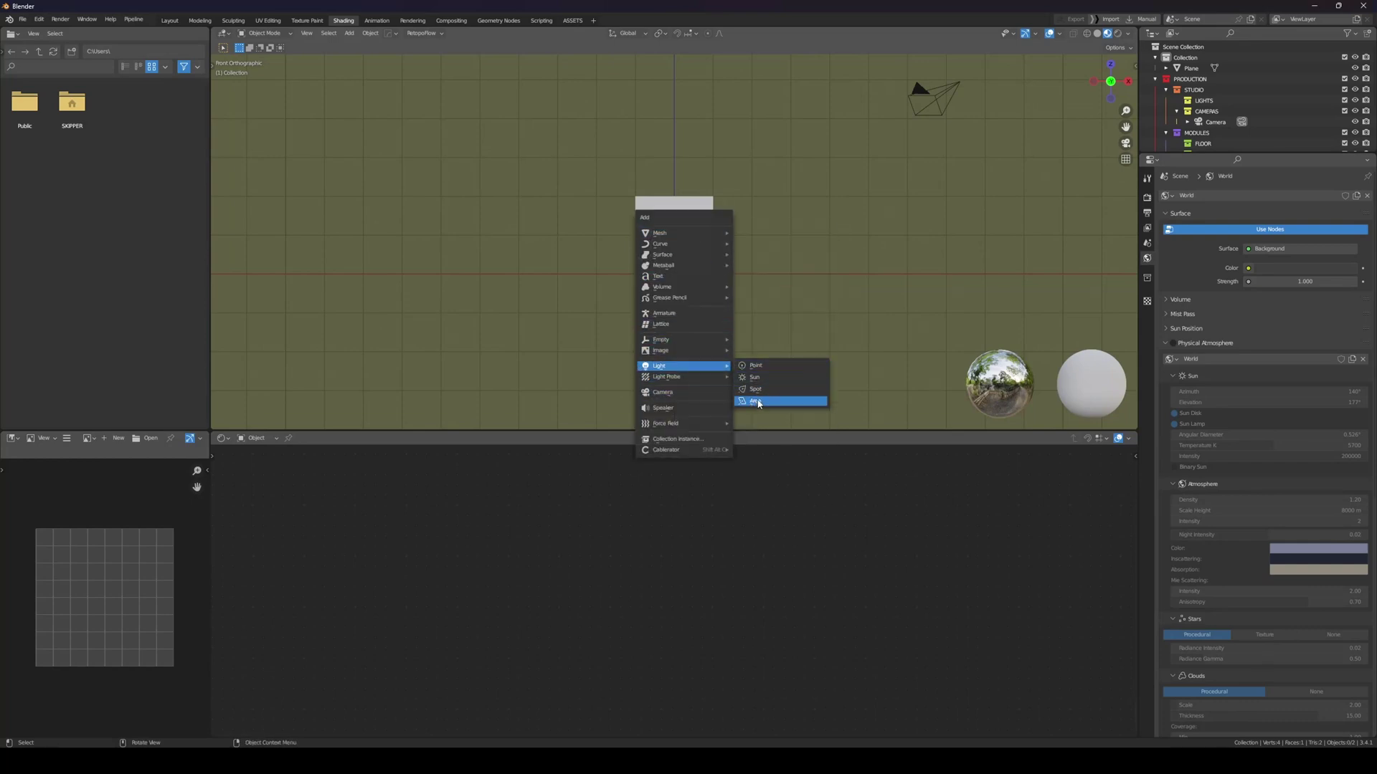
left_click(759, 402)
key("g")
left_click(717, 113)
middle_click_drag(717, 113, 755, 174)
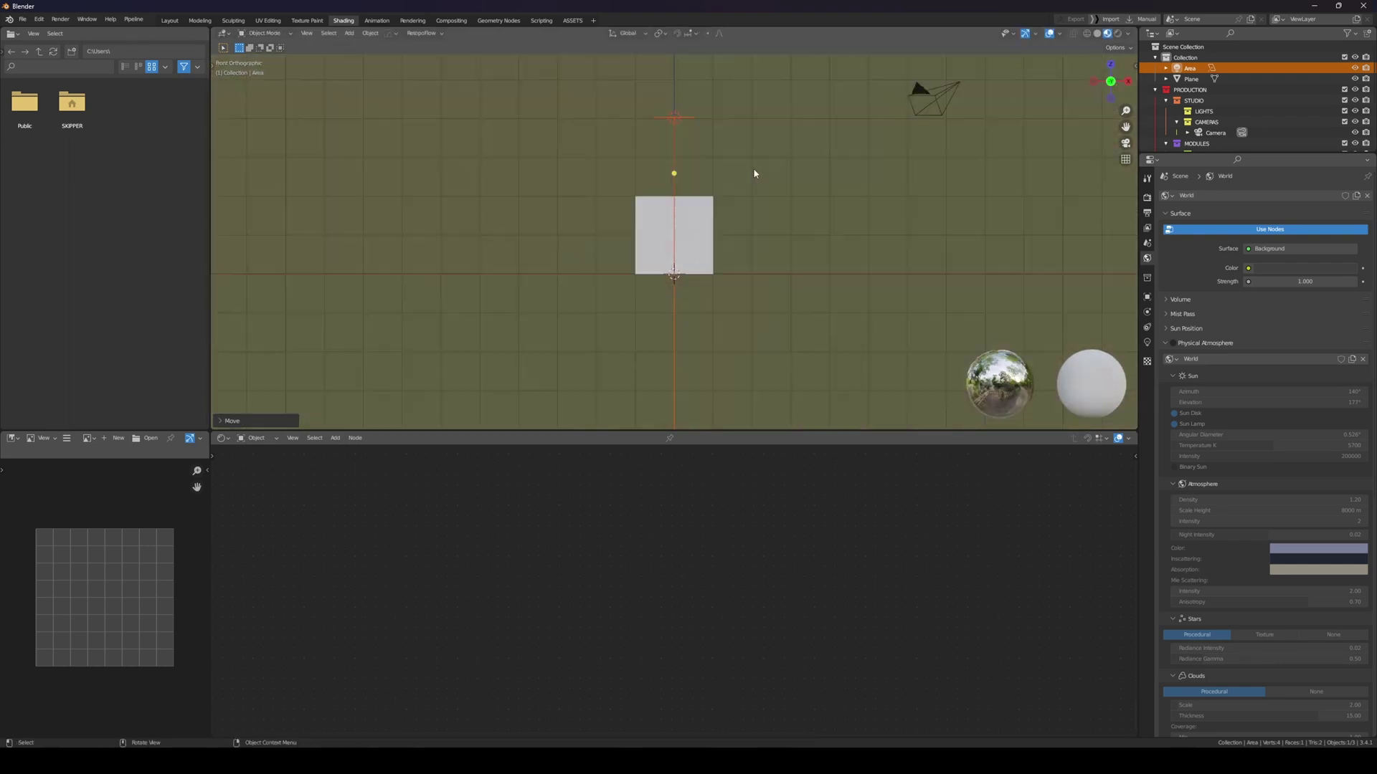
In side view, tilt the area light and move it in front of the plane so it aims at the plane
key("r")
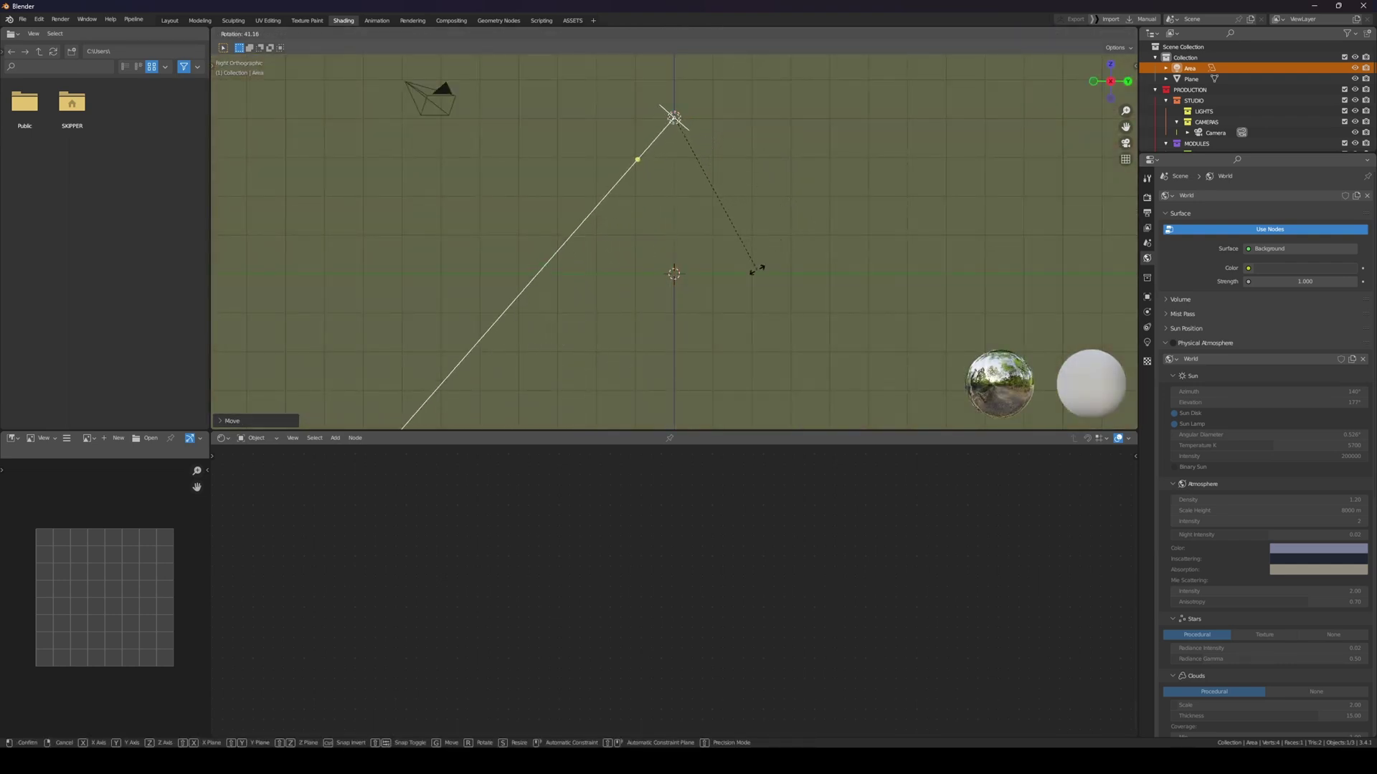
left_click(754, 102)
key("g")
left_click(703, 86)
Set the pivot point to the 3D cursor and rotate the area light around it in top view
middle_click_drag(703, 86, 763, 265)
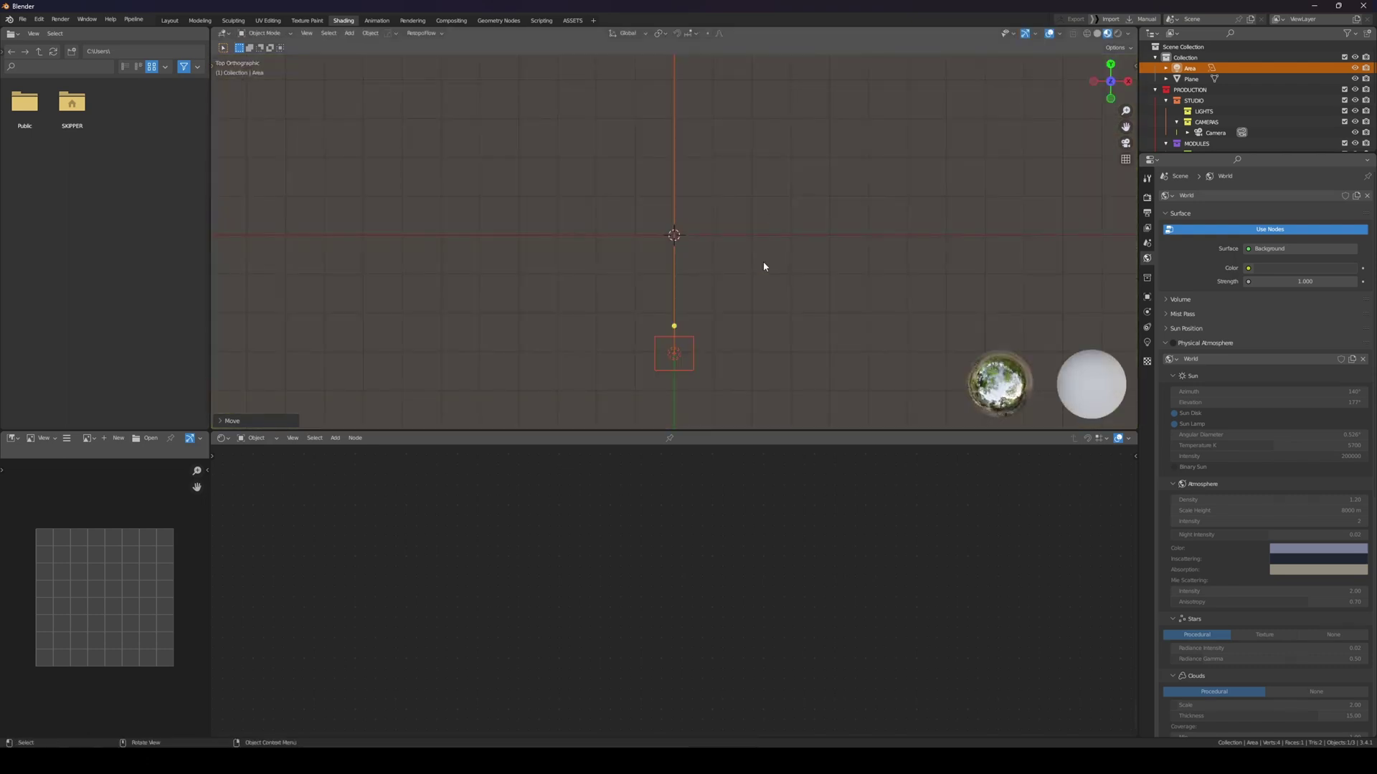
key("period")
left_click(825, 267)
key("r")
left_click(728, 313)
Set the area light's power to 200 W and display the viewport in rendered shading
middle_click_drag(723, 316, 741, 206)
scroll(740, 205, "up", 4)
left_click(1148, 343)
left_click(1299, 268)
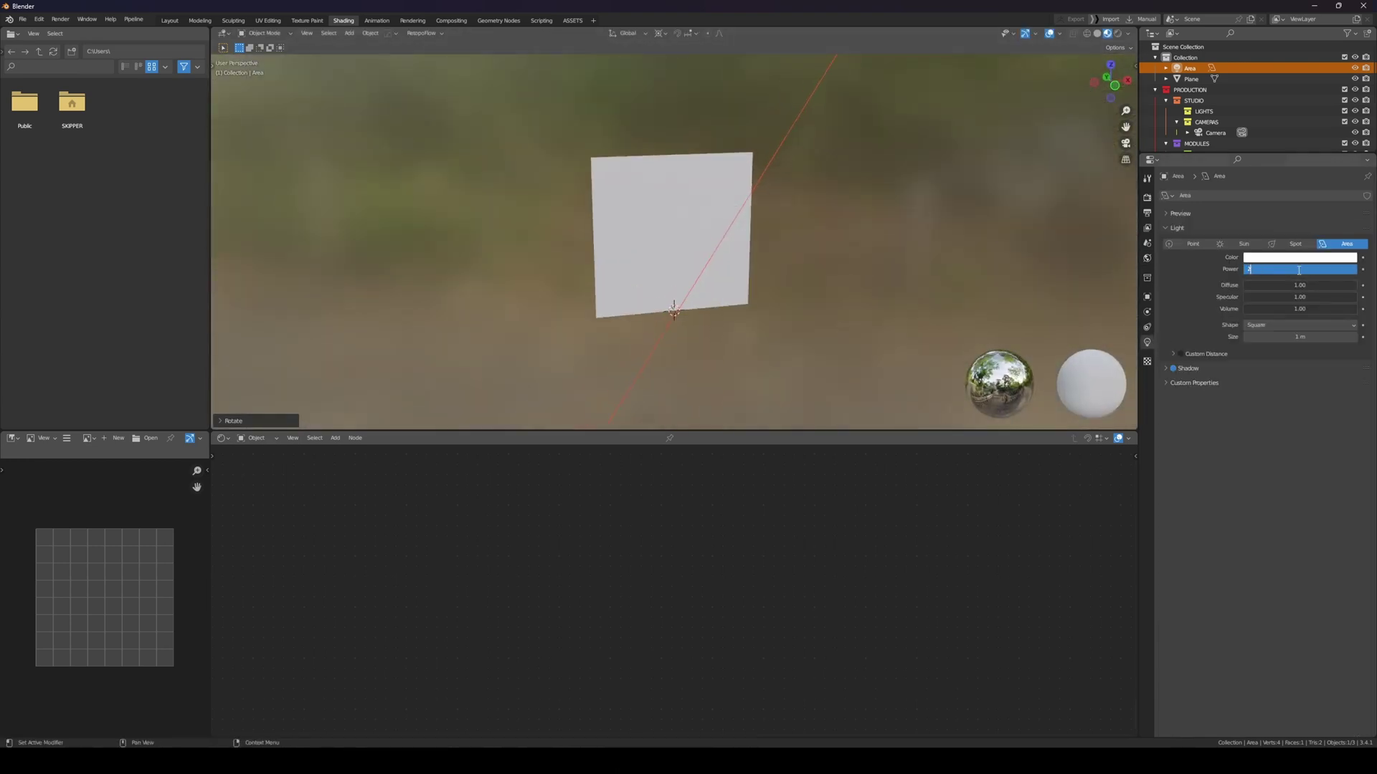
key("Return")
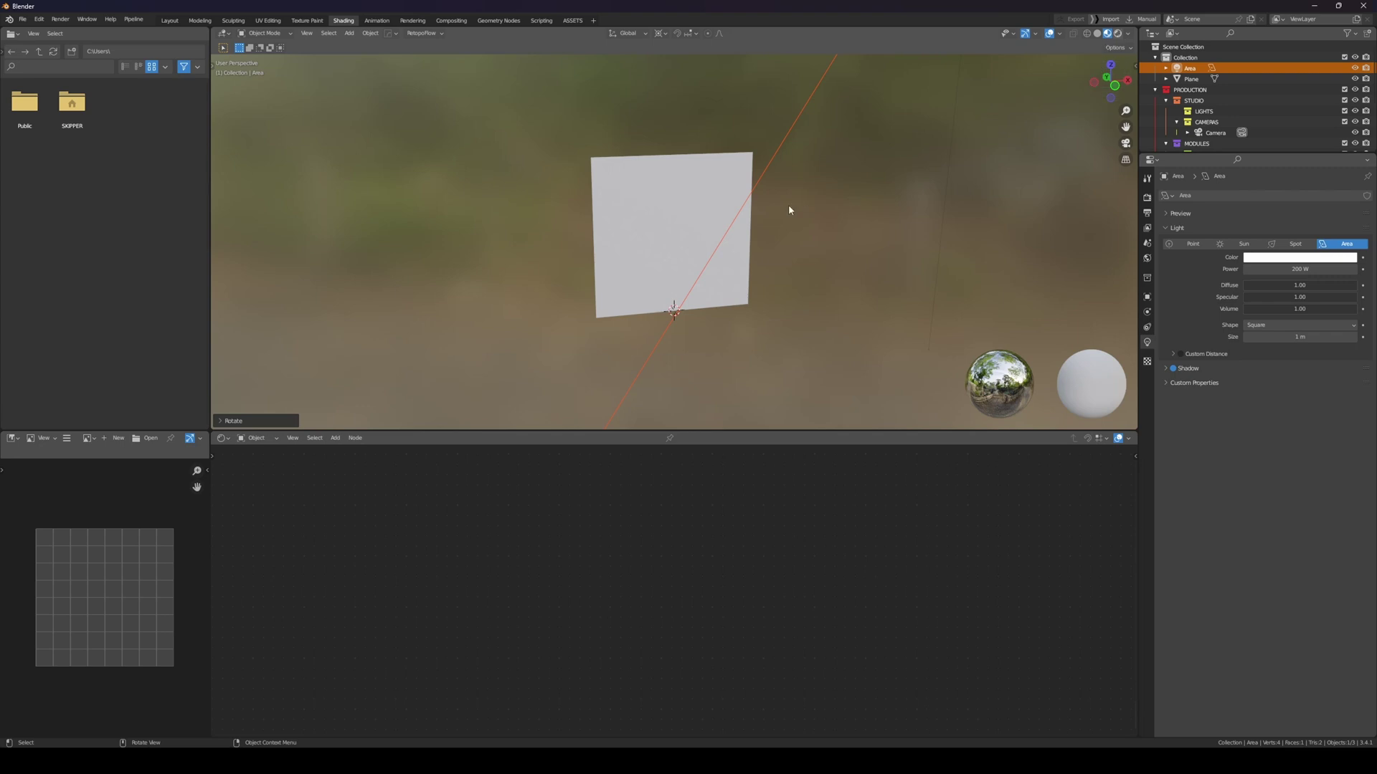
left_click(1117, 33)
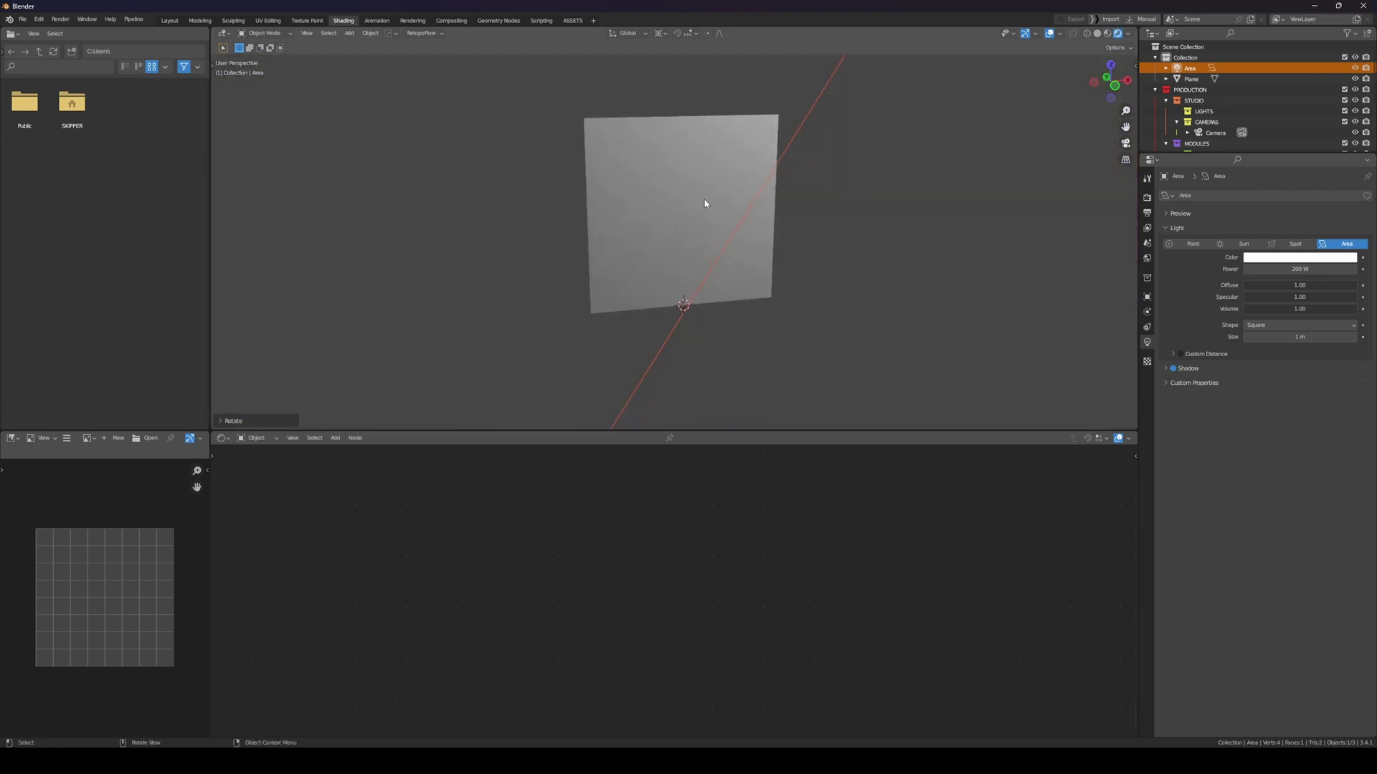
Add a second plane as a floor under the upright plane and stretch it along the X axis
key("shift+a")
mouse_move(774, 63)
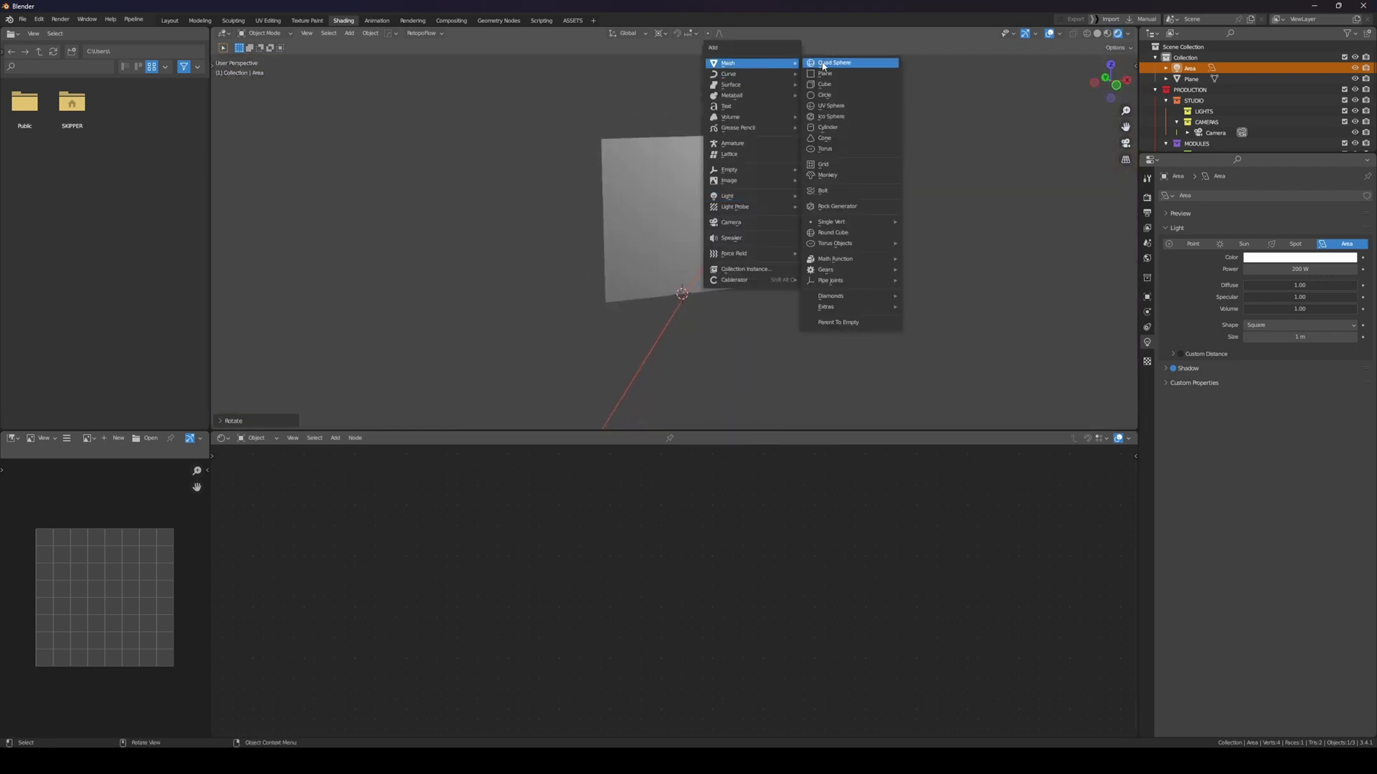
left_click(836, 63)
key("s")
key("x")
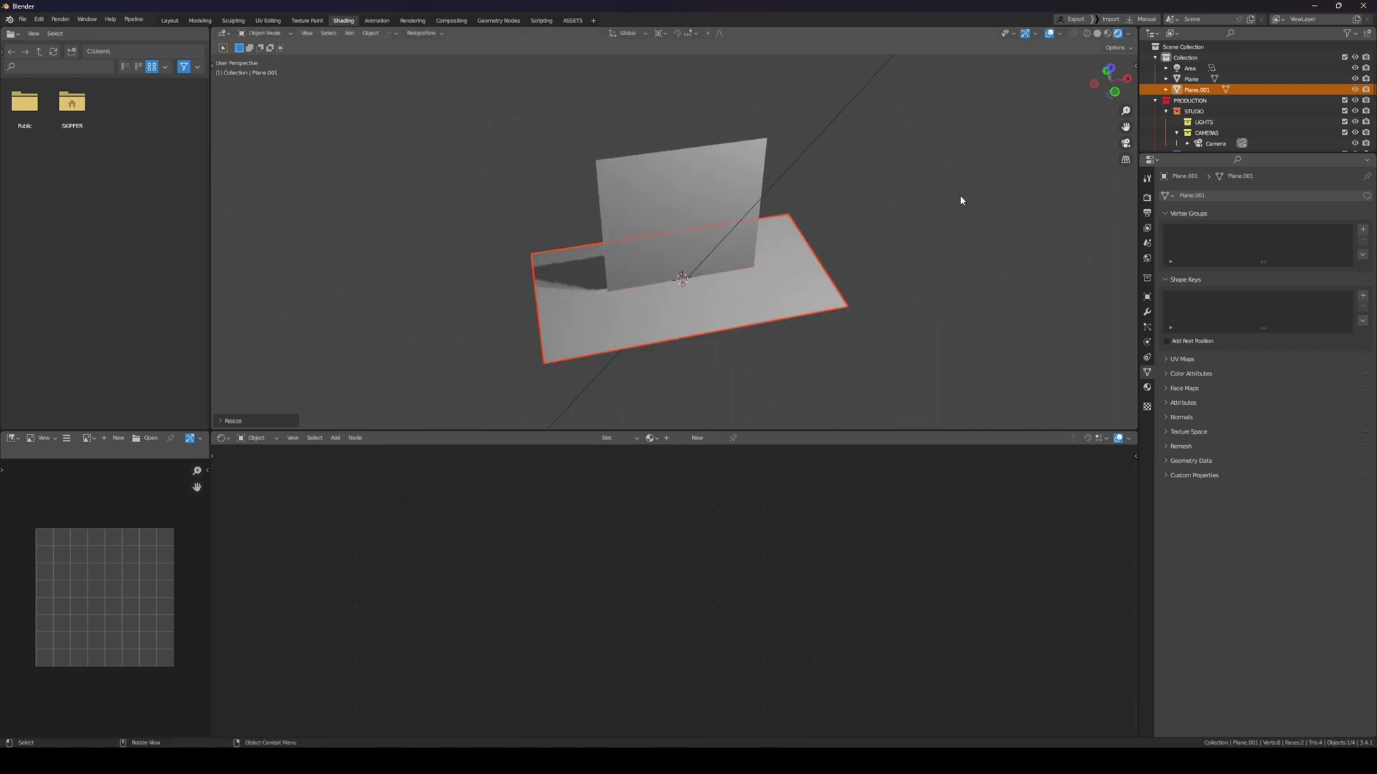
left_click(755, 173)
Set the render engine to Cycles with GPU Compute as the device
scroll(738, 208, "up", 1)
left_click(1146, 197)
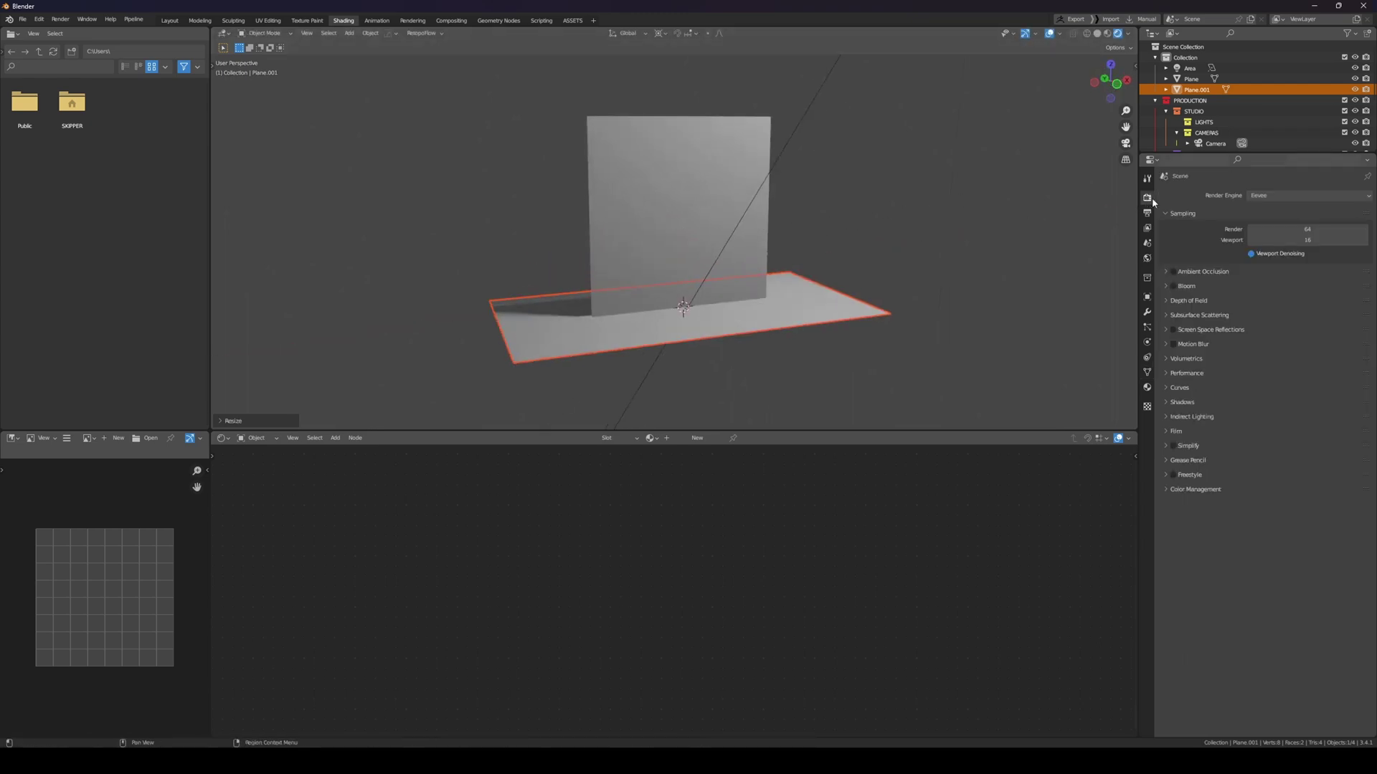
left_click(1273, 196)
left_click(1259, 231)
left_click(1265, 223)
left_click(1266, 246)
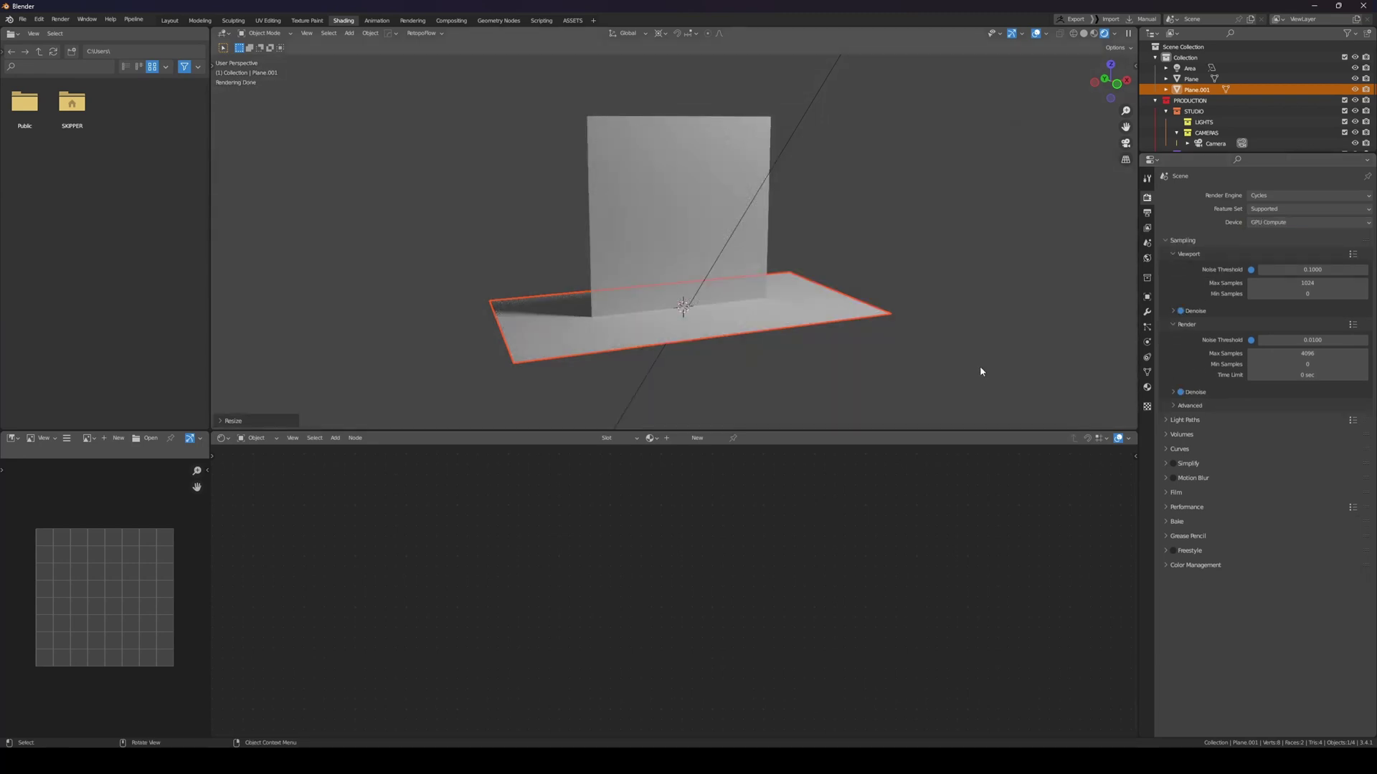
Select the upright plane and create a new material for it
left_click(860, 214)
scroll(814, 224, "up", 1)
left_click(763, 274)
middle_click_drag(789, 269, 784, 286, "shift")
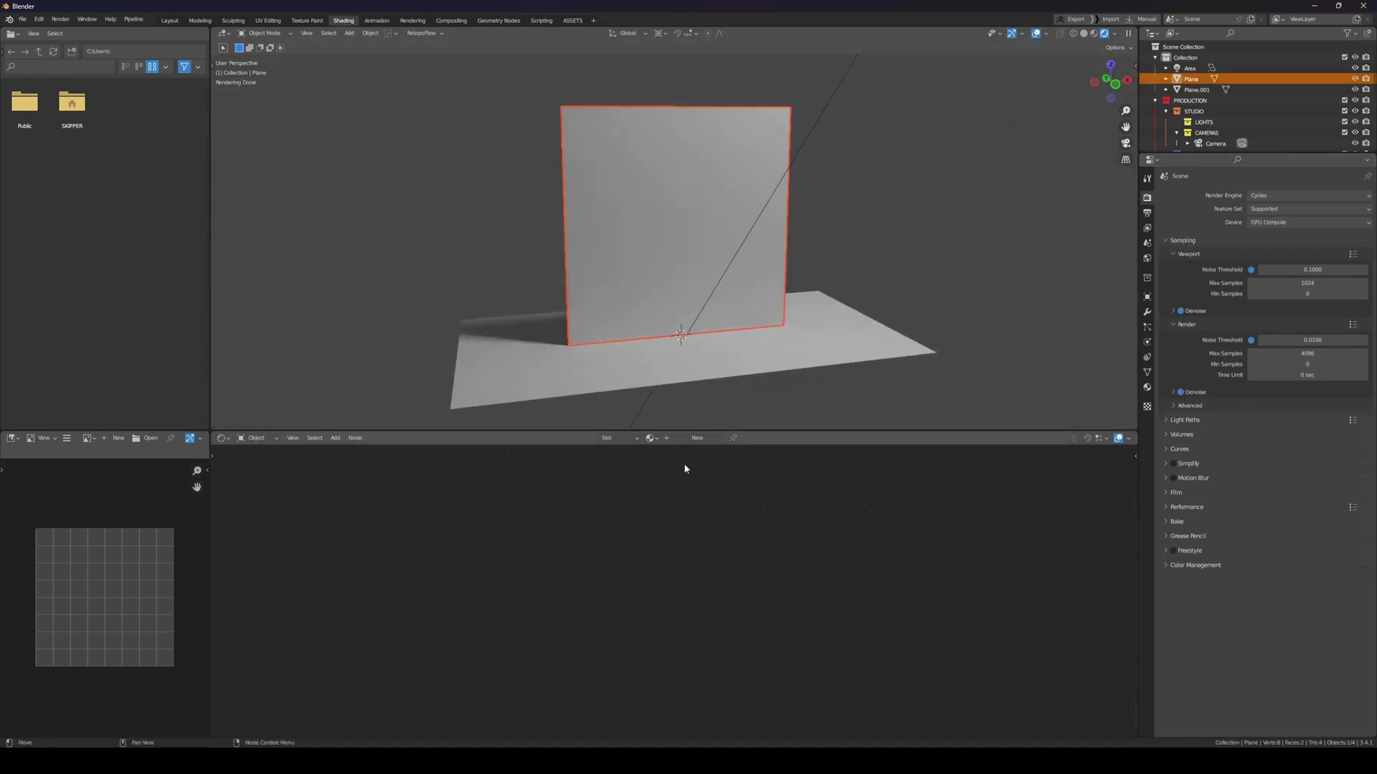
left_click(695, 438)
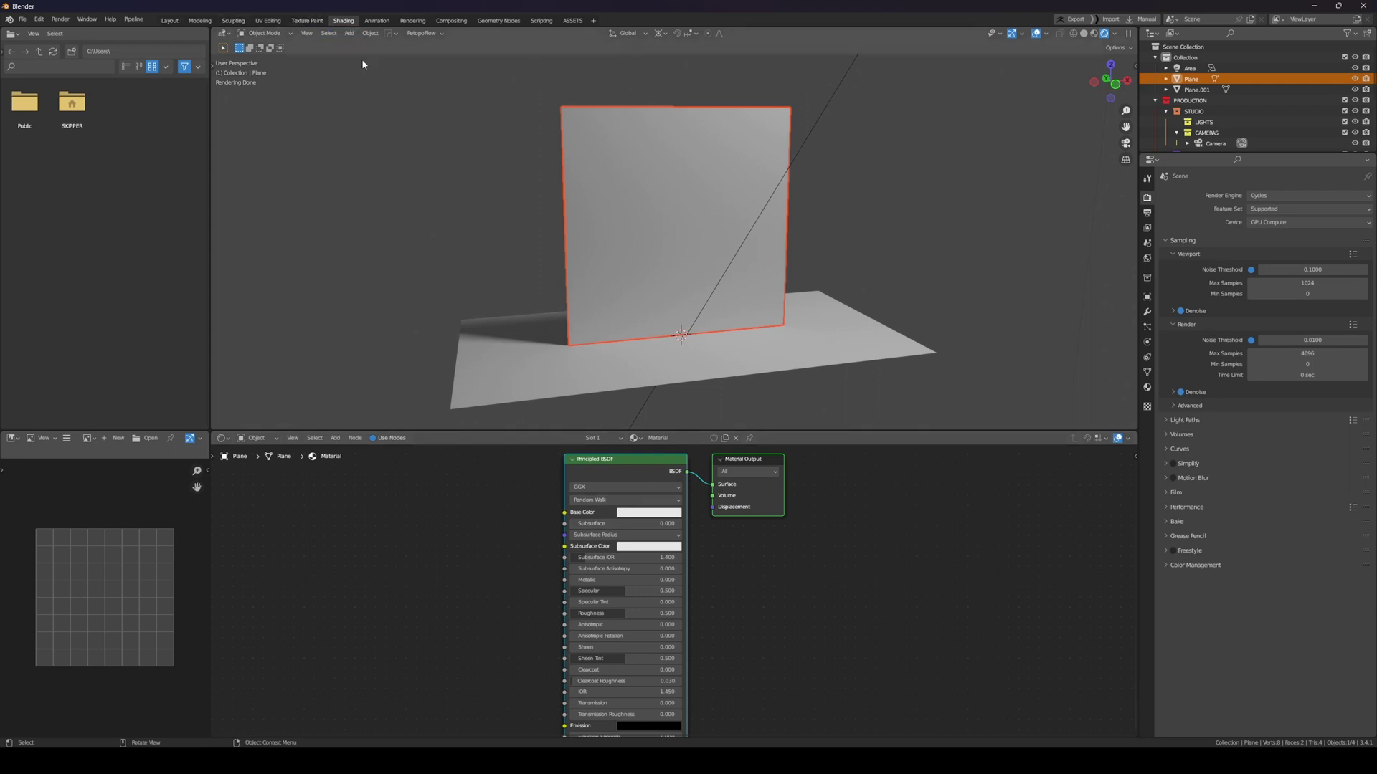
Spread the Material Output and Principled BSDF nodes far apart to leave room between them
mouse_move(765, 531)
middle_mouse_down()
mouse_move(743, 563)
mouse_move(761, 553)
middle_mouse_up()
scroll(645, 497, "down", 7)
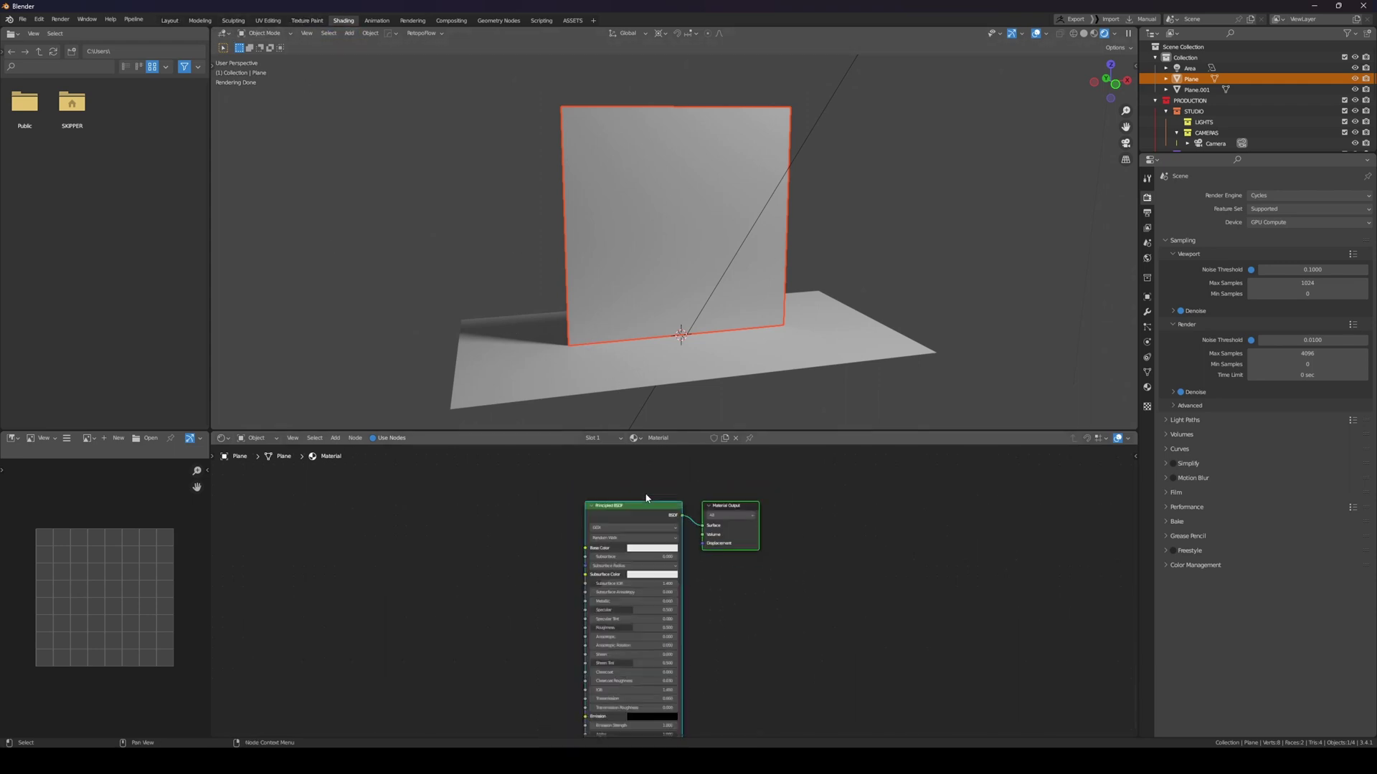
left_click(796, 522)
left_click_drag(719, 529, 1105, 524)
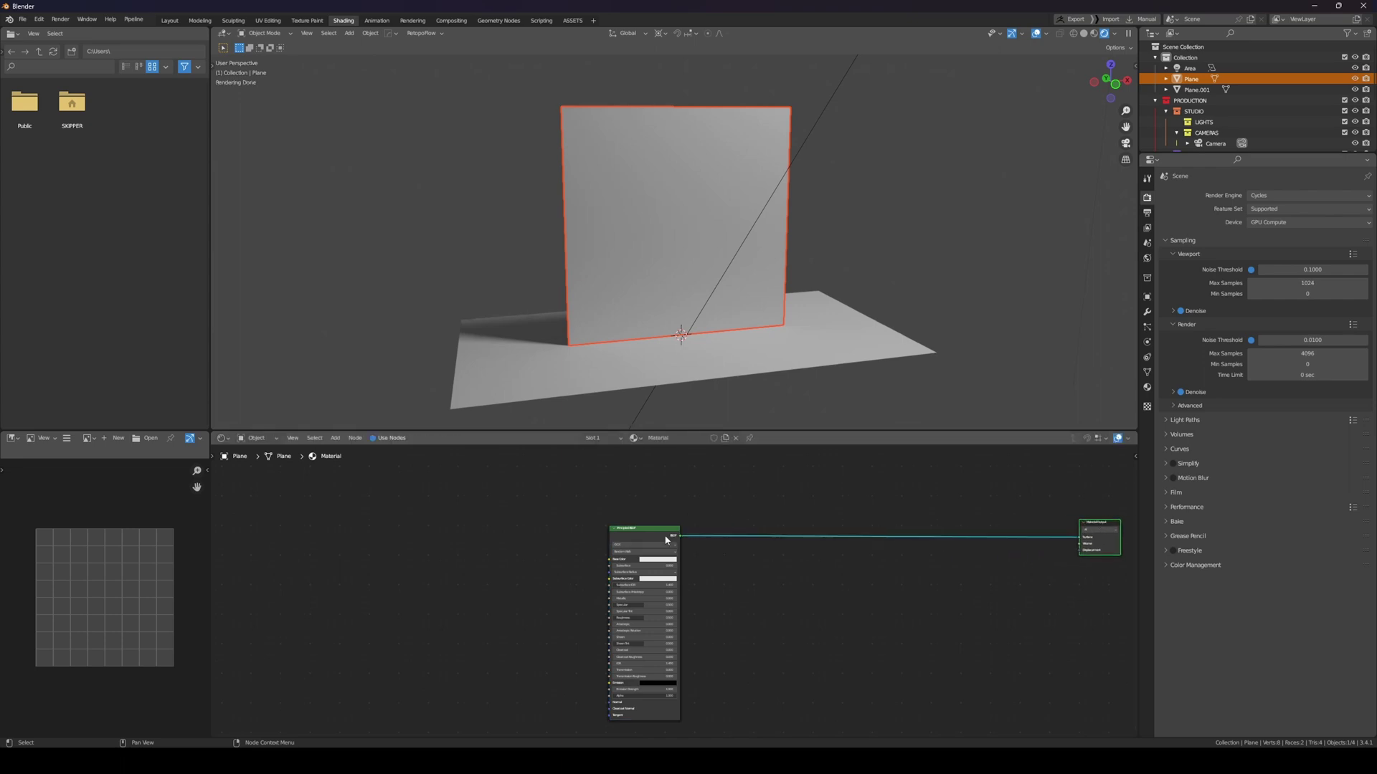
left_click_drag(663, 527, 612, 525)
Maximize the node editor and duplicate the Principled BSDF twice, stacking the copies below the original
key("ctrl+space")
scroll(707, 252, "down", 4)
middle_click_drag(609, 326, 644, 199)
key("shift+d")
left_click(648, 654)
middle_click_drag(649, 653, 648, 437)
scroll(645, 279, "down", 7)
key("shift+d")
left_click(636, 507)
Add a Mix Shader beside the first Principled BSDF and place a duplicate of it closer to the Material Output
scroll(706, 233, "up", 2)
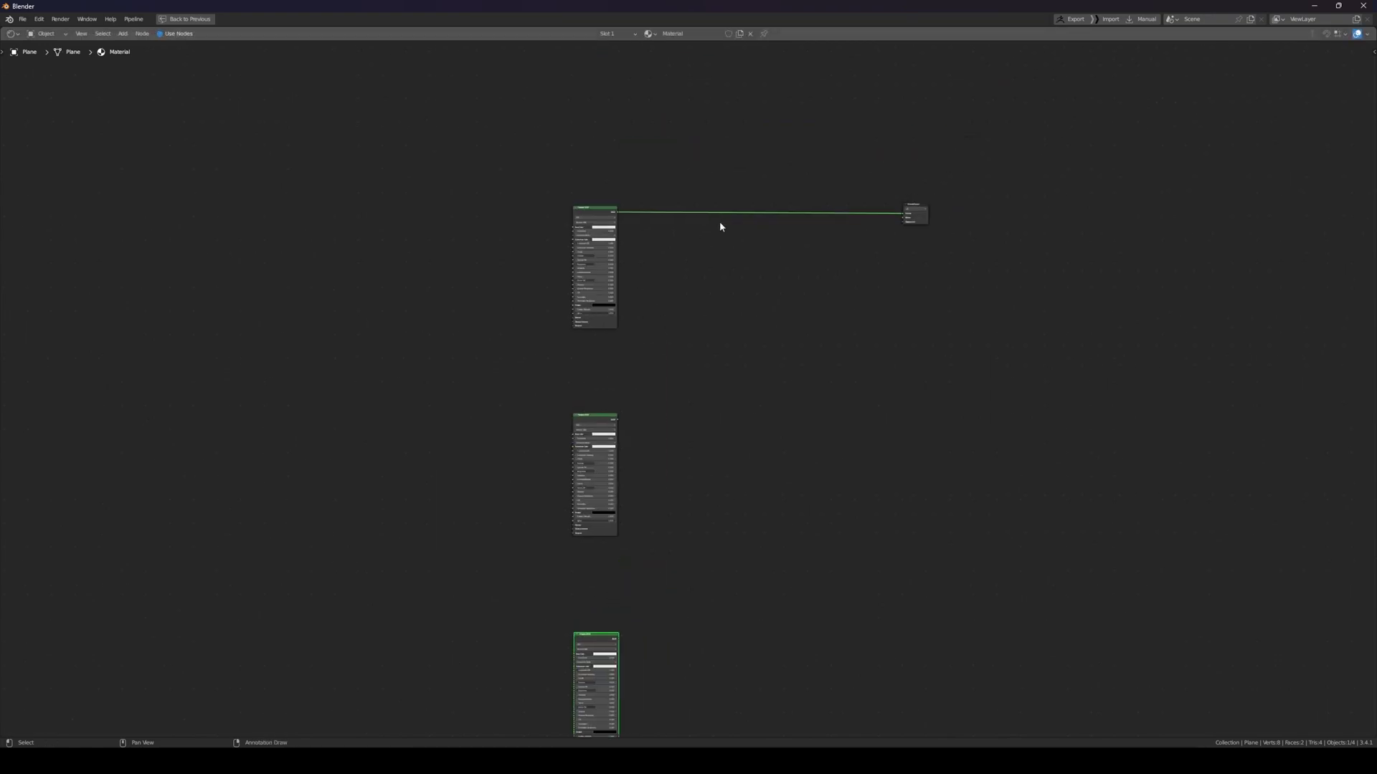
key("shift+a")
mouse_move(700, 280)
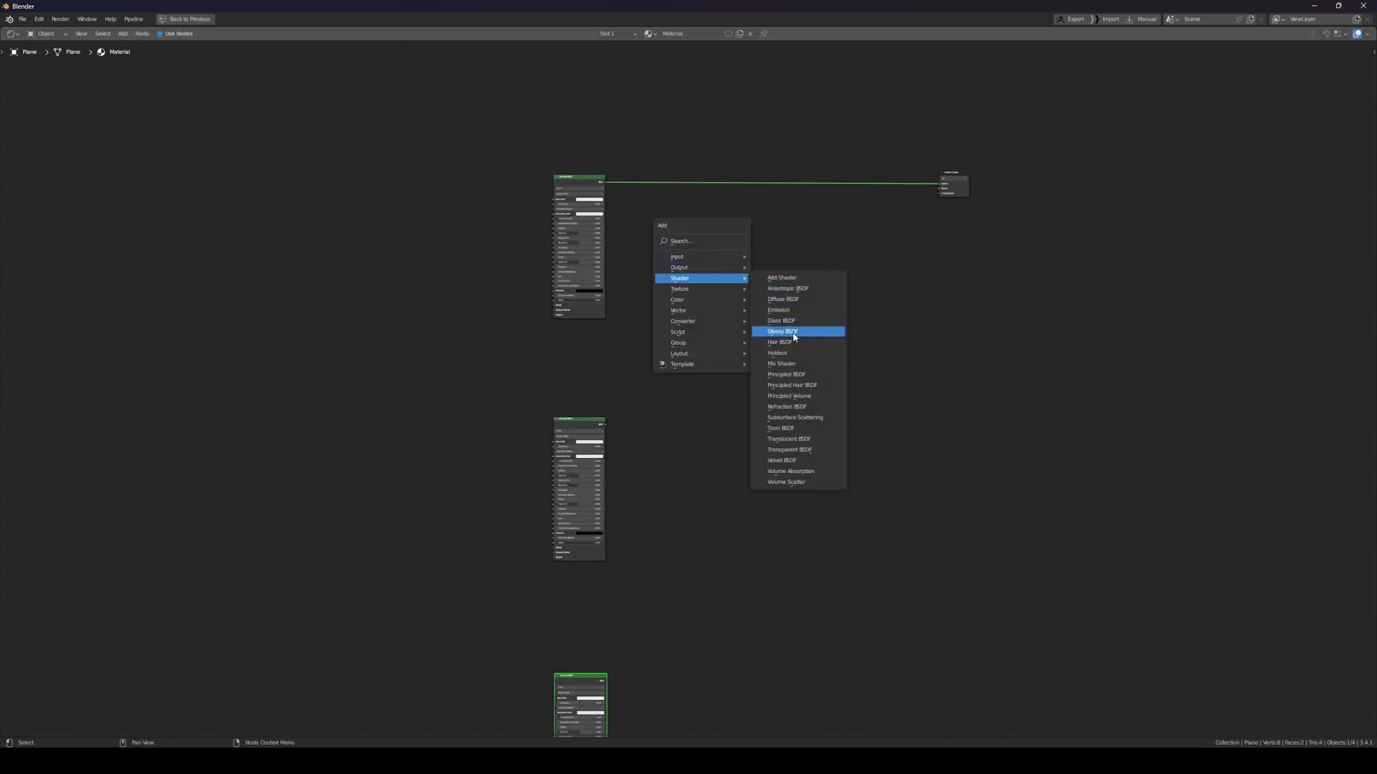
left_click(781, 364)
left_click(652, 192)
key("shift+d")
left_click(824, 226)
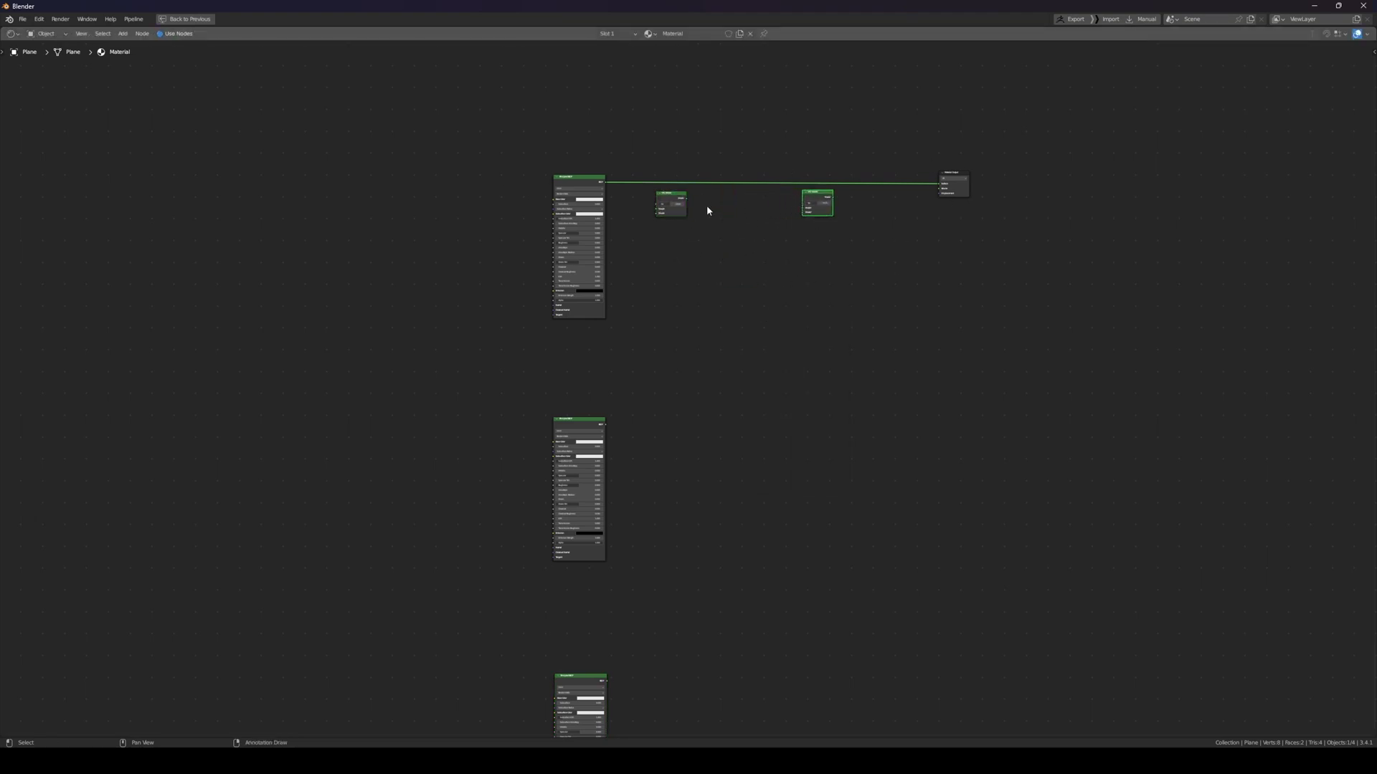
scroll(709, 213, "up", 4)
key("shift+a")
mouse_move(667, 178)
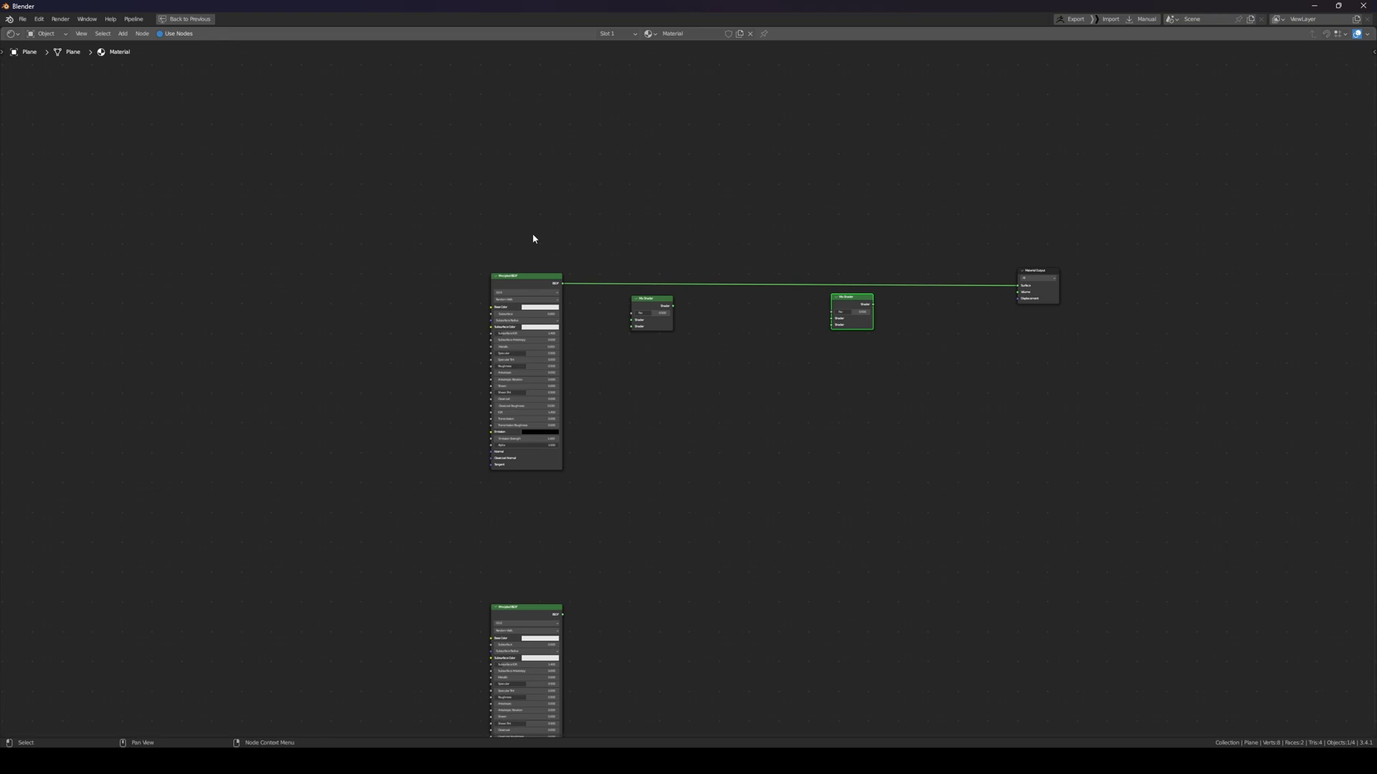
scroll(583, 306, "up", 2)
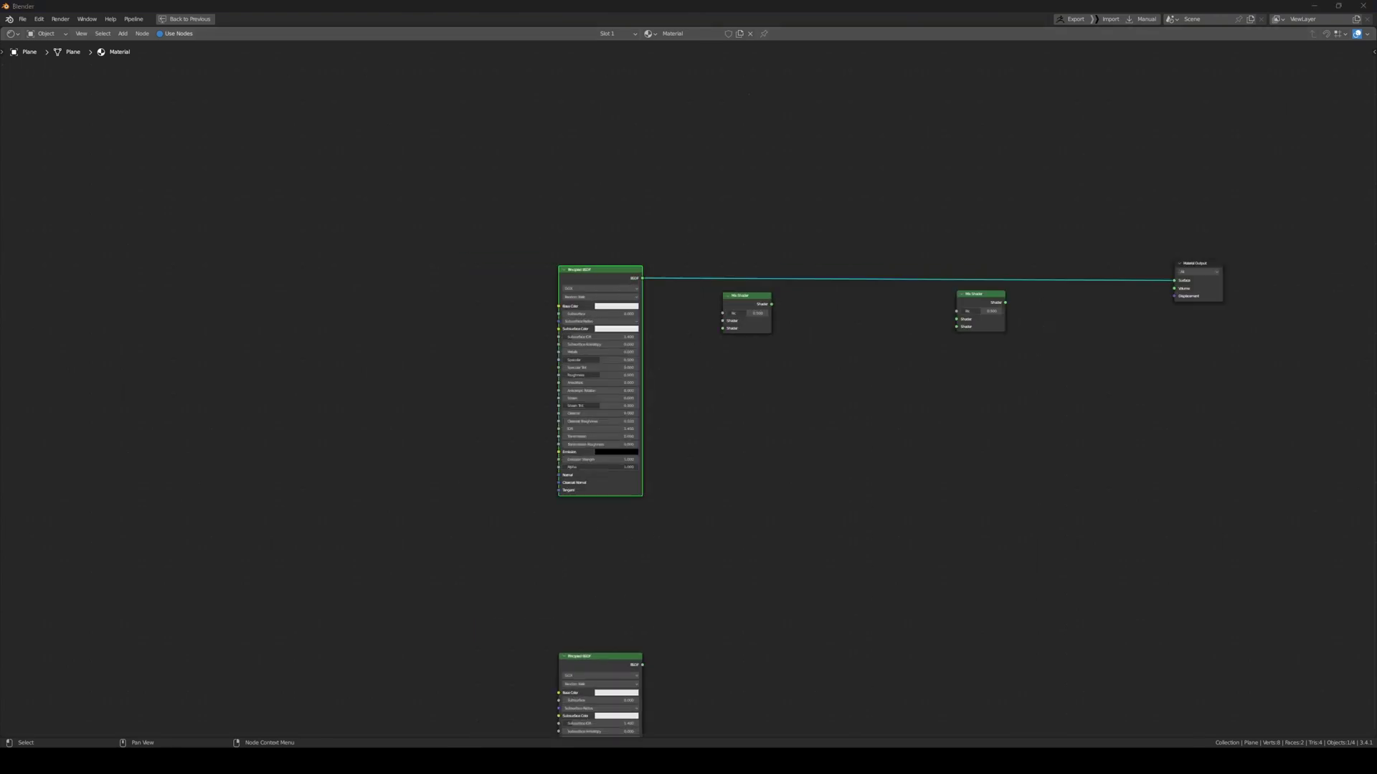
Switch to Quixel Bridge and look through the concrete slab surfaces for a first wall texture
left_click(713, 757)
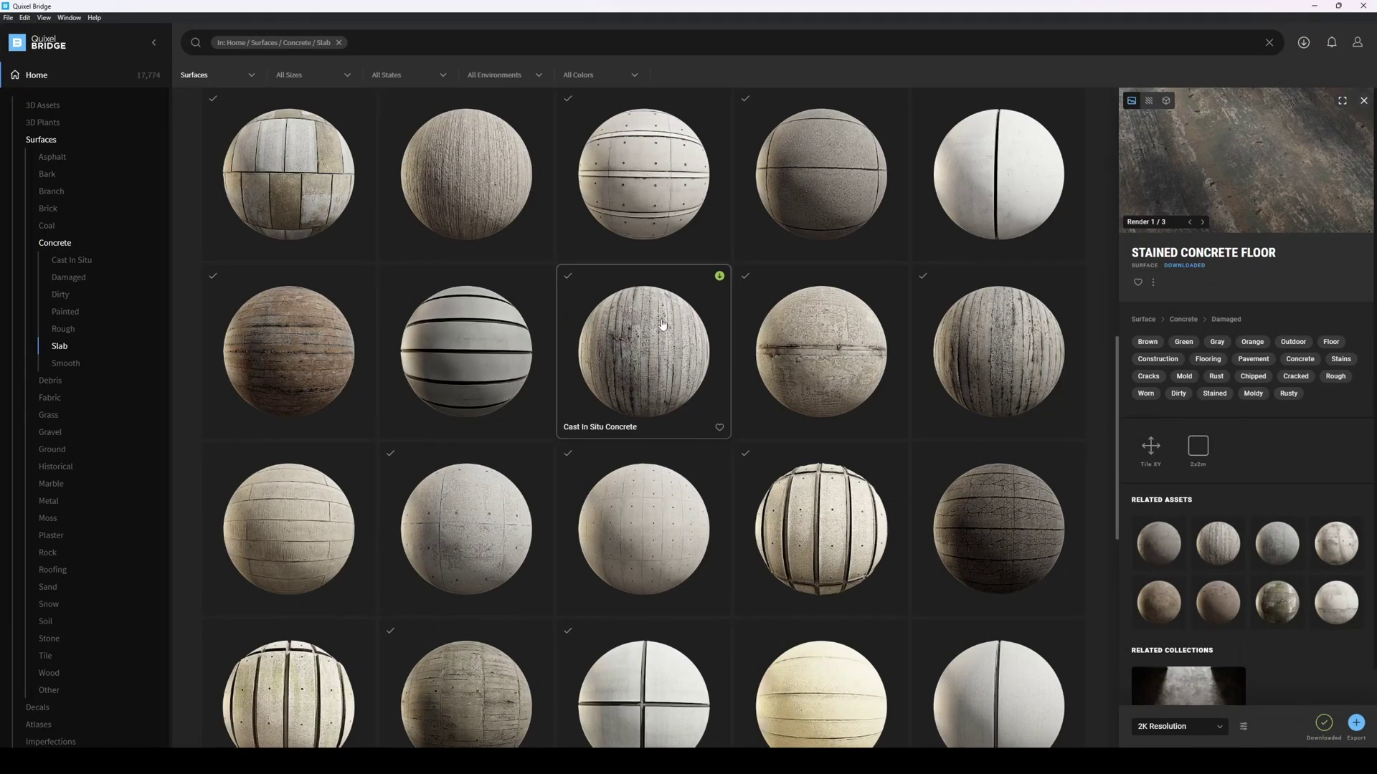
scroll(365, 285, "down", 1)
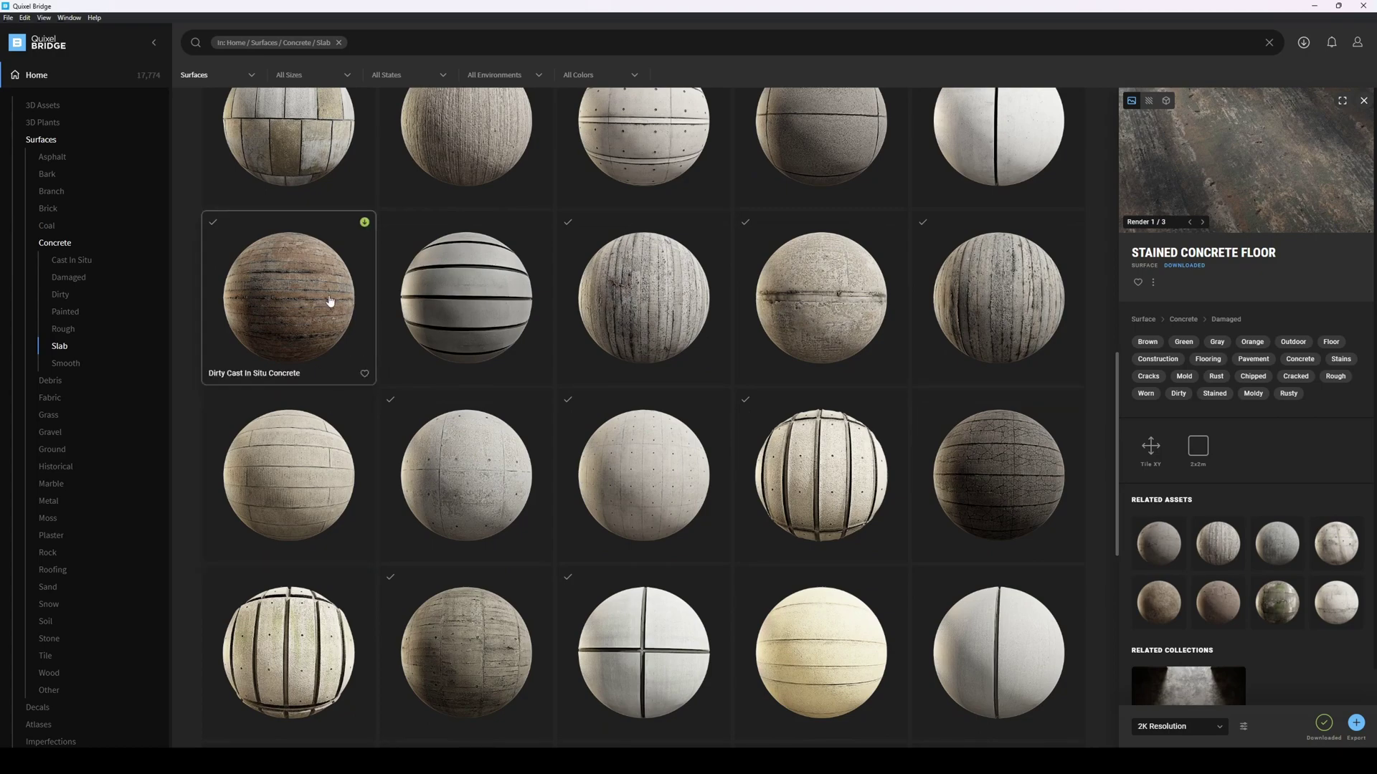
scroll(829, 350, "up", 1)
scroll(839, 368, "down", 6)
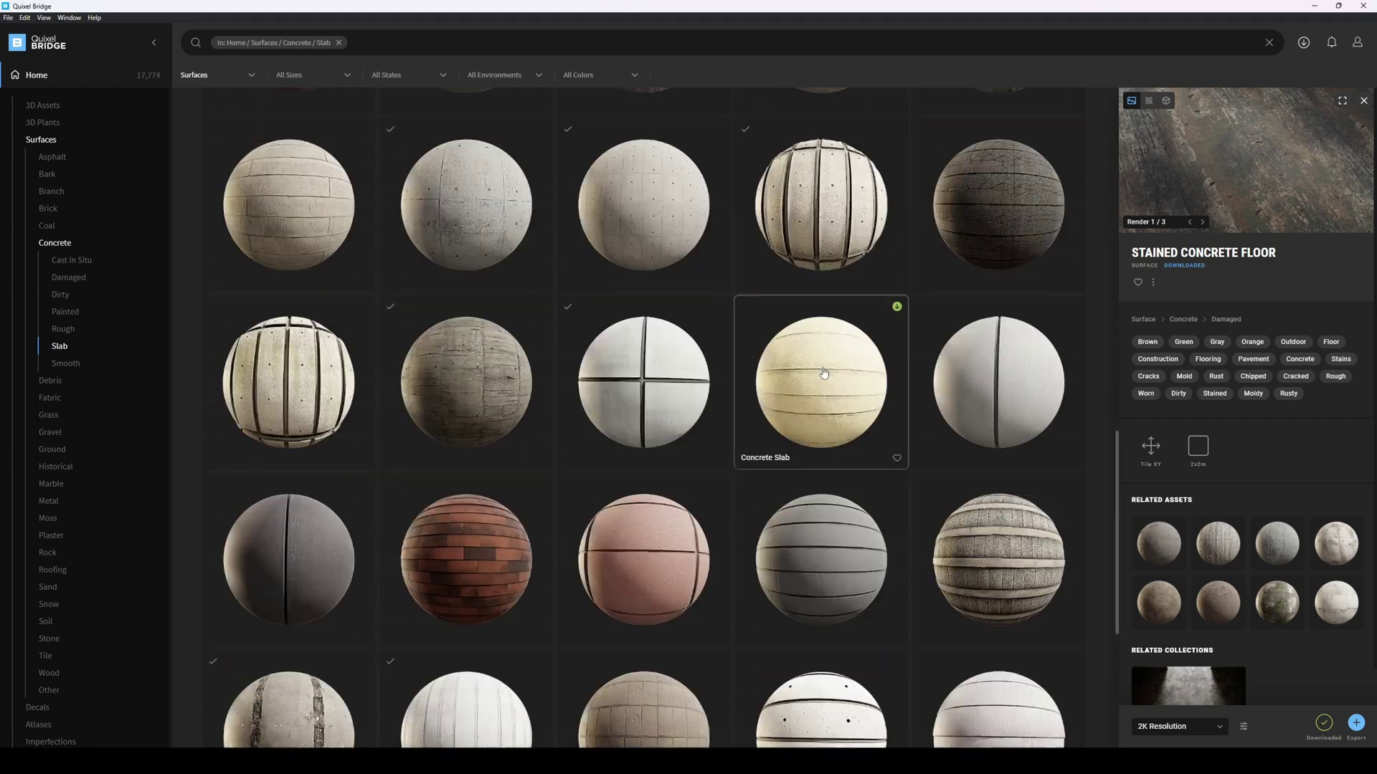
scroll(546, 358, "up", 5)
scroll(546, 358, "up", 5)
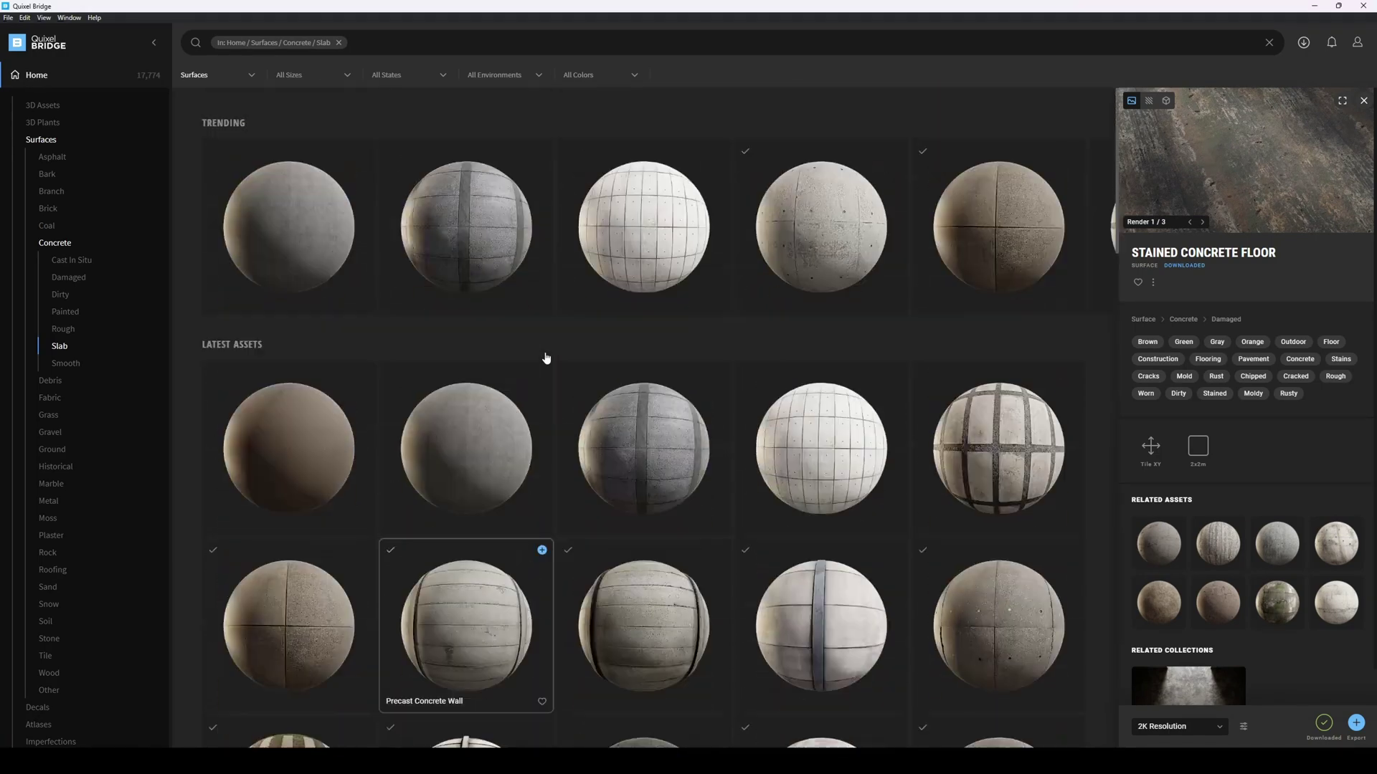
scroll(629, 517, "down", 5)
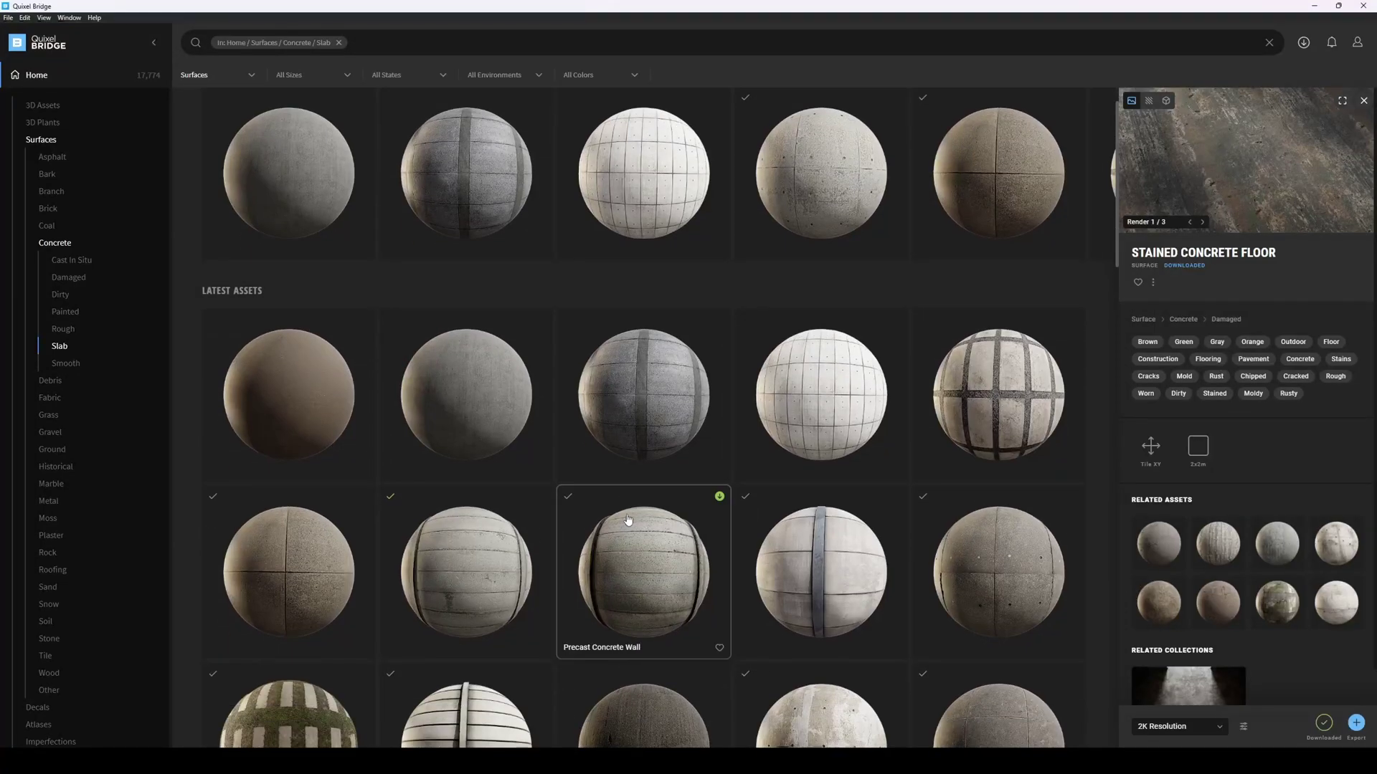
scroll(629, 516, "down", 5)
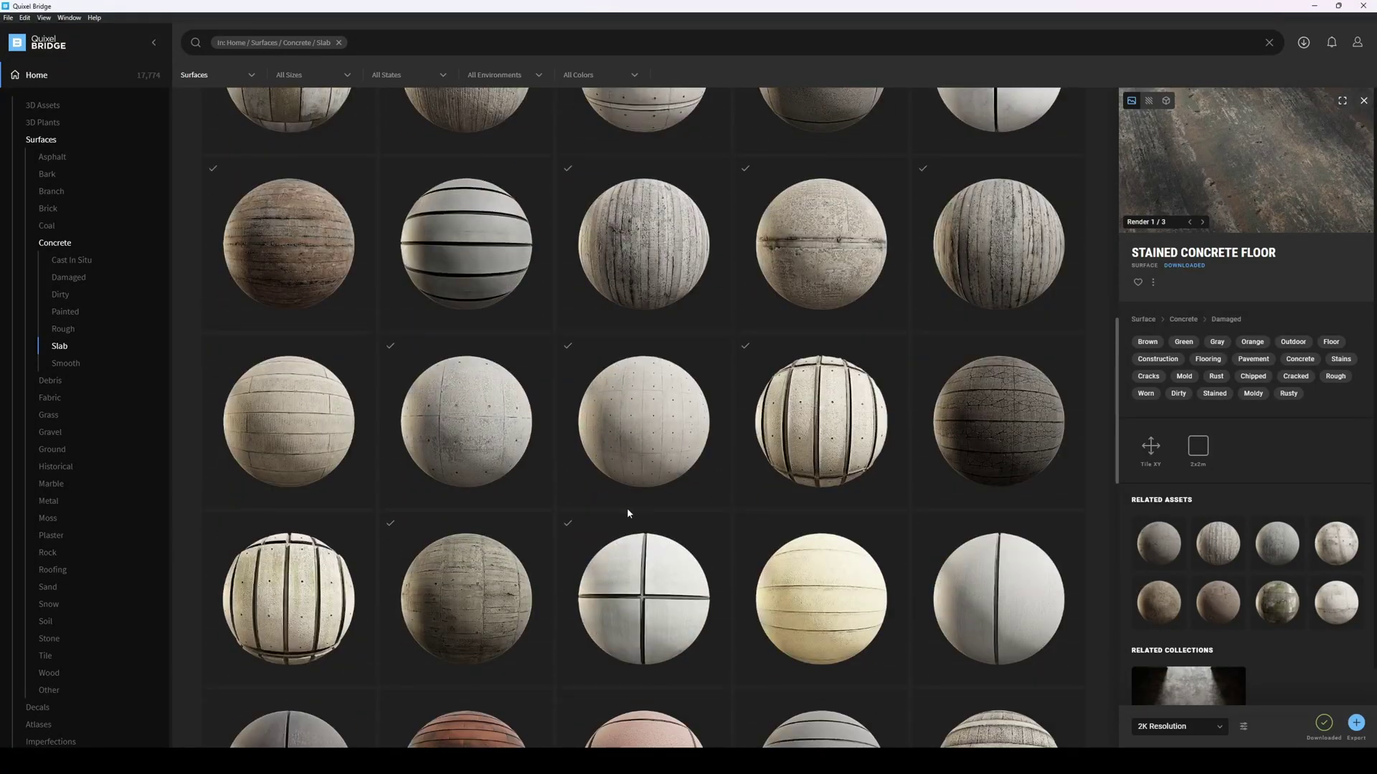
scroll(626, 513, "down", 2)
scroll(614, 528, "down", 5)
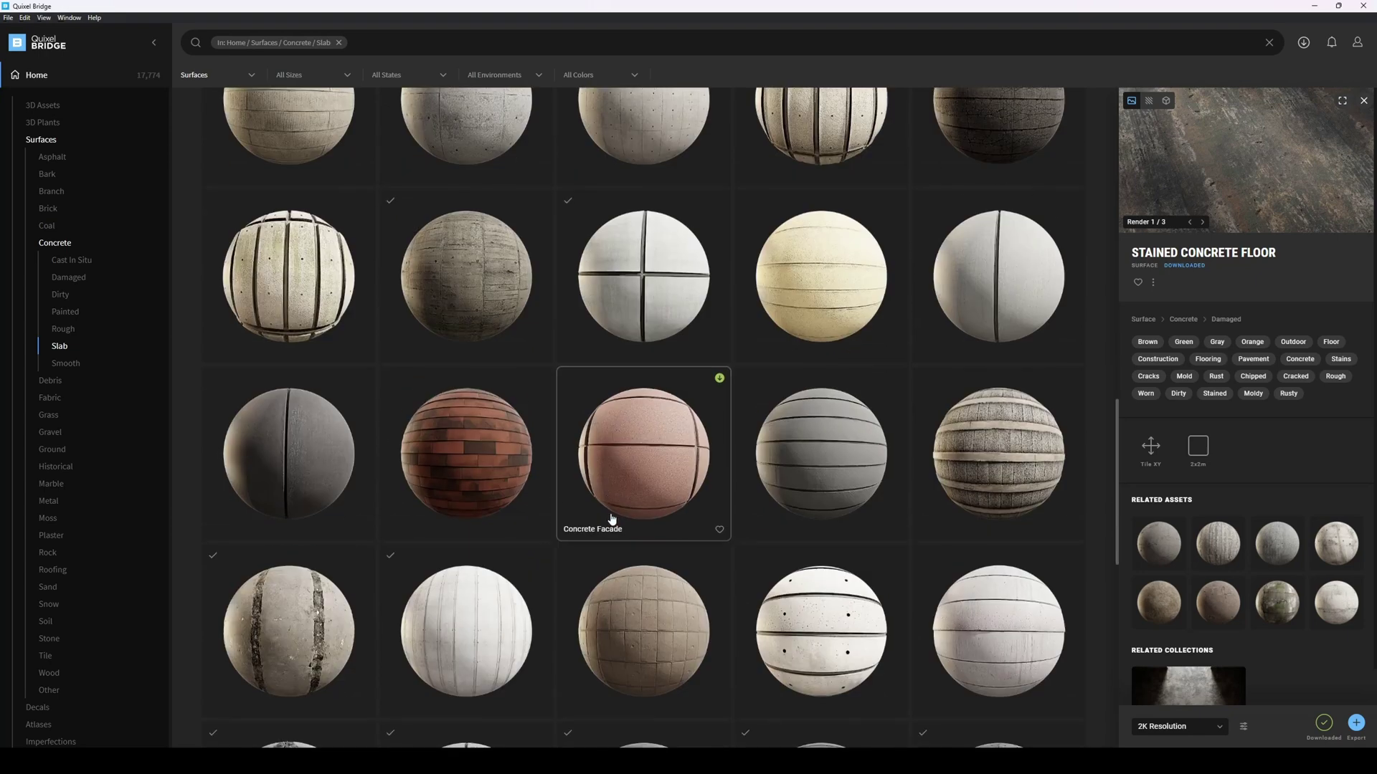
scroll(502, 402, "up", 7)
Open the downloaded files of the Dirty Cast In Situ Concrete surface, and return to Blender
left_click(364, 169)
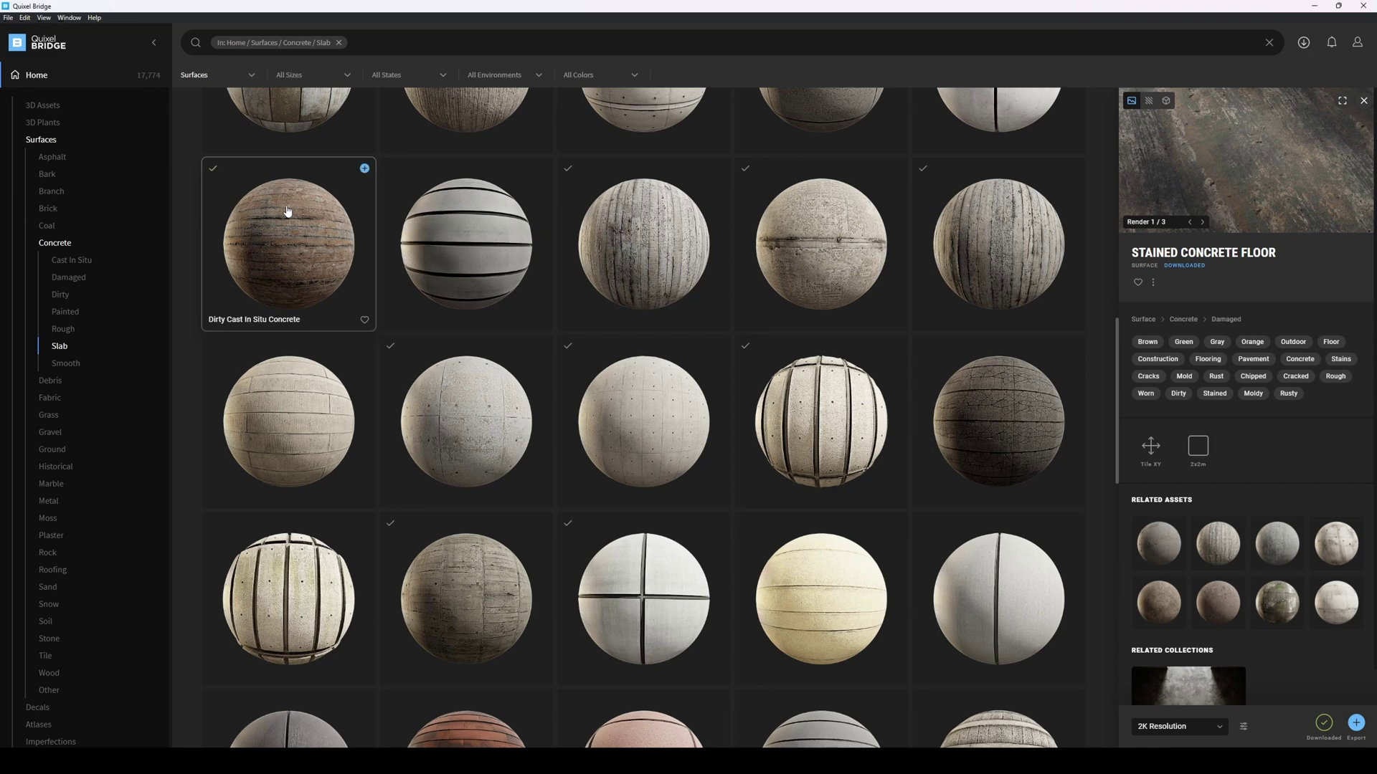
scroll(326, 216, "up", 1)
right_click(324, 325)
left_click(344, 331)
right_click(296, 337)
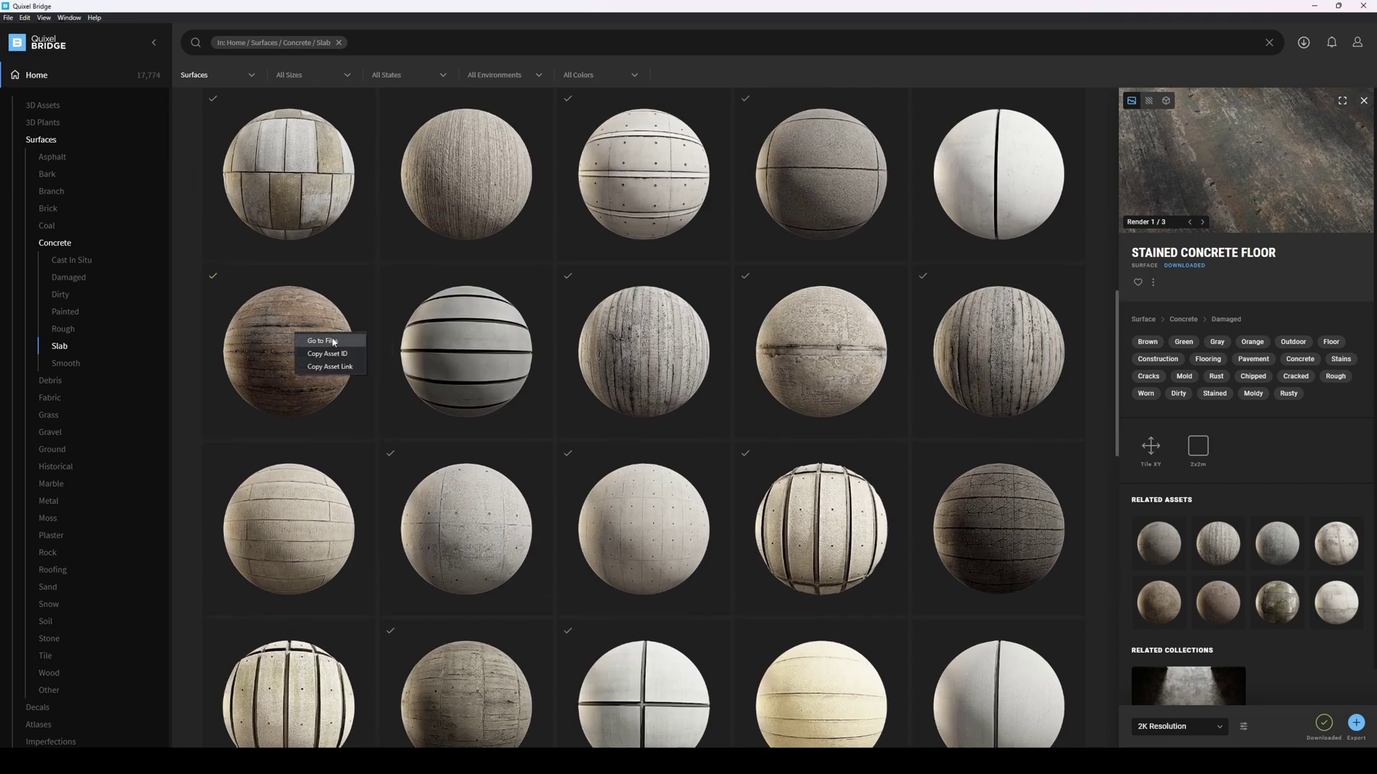
left_click(322, 341)
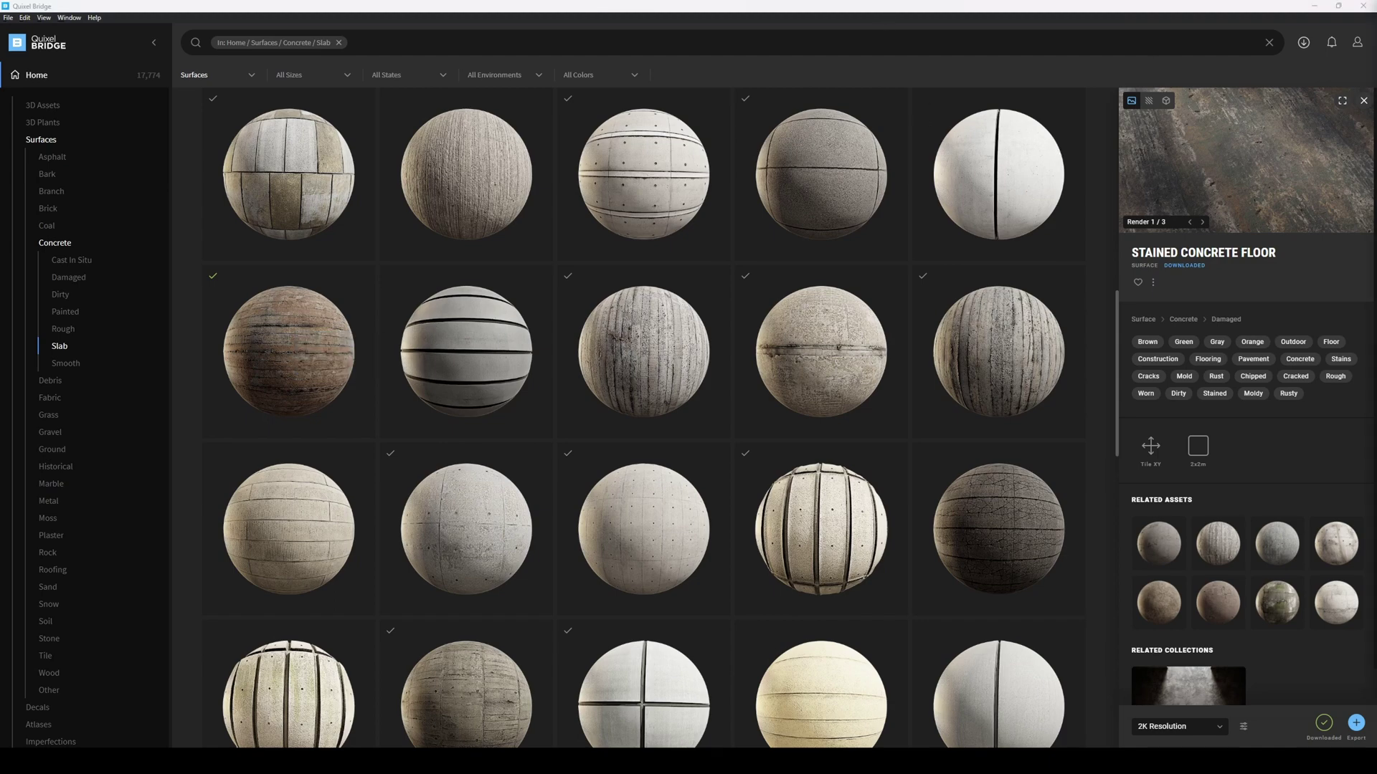
left_click(1315, 6)
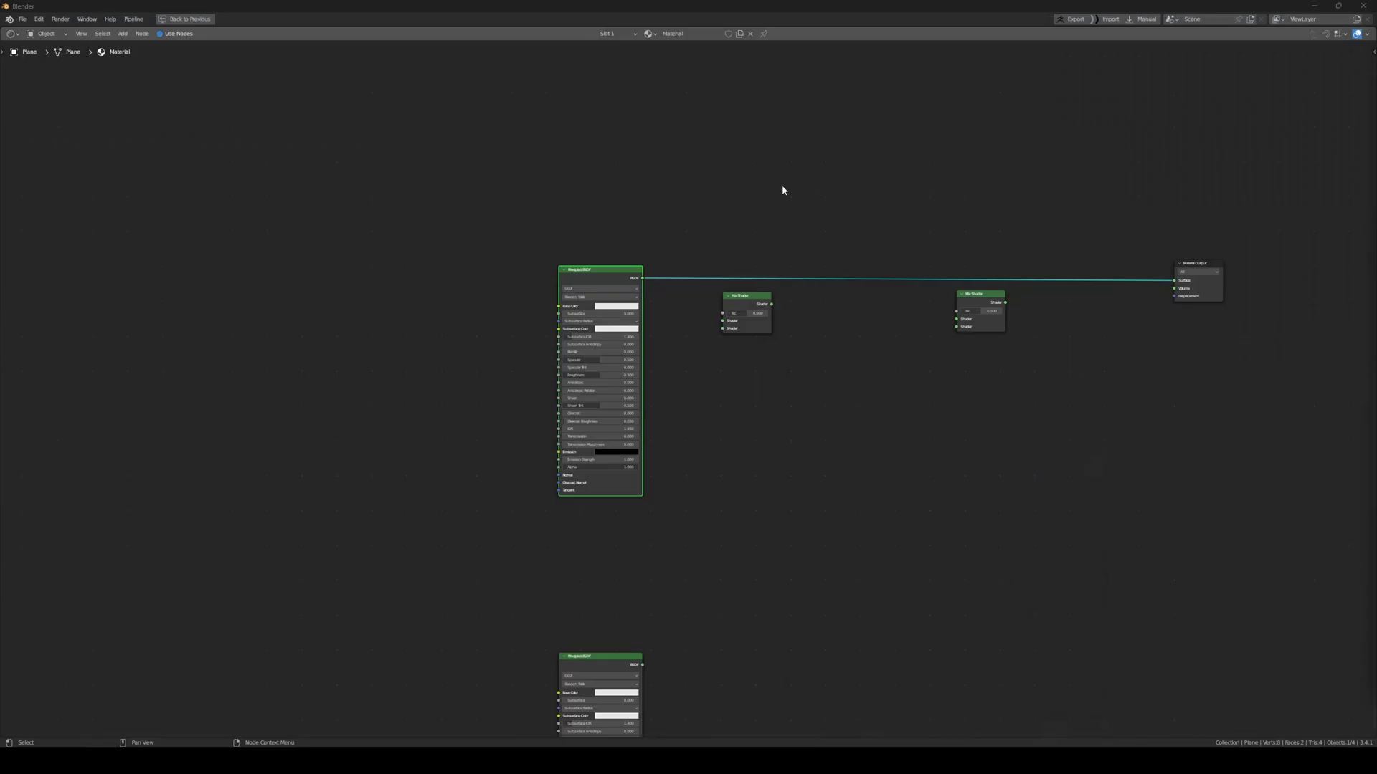
Start the Principled Texture Setup for the first Principled BSDF and go to the concrete_cast in situ folder in the Quixel library on drive D
left_click(582, 273)
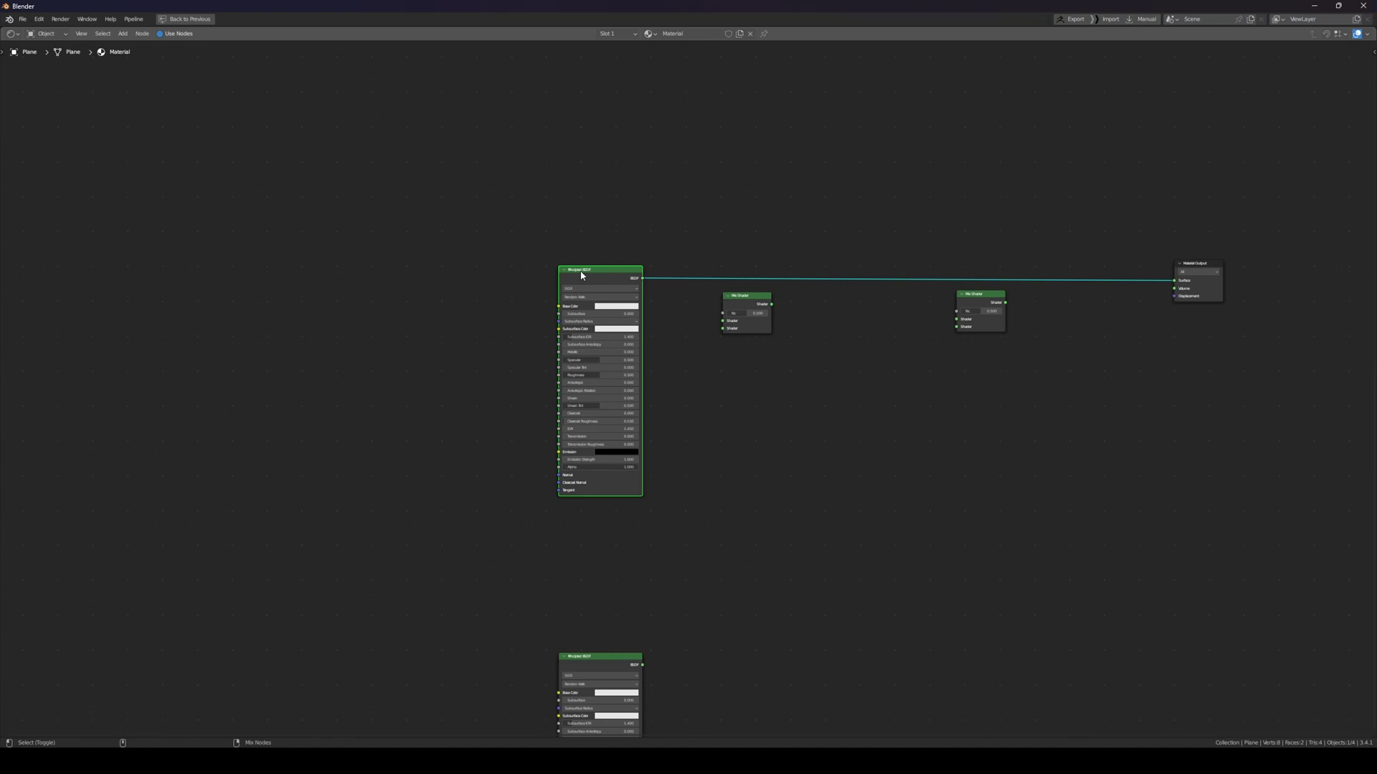
key("ctrl+shift+t")
left_click(634, 192)
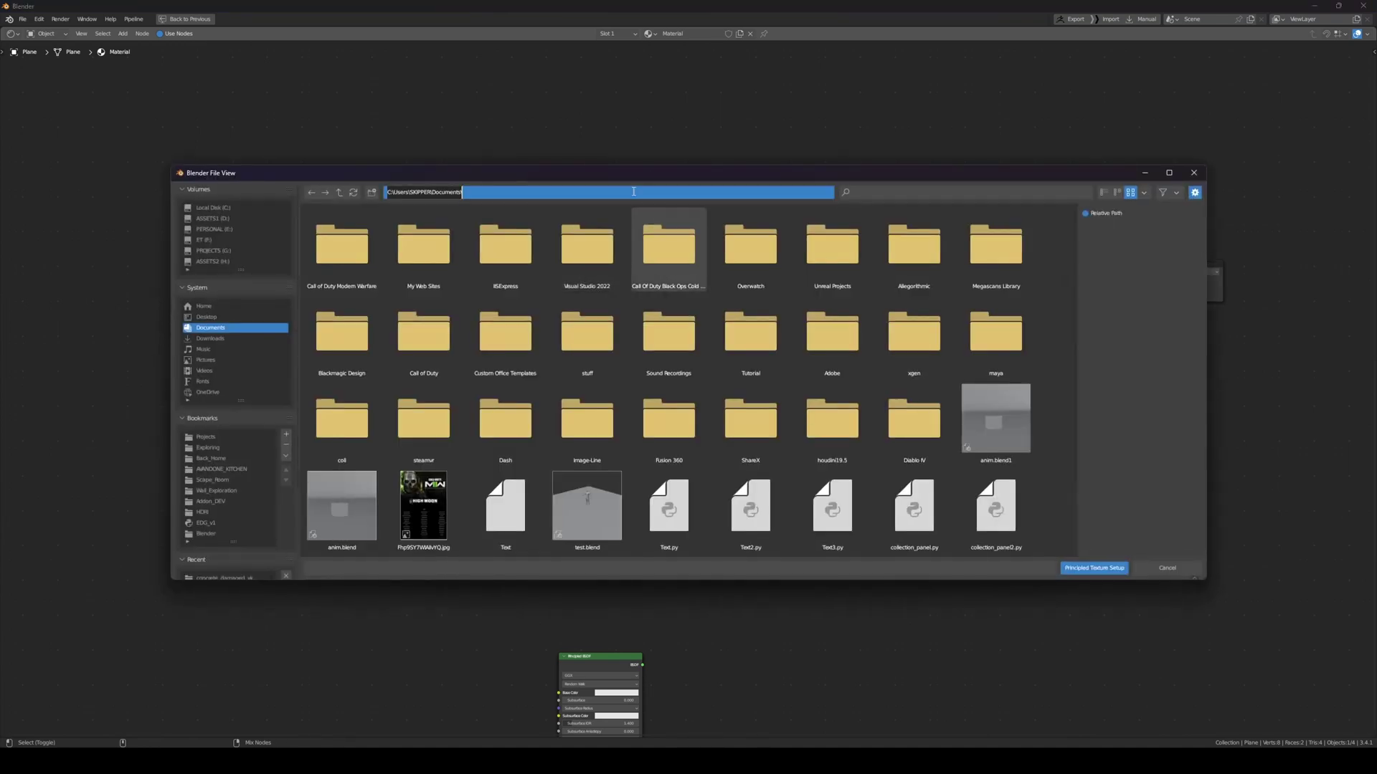
type("D:\\ASSET_LIBRARY\\Quixel\\Assets\\Downloaded\\Downloaded\\surface\\concrete_cast in situ_ukxlegvdy")
key("Return")
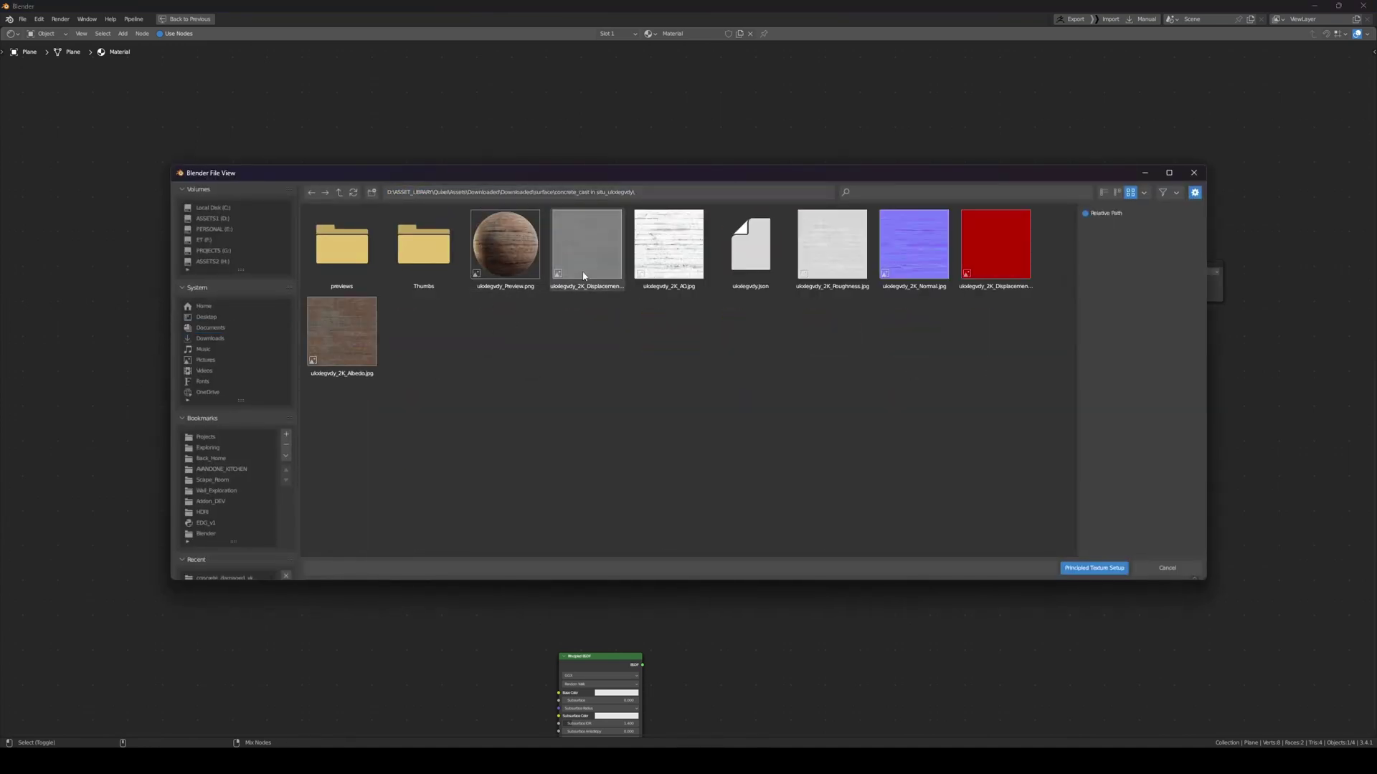
Load the 2K Albedo, Normal and Roughness images into the first Principled BSDF
left_click(352, 334)
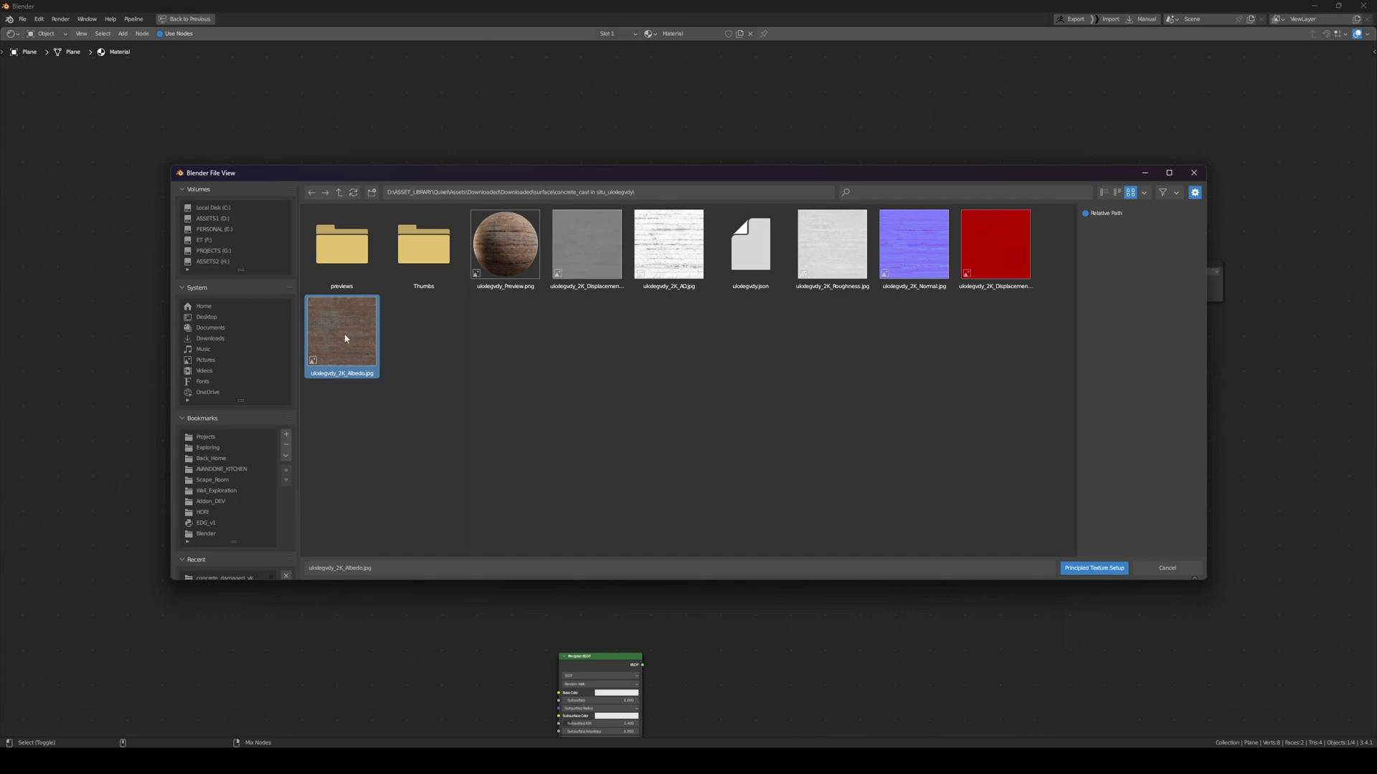
left_click(914, 248, "ctrl")
left_click(832, 243, "ctrl")
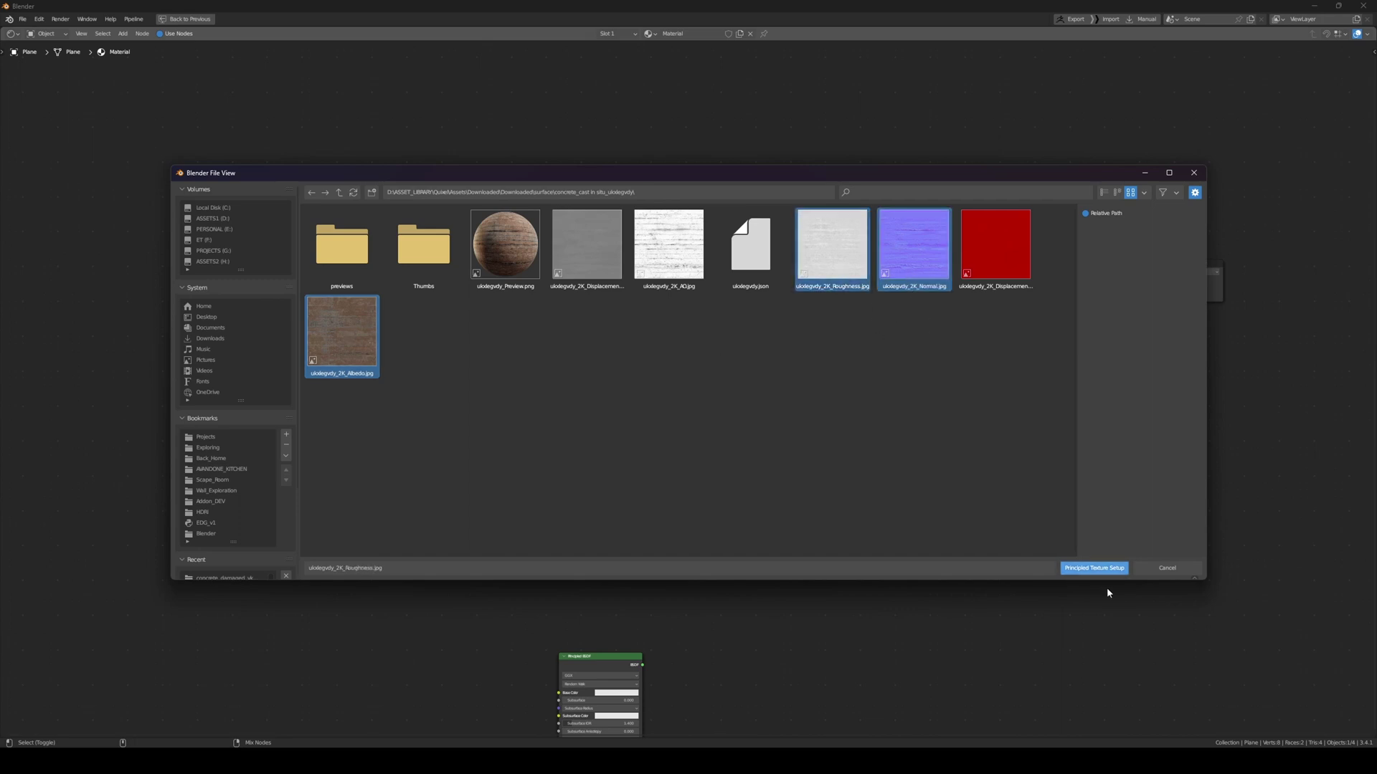
left_click(1094, 568)
Move the first Mix Shader closer to the second one, away from the textured Principled BSDF
left_click(454, 374)
middle_click_drag(484, 306, 596, 260)
middle_click_drag(855, 172, 810, 184)
left_click(811, 185)
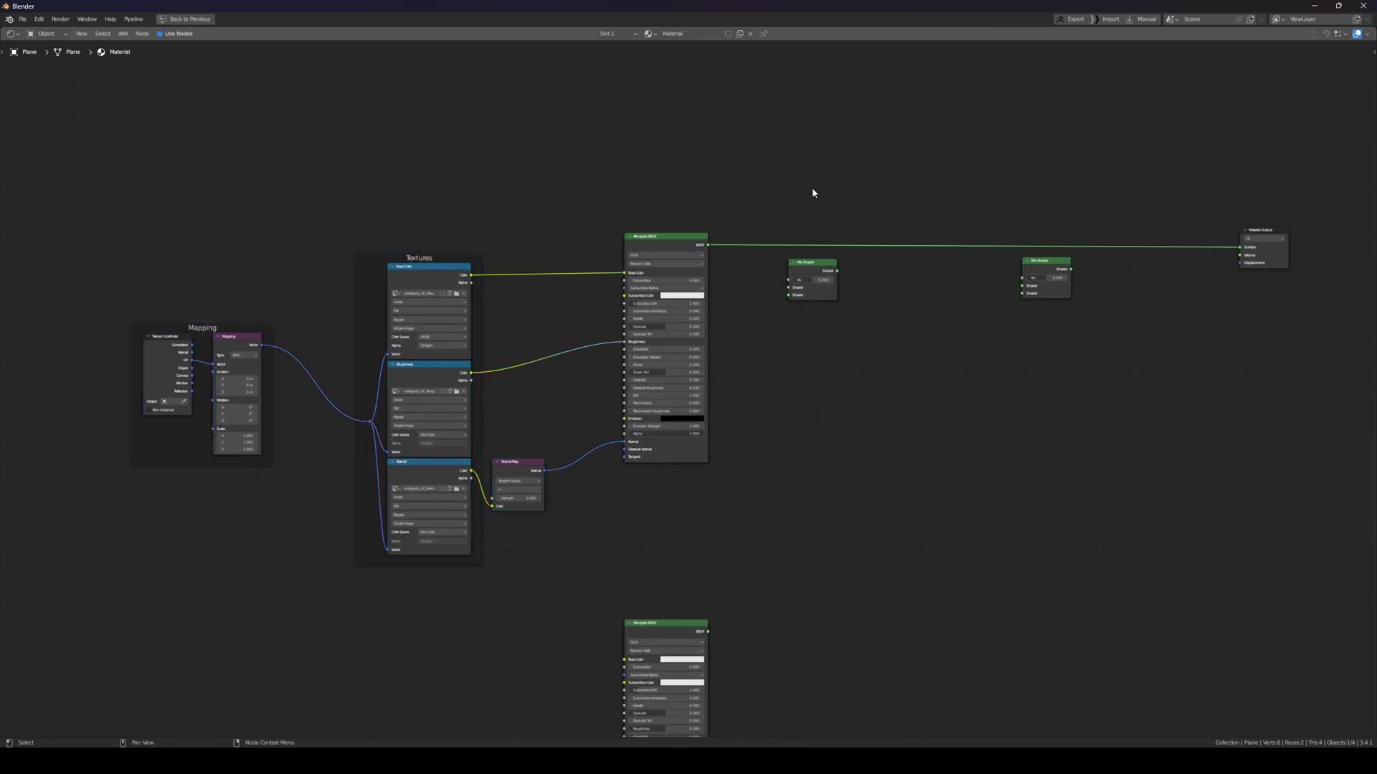
middle_click_drag(829, 279, 686, 262)
left_click_drag(678, 251, 744, 252)
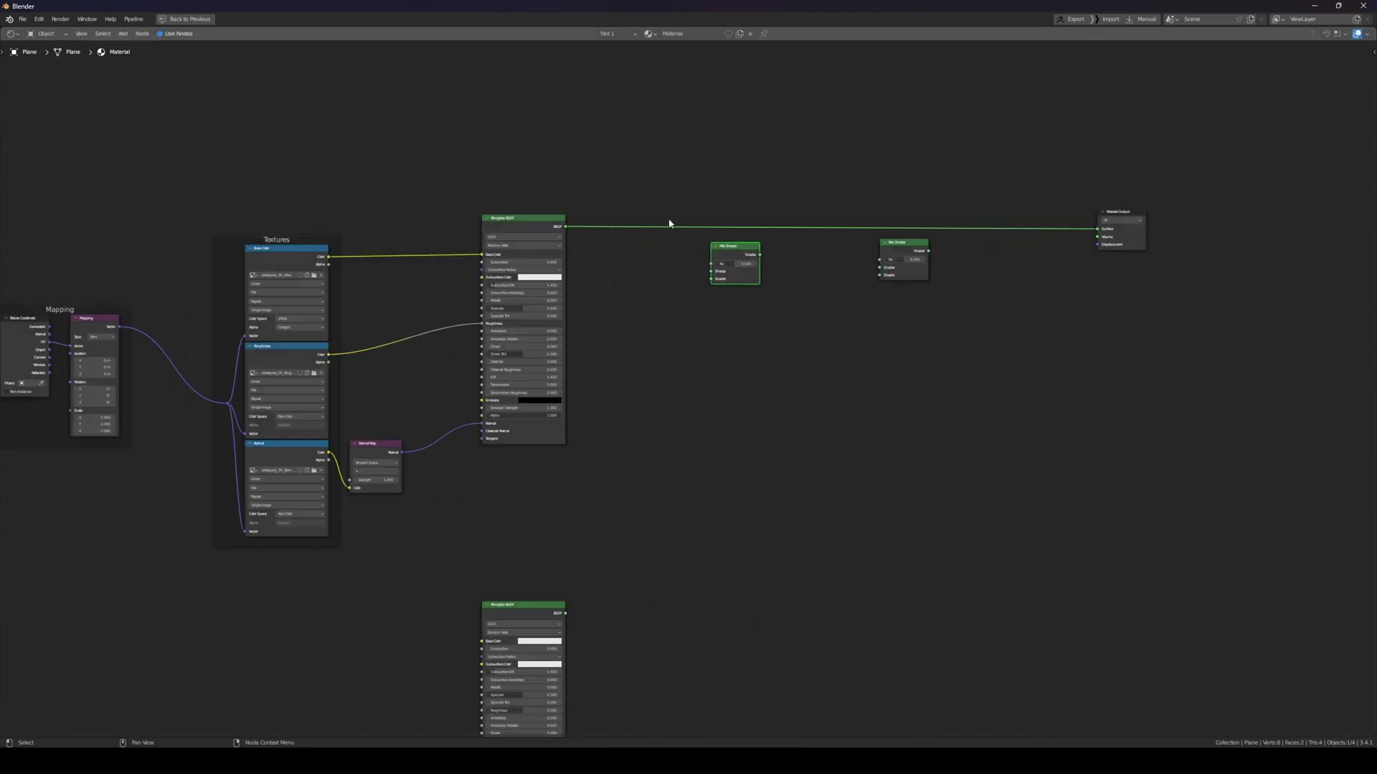
Restore the split layout and examine the concrete texture on the upright plane in the rendered viewport
key("ctrl+space")
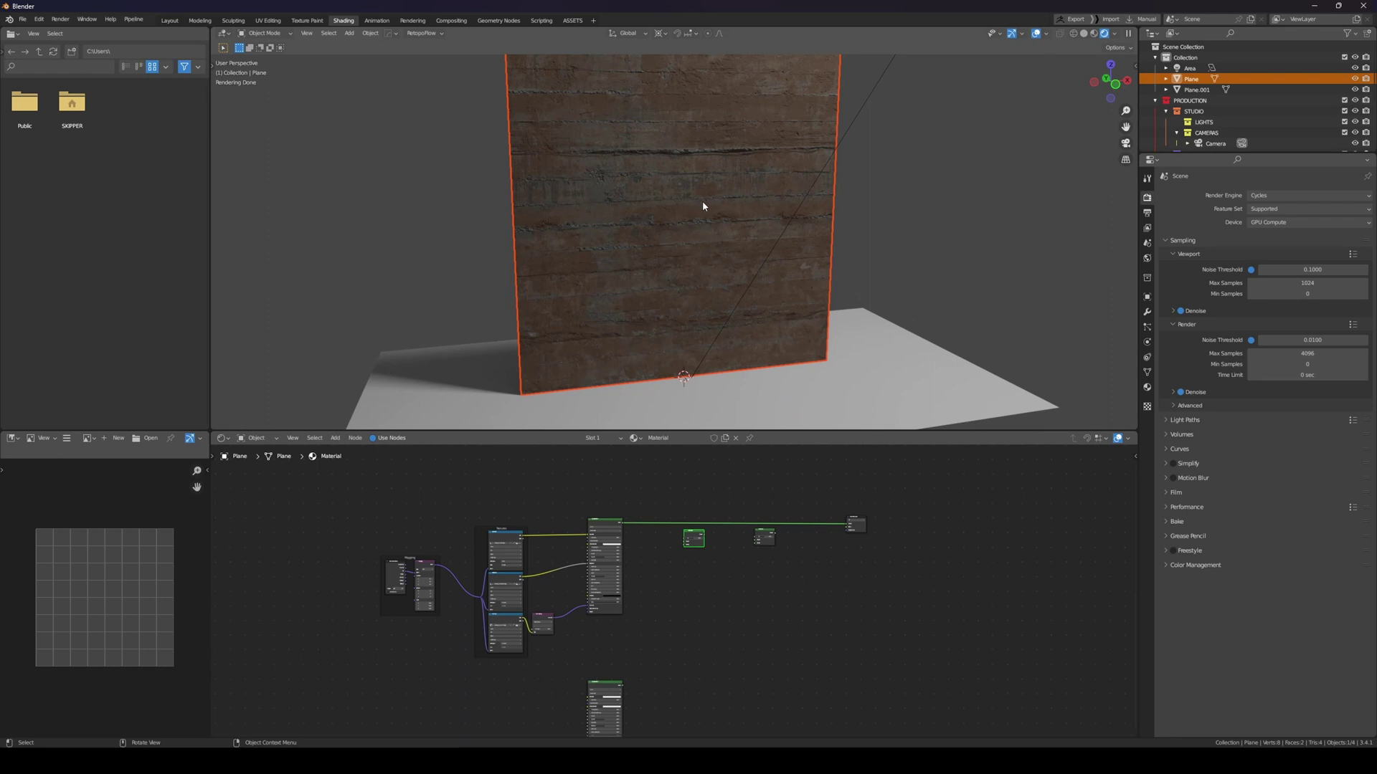
scroll(703, 201, "up", 6)
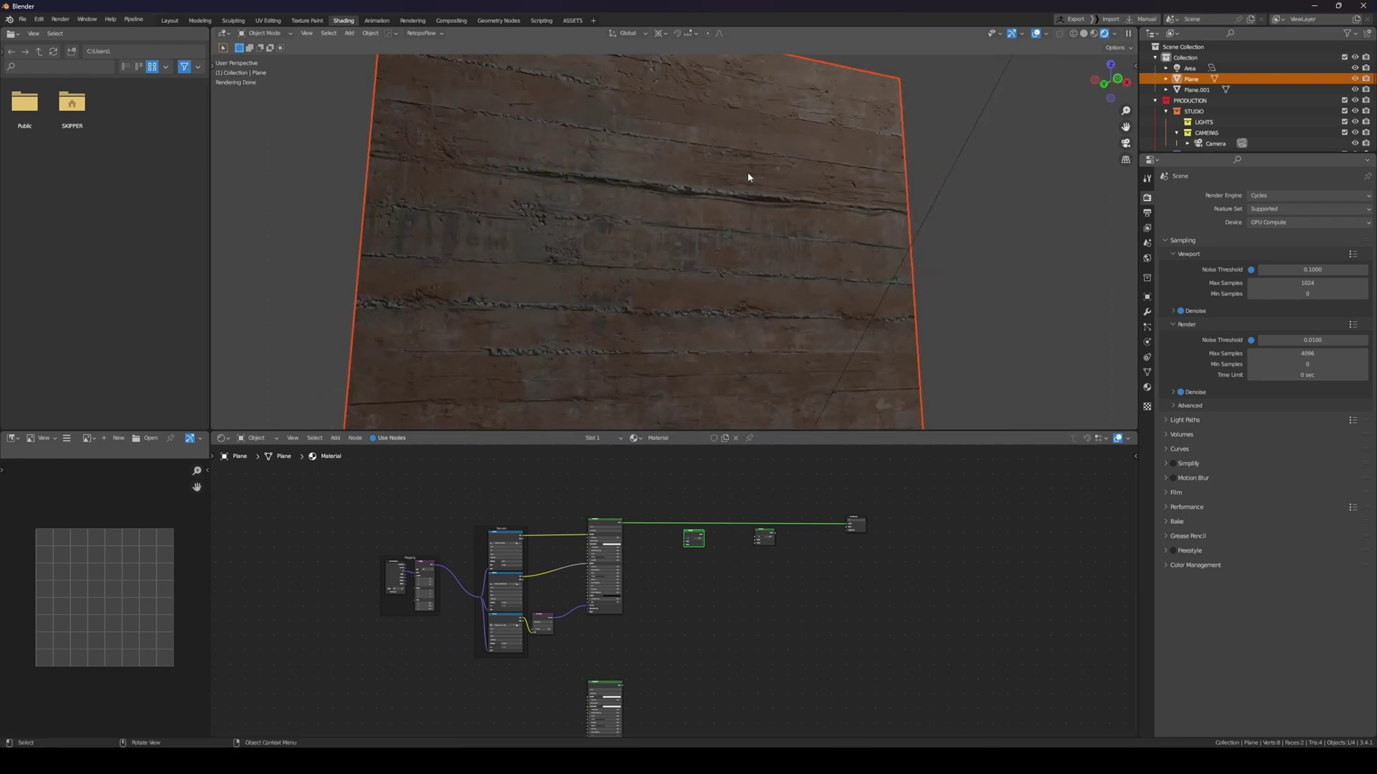
scroll(747, 170, "down", 3)
middle_click_drag(725, 169, 705, 226)
scroll(712, 162, "down", 3)
scroll(702, 212, "down", 2)
scroll(699, 242, "up", 2)
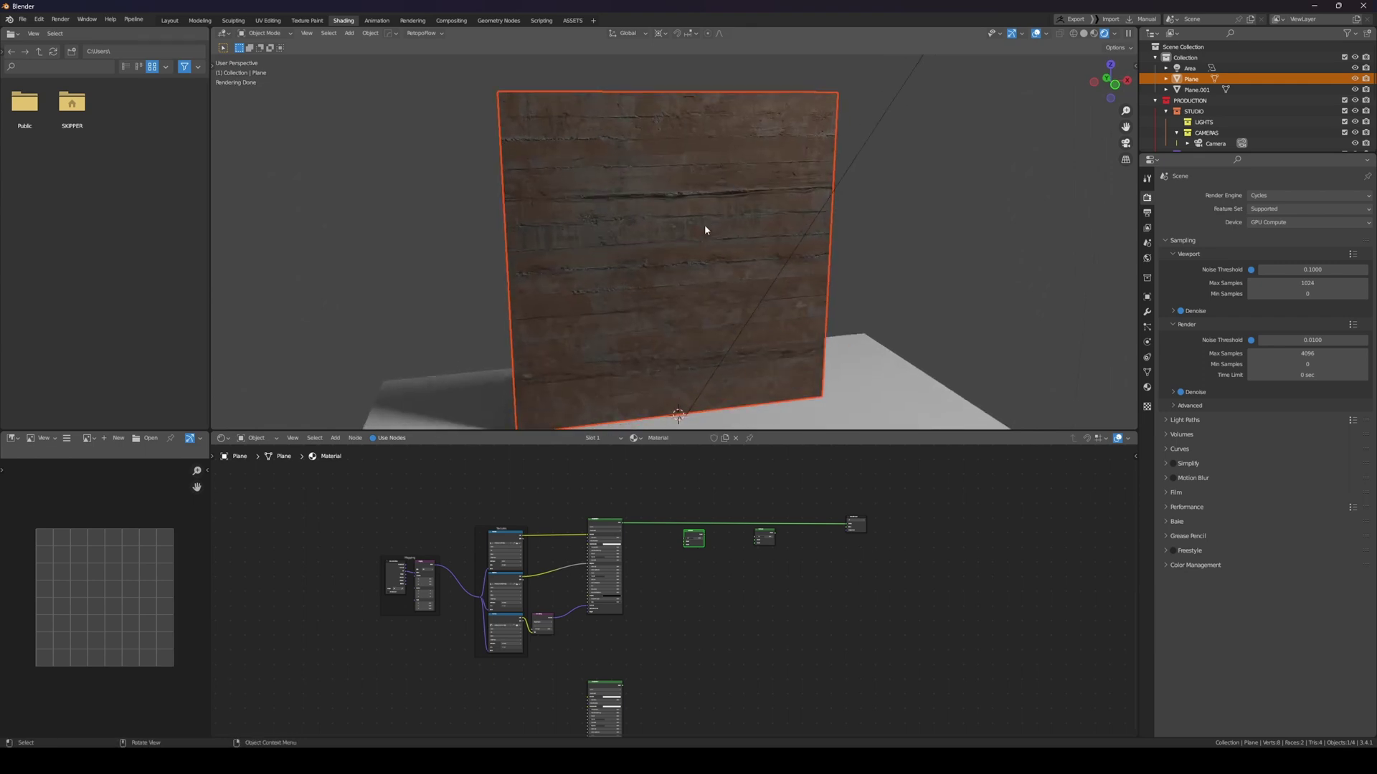
middle_click_drag(708, 223, 734, 209)
scroll(728, 211, "up", 1)
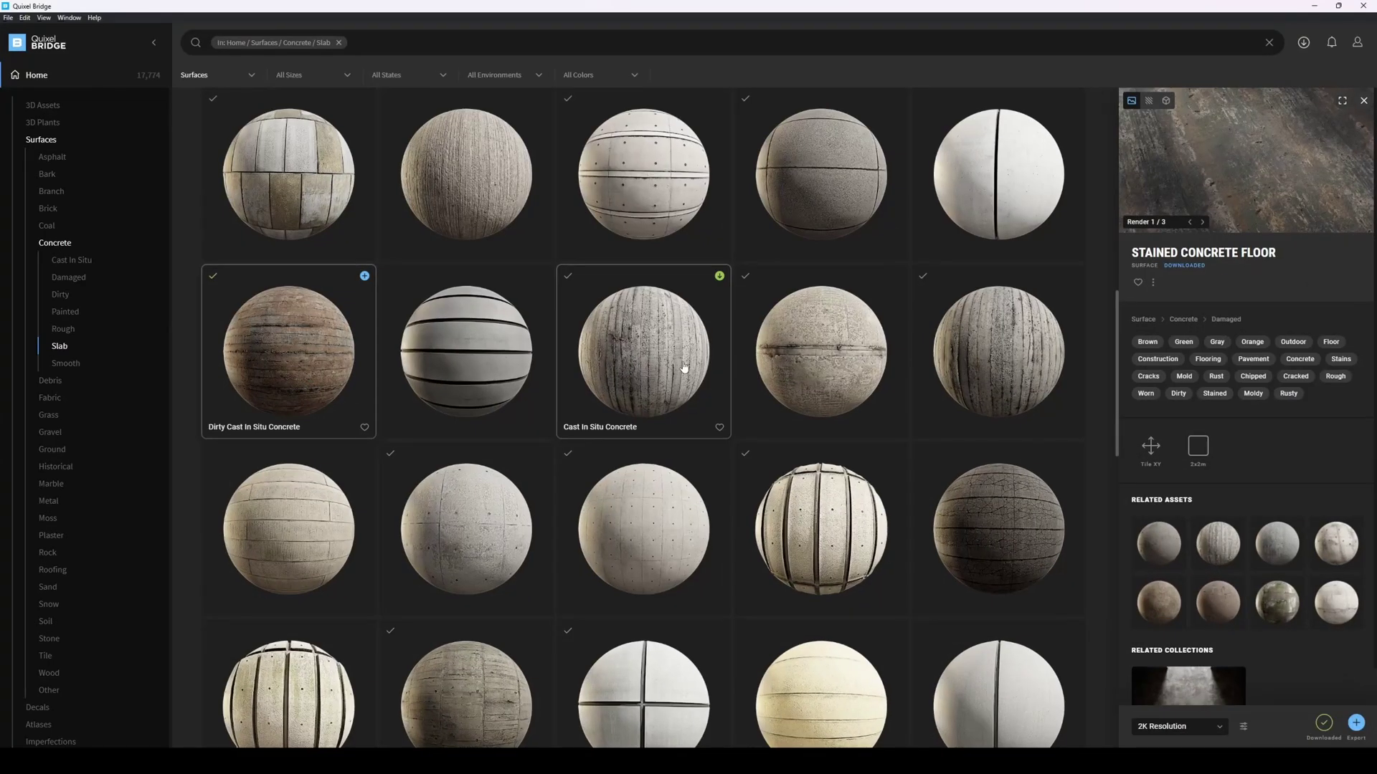
Switch to Quixel Bridge and look through the remaining concrete slab surfaces for a second texture
scroll(681, 369, "down", 5)
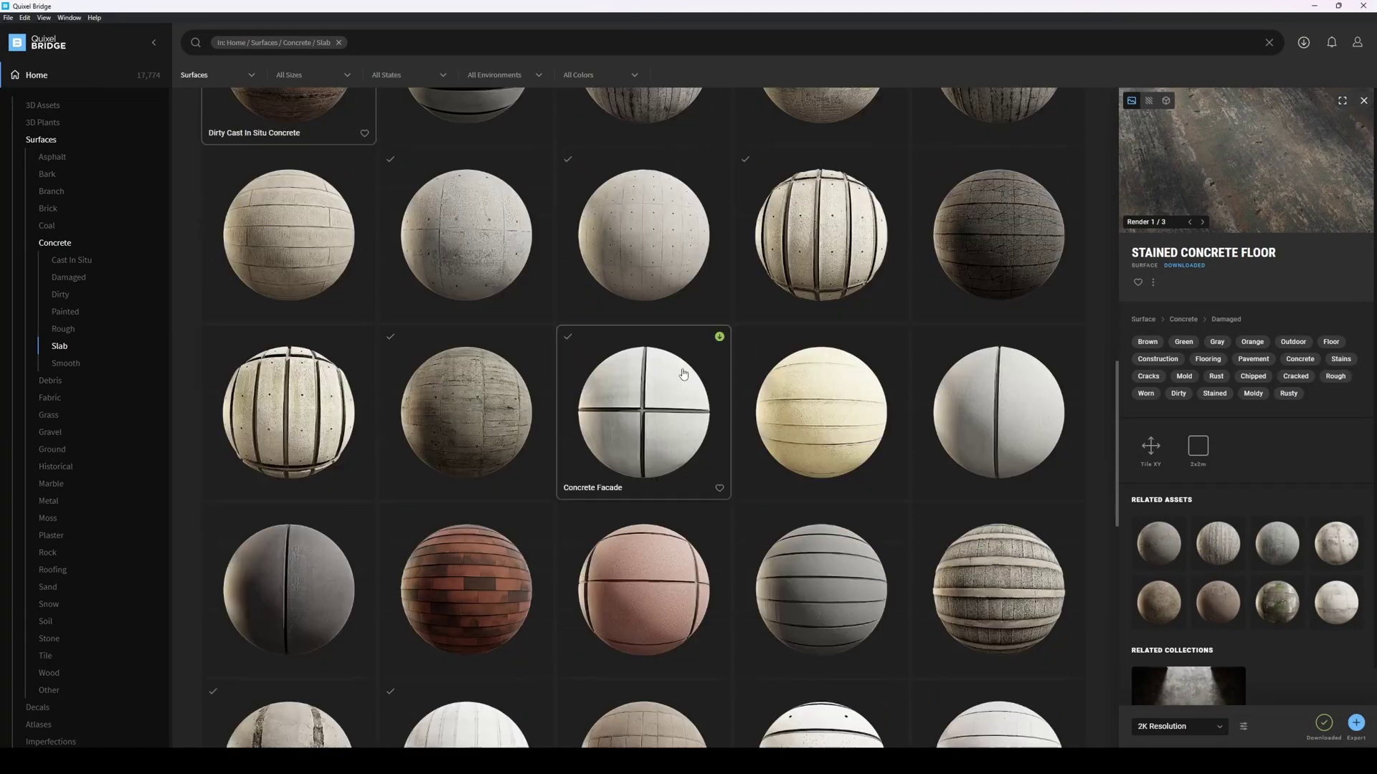
scroll(532, 242, "up", 2)
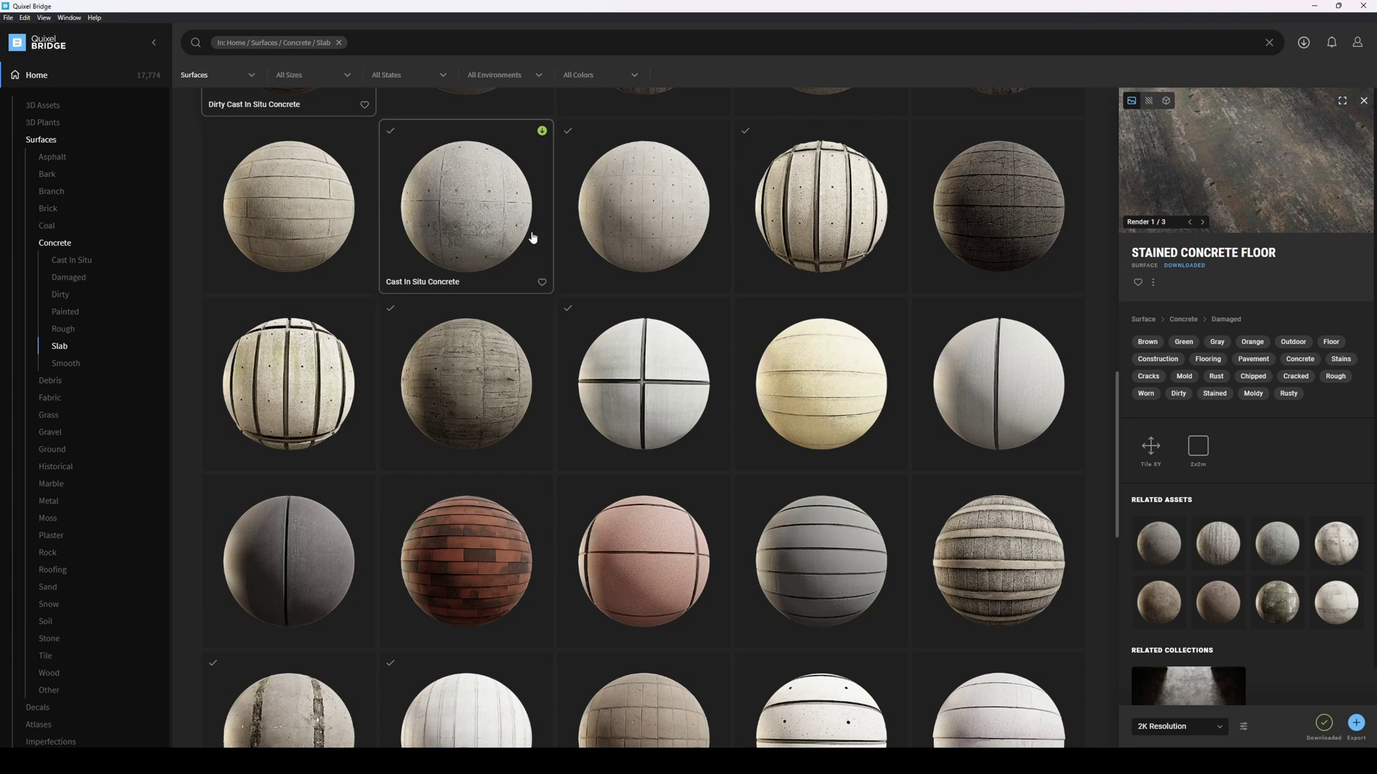
scroll(532, 236, "down", 4)
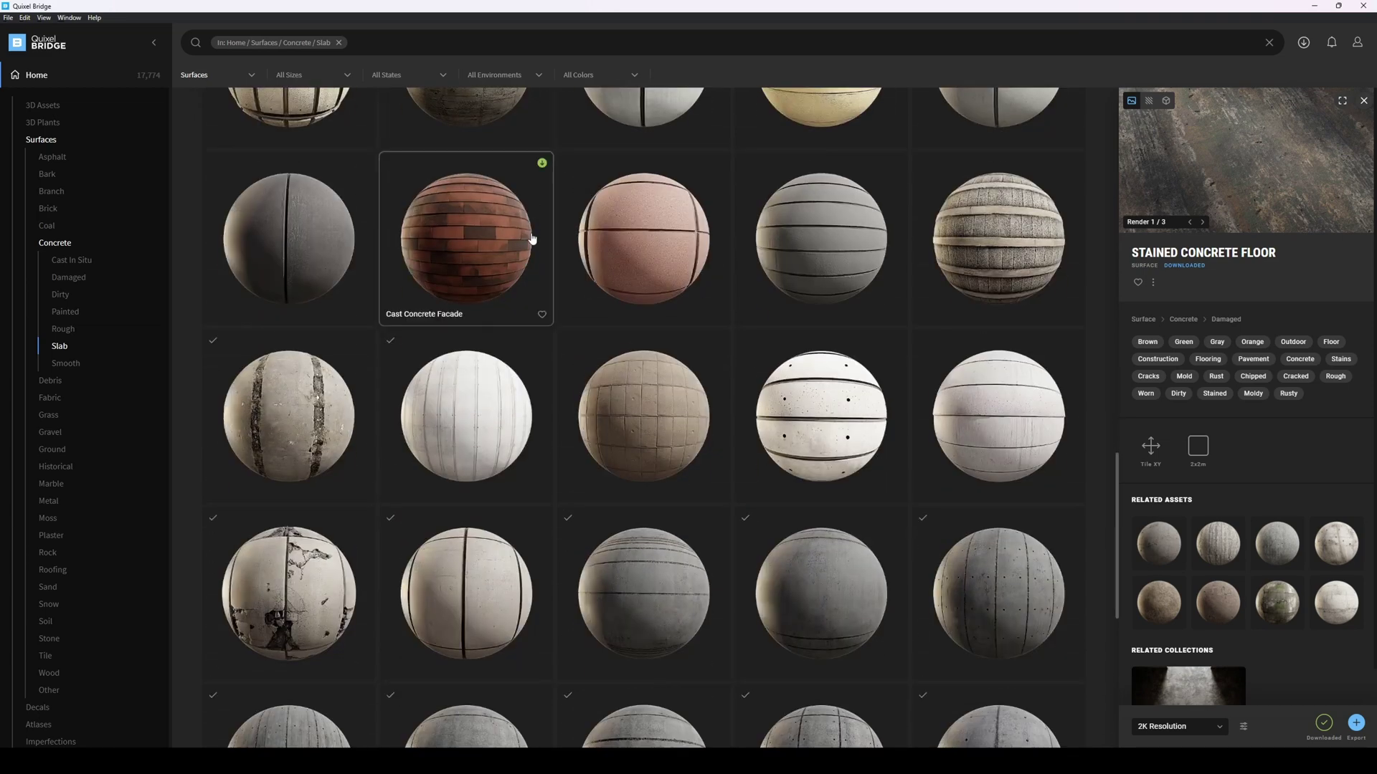
scroll(532, 239, "down", 3)
scroll(530, 241, "down", 3)
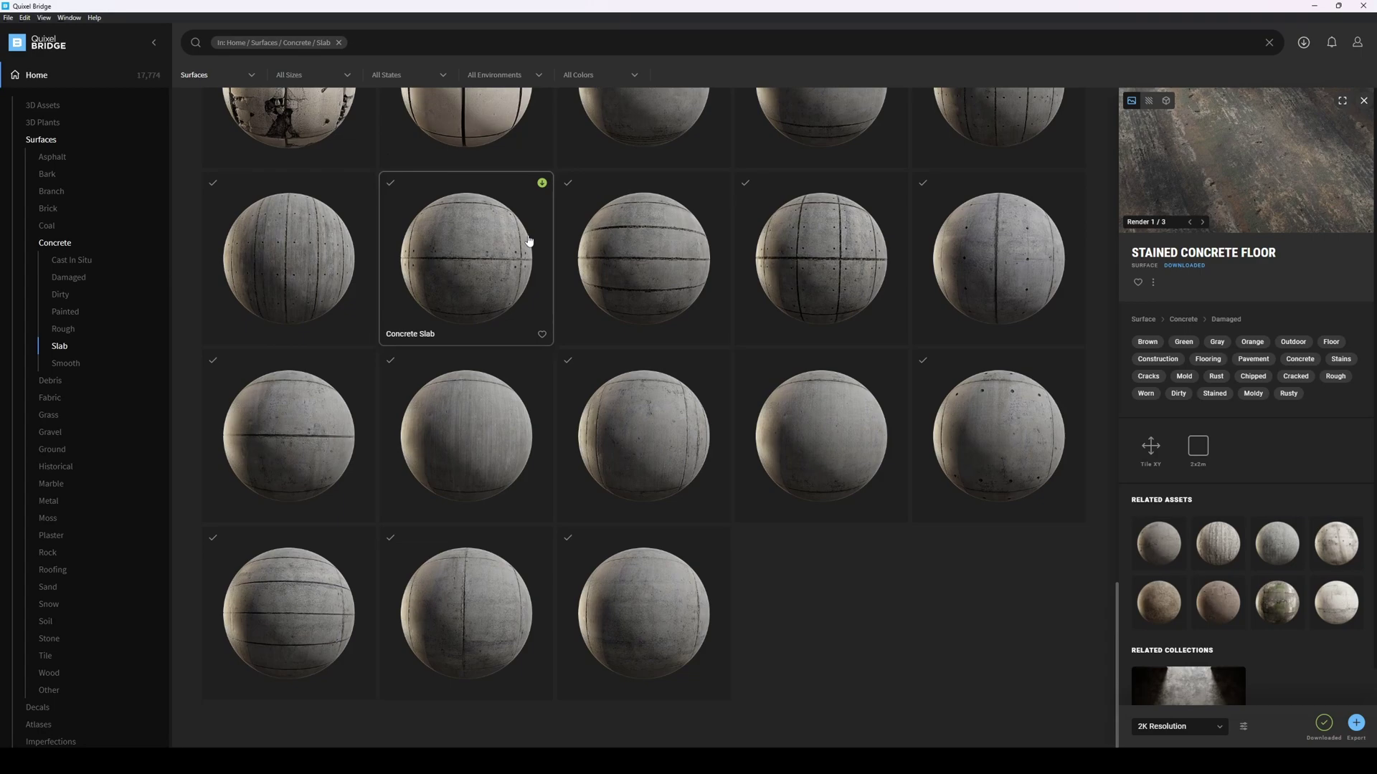
scroll(544, 343, "up", 4)
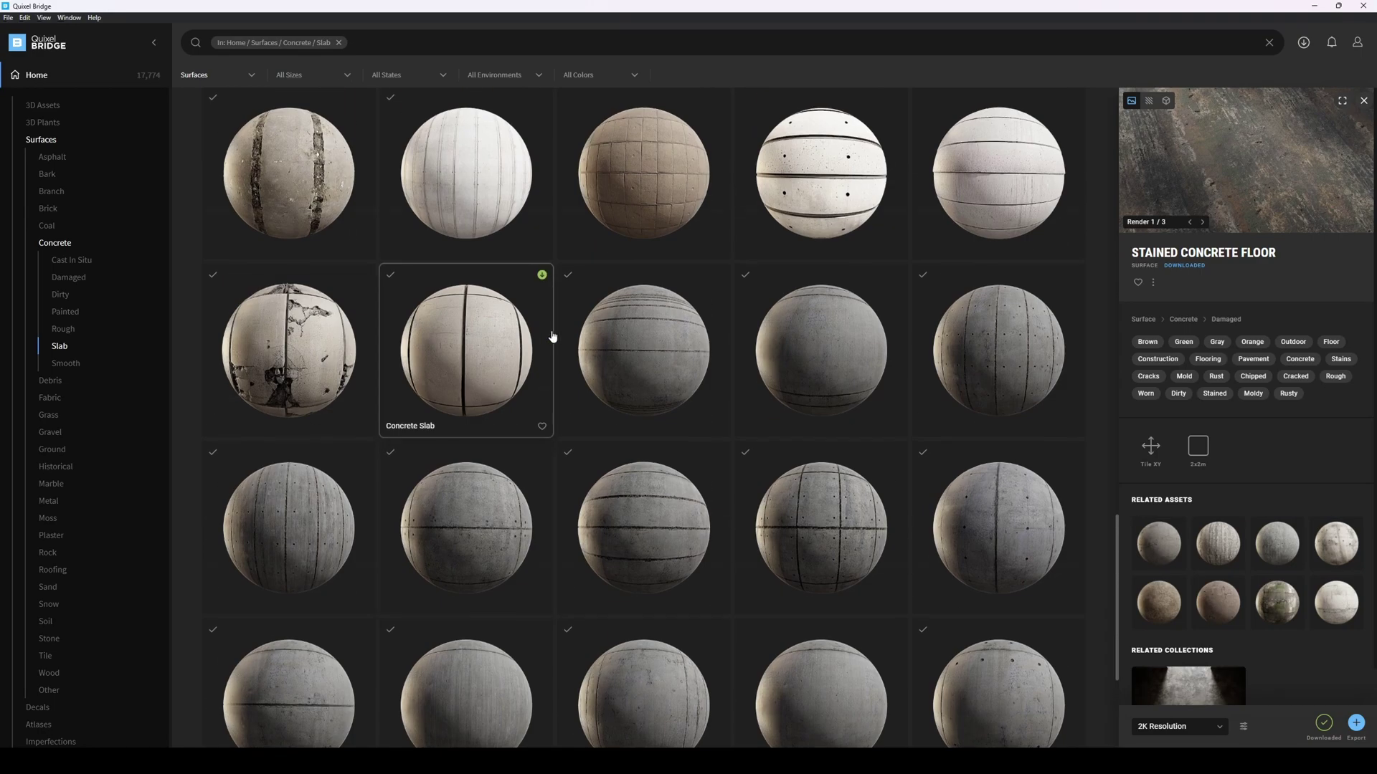
scroll(554, 326, "up", 10)
Clear the Slab category filter and search the Quixel library for "concrete wall"
left_click(338, 42)
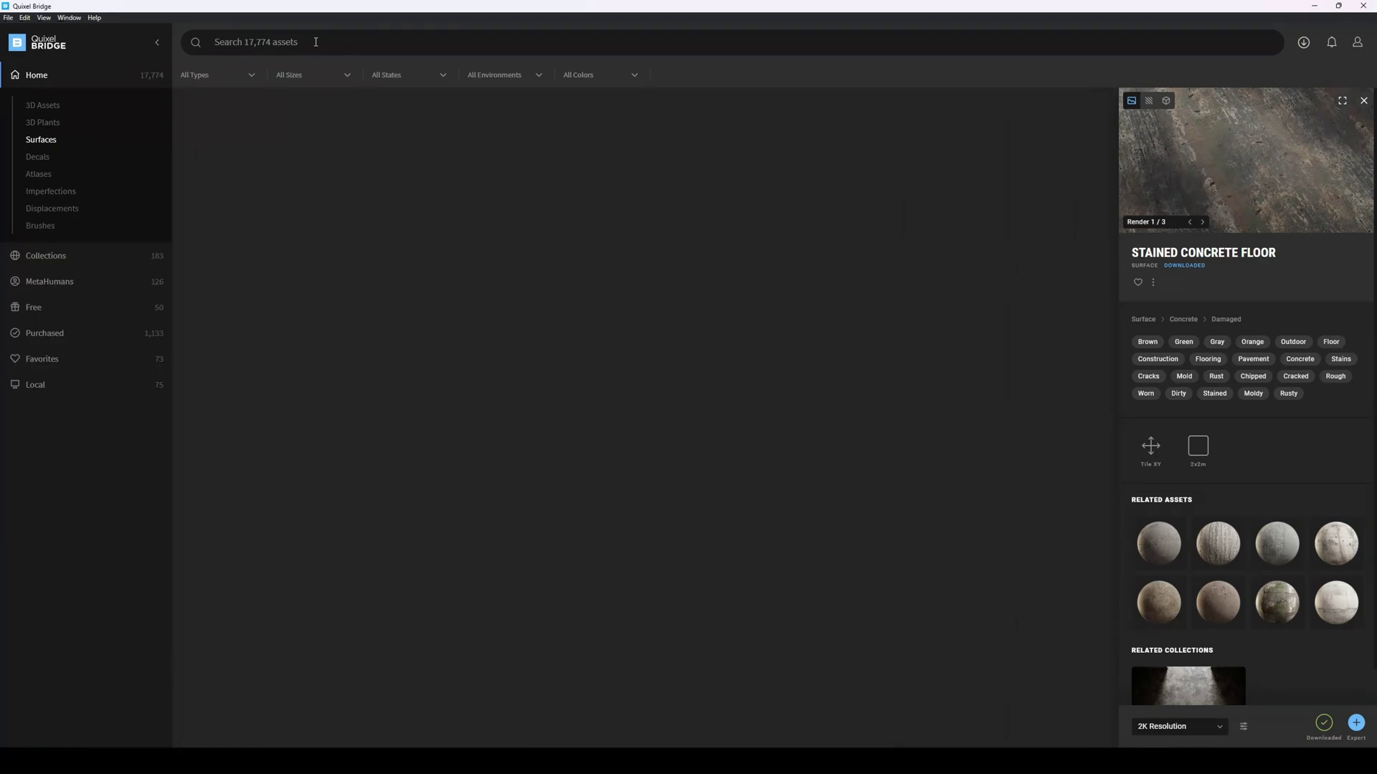
left_click(287, 40)
type("c")
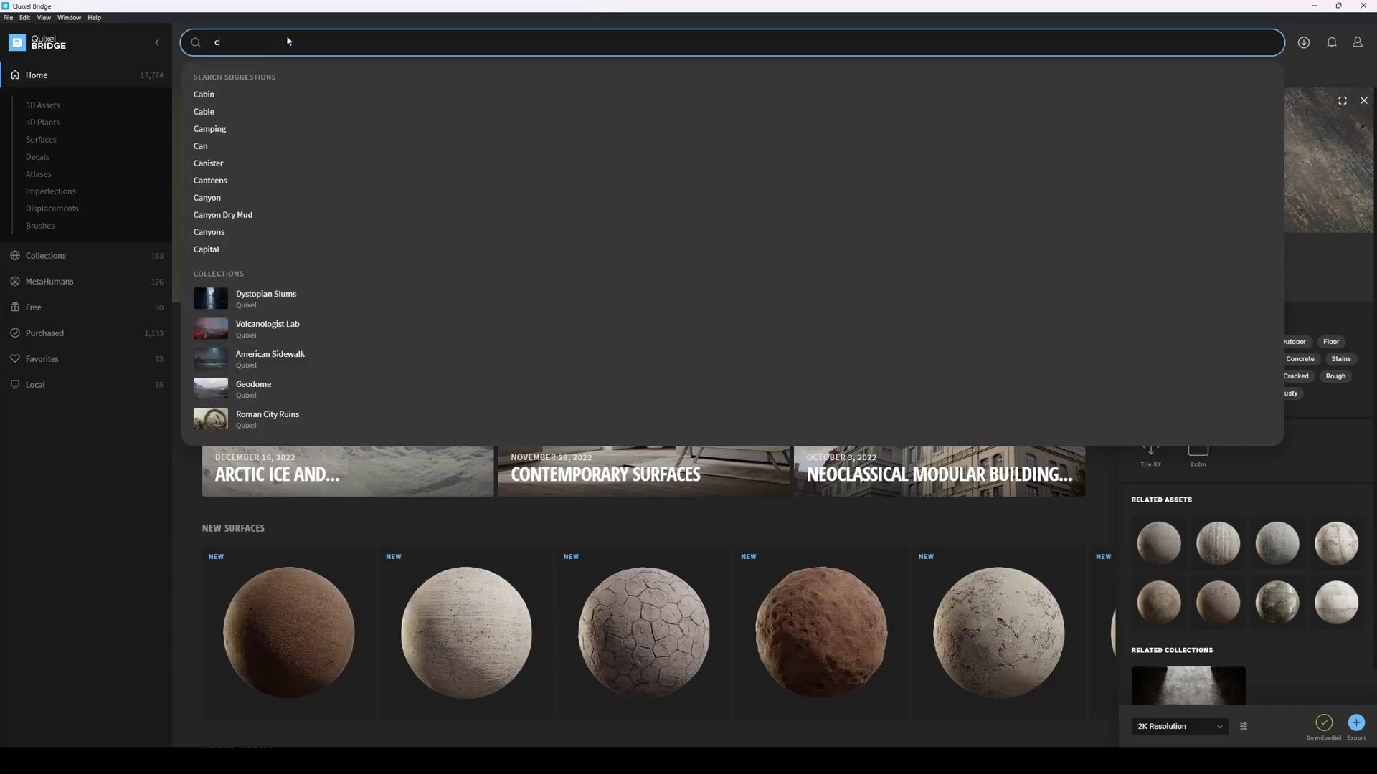
type("oncrete wall")
key("Return")
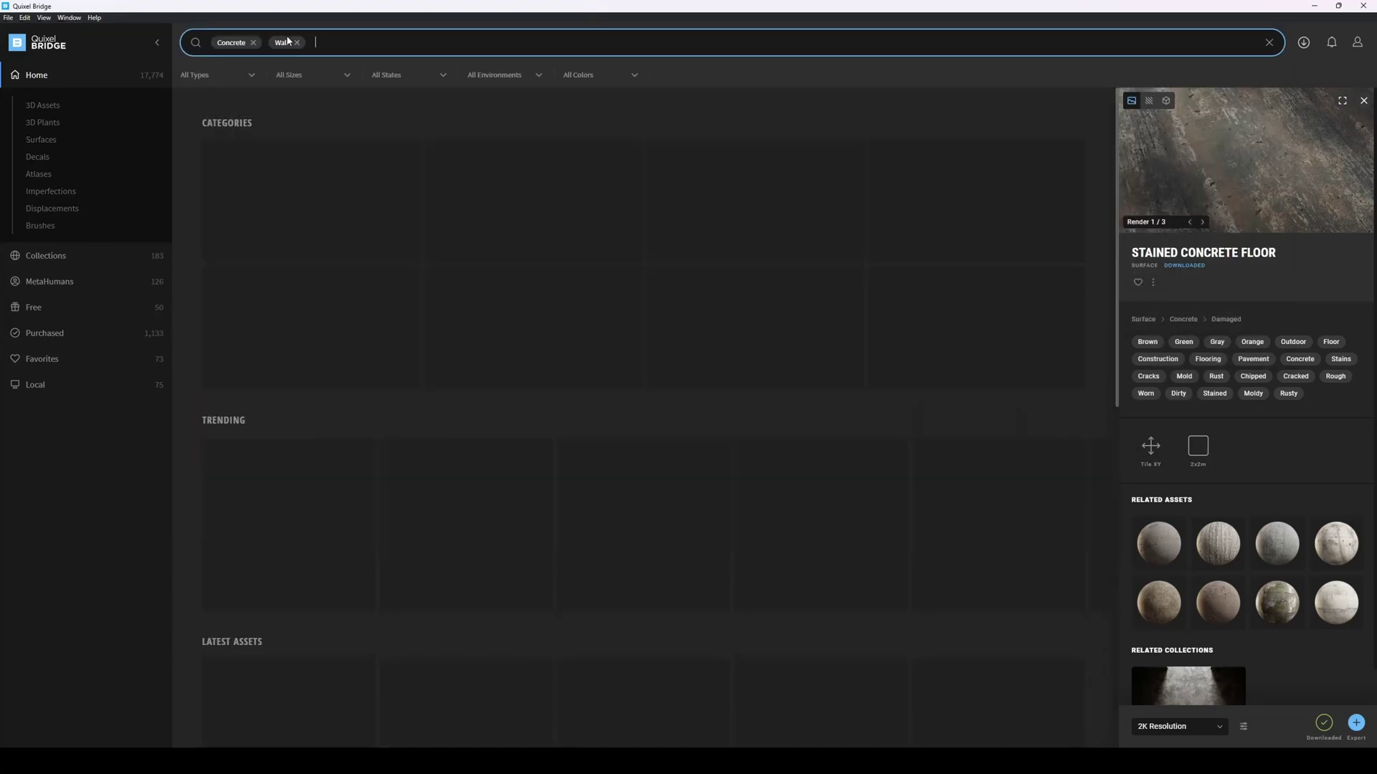
Find the Concrete Wall surface among the search results, open its file location, and return to Blender
scroll(342, 289, "down", 2)
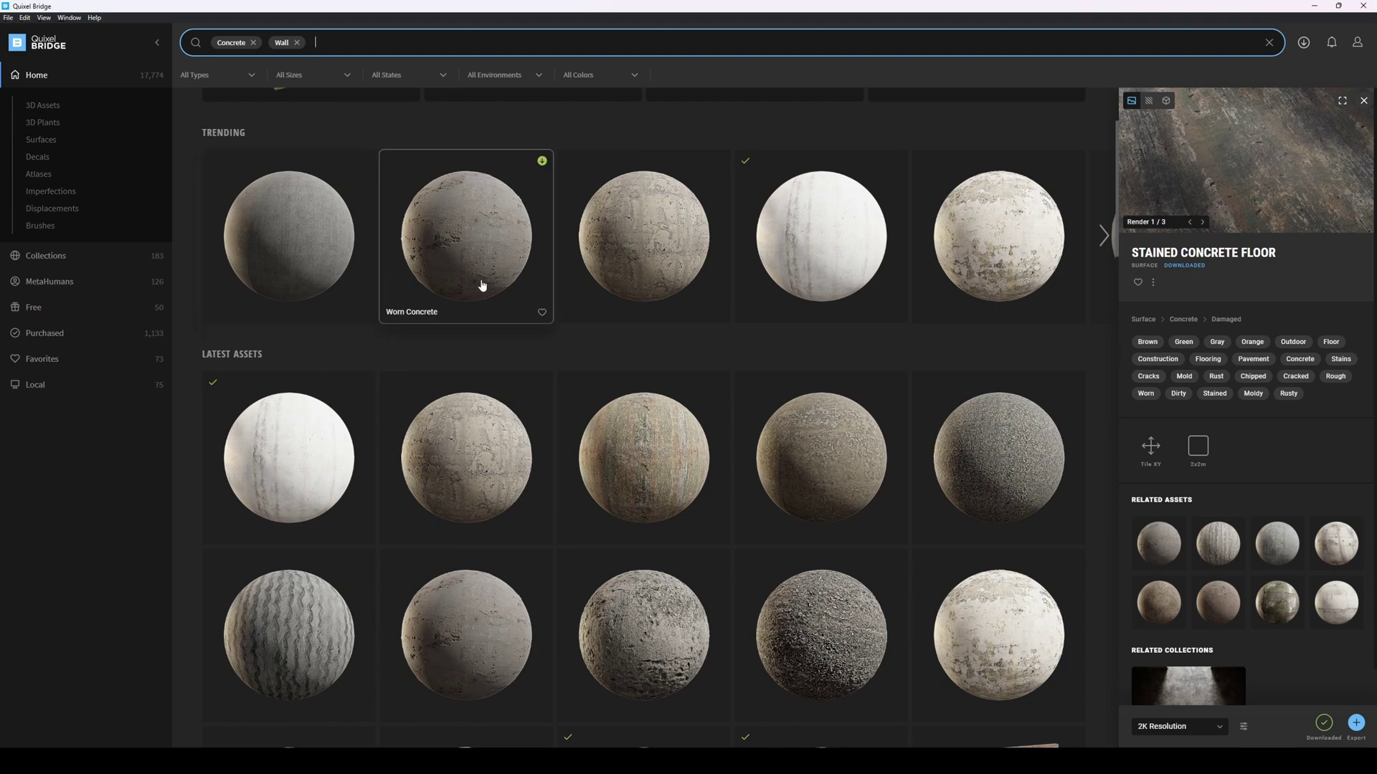
scroll(323, 423, "down", 2)
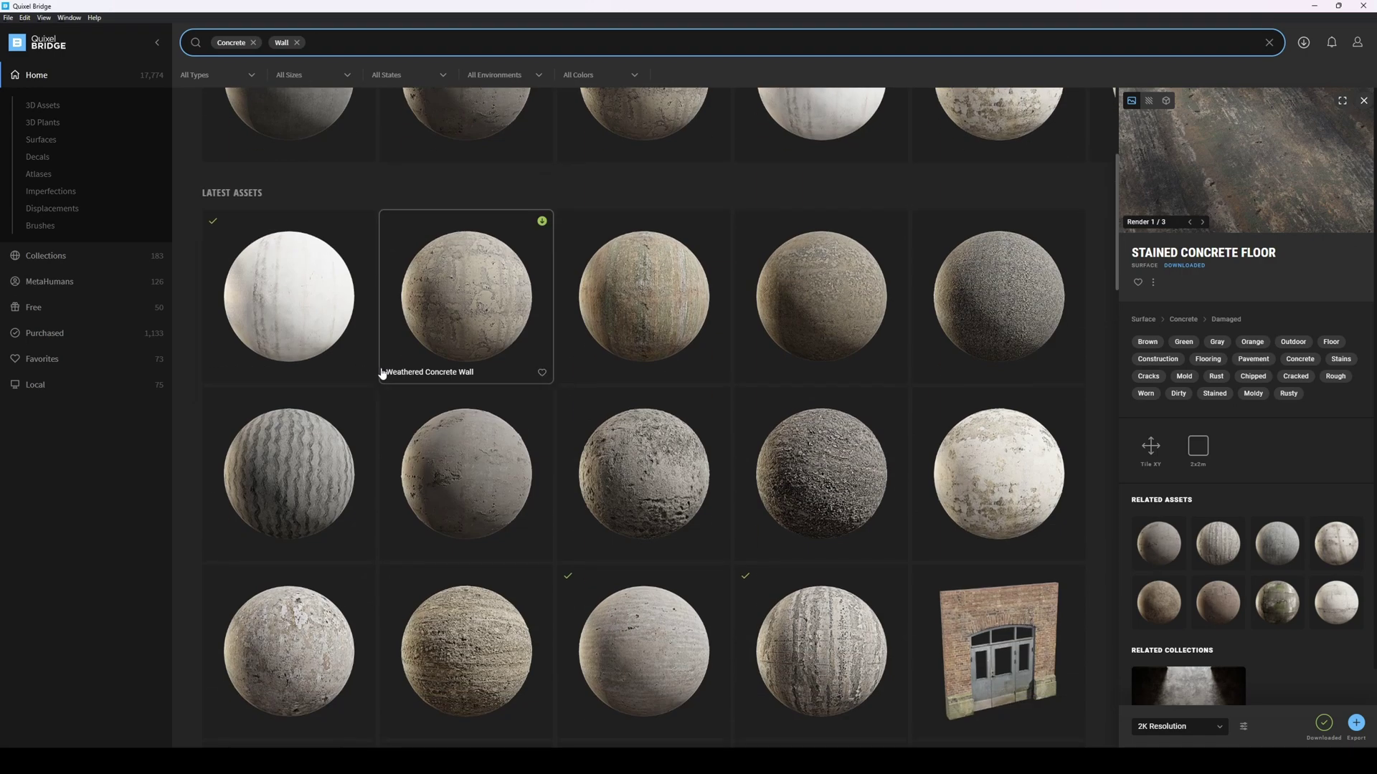
scroll(337, 265, "down", 2)
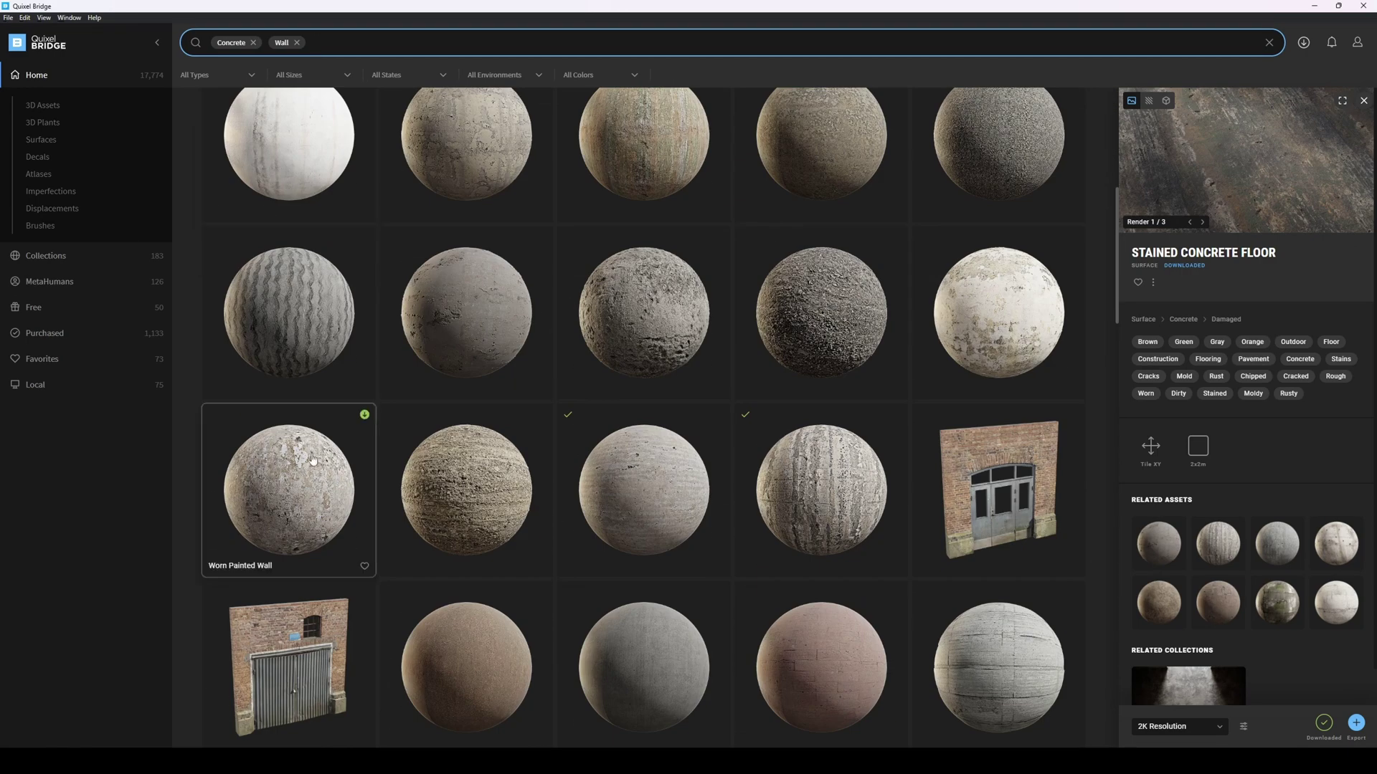
right_click(684, 451)
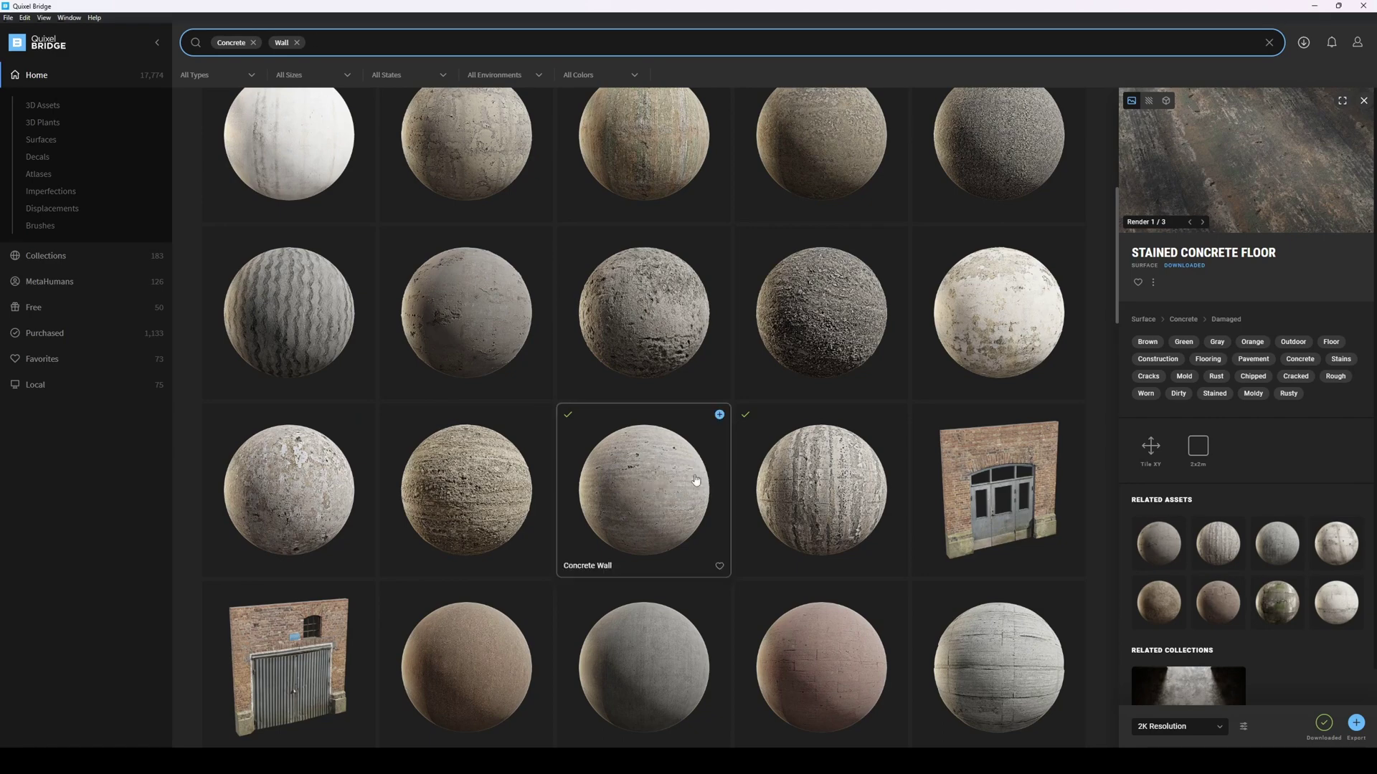
left_click(1314, 7)
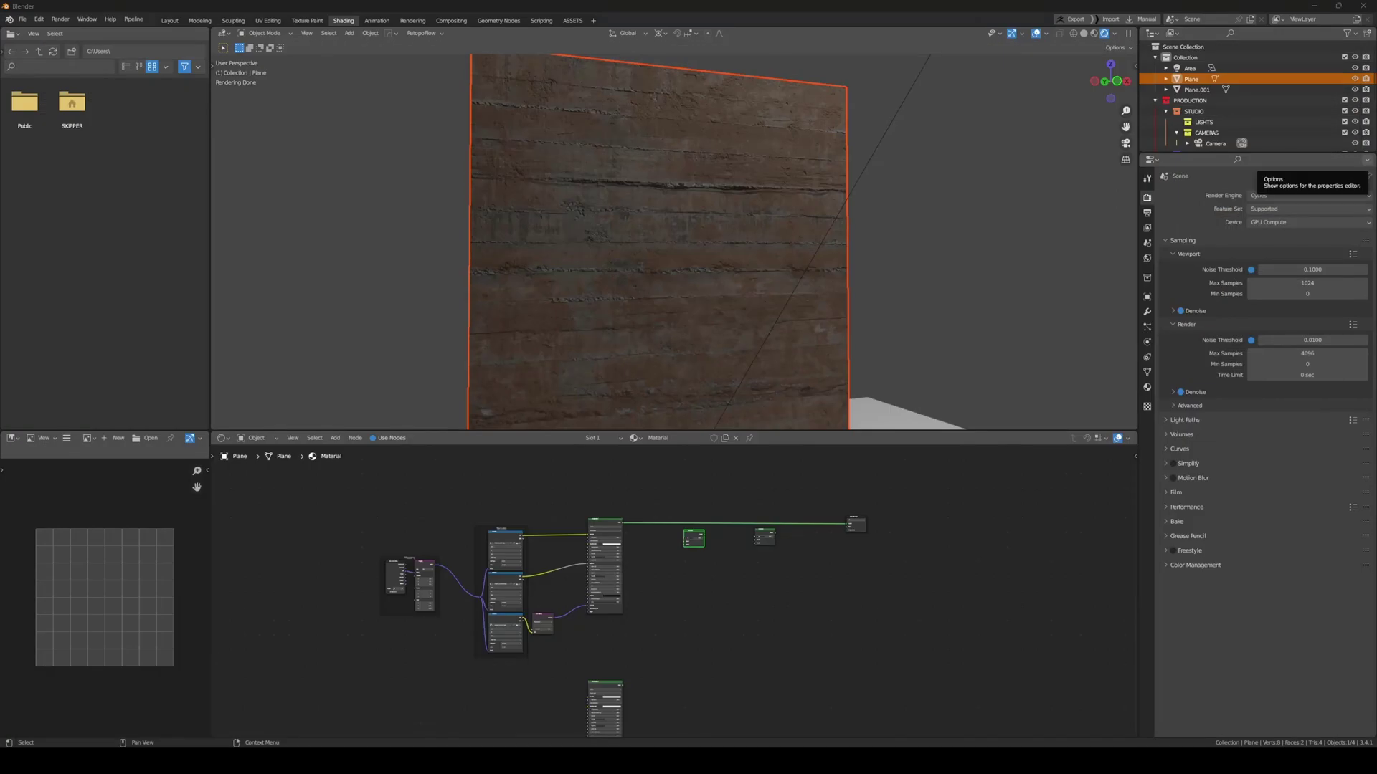
Replace the first Principled BSDF's texture nodes with a Principled Texture Setup using the albedo and normal maps from concrete_cast in situ_vjyifdc
left_click_drag(355, 492, 592, 651)
key("x")
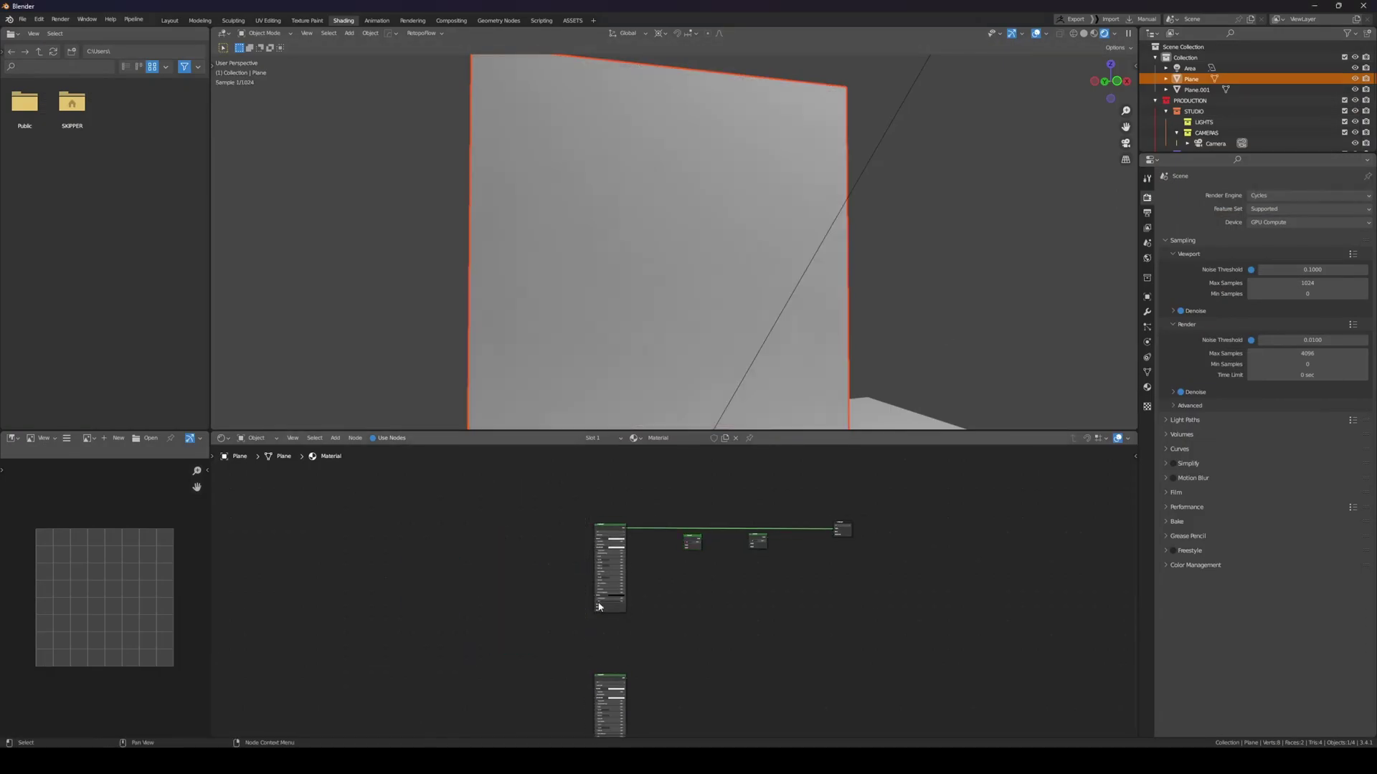
key("ctrl+shift+t")
left_click(635, 192)
type("D:\\ASSET_LIBRARY\\Quixel\\Assets\\Downloaded\\Downloaded\\surface\\concrete_cast in situ_vjyifdc")
key("Return")
left_click(341, 331)
left_click(914, 245, "shift")
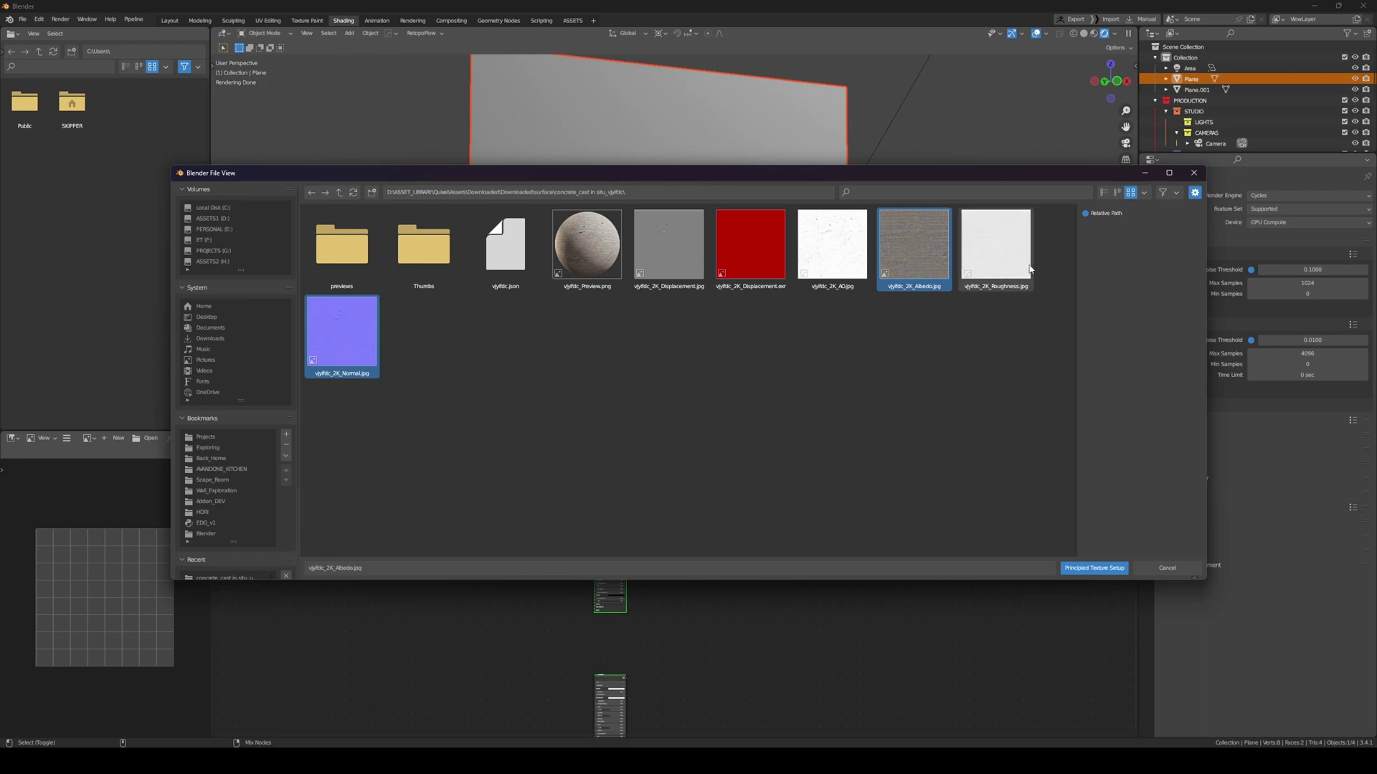
left_click(1078, 570)
Delete the incomplete texture nodes and redo the Principled Texture Setup with the same folder's albedo, roughness and normal maps
left_click_drag(584, 476, 375, 604)
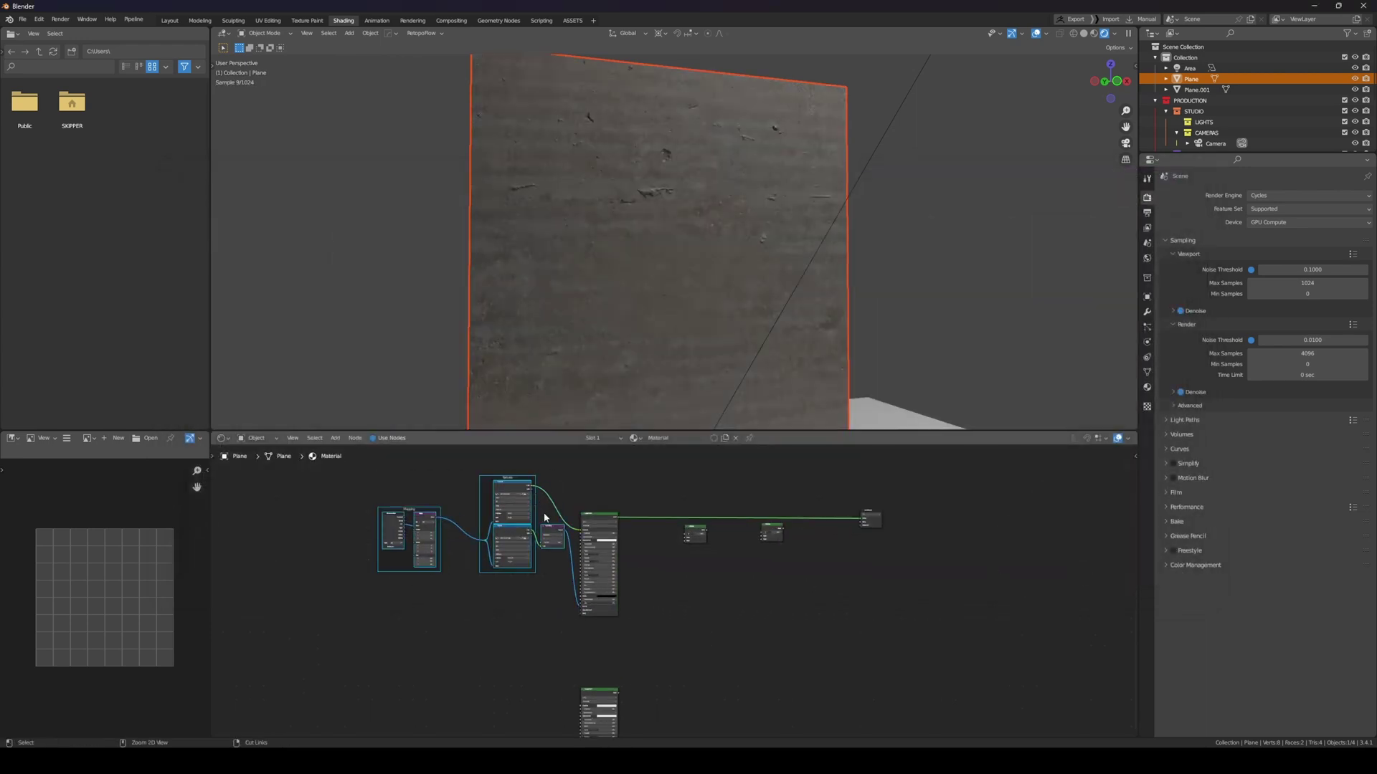
key("ctrl+x")
key("ctrl+shift+t")
left_click(995, 245)
left_click(914, 245, "shift")
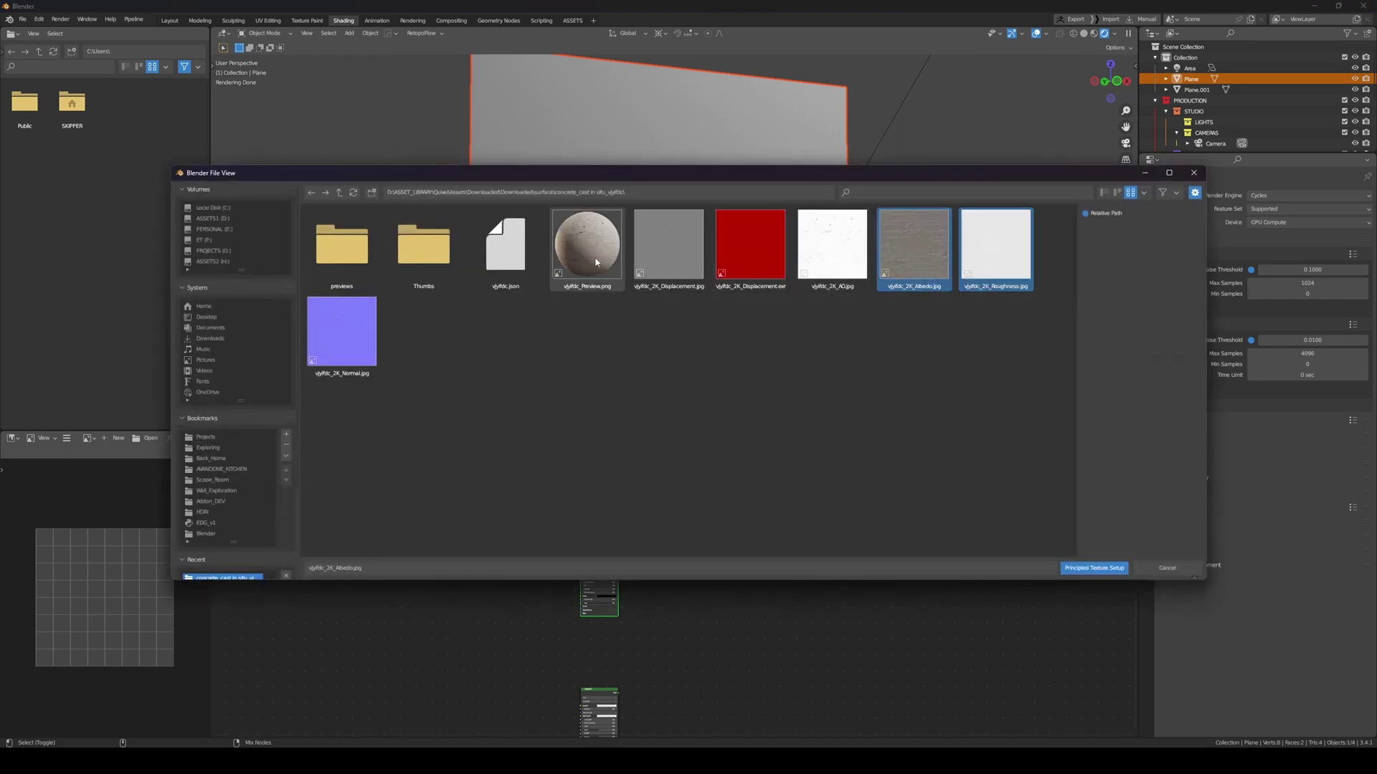
left_click(1093, 568)
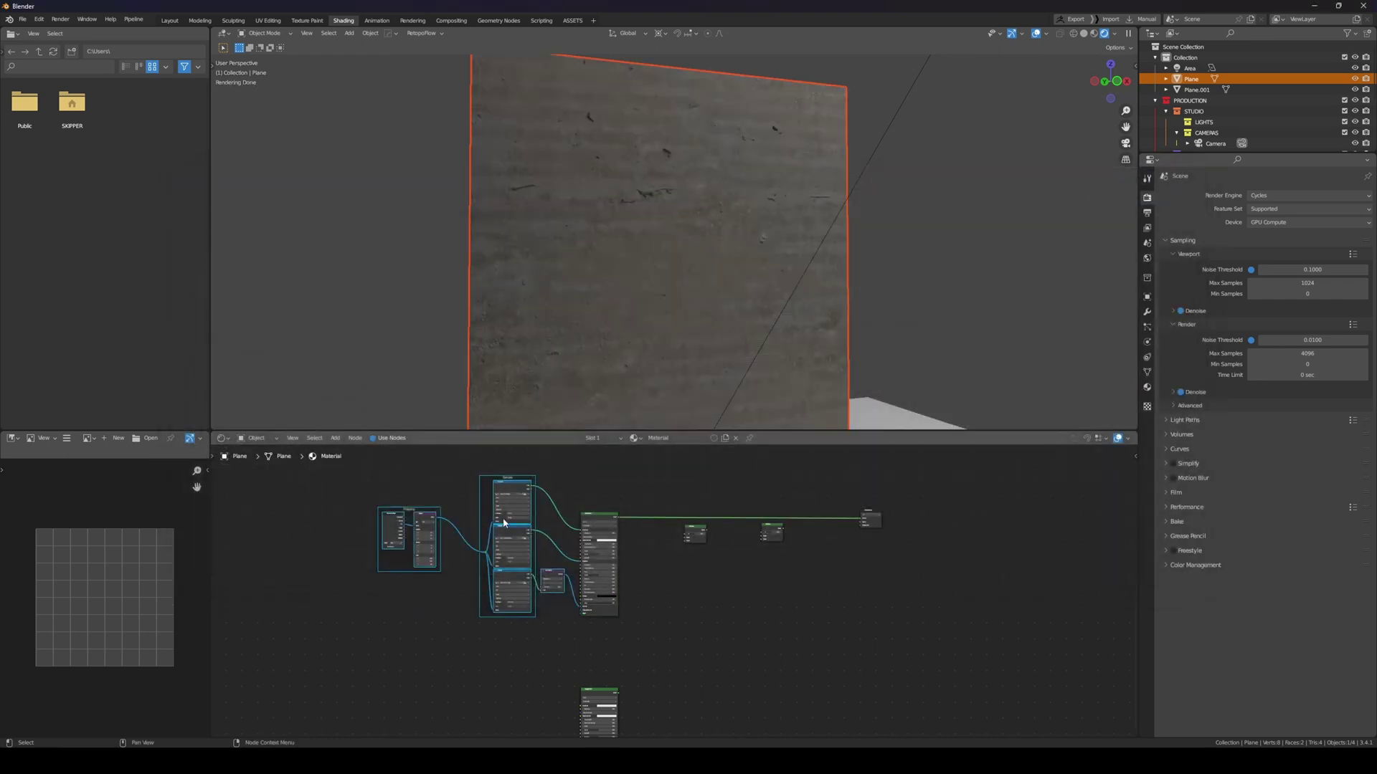
Move the texture nodes farther left of the first Principled BSDF and shift the second Principled BSDF slightly downward
key("g")
left_click(462, 527)
mouse_move(706, 233)
middle_mouse_down()
mouse_move(725, 237)
mouse_move(683, 246)
middle_mouse_up()
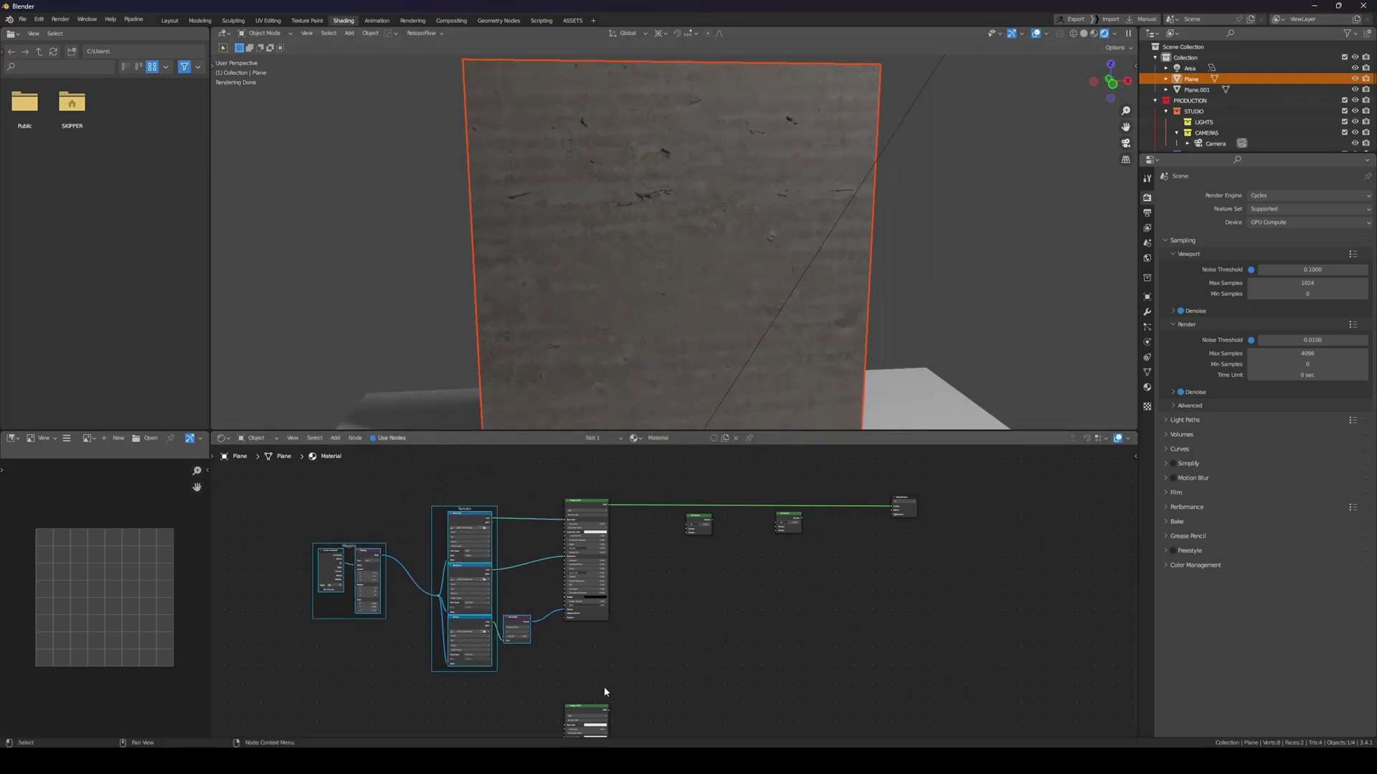
middle_click_drag(606, 692, 616, 583)
left_click(604, 607)
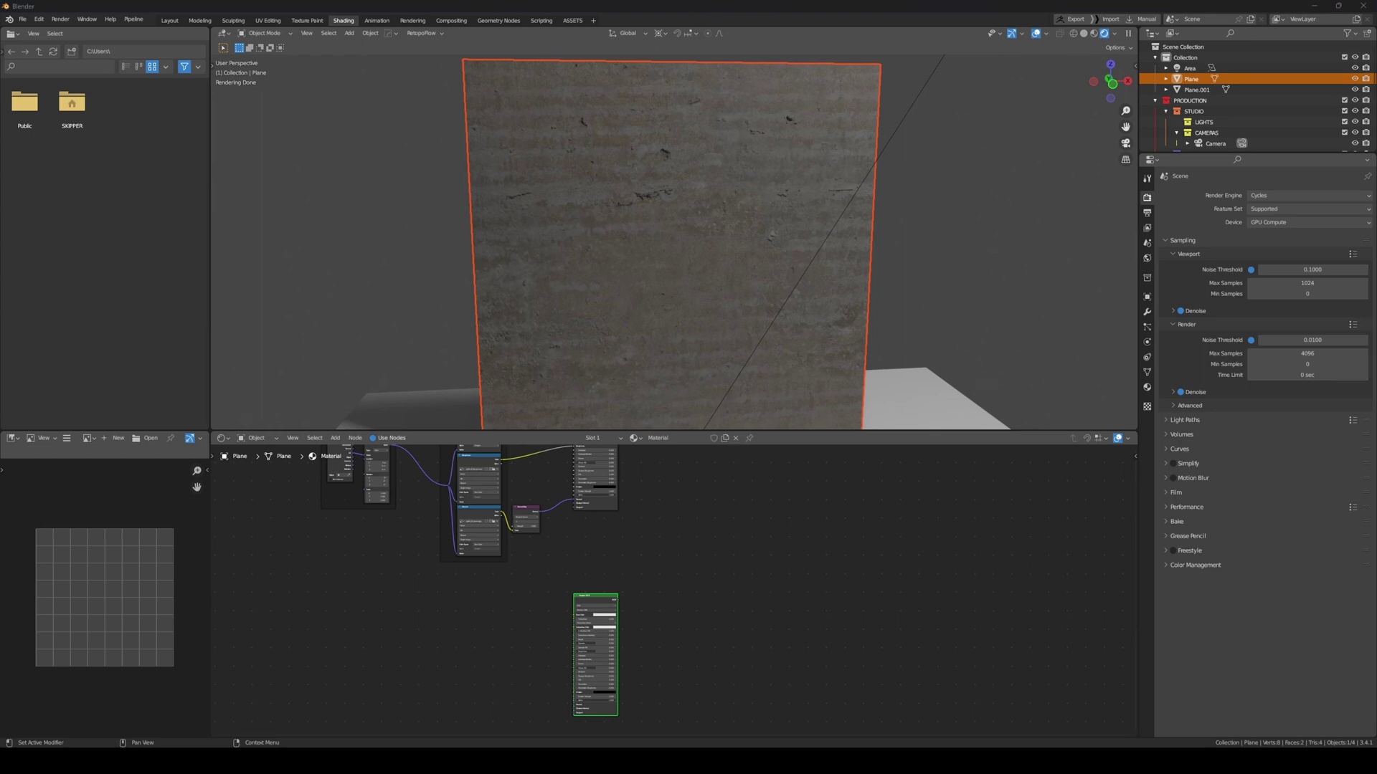
middle_click_drag(599, 607, 670, 591)
left_click_drag(668, 588, 667, 625)
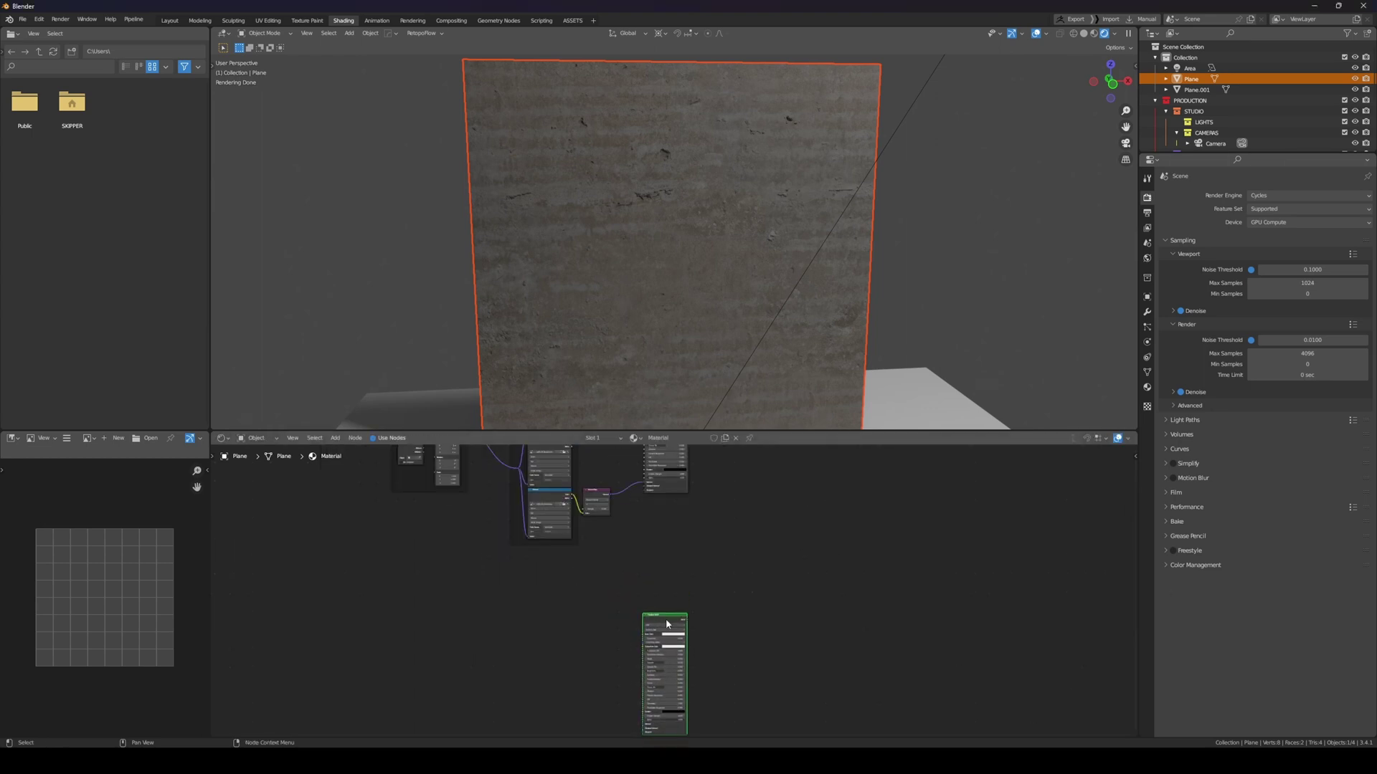
Run Principled Texture Setup on the second Principled BSDF with the concrete_damaged folder's albedo, roughness and normal maps
key("ctrl+shift+t")
left_click(671, 191)
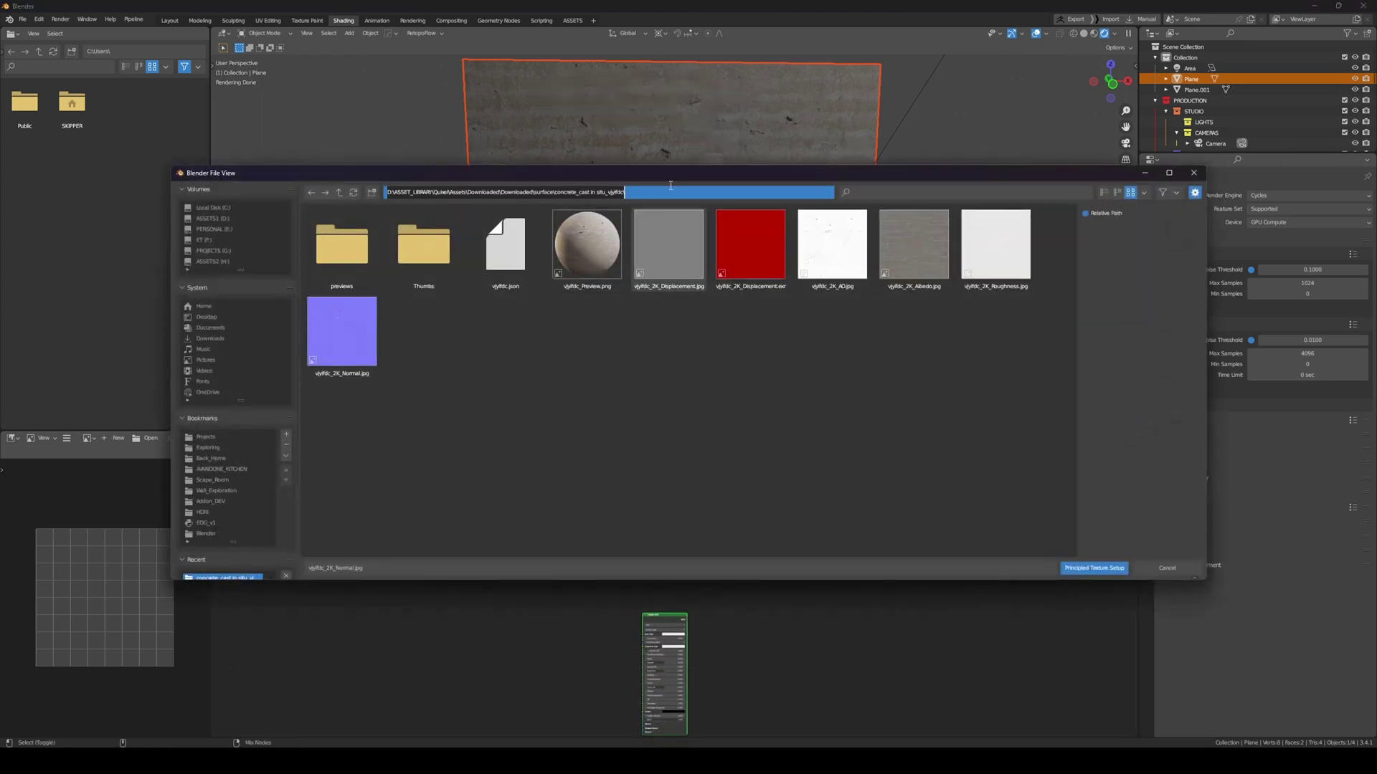
key("Return")
left_click(668, 244)
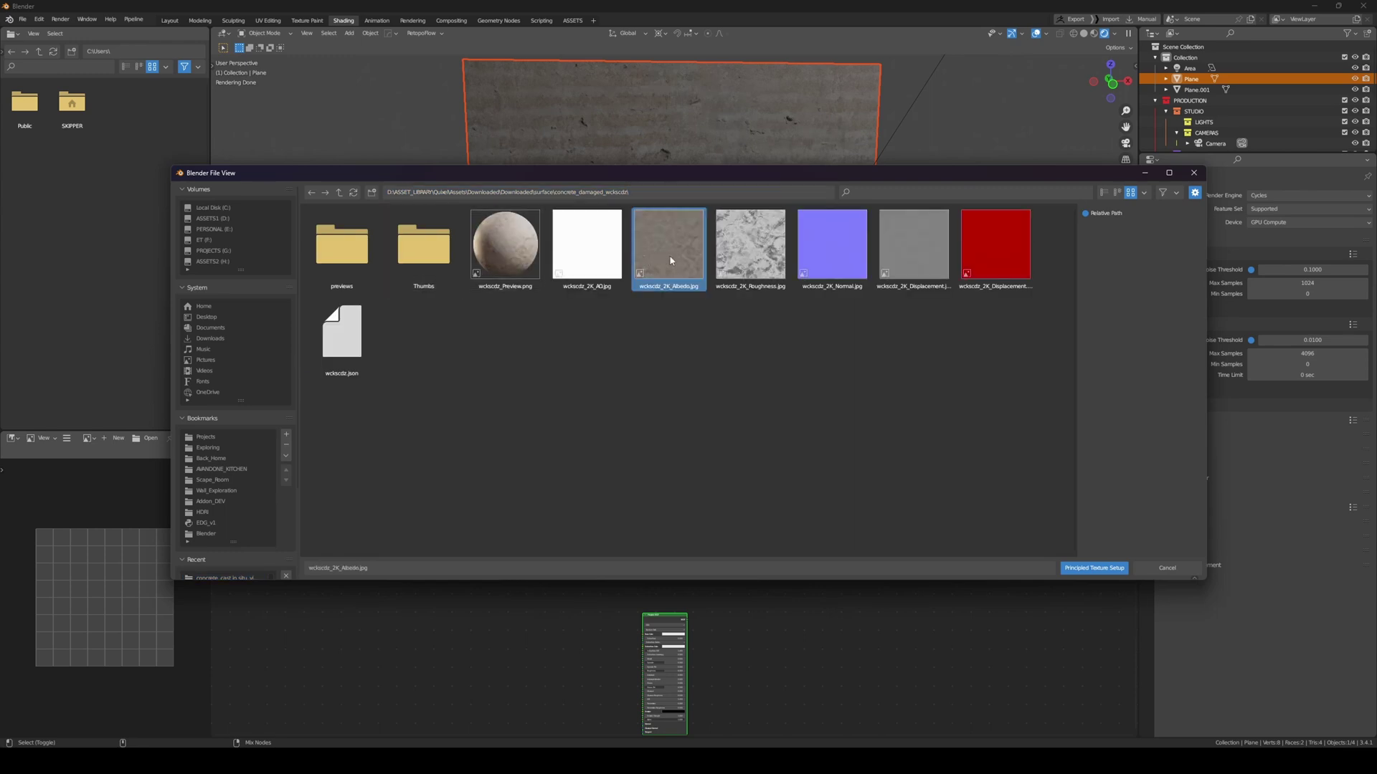
left_click(750, 244, "shift")
left_click(1082, 568)
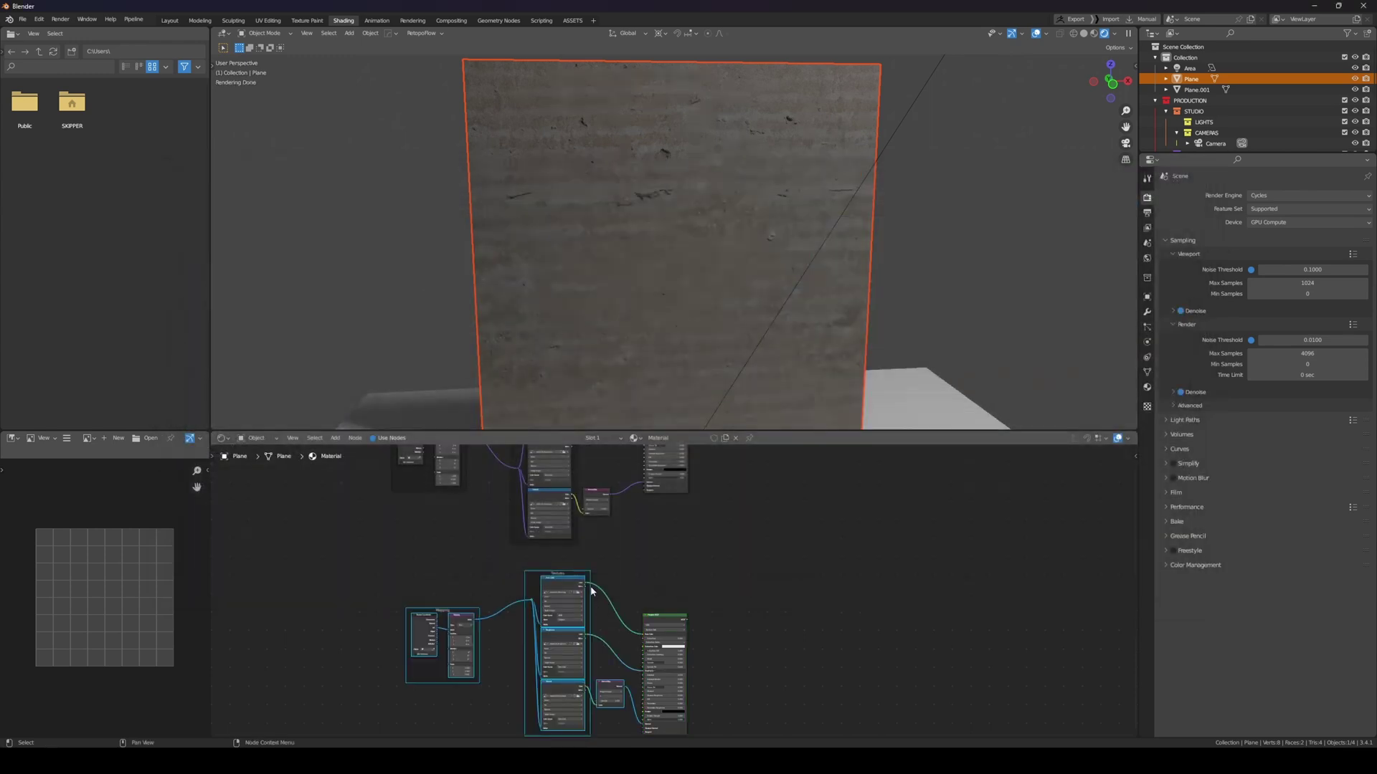
mouse_move(721, 298)
middle_mouse_down()
mouse_move(765, 283)
mouse_move(703, 246)
mouse_move(738, 227)
mouse_move(713, 292)
middle_mouse_up()
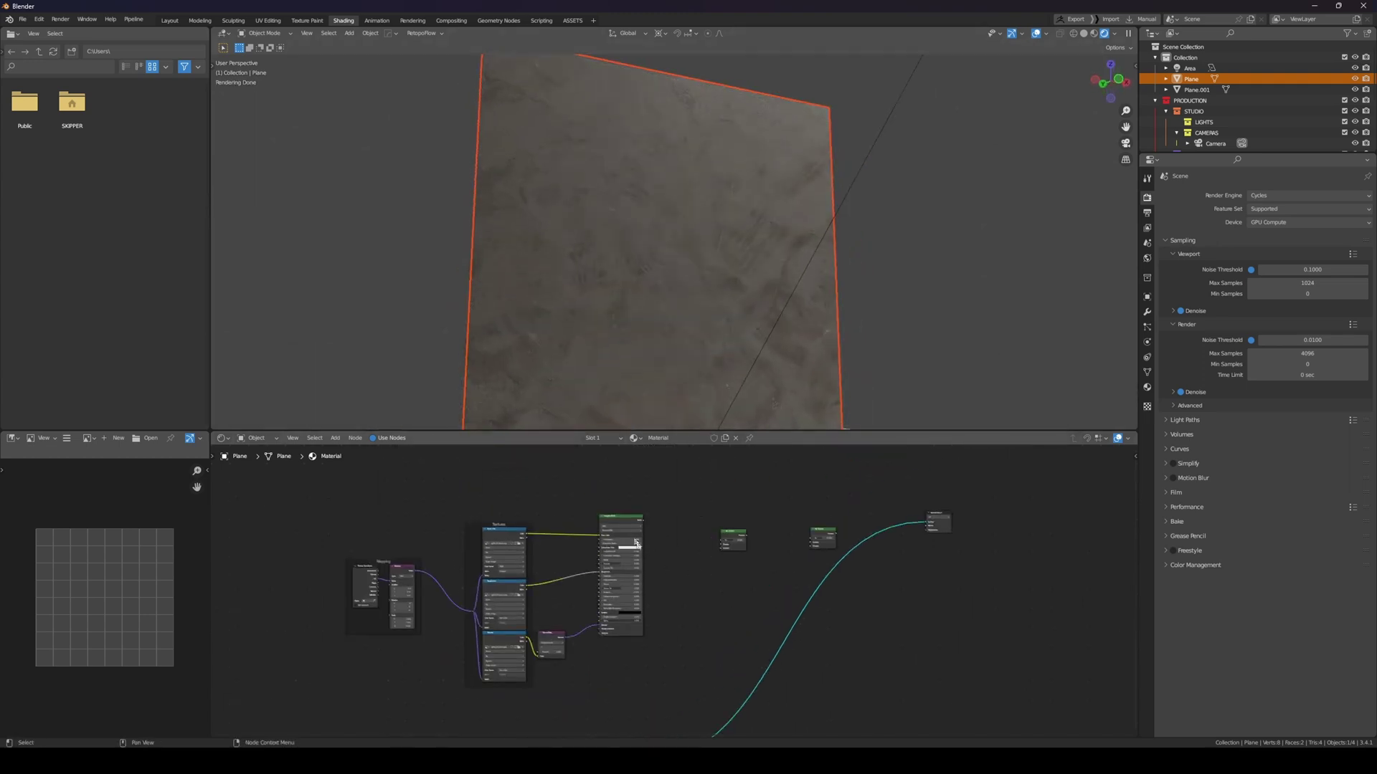
Feed both Principled BSDFs into the first Mix Shader and connect its output to the Material Output surface
left_click(609, 518, "ctrl+shift")
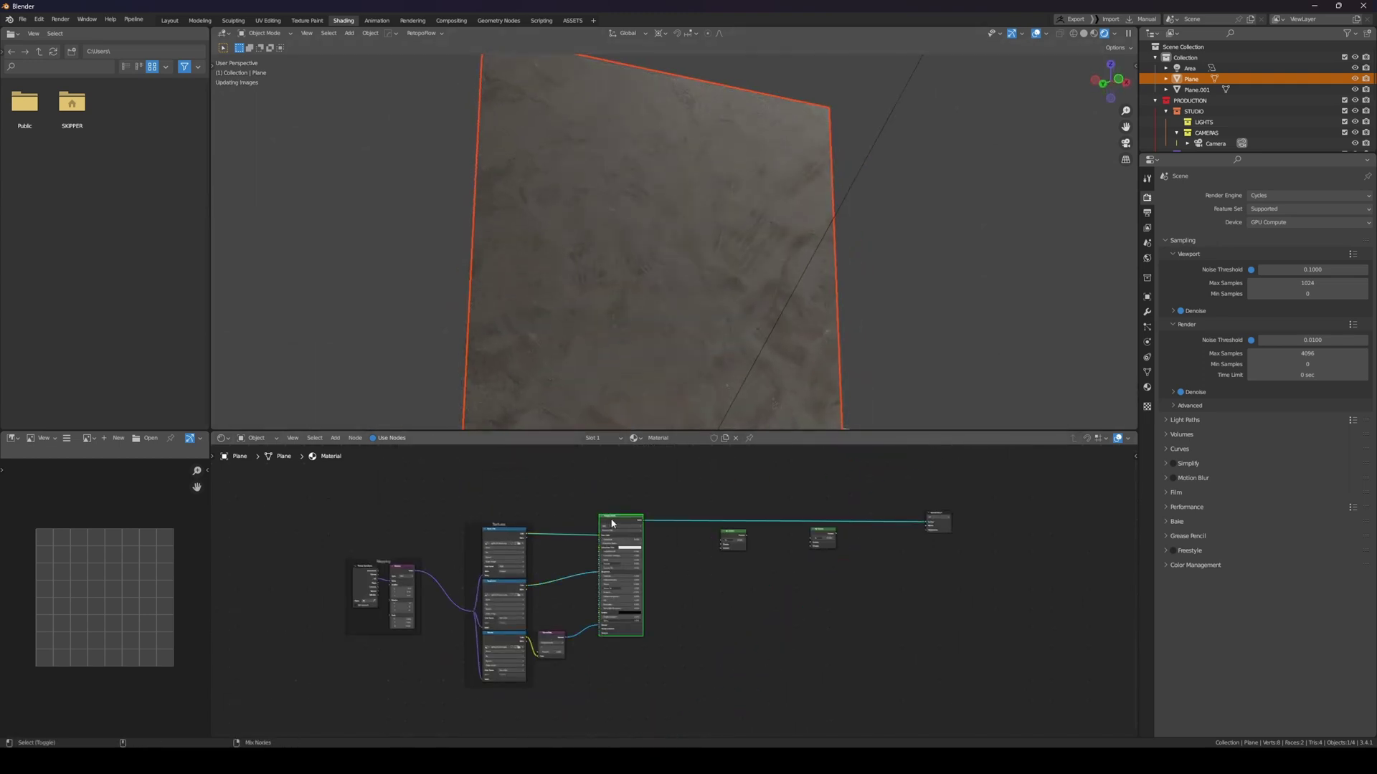
scroll(755, 556, "up", 6)
key("ctrl+space")
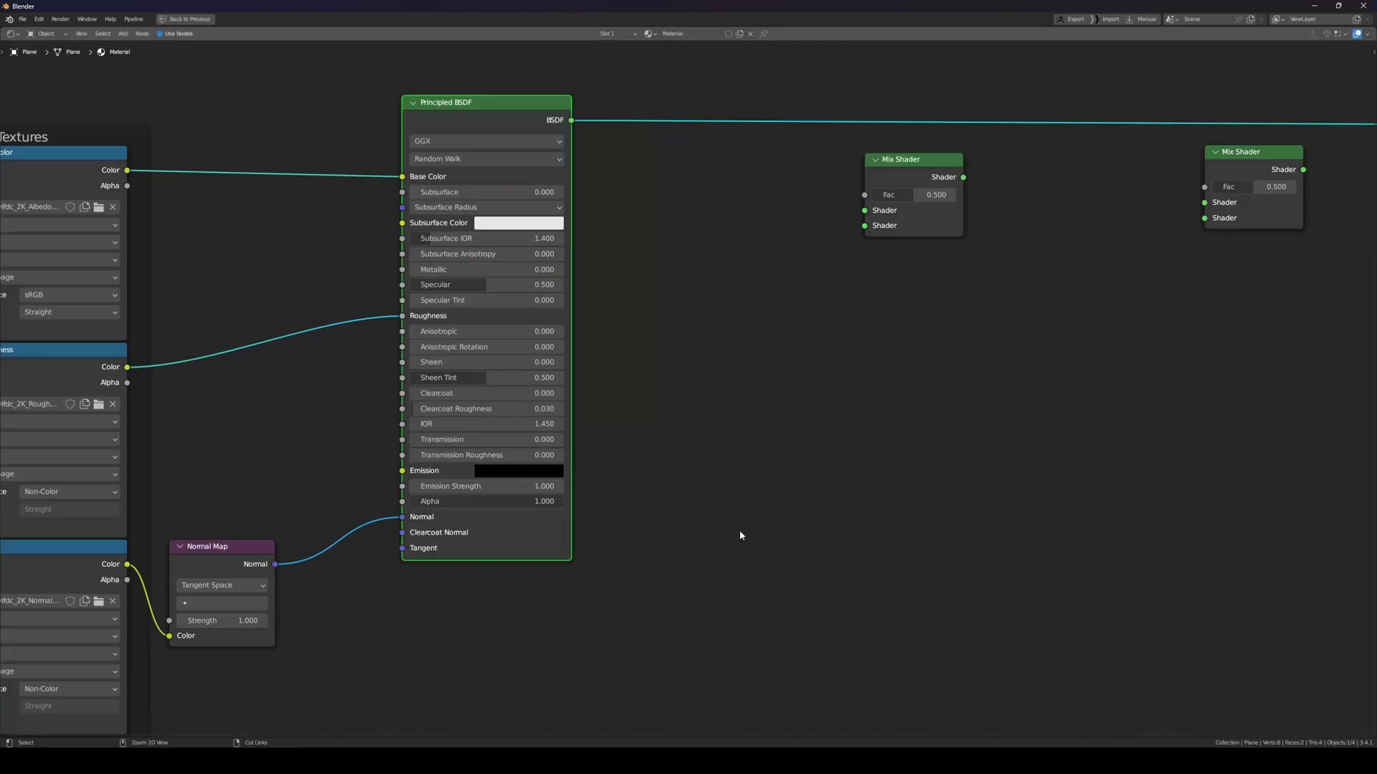
scroll(686, 369, "down", 2)
left_click_drag(586, 160, 640, 627)
scroll(840, 237, "down", 5)
scroll(788, 253, "up", 2)
middle_click_drag(799, 245, 724, 382)
scroll(724, 382, "up", 3)
left_click_drag(750, 320, 1210, 295)
key("ctrl+space")
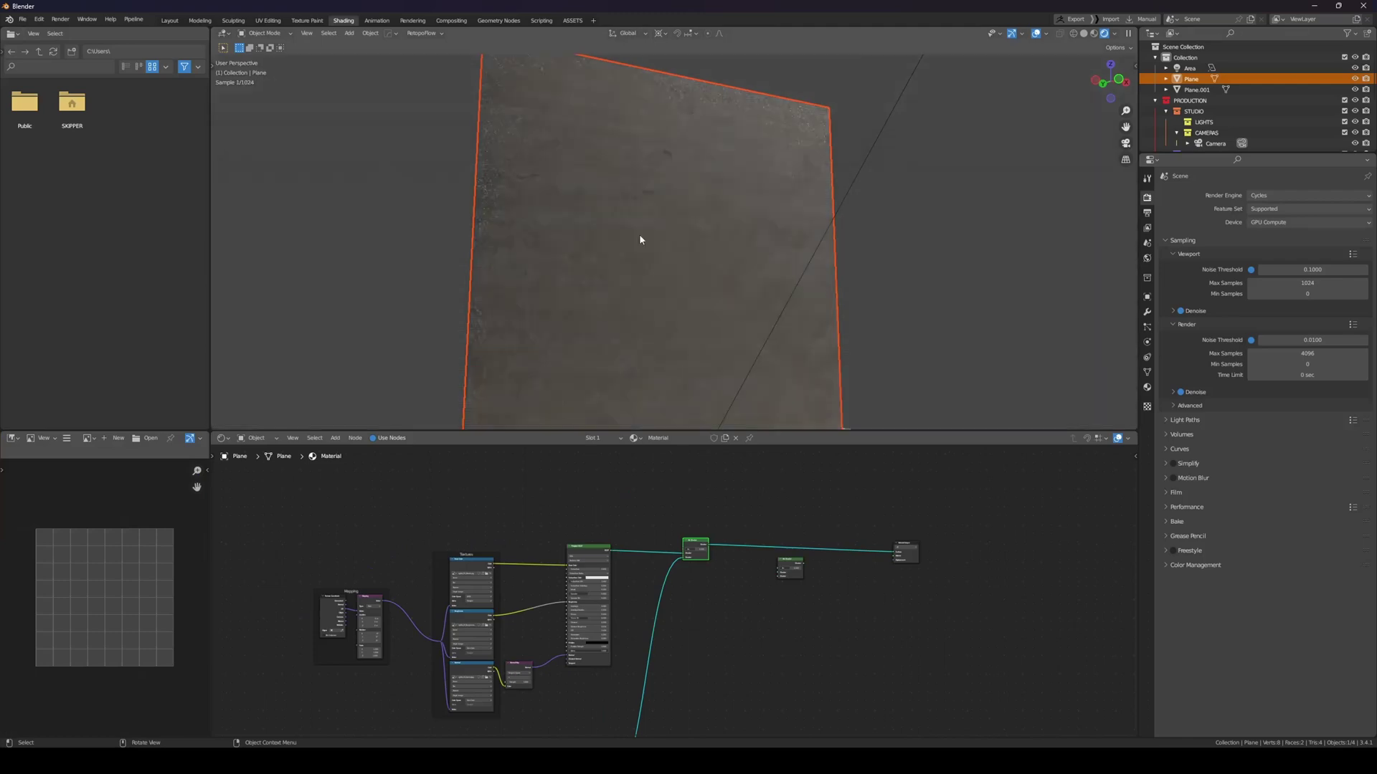
Examine the even blend of the two concrete surfaces on the upright plane from several distances and angles
middle_click_drag(781, 228, 663, 265)
scroll(750, 195, "down", 5)
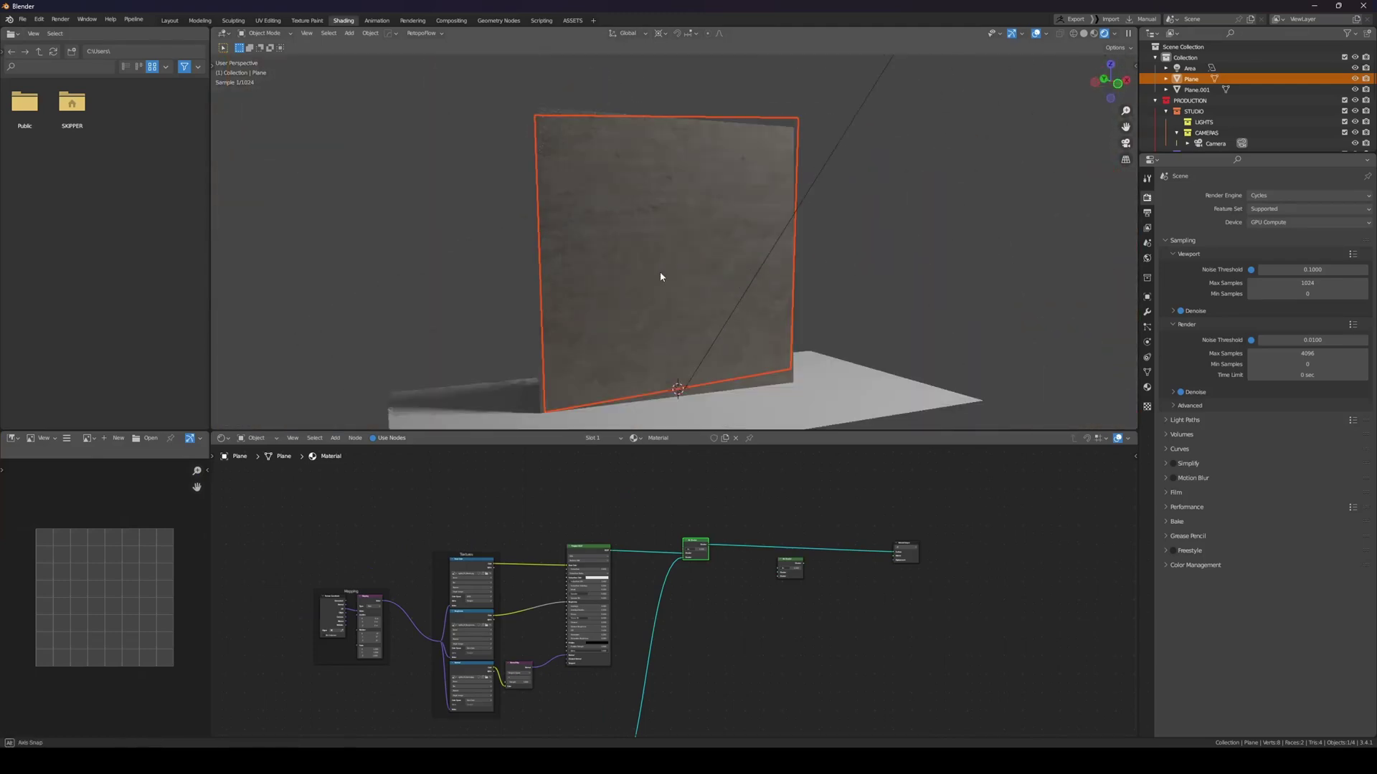
scroll(660, 261, "up", 5)
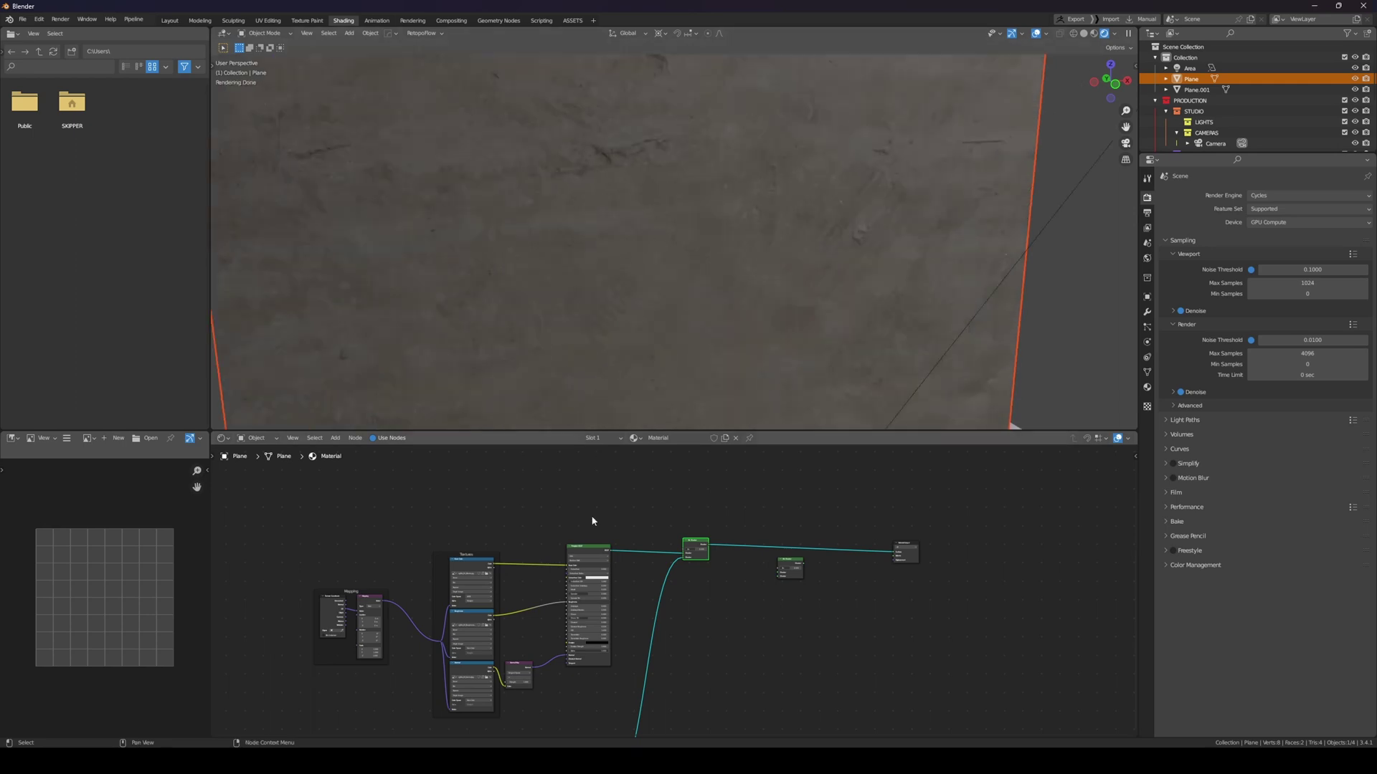
left_click(590, 552)
left_click(690, 548)
left_click(588, 551)
left_click(683, 548)
scroll(737, 291, "down", 4)
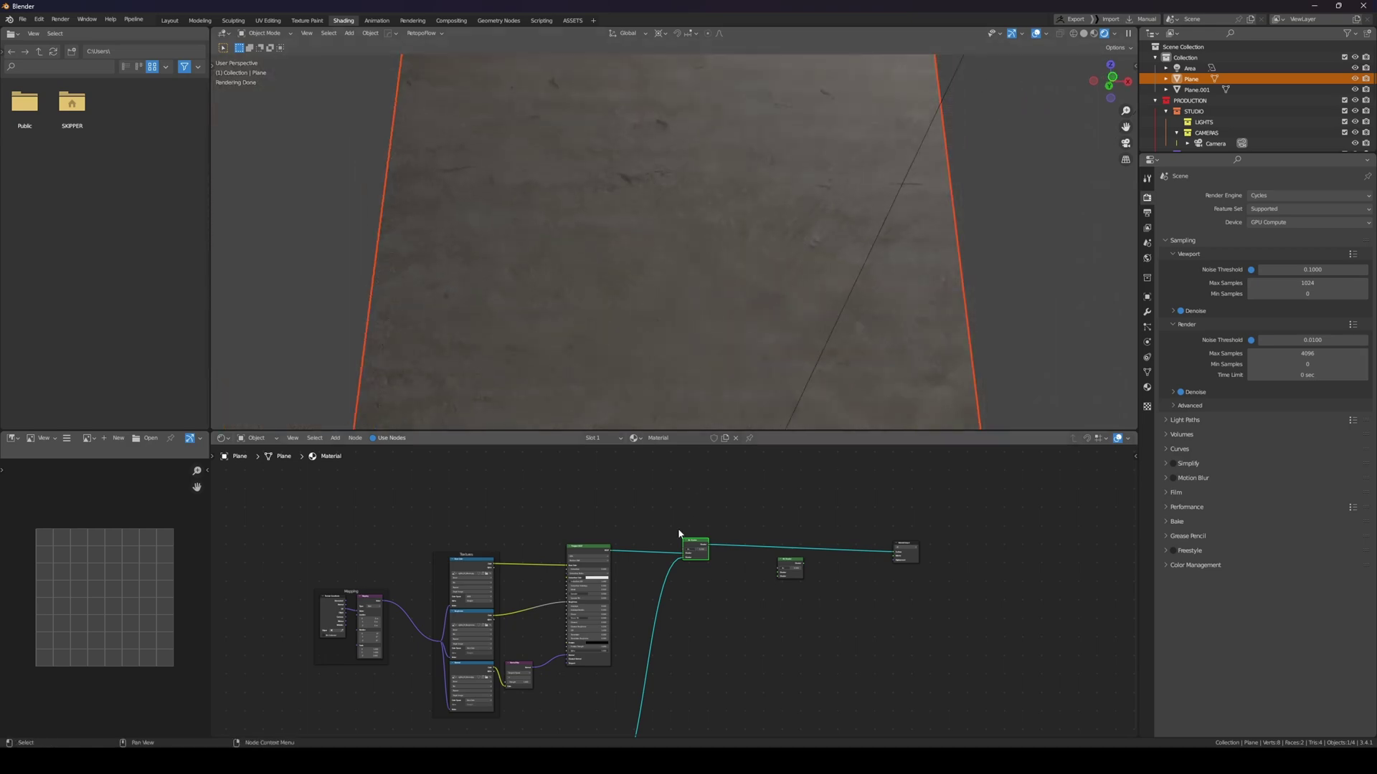
scroll(680, 534, "up", 4)
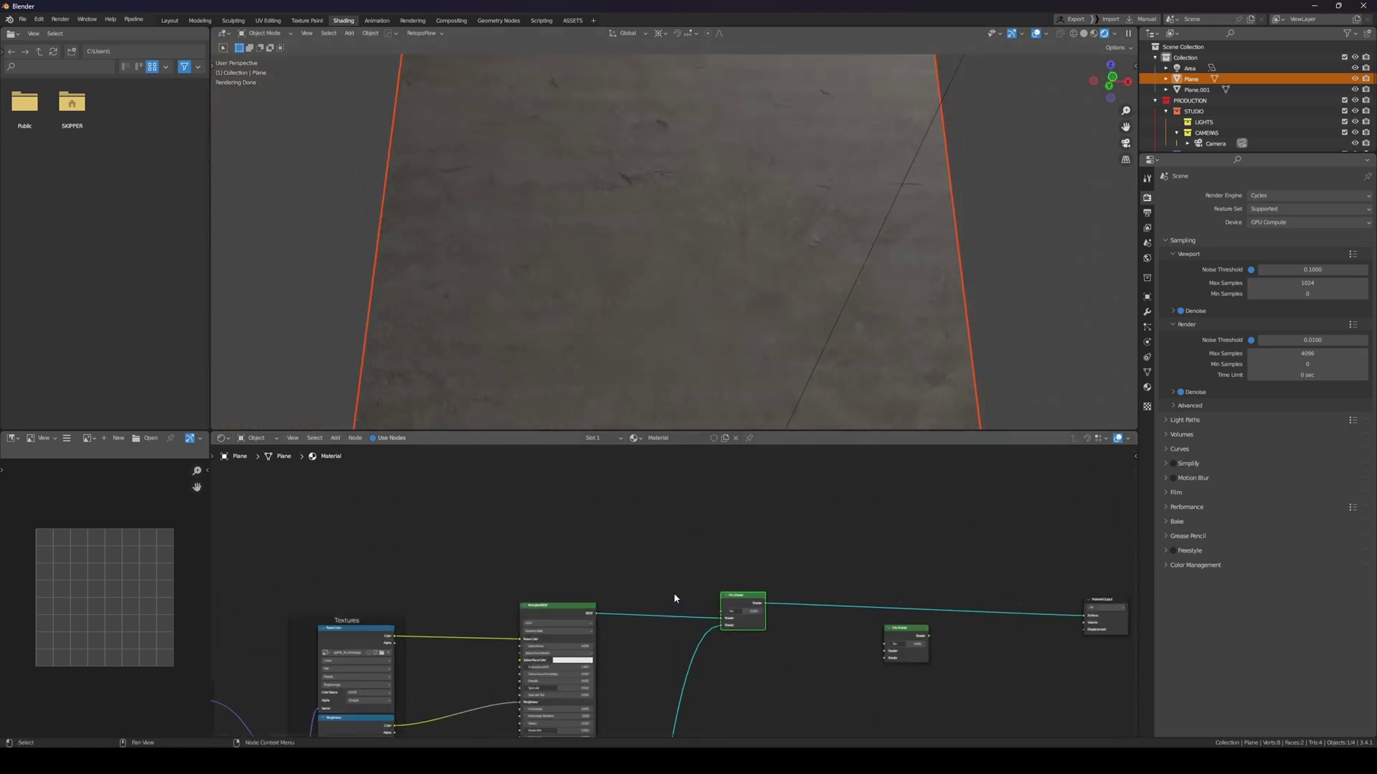
scroll(637, 512, "down", 2)
middle_click_drag(767, 287, 678, 258)
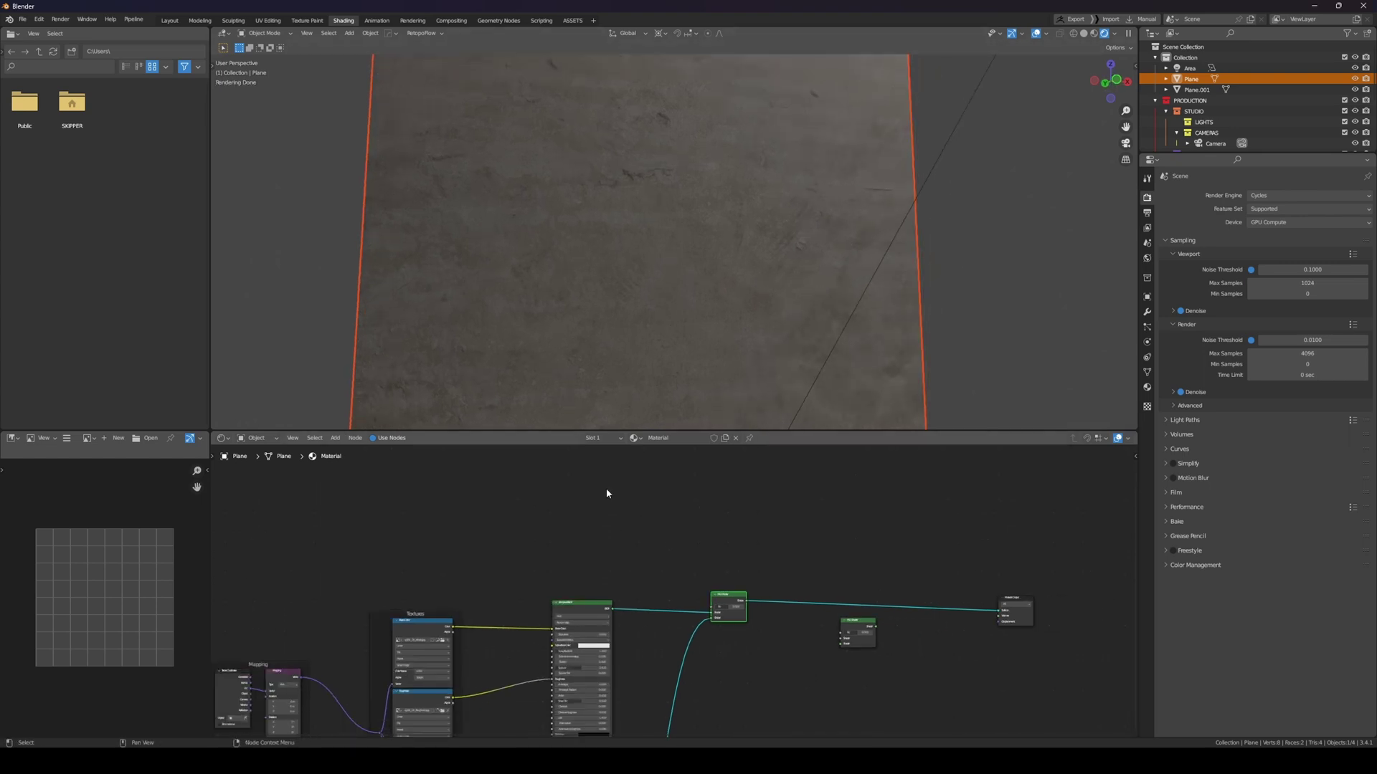
scroll(677, 332, "down", 3)
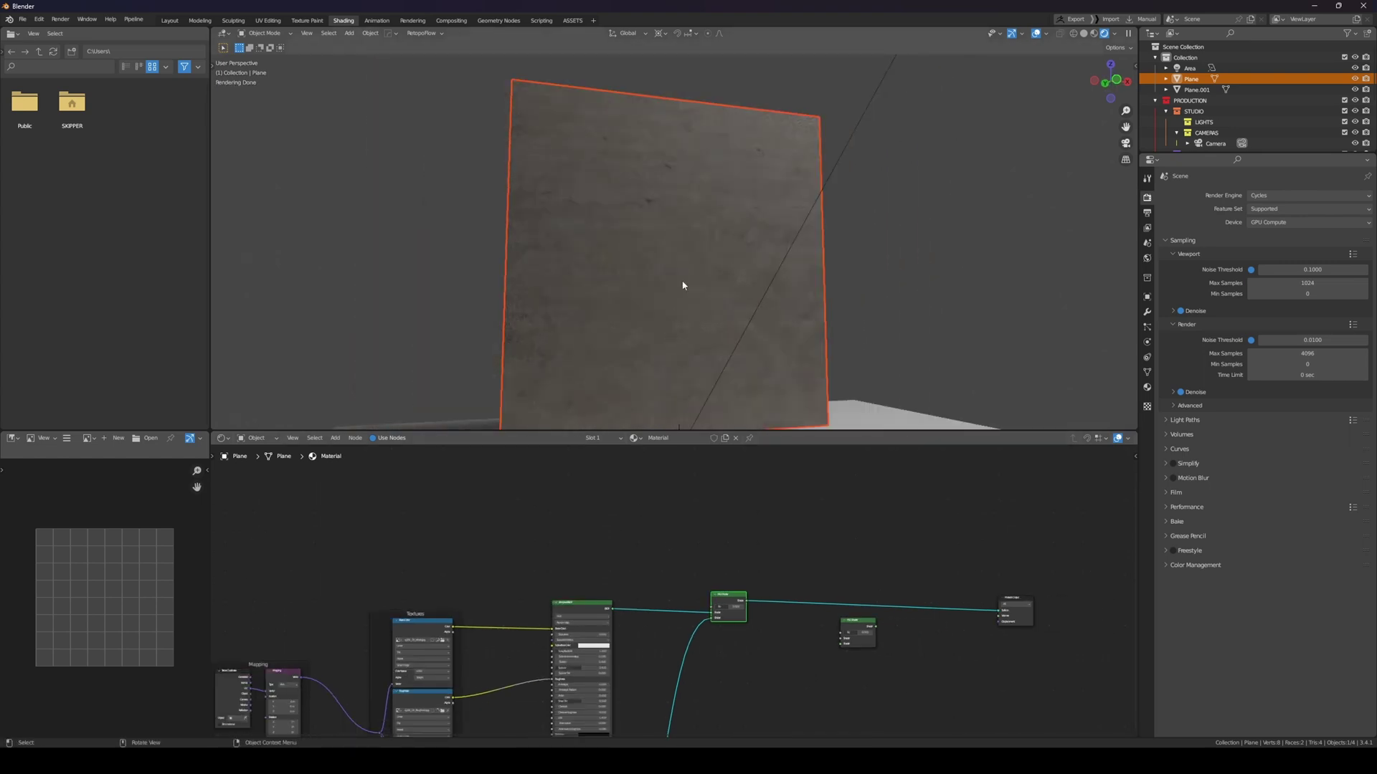
scroll(674, 535, "down", 2)
middle_click_drag(675, 223, 673, 294)
scroll(625, 211, "up", 4)
scroll(626, 207, "down", 1)
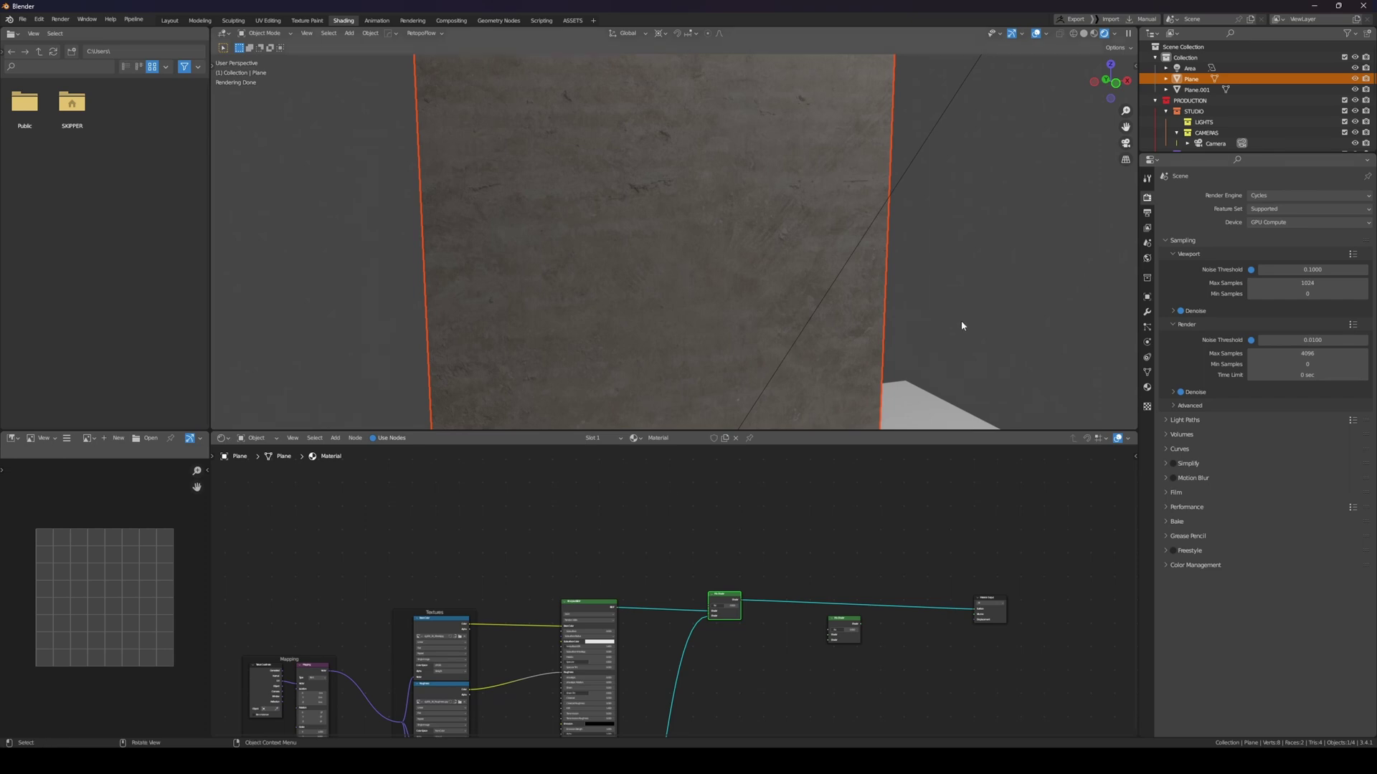
Maximize the node editor and add a ColorRamp node above the first Principled BSDF
key("shift+a")
mouse_move(545, 496)
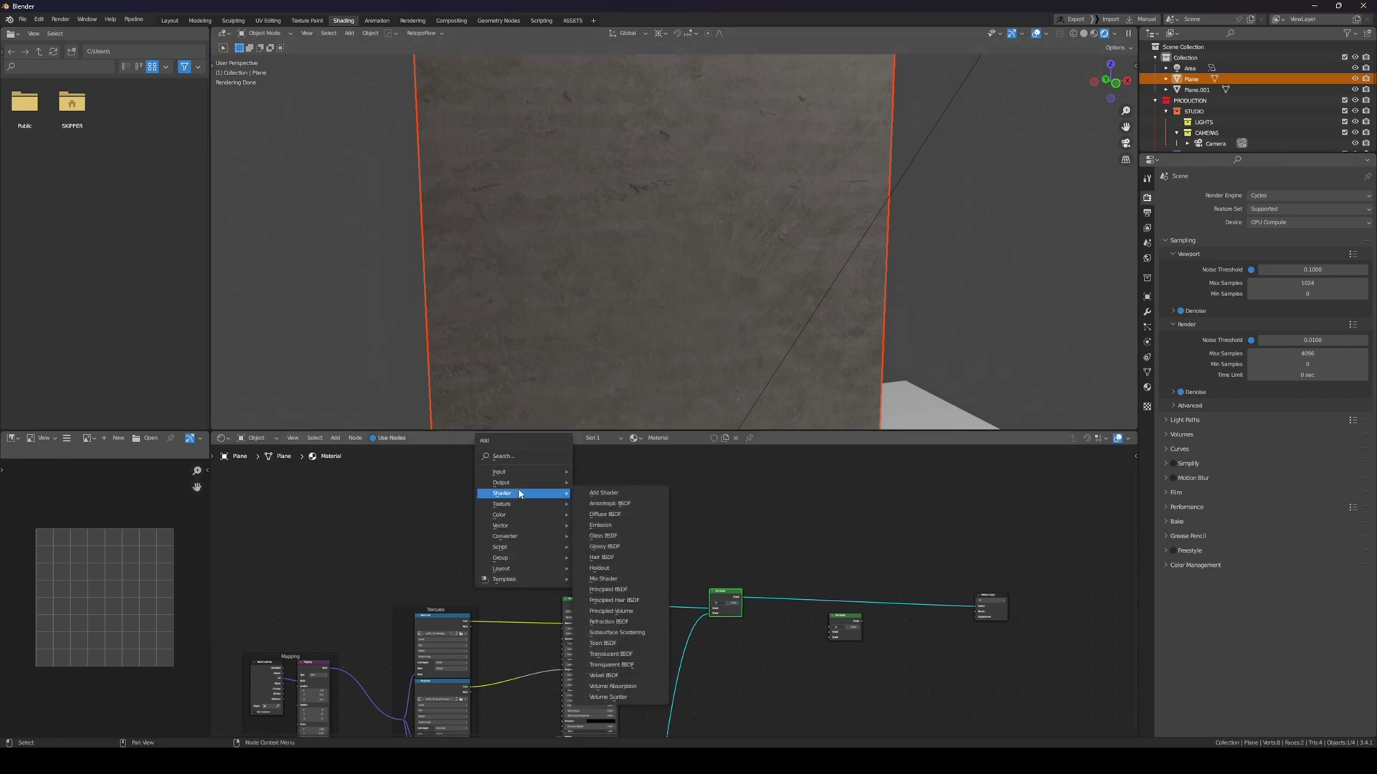
middle_click_drag(595, 489, 911, 260)
key("ctrl+space")
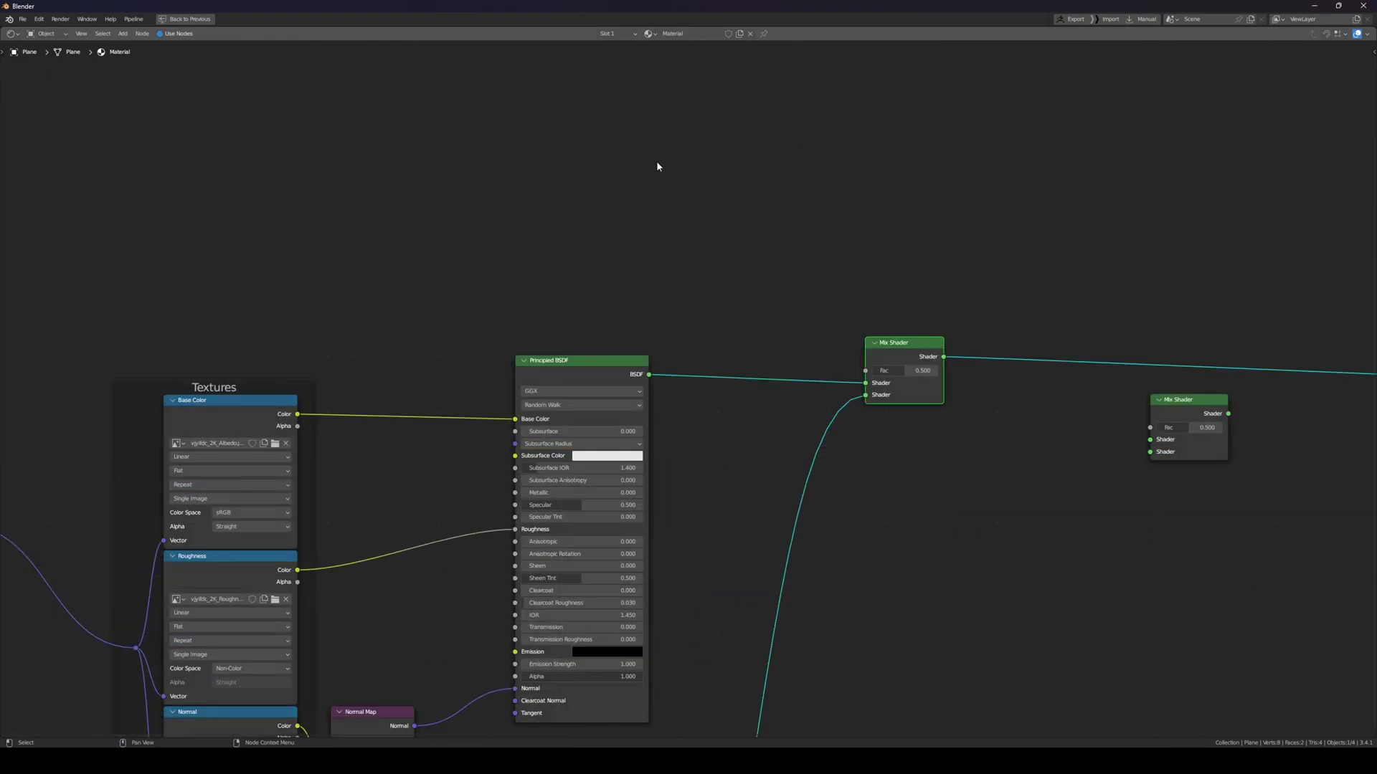
key("Home")
key("shift+a")
mouse_move(570, 278)
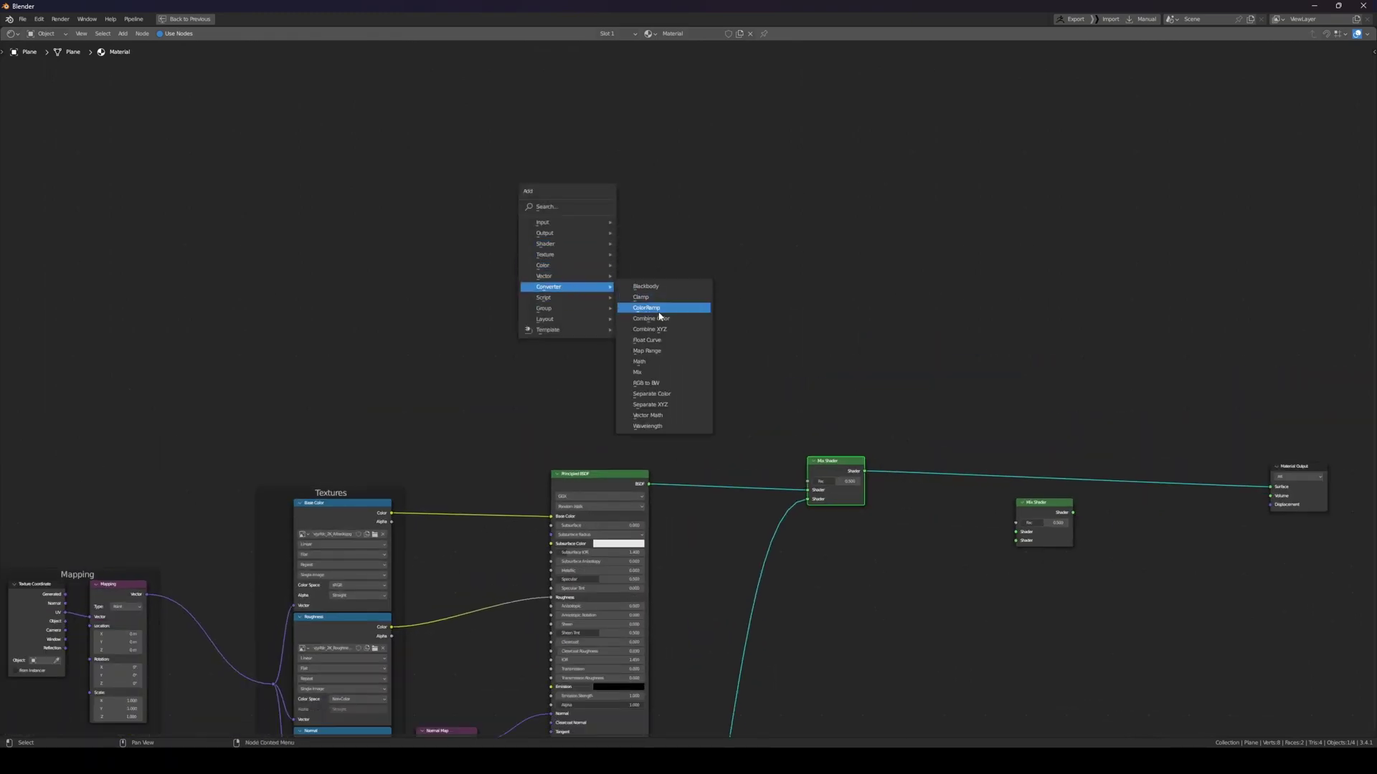
left_click(645, 310)
left_click(668, 262)
Spread out the two Mix Shaders and the Material Output to make room for the ColorRamp
scroll(837, 451, "up", 1)
middle_click_drag(837, 451, 652, 388)
left_click_drag(672, 407, 796, 405)
left_click_drag(889, 456, 1081, 468)
left_click_drag(1159, 406, 1301, 380)
left_click_drag(488, 203, 559, 237)
Connect the ColorRamp's Color output to the Fac input of the first Mix Shader
scroll(579, 239, "up", 2)
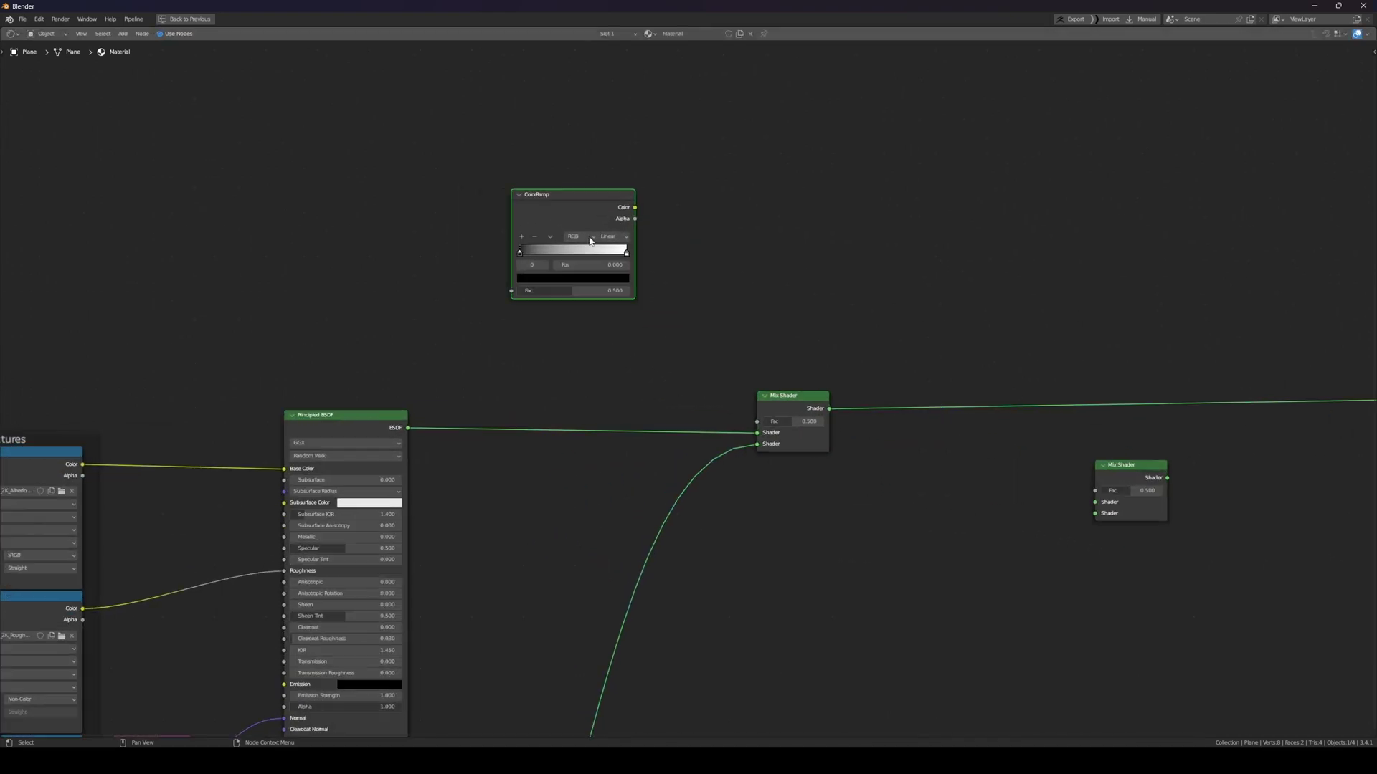
middle_click_drag(590, 239, 733, 301)
left_click_drag(691, 255, 680, 249)
left_click_drag(770, 257, 901, 483)
middle_click_drag(678, 190, 752, 247)
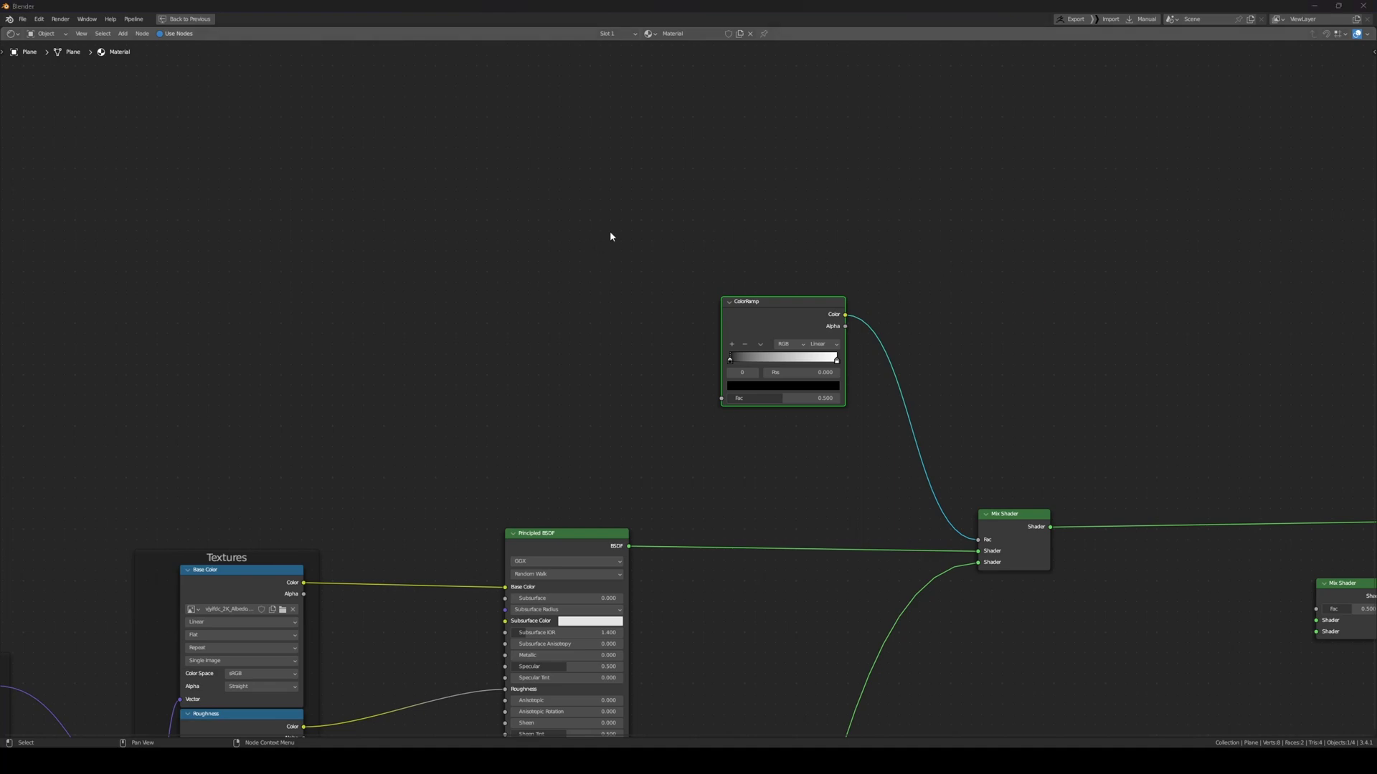
Add the concrete_damaged roughness map as an image texture, connect its Color to the ColorRamp's Fac, and align the two nodes
left_click_drag(567, 307, 483, 257)
left_click(545, 354)
left_click_drag(587, 263, 722, 398)
left_click_drag(529, 260, 574, 254)
left_click_drag(793, 313, 764, 313)
left_click_drag(585, 254, 605, 311)
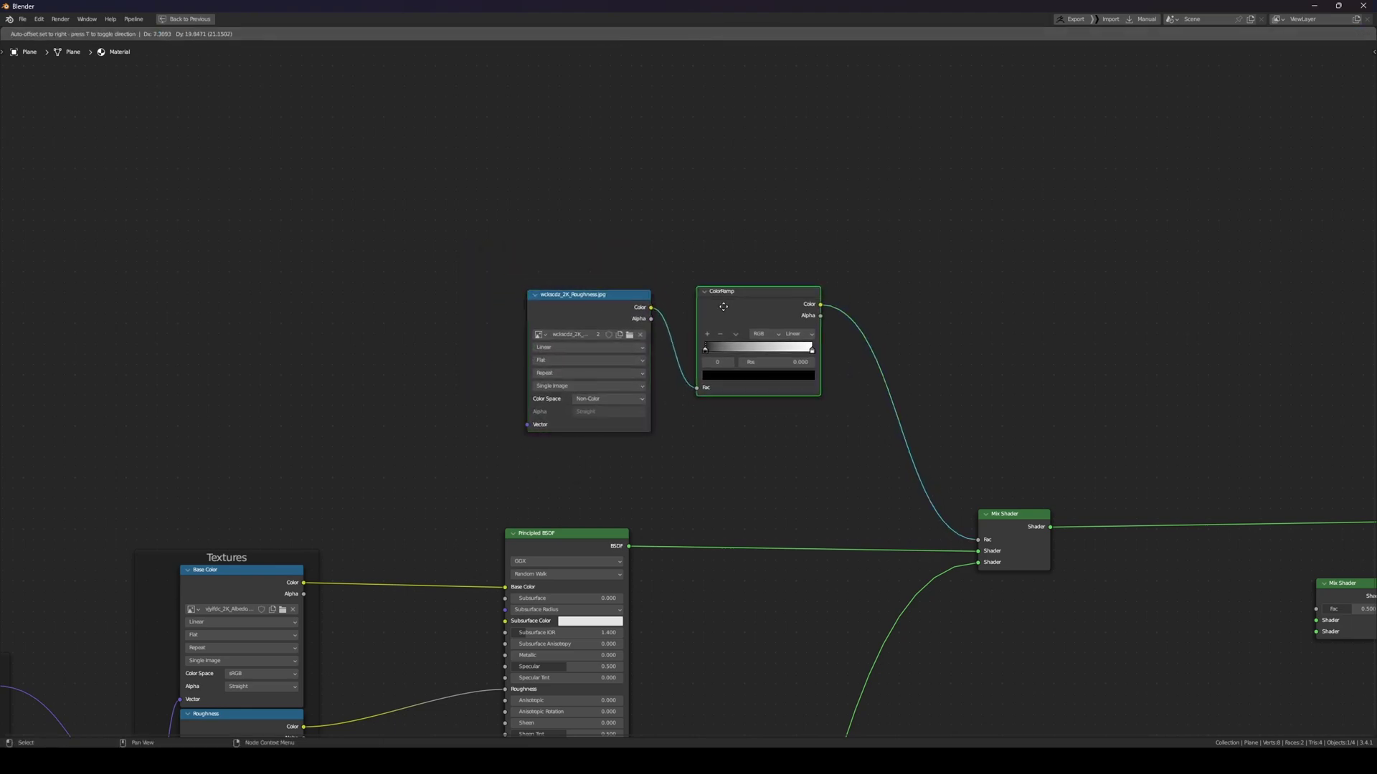
Restore the split layout and display the mask's roughness image in the image editor
key("ctrl+space")
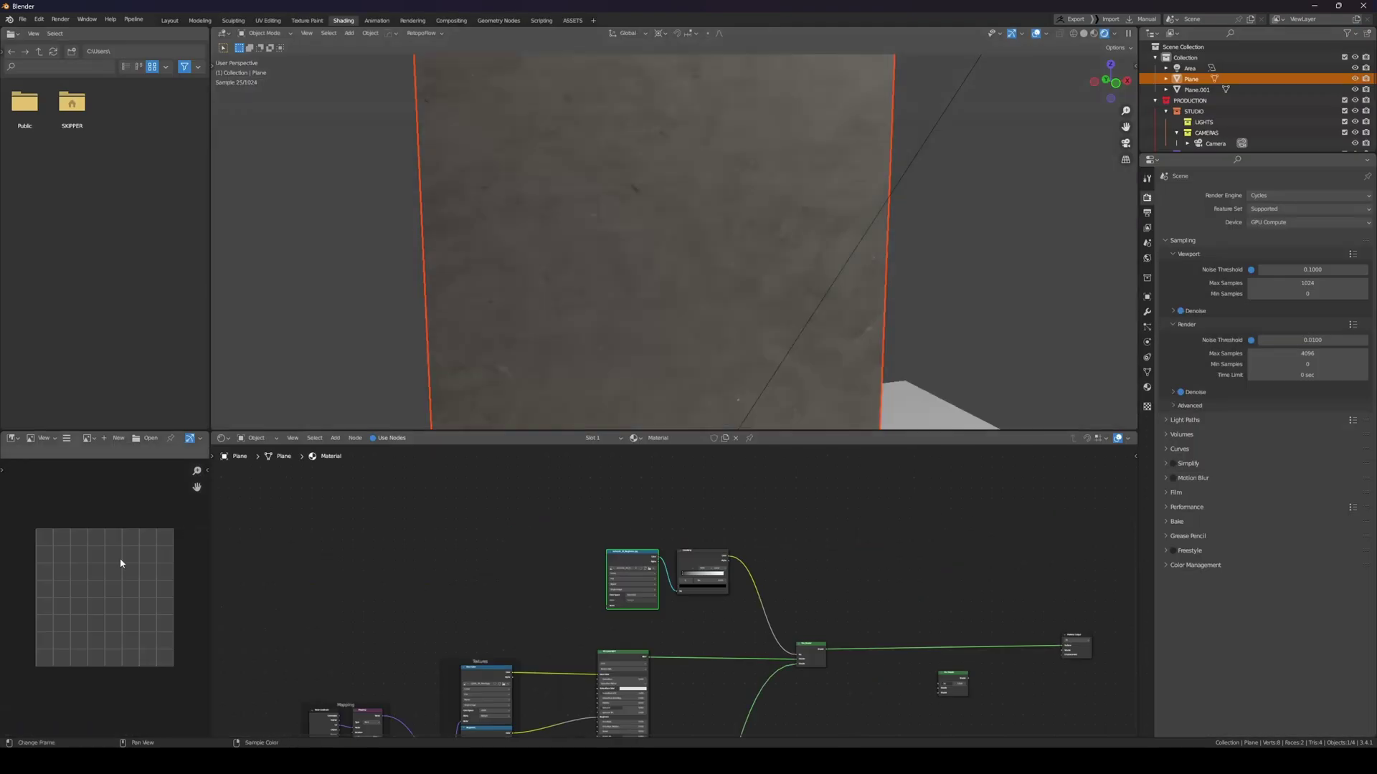
left_click(487, 671)
left_click(631, 579)
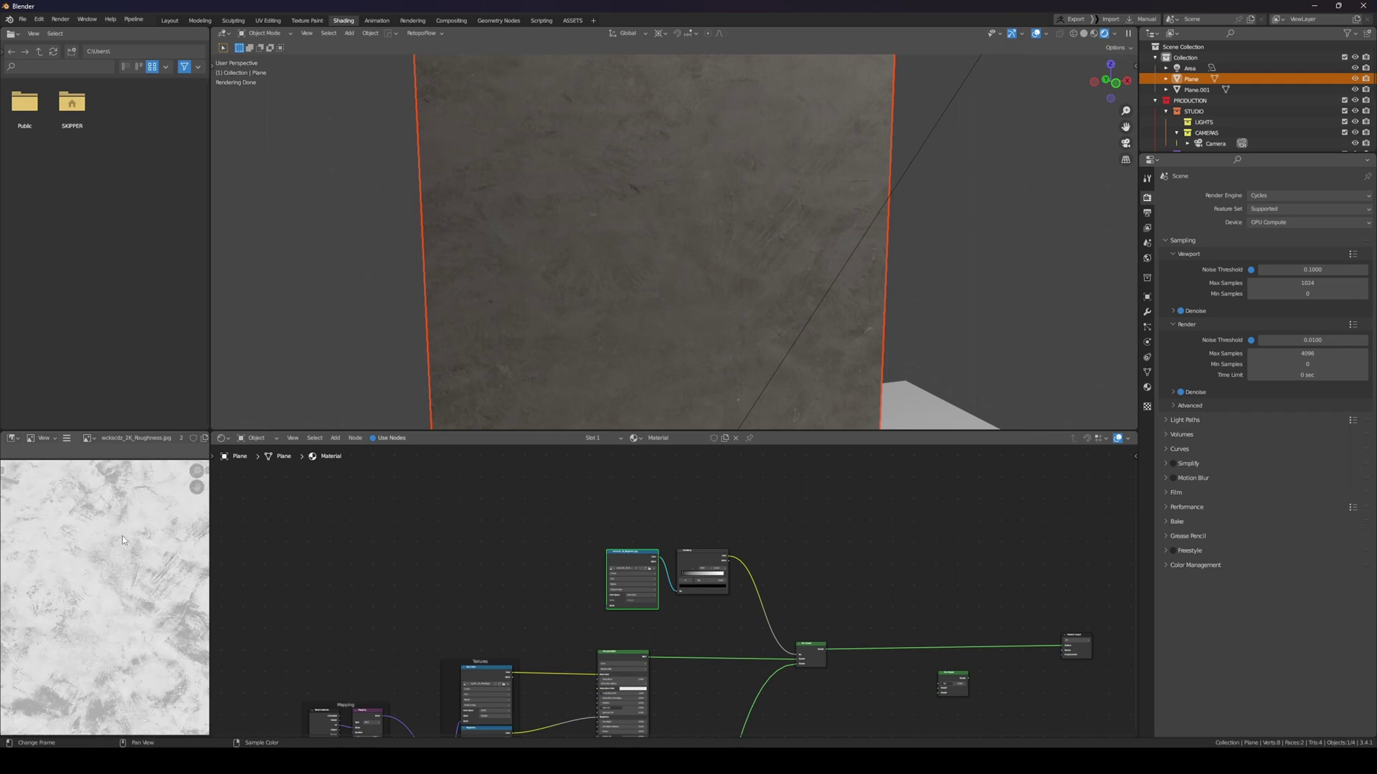
scroll(122, 541, "down", 1)
Adjust the ColorRamp stops against the rendered plane, moving the black stop to about 0.74 and the white stop to the end
scroll(723, 562, "up", 6)
left_click_drag(714, 534, 707, 535)
left_click(707, 534)
middle_click_drag(710, 262, 749, 251)
scroll(783, 598, "up", 2)
left_click(784, 558)
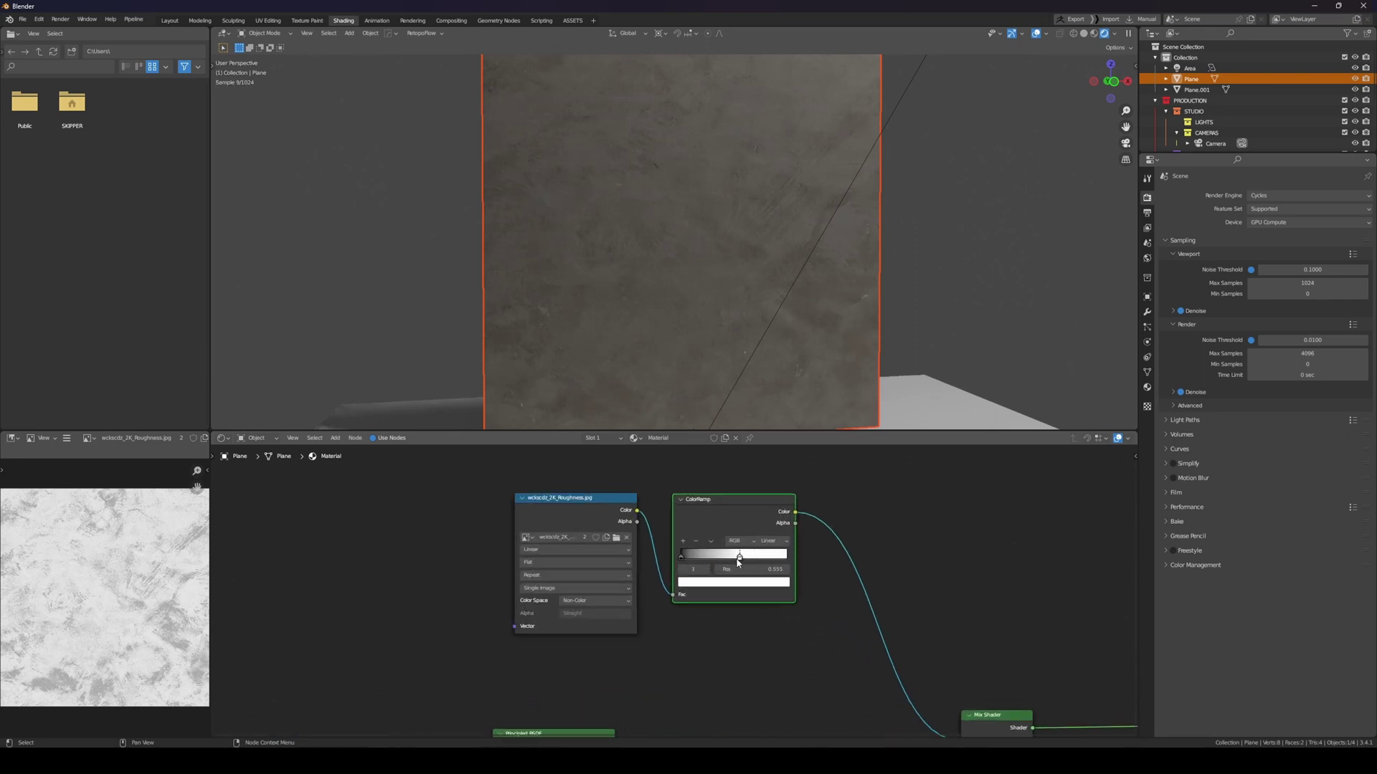
left_click_drag(685, 562, 688, 563)
middle_click_drag(746, 294, 741, 416)
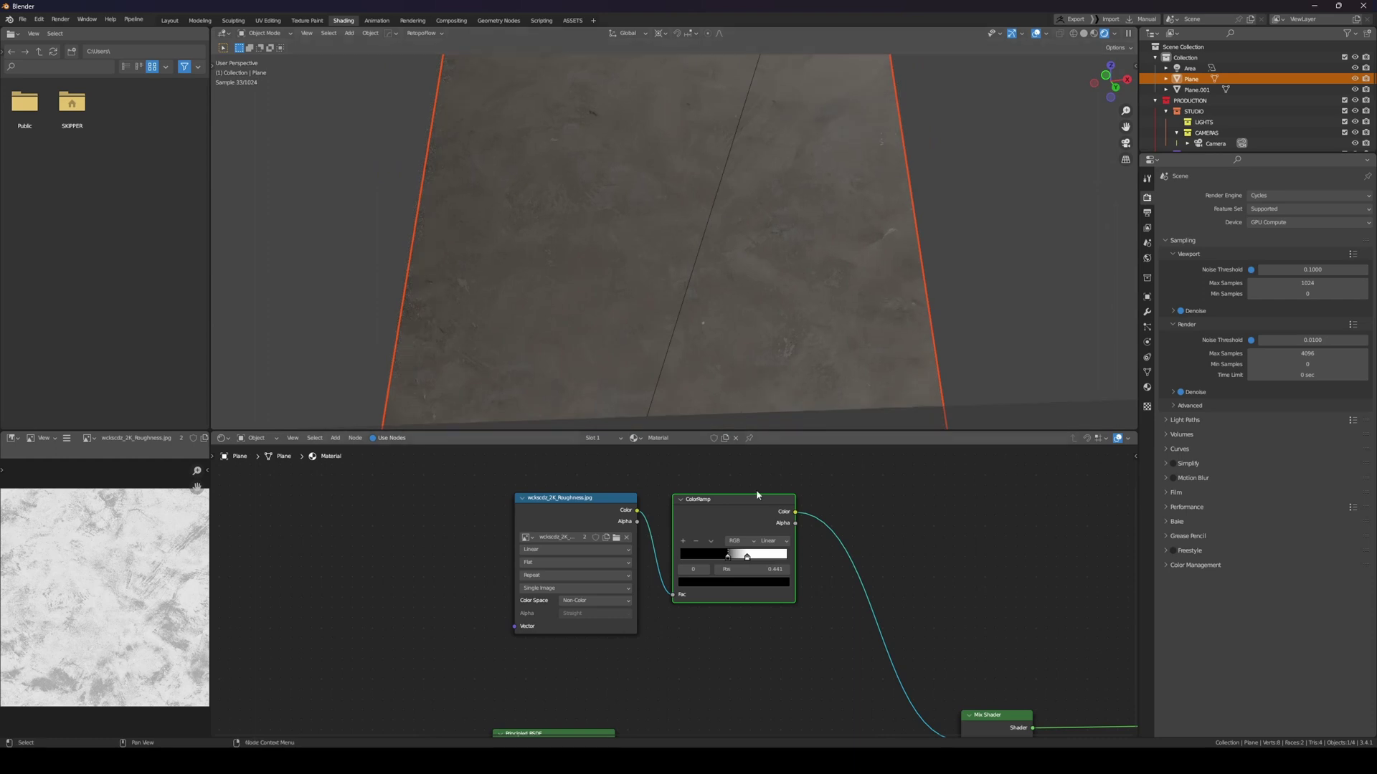
mouse_move(753, 560)
left_mouse_down()
mouse_move(788, 561)
mouse_move(737, 558)
left_mouse_up()
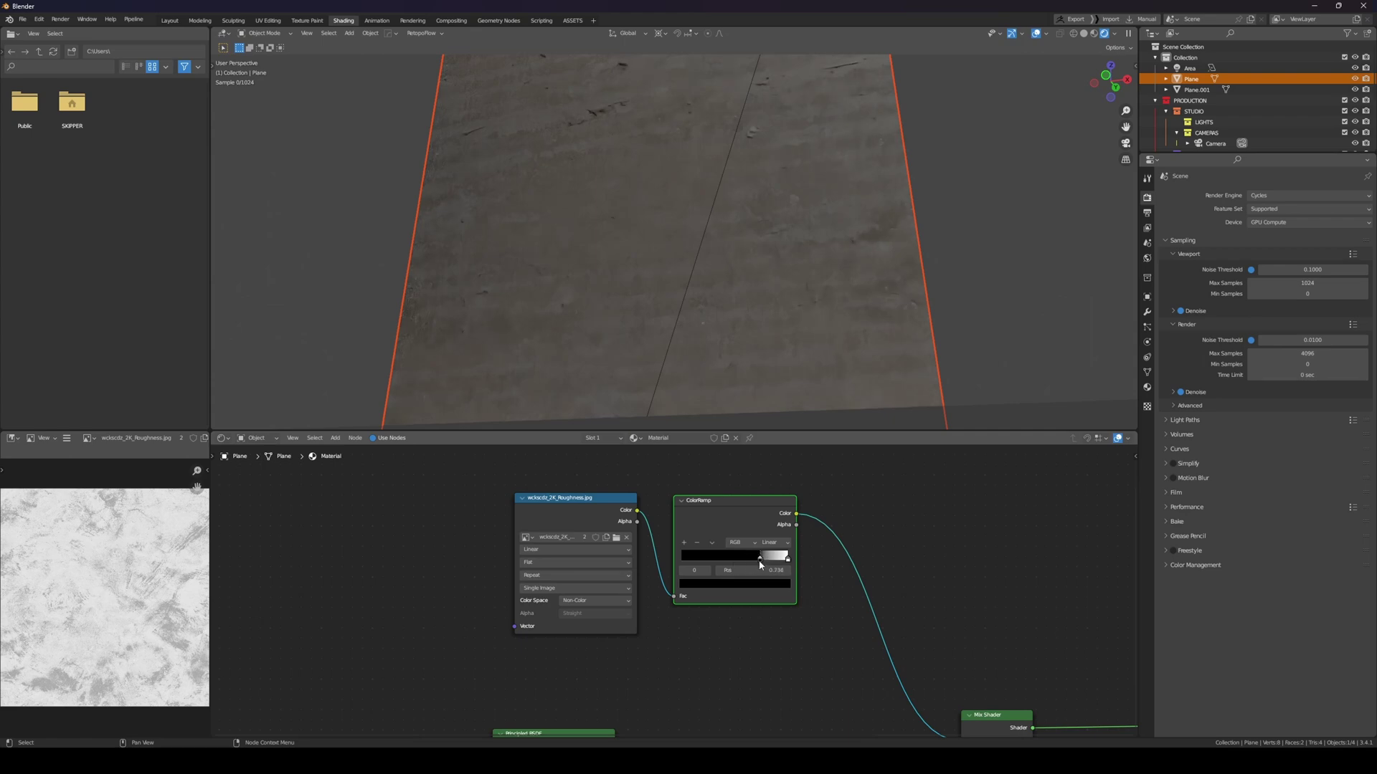
Switch the viewport to Solid shading with texture colour and view the roughness image on the plane
left_click(1083, 33)
left_click(1114, 33)
left_click(1166, 170)
middle_click_drag(796, 337, 806, 260)
scroll(806, 260, "down", 2)
left_click(577, 519)
middle_click_drag(596, 345, 573, 399)
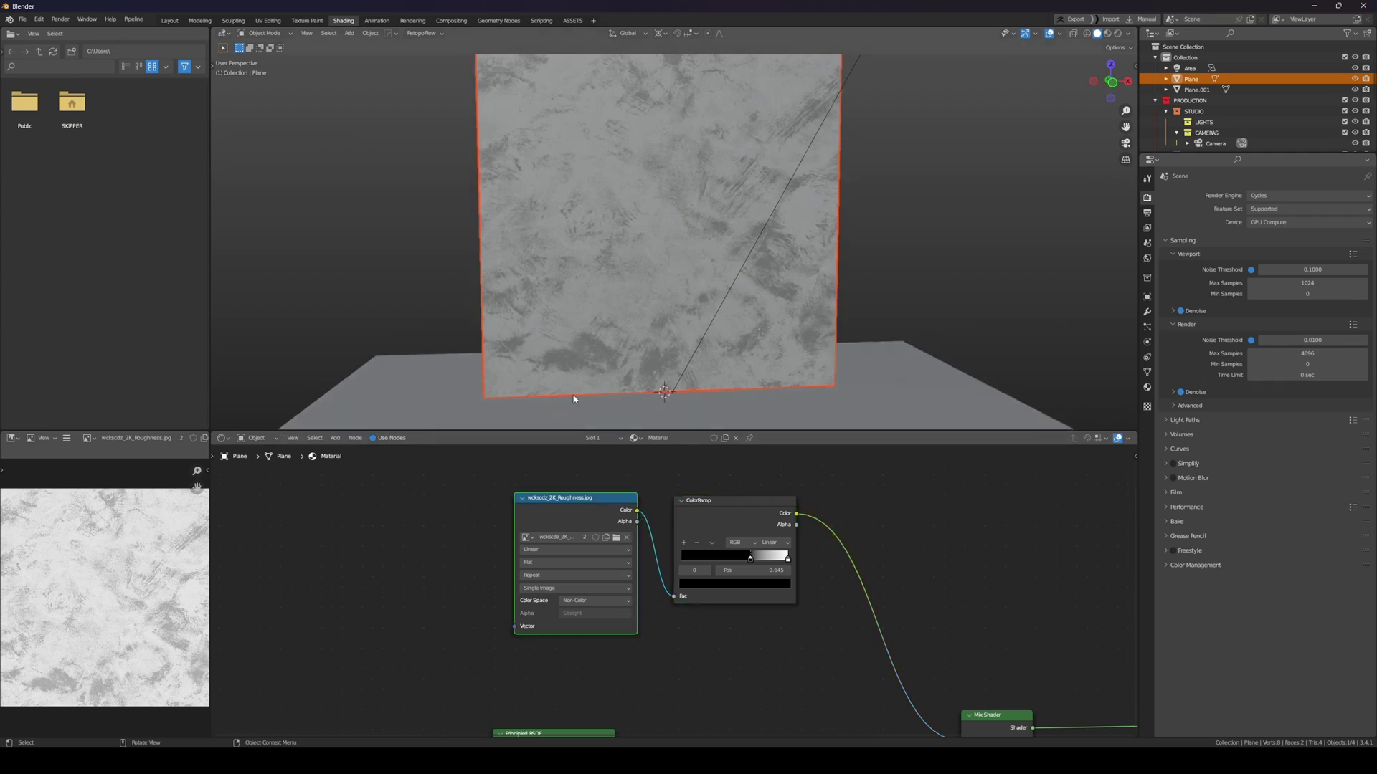
Preview the ColorRamp's output on the plane in Material Preview shading
left_click(735, 525, "ctrl+shift")
left_click(1107, 33)
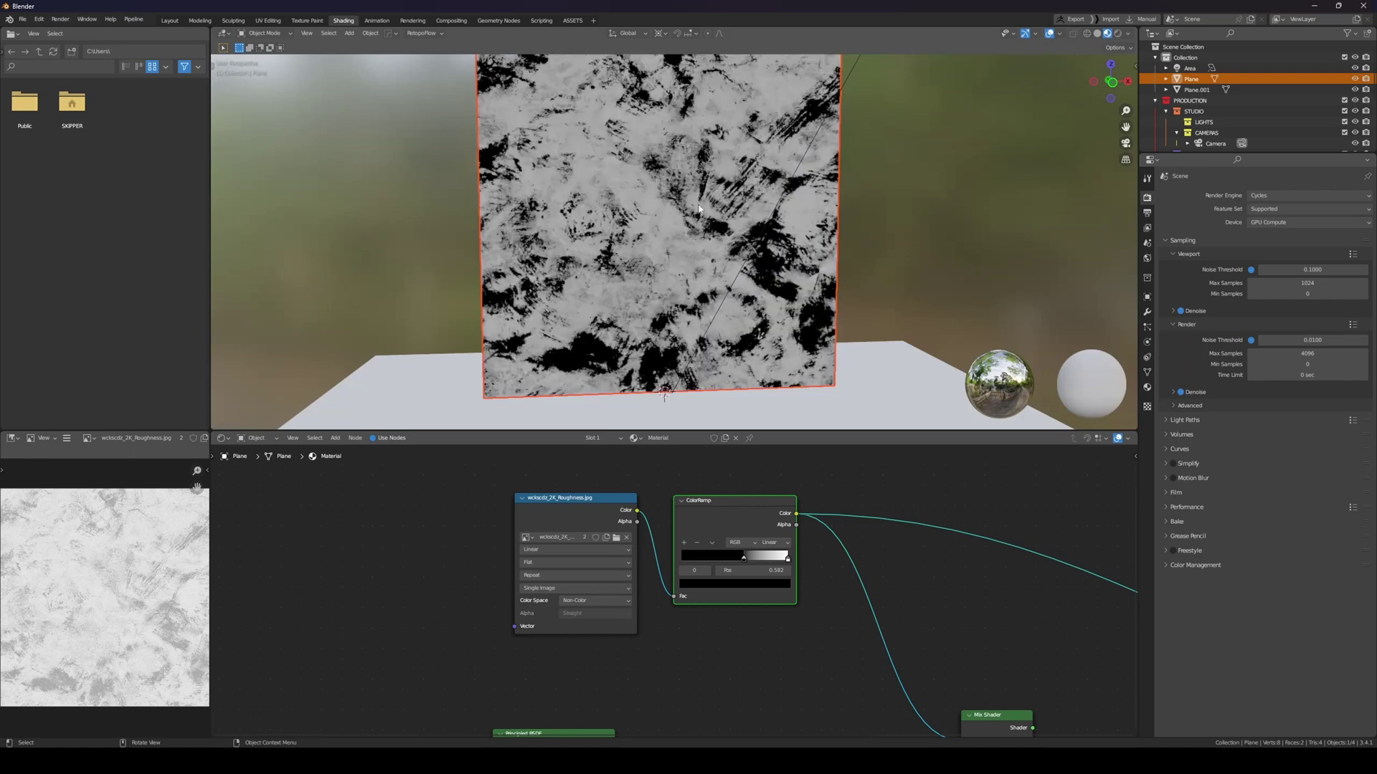
Move the black stop of the roughness mask's ColorRamp to about 0.68
mouse_move(744, 561)
left_mouse_down()
mouse_move(715, 561)
mouse_move(775, 561)
mouse_move(755, 559)
left_mouse_up()
scroll(761, 560, "down", 4)
middle_click_drag(765, 559, 632, 585)
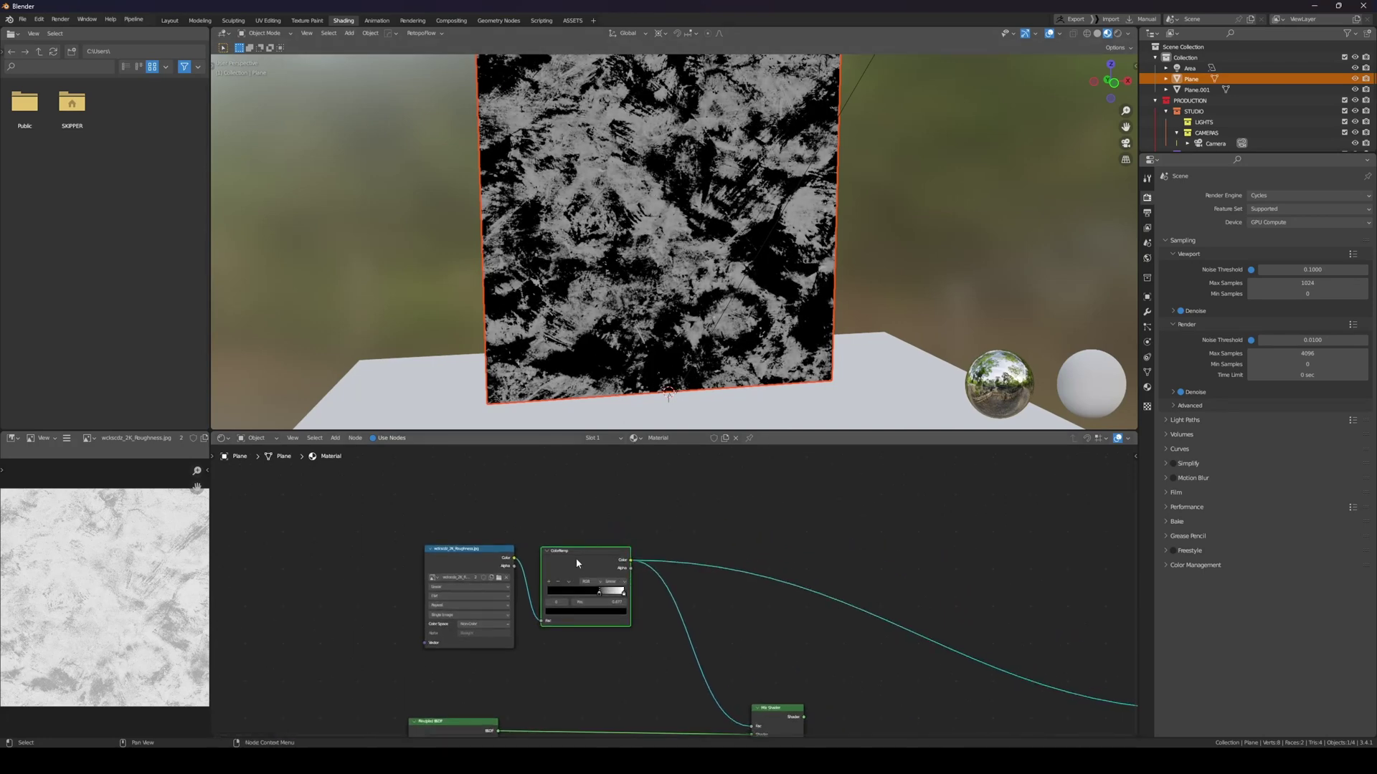
Connect the Mix Shader to the Material Output again and view the blended concrete on the plane
left_click_drag(581, 559, 588, 555)
left_click_drag(784, 710, 879, 702)
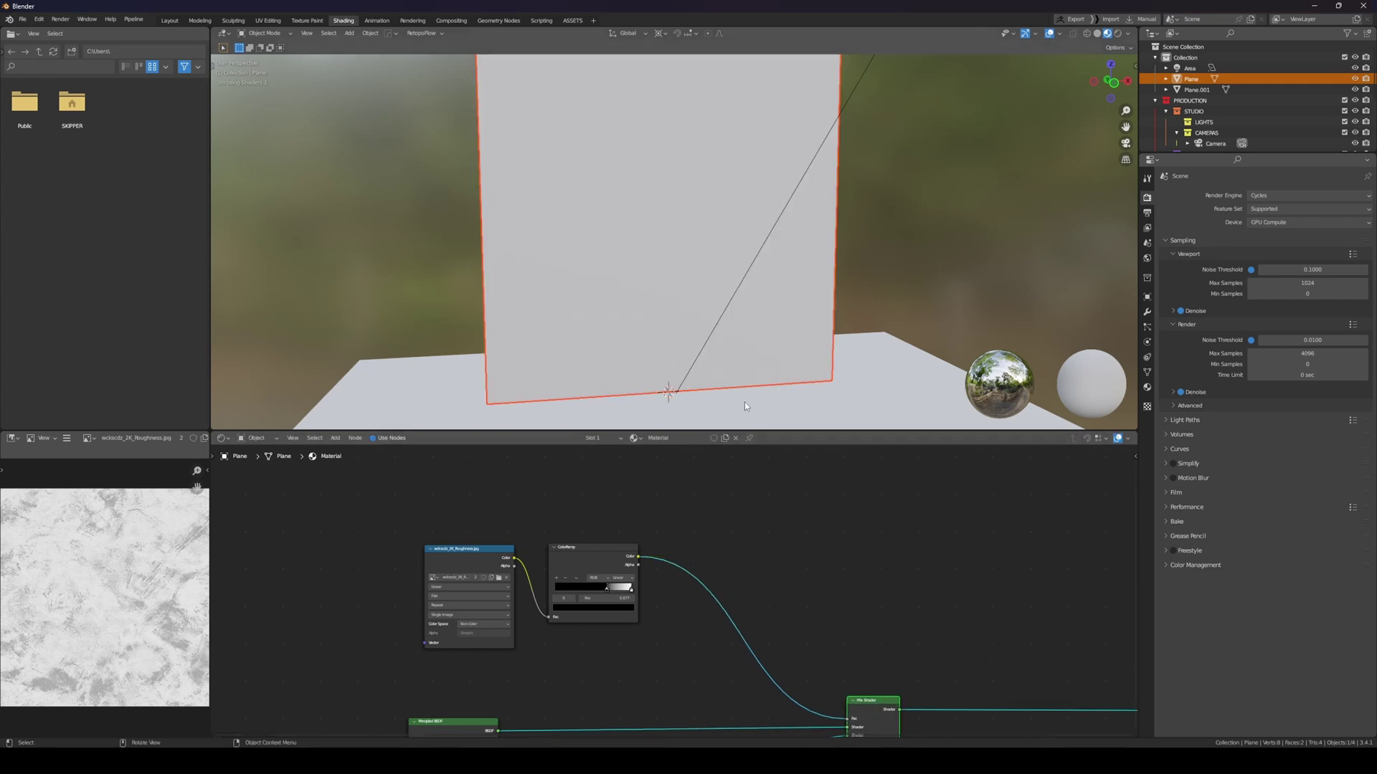
scroll(720, 323, "down", 1)
middle_click_drag(723, 285, 707, 281)
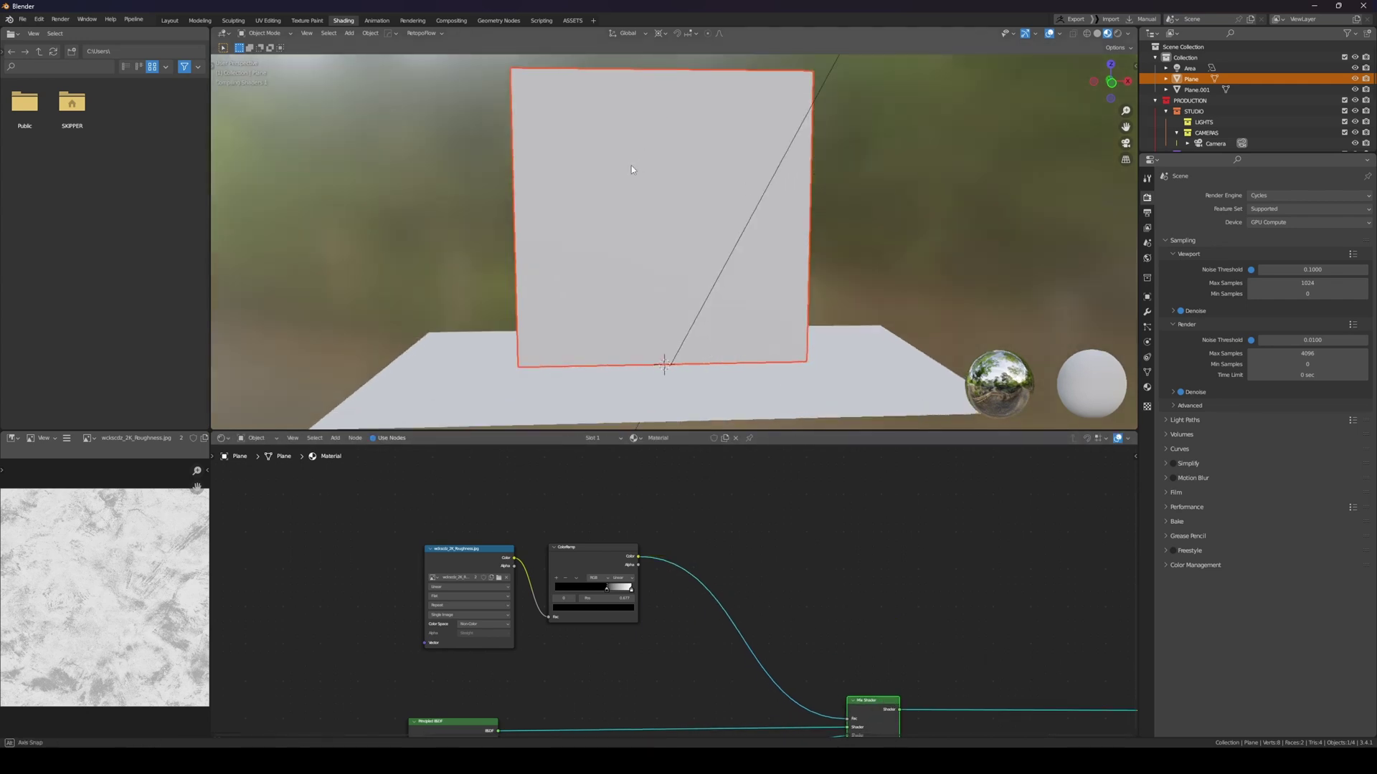
scroll(780, 177, "up", 1)
scroll(666, 215, "up", 4)
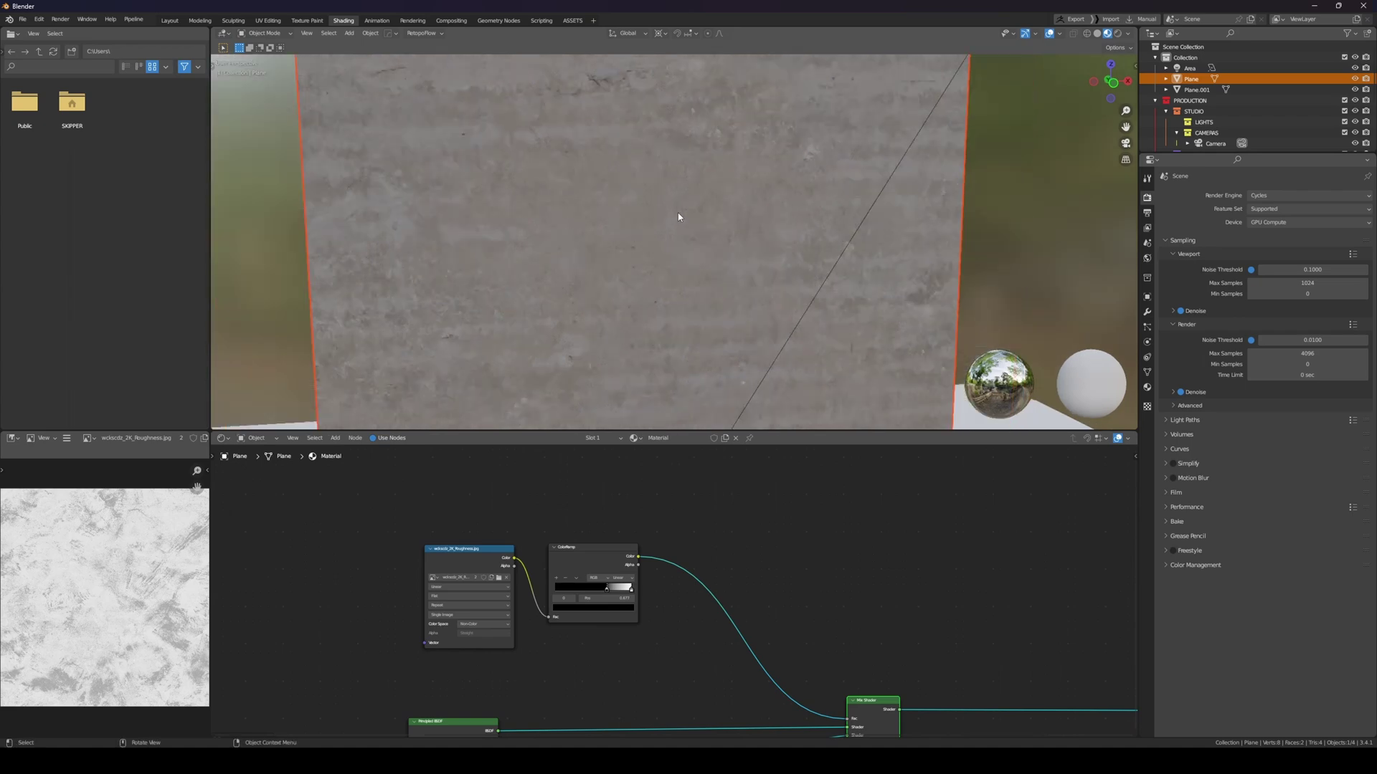
Duplicate the ColorRamp node and place the copy above the roughness mask nodes
middle_click_drag(652, 595, 629, 641)
key("shift+d")
left_click(739, 530)
middle_click_drag(750, 531, 869, 574)
left_click_drag(779, 540, 720, 522)
scroll(711, 518, "down", 1)
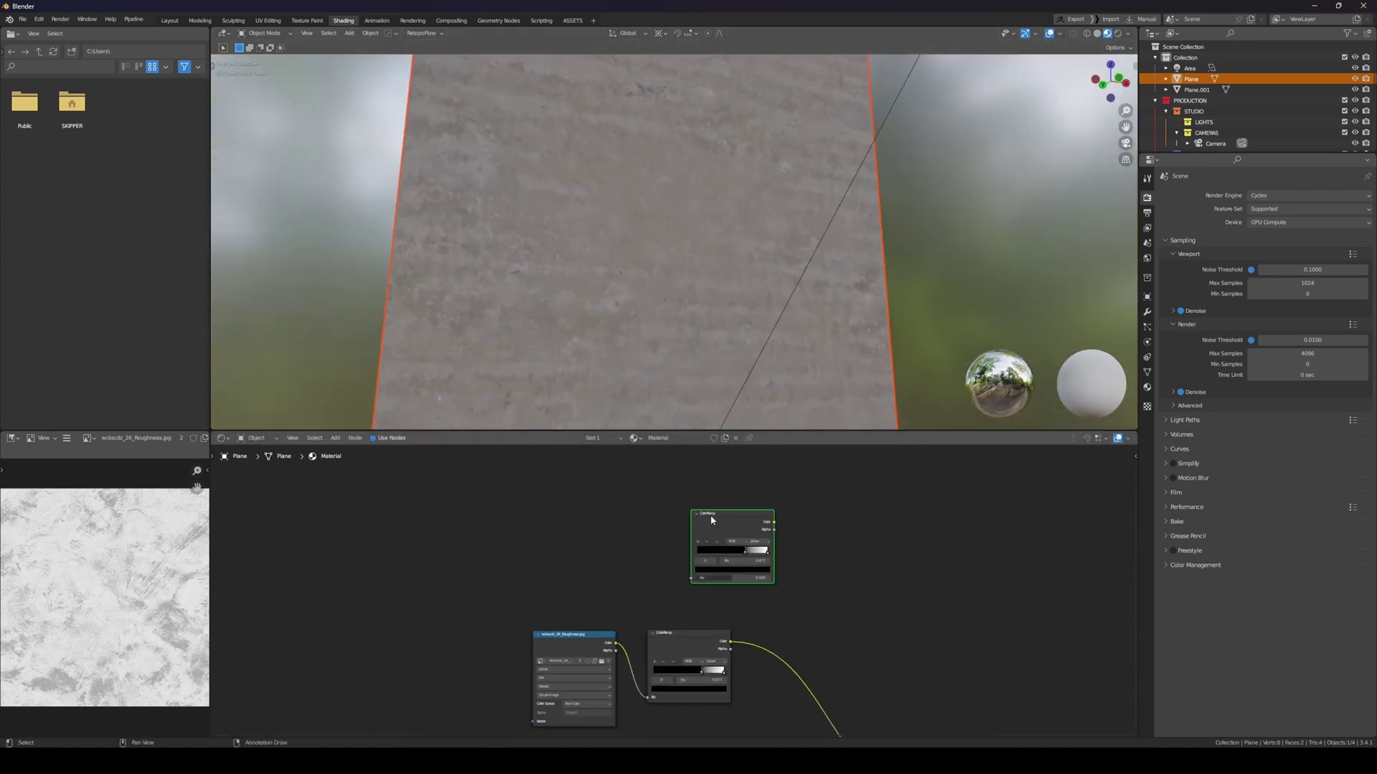
middle_click_drag(713, 526, 789, 551)
Add a Separate XYZ node in front of the duplicated ColorRamp
key("shift+a")
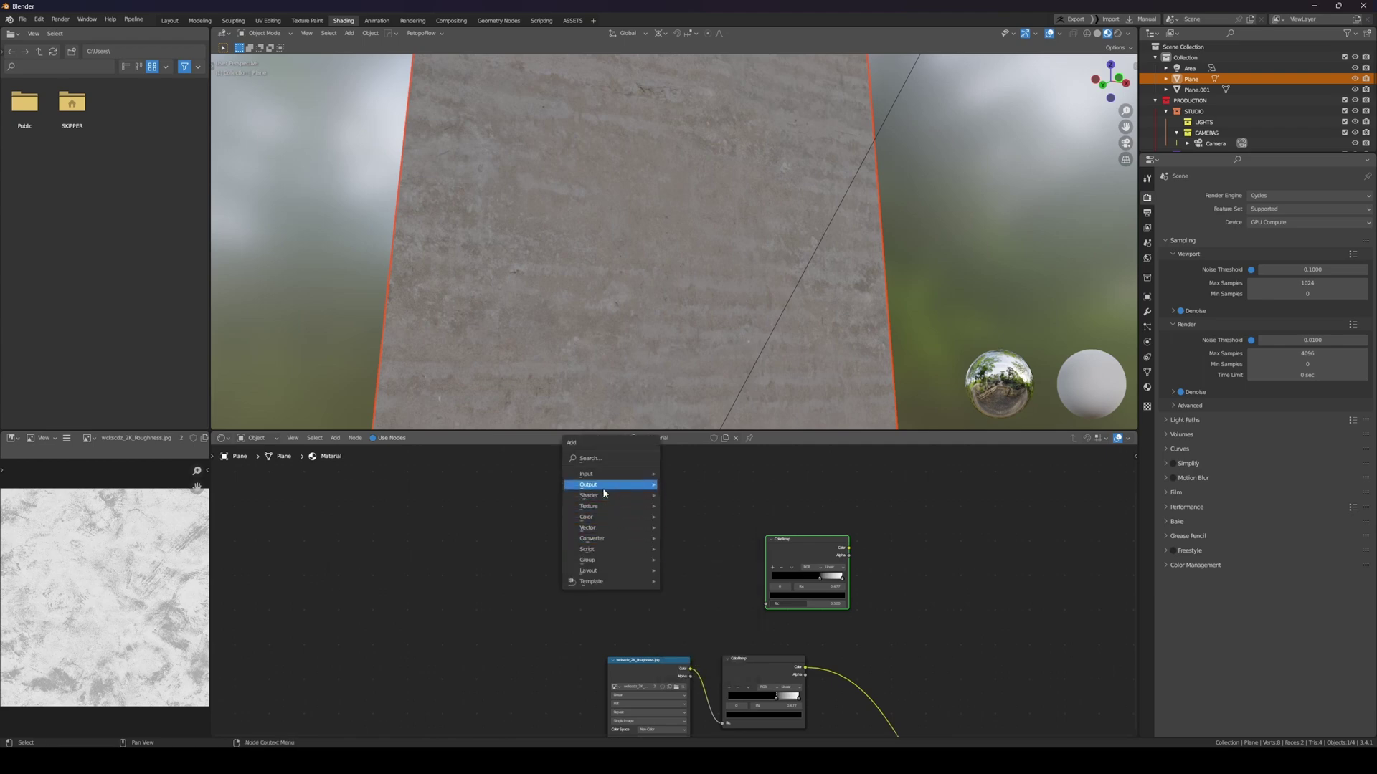
mouse_move(602, 539)
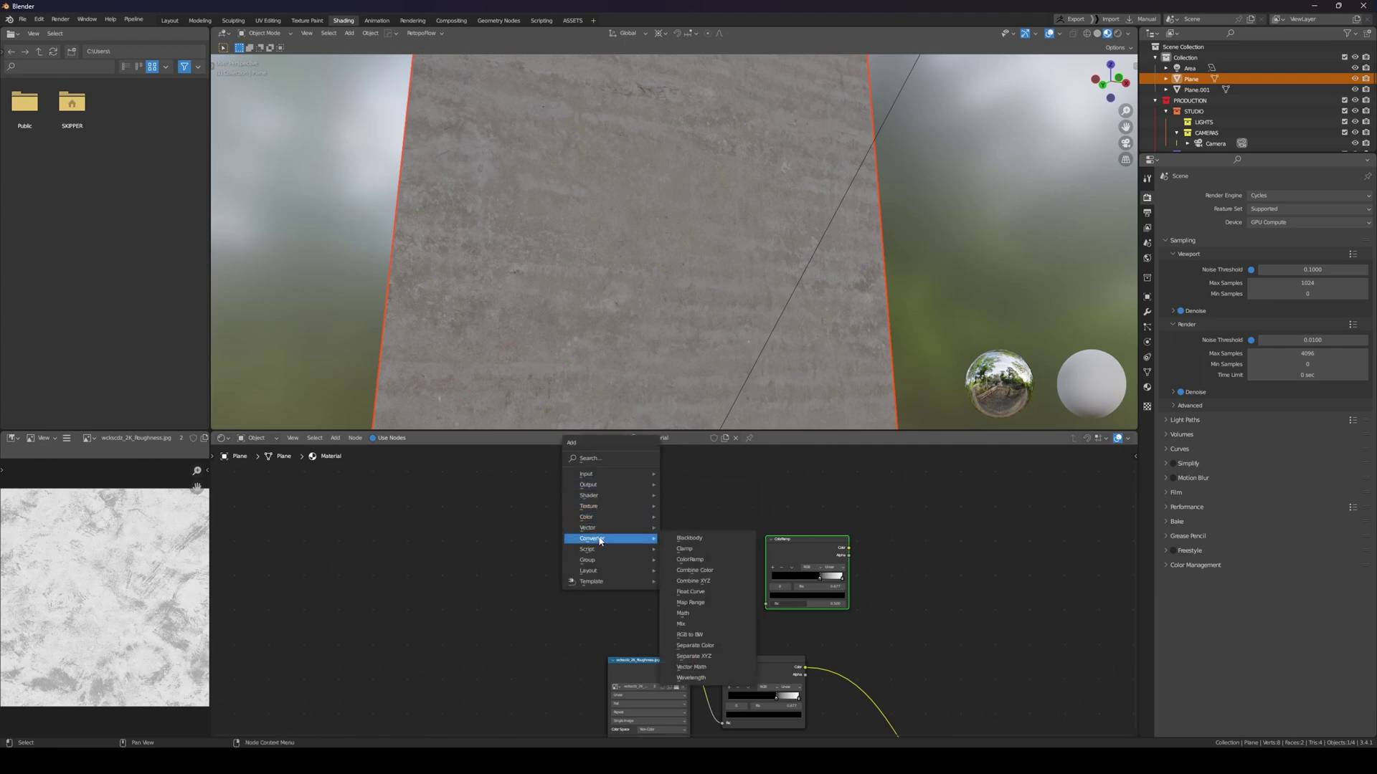
left_click(699, 652)
left_click(686, 546)
scroll(717, 545, "up", 2)
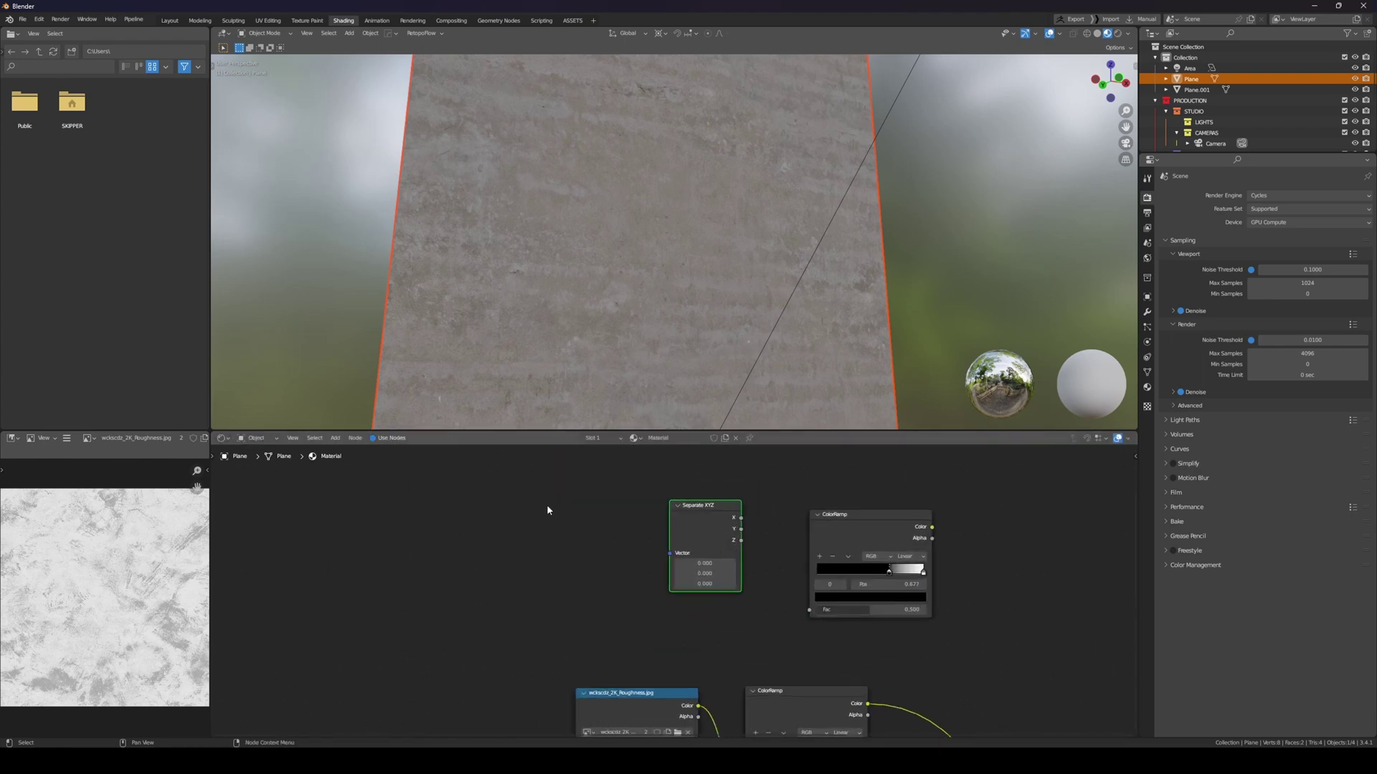
Add Texture Coordinate and Mapping nodes, linking Generated through Mapping into Separate XYZ and its Z output to the duplicated ColorRamp's Fac
middle_click_drag(550, 510, 602, 532)
key("shift+a")
key("ctrl+t")
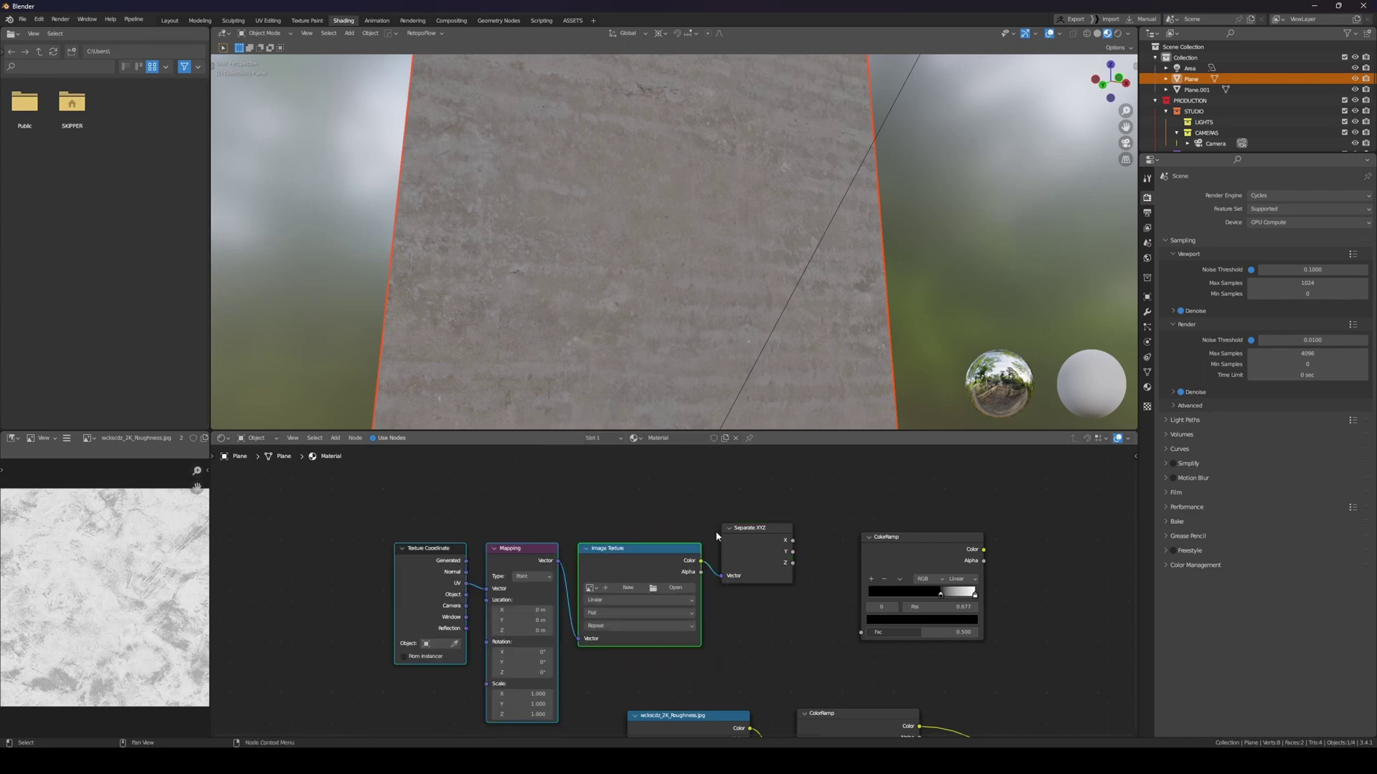
key("x")
left_click_drag(558, 561, 720, 576)
left_click_drag(466, 560, 486, 589)
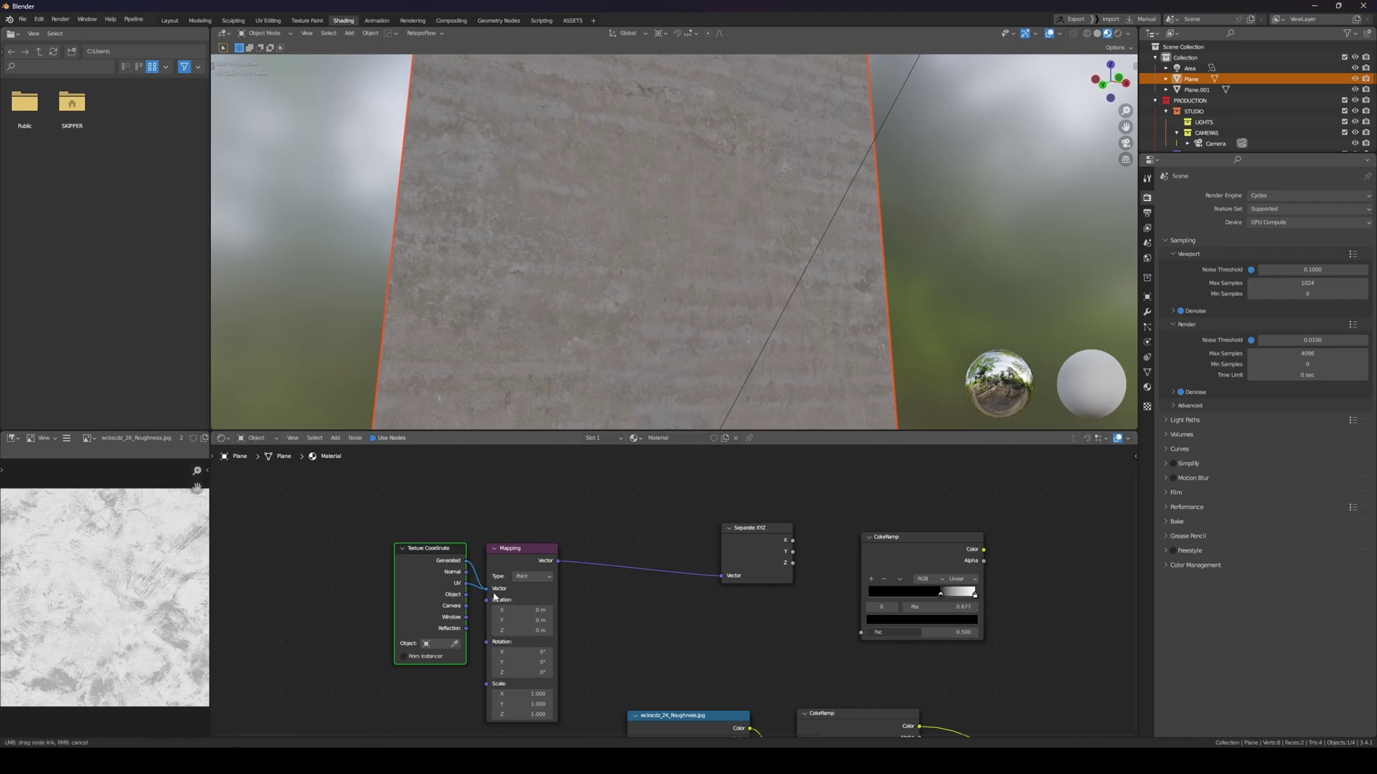
left_click_drag(793, 563, 861, 632)
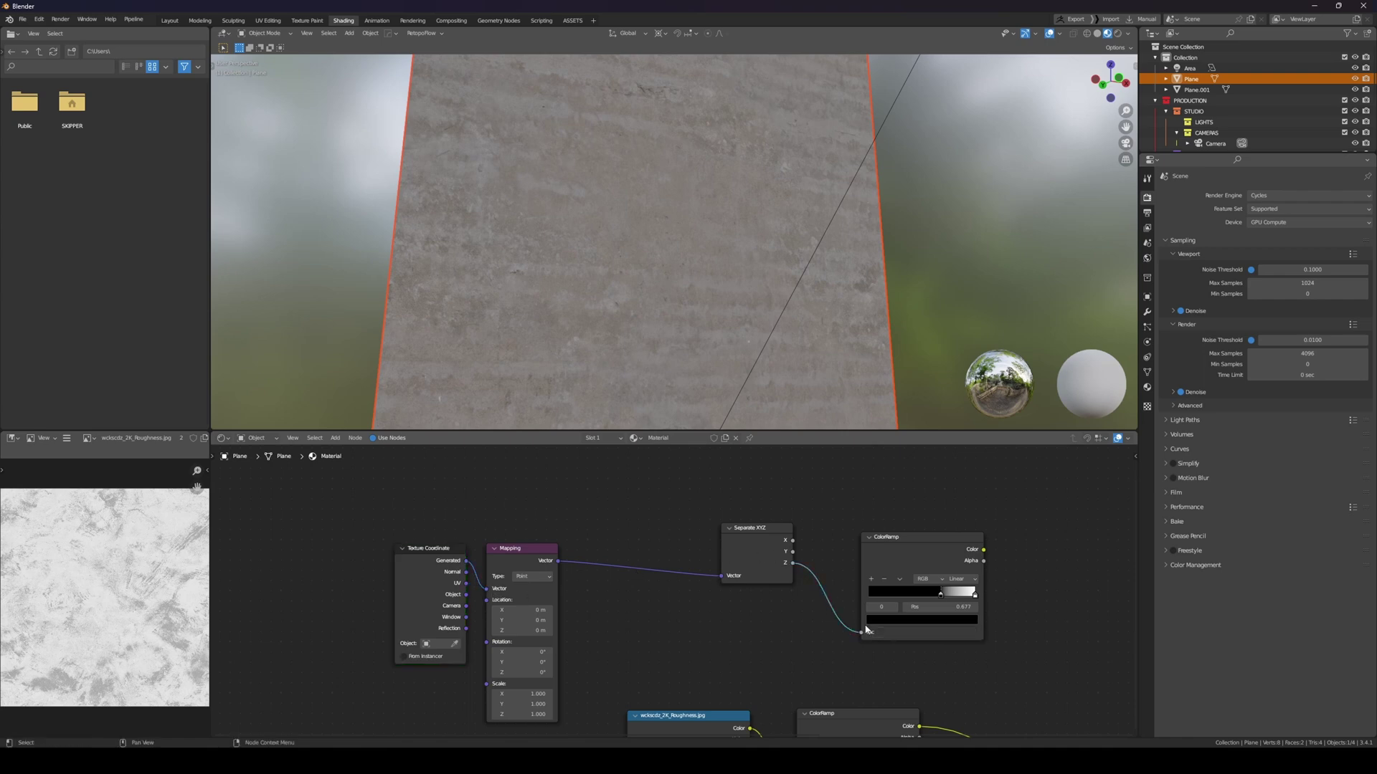
Move the gradient nodes closer together and flip the duplicated ColorRamp so it runs from white to black
left_click_drag(764, 545, 688, 565)
middle_click_drag(943, 581, 770, 568)
left_click_drag(802, 586, 763, 585)
scroll(662, 282, "down", 3)
middle_click_drag(662, 282, 671, 344)
scroll(810, 552, "down", 3)
middle_click_drag(839, 585, 758, 508)
left_click_drag(659, 463, 619, 470)
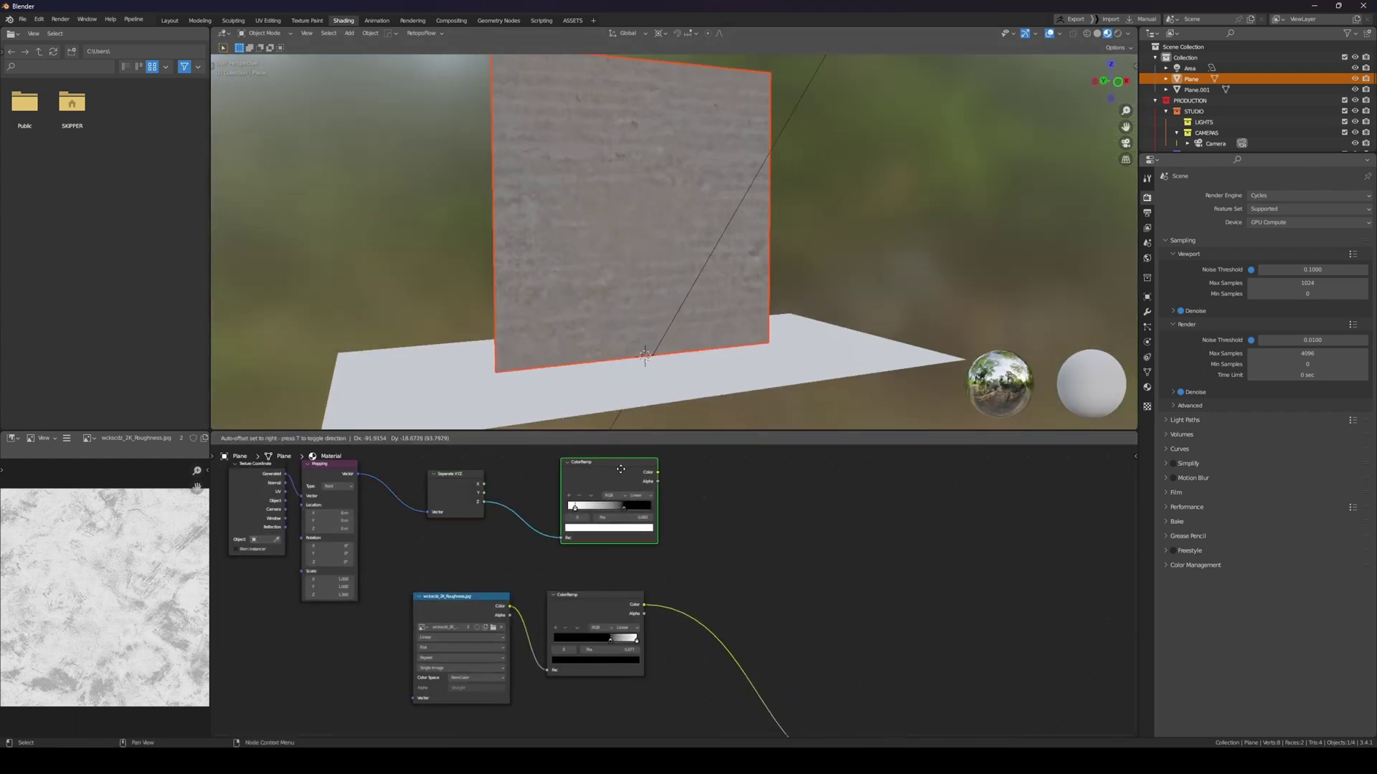
Preview the gradient ColorRamp on the plane and shift its stops lower so only the lower half stays white
middle_click_drag(619, 482, 611, 508)
left_click_drag(611, 507, 591, 508)
left_click(584, 501, "ctrl+shift")
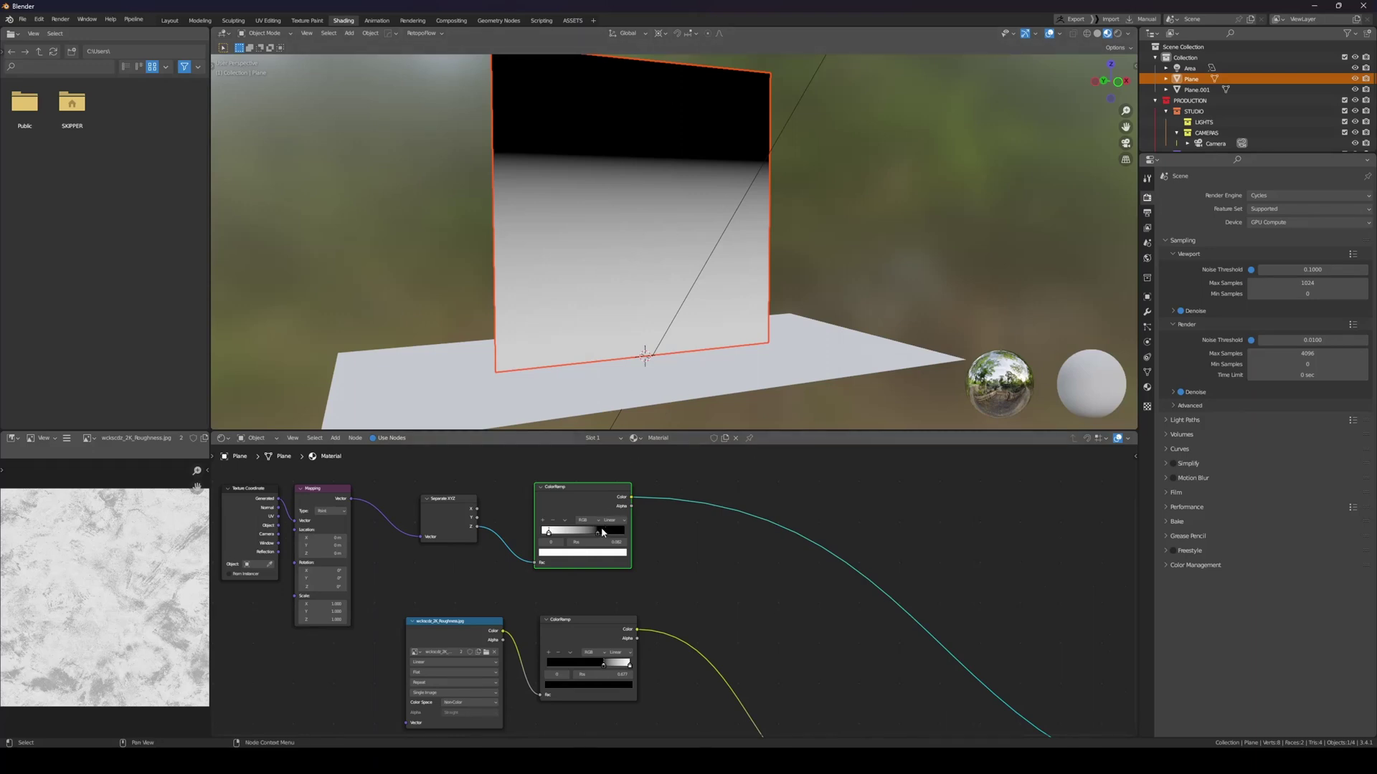
left_click_drag(596, 533, 530, 536)
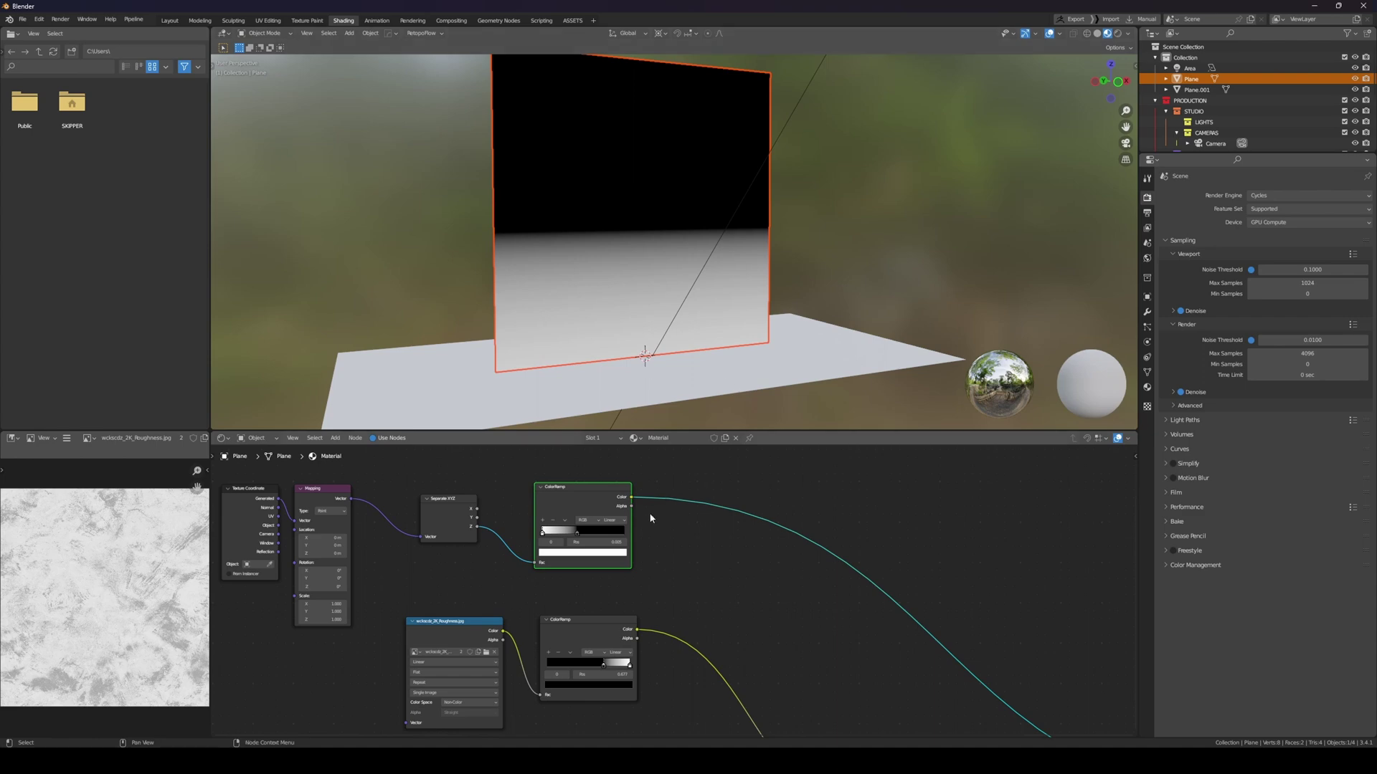
Add a Mix Color node beside the two ColorRamps
scroll(781, 596, "down", 4)
middle_click_drag(818, 689, 801, 632)
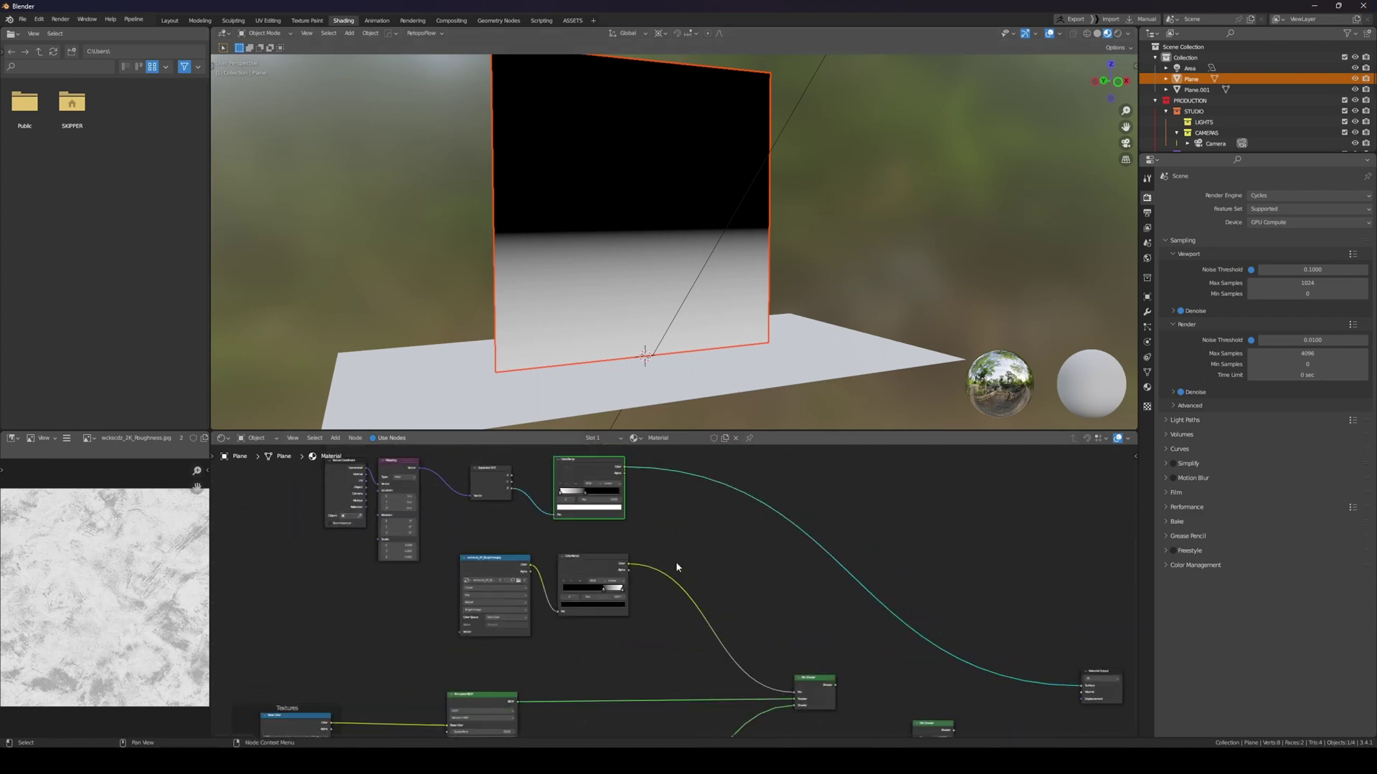
key("shift+a")
mouse_move(715, 515)
mouse_move(694, 495)
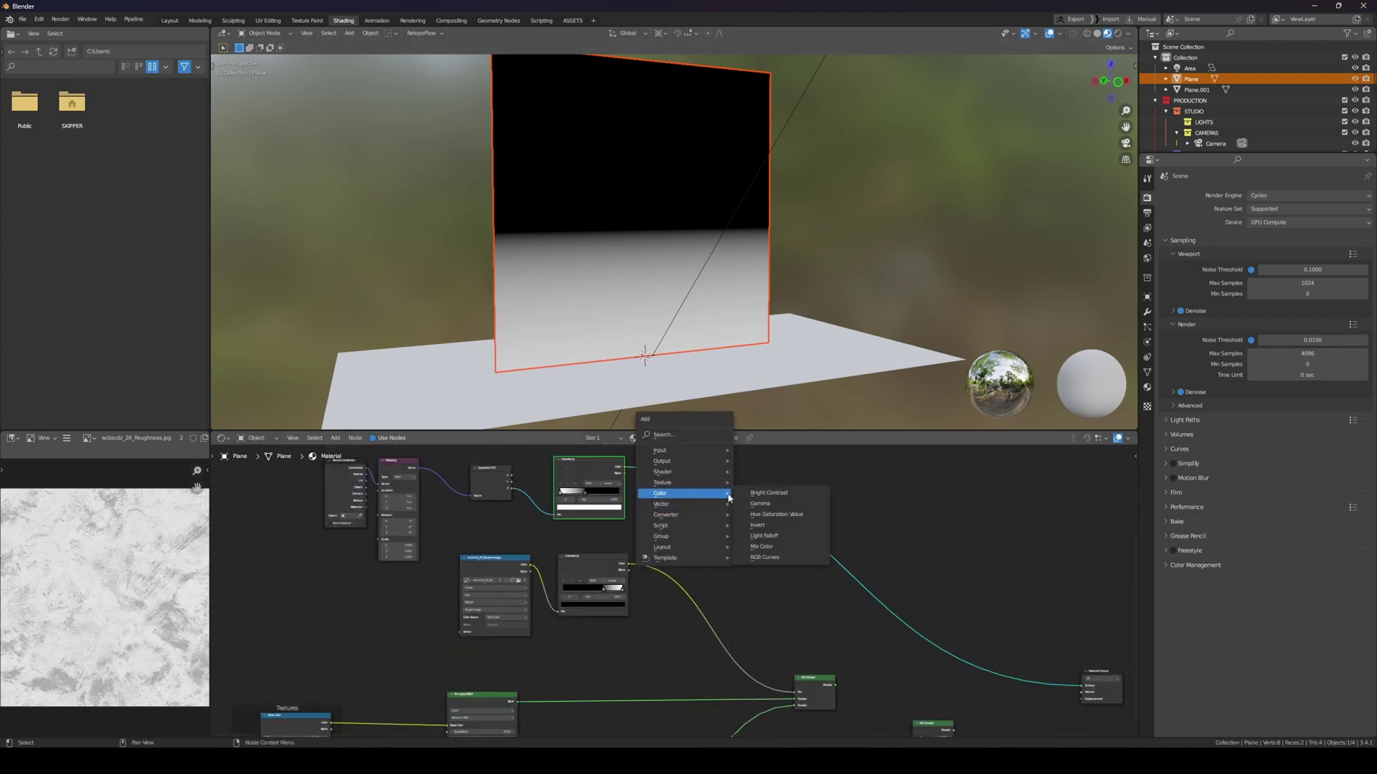
left_click(764, 546)
left_click(724, 508)
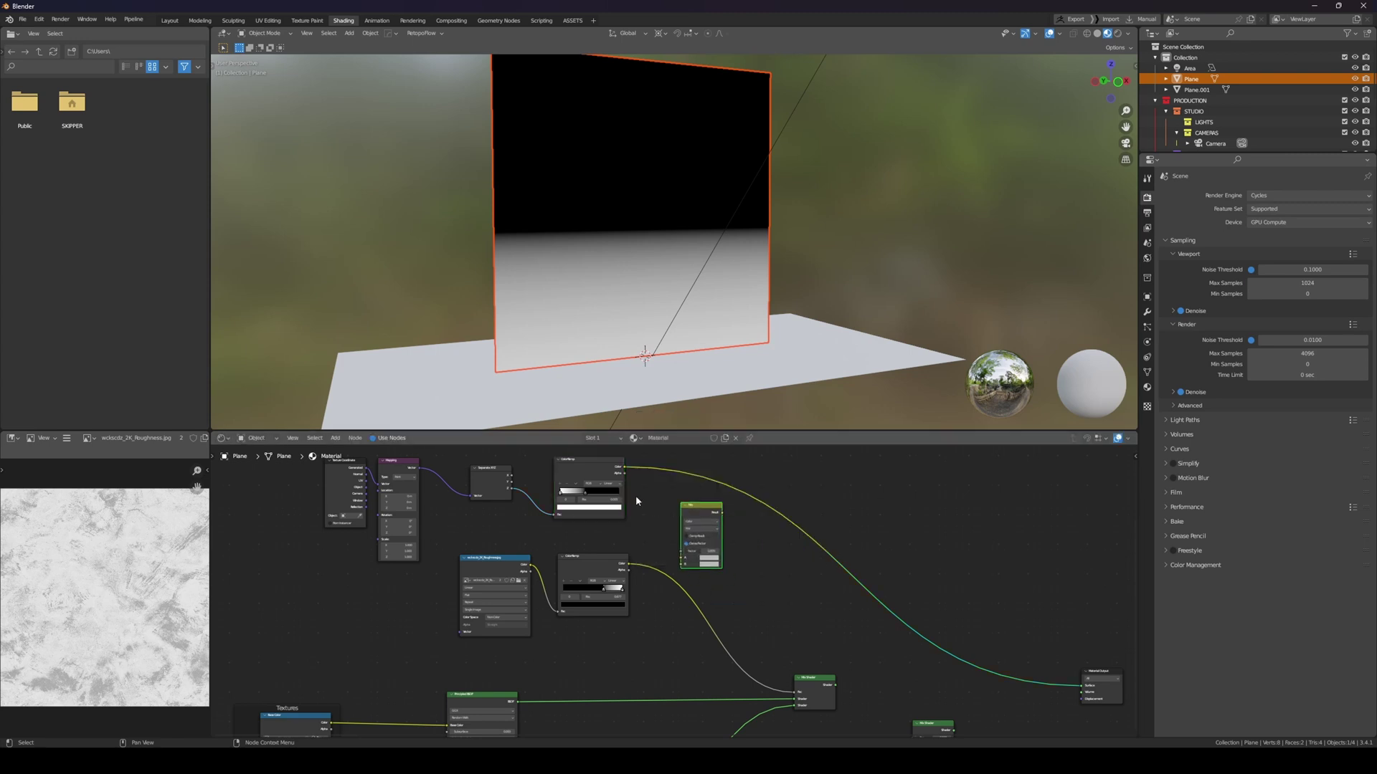
Connect the gradient ColorRamp to input A and the roughness ColorRamp to input B of the Mix node, and preview its result
left_click_drag(626, 469, 681, 557)
left_click_drag(680, 565, 628, 565)
left_click(699, 516, "ctrl+shift")
Set the Mix node's blending mode to Multiply and check the combined mask on the plane
scroll(699, 518, "up", 1)
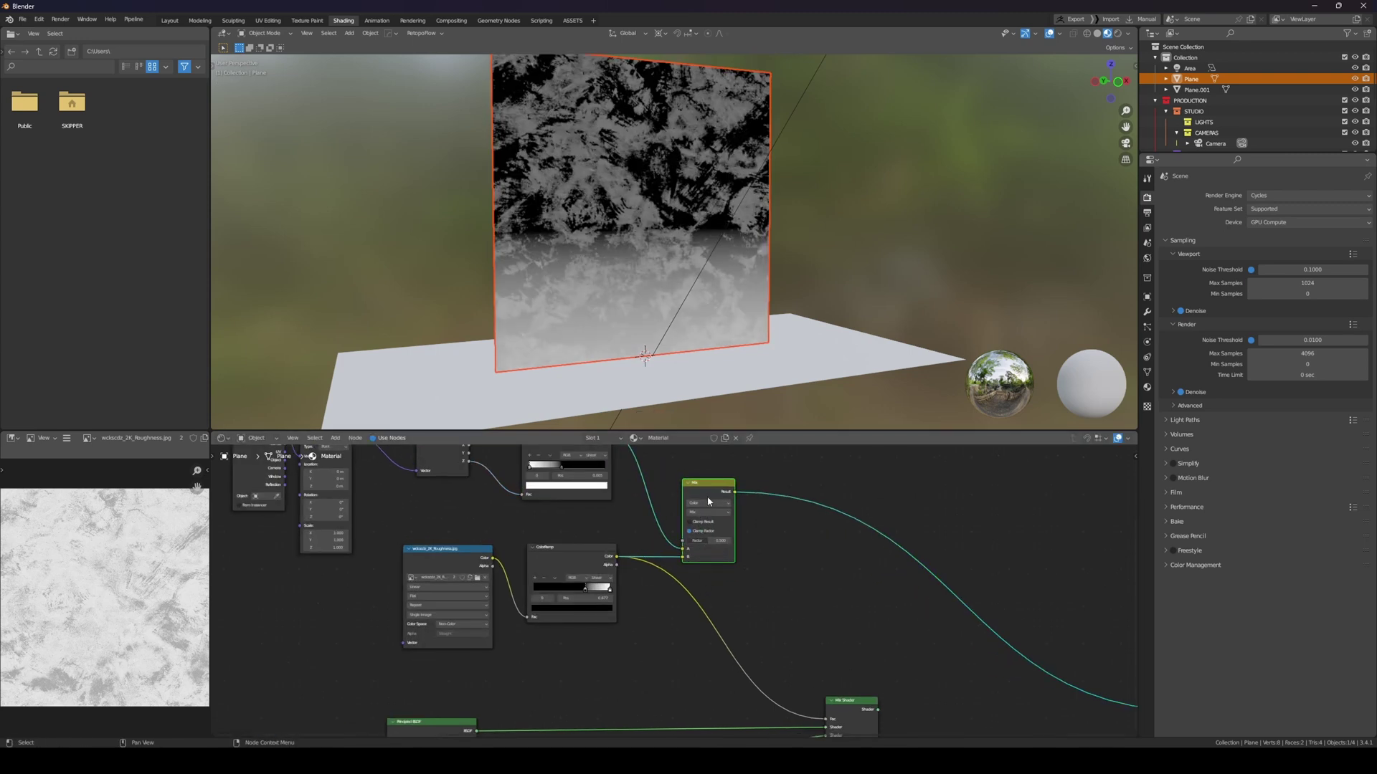
scroll(702, 492, "up", 1)
middle_click_drag(704, 500, 706, 540)
left_click(706, 554)
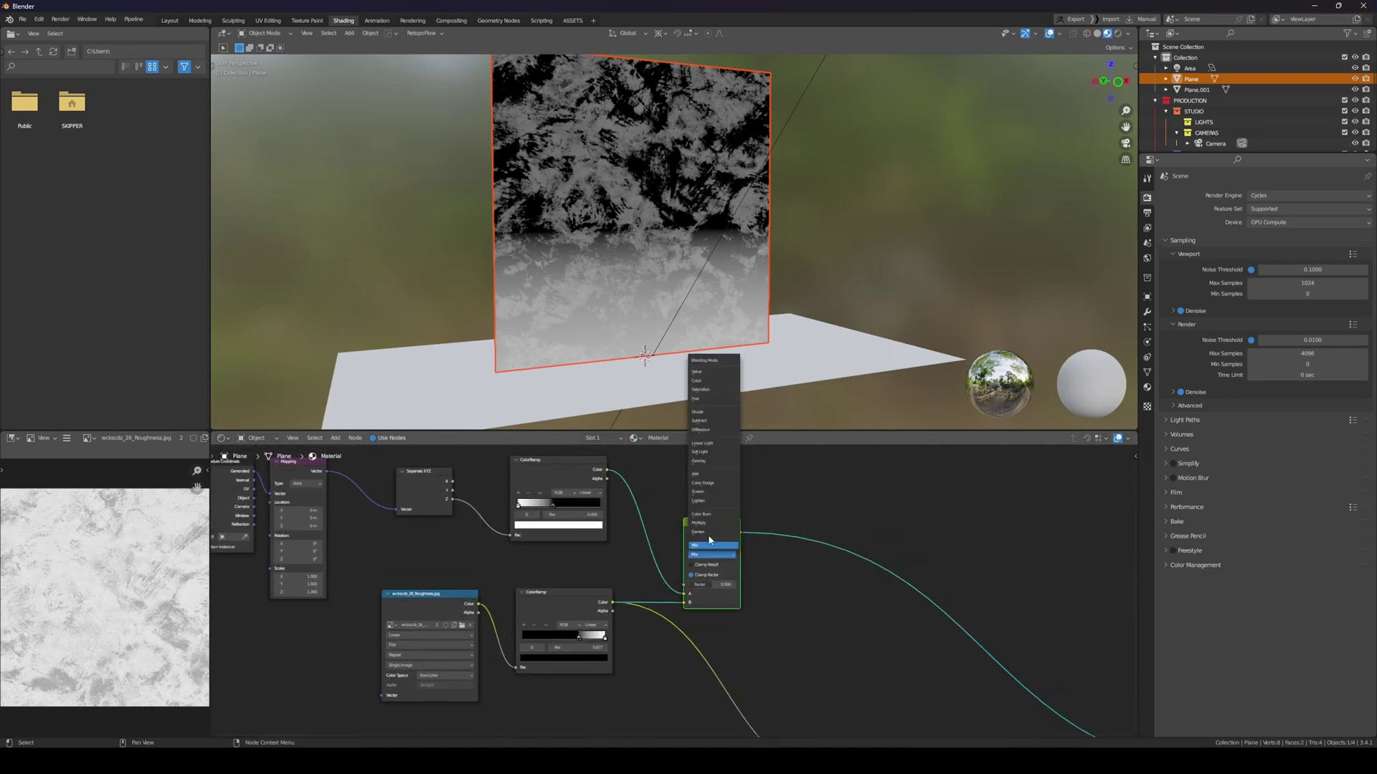
left_click(706, 524)
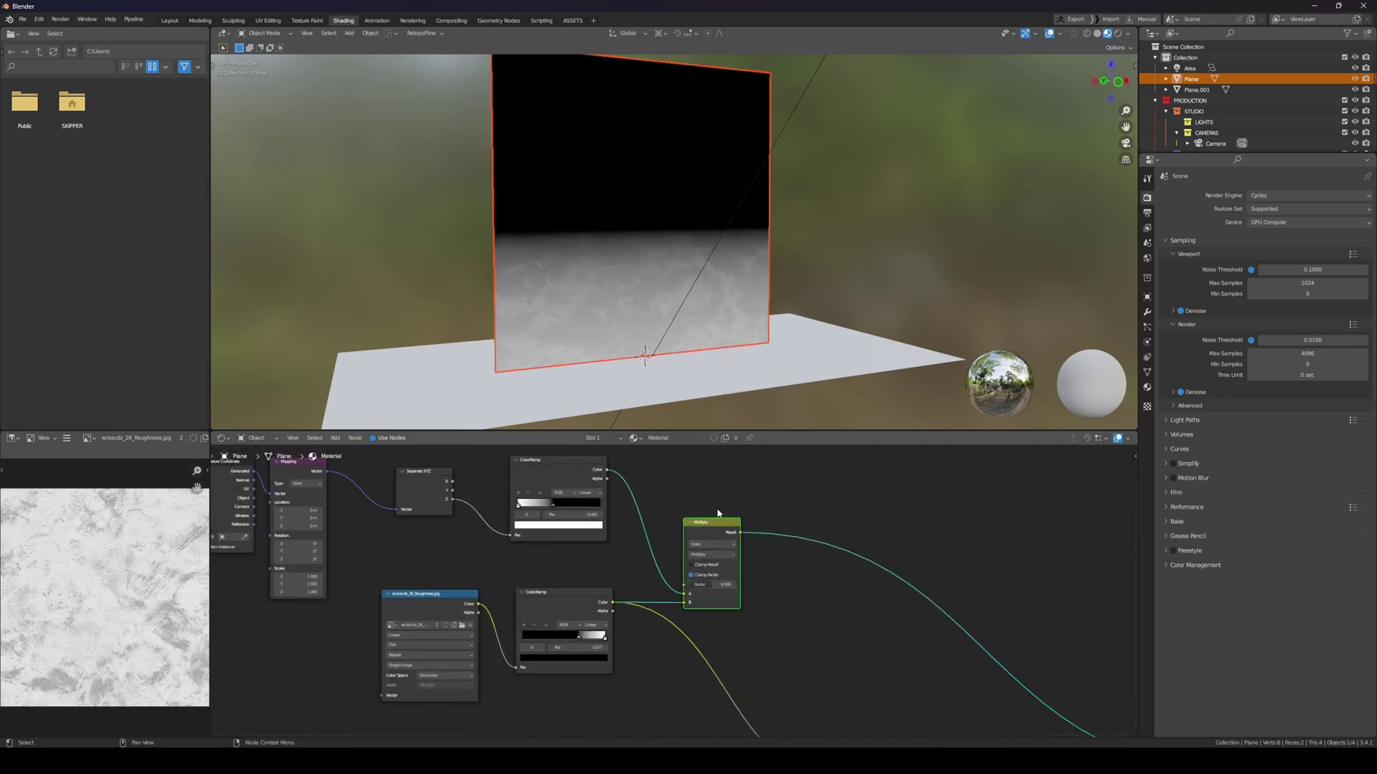
middle_click_drag(678, 225, 671, 241)
scroll(726, 517, "down", 4)
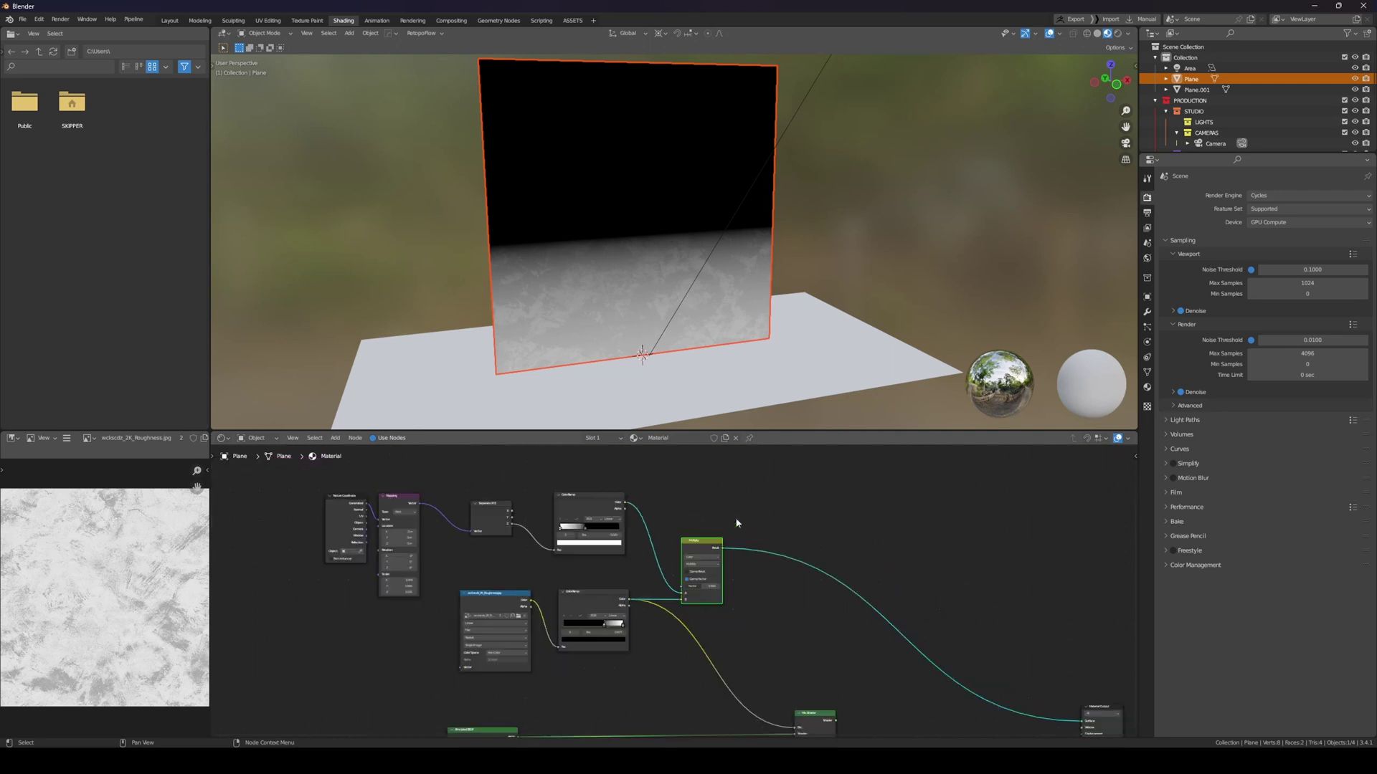
Link the Multiply result to the Mix Shader's Fac, output the Mix Shader and view the wall
middle_click_drag(741, 529, 673, 509)
mouse_move(661, 508)
left_mouse_down()
mouse_move(707, 660)
mouse_move(737, 683)
mouse_move(650, 511)
left_mouse_up()
left_click(649, 511)
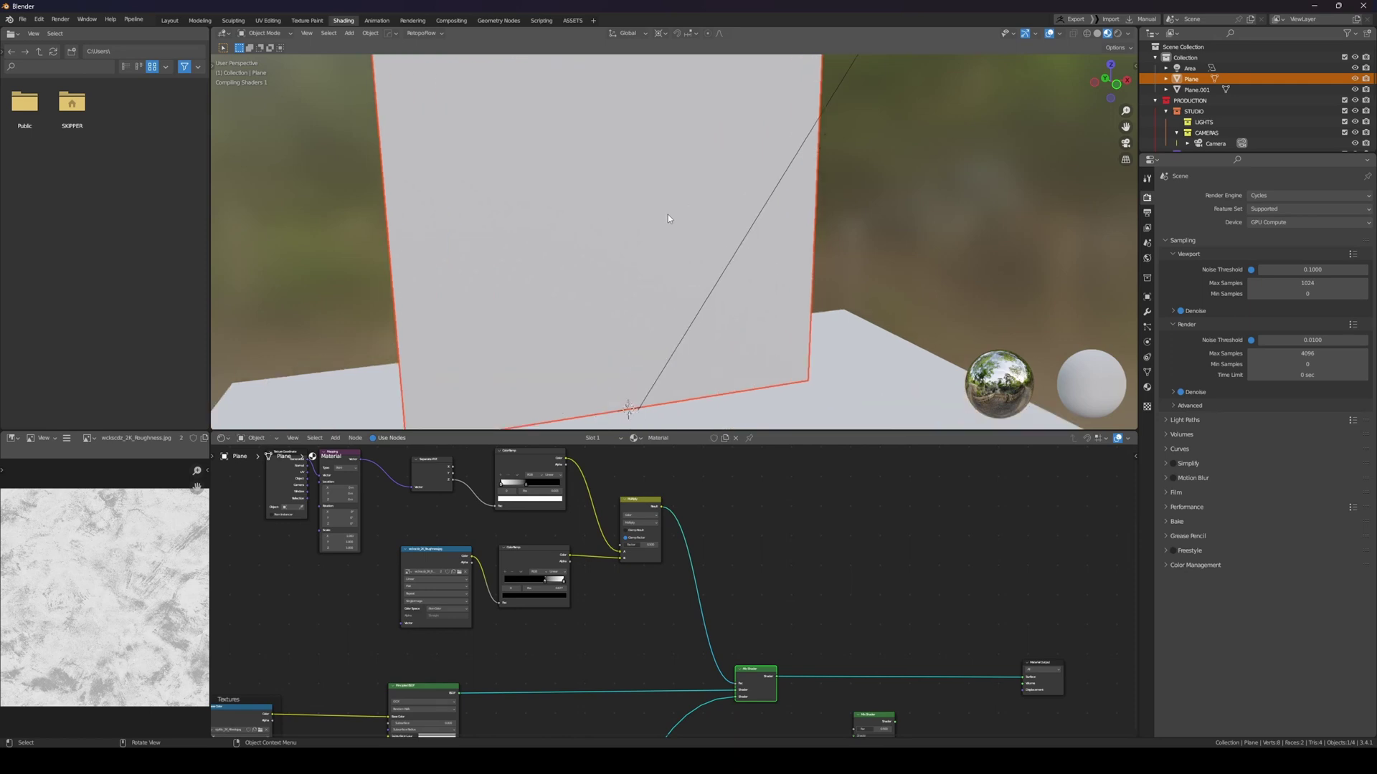
middle_click_drag(670, 218, 647, 310)
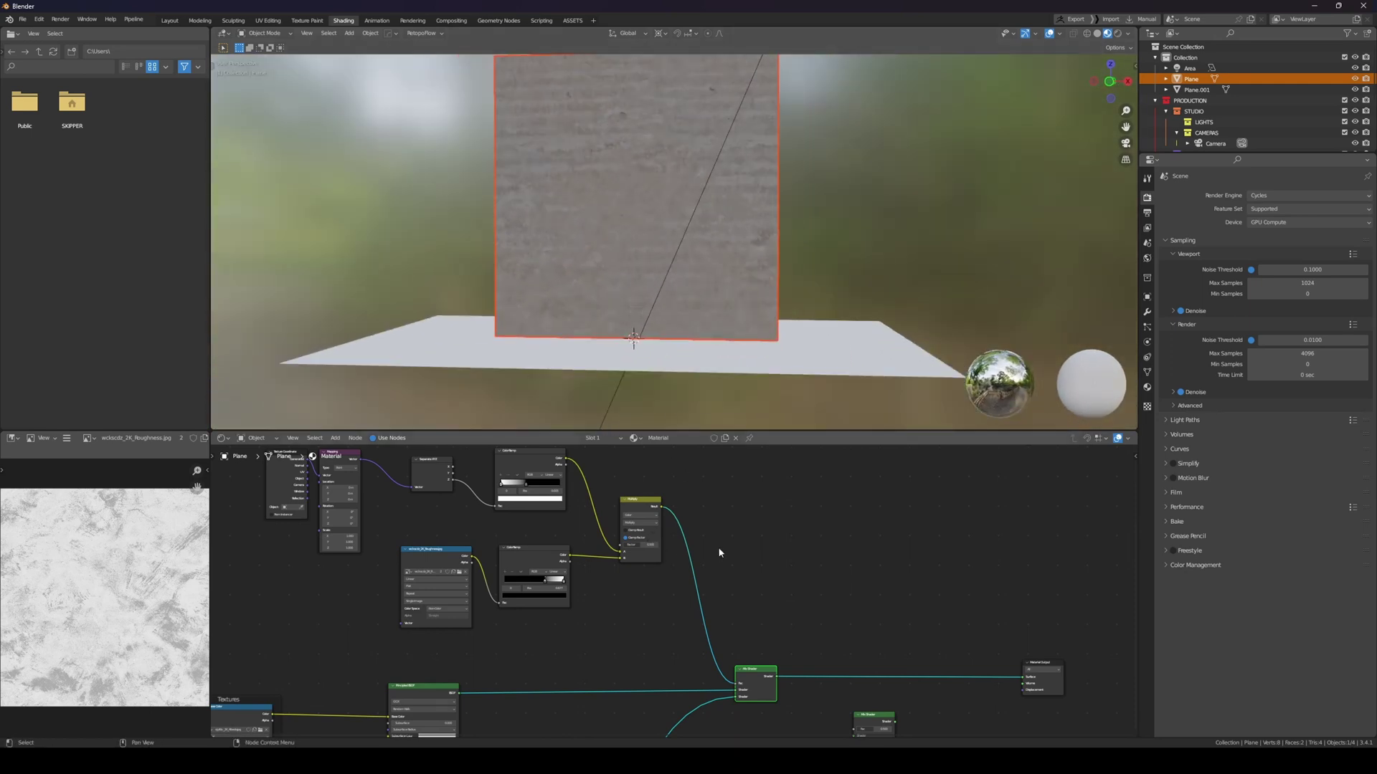
middle_click_drag(640, 232, 660, 308)
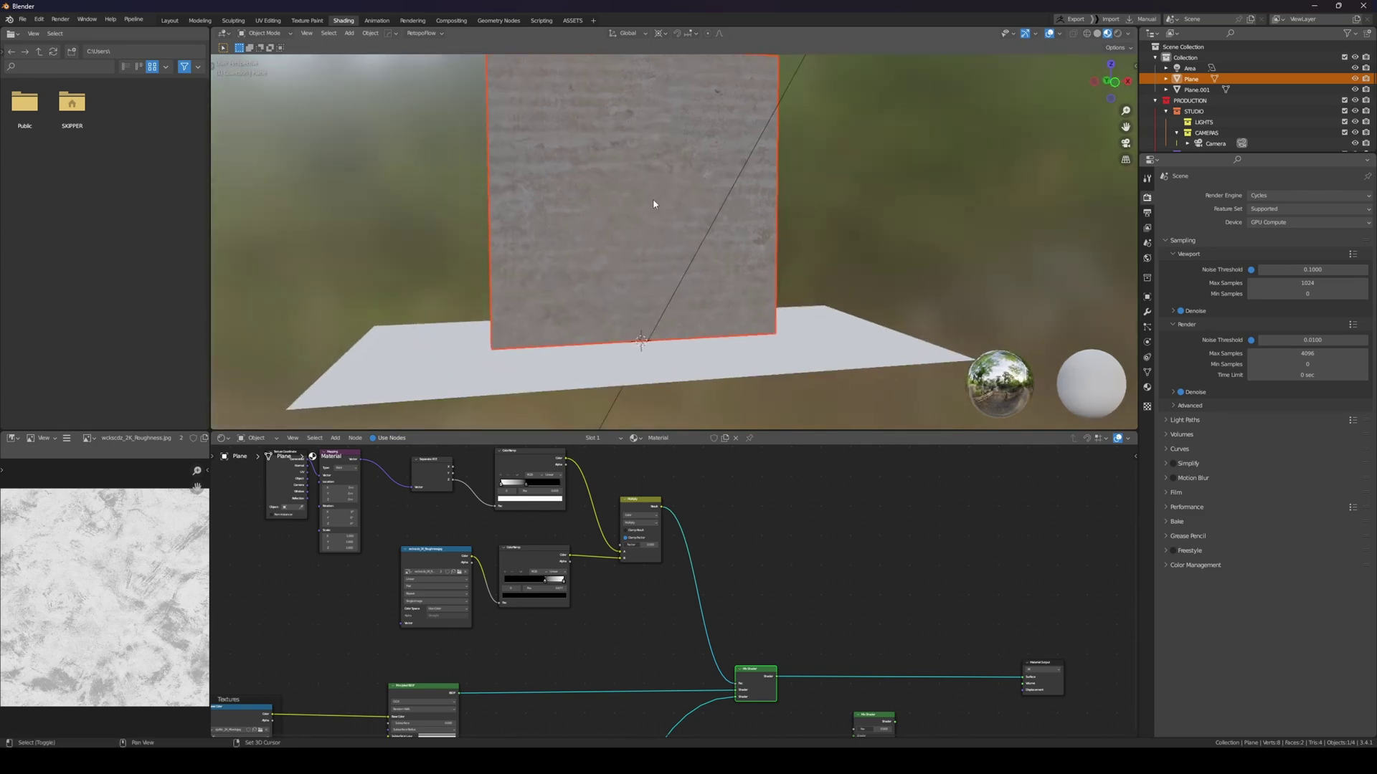
middle_click_drag(653, 206, 645, 244)
Preview the Multiply node's mask on the plane
left_click(642, 530, "ctrl+shift")
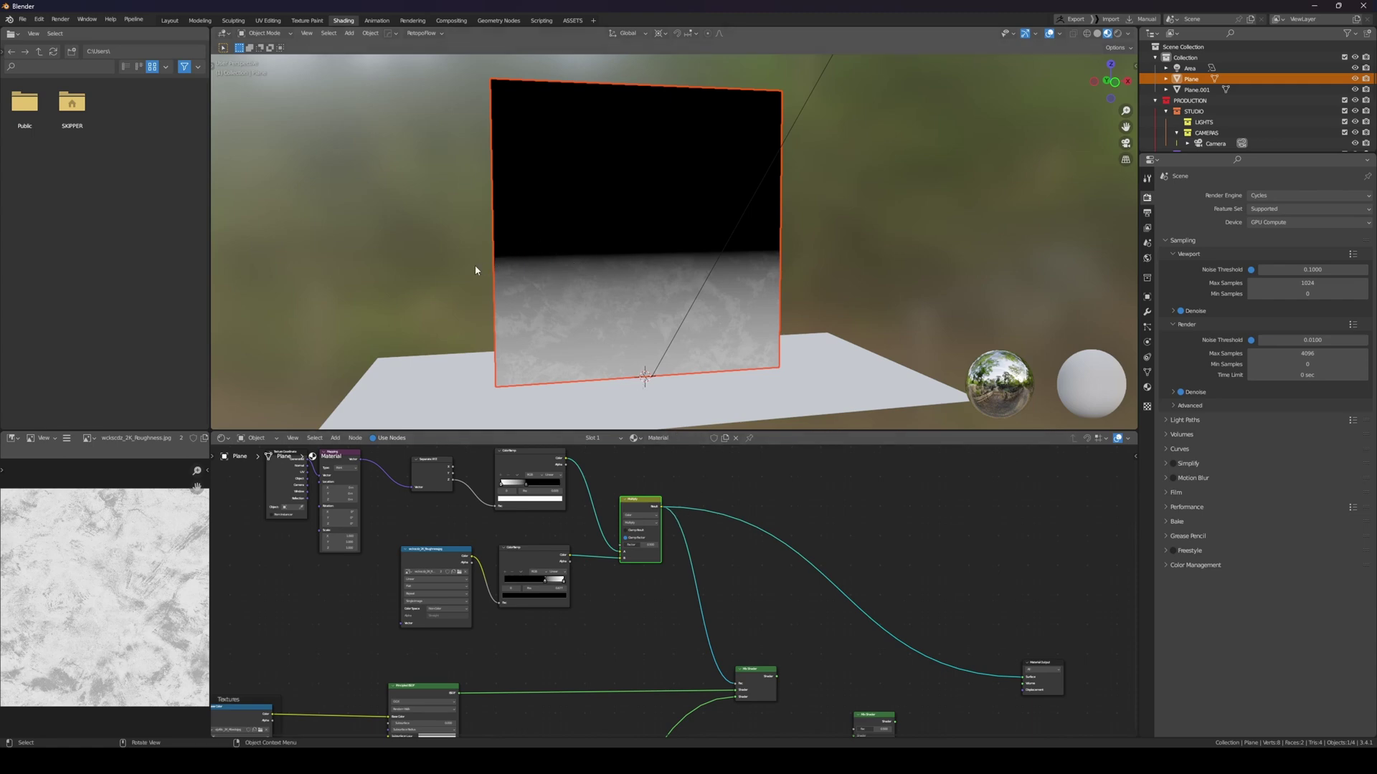
middle_click_drag(621, 450, 656, 476)
scroll(648, 521, "up", 1)
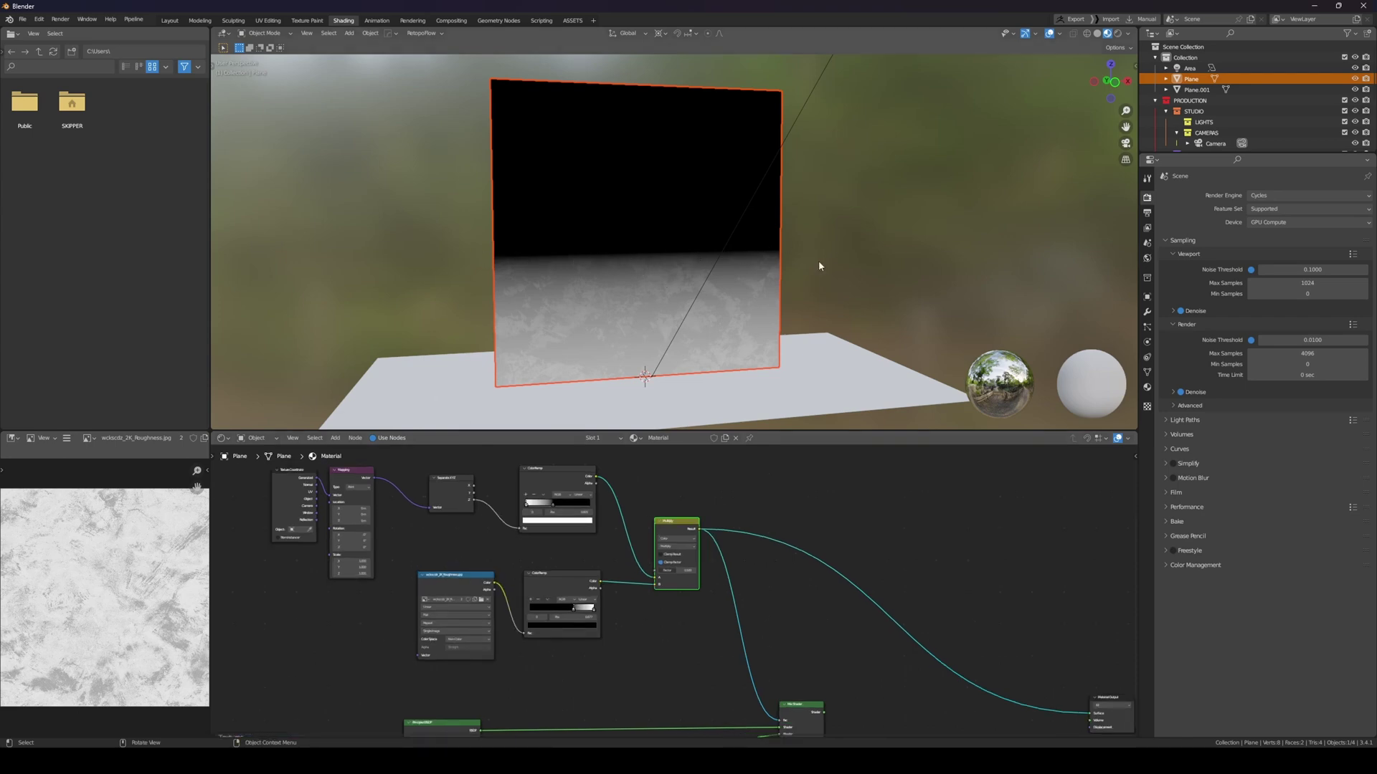
middle_click_drag(676, 546, 619, 504)
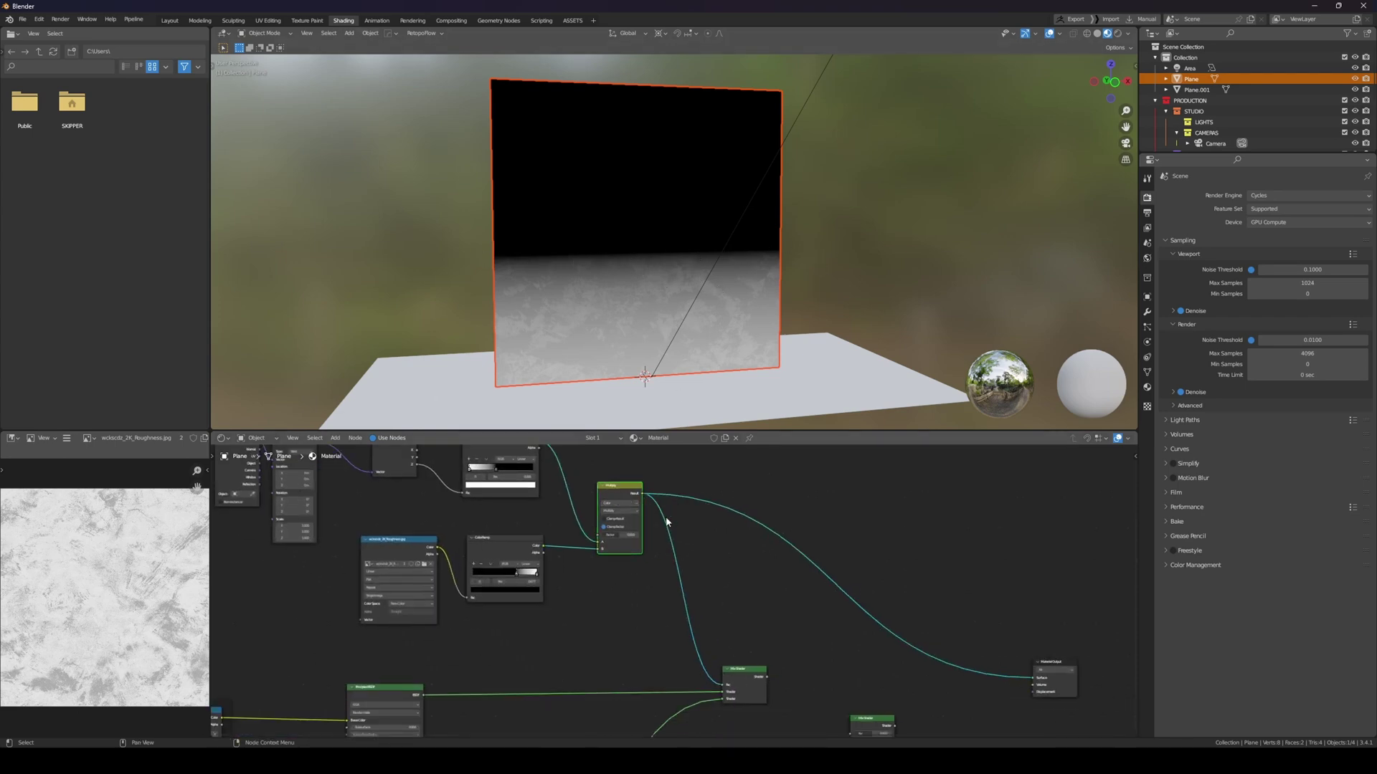
Output the Mix Shader again and examine the concrete blend up close on the plane
left_click(766, 679, "ctrl+shift")
middle_click_drag(680, 313, 654, 308)
scroll(655, 307, "up", 4)
scroll(701, 188, "down", 1)
middle_click_drag(704, 227, 714, 268)
scroll(685, 256, "up", 3)
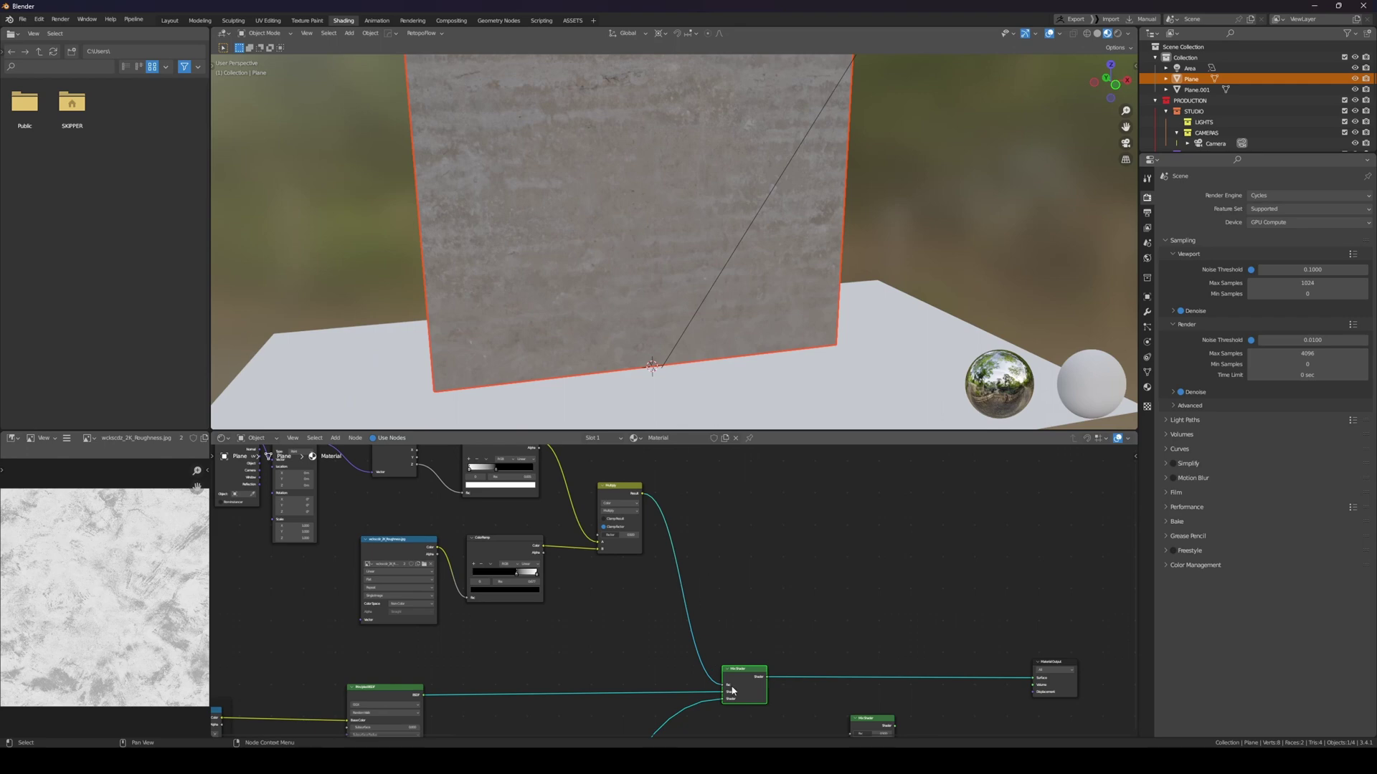
Mute and unmute the Multiply node to compare its effect on the wall
scroll(685, 587, "up", 2)
scroll(599, 492, "up", 1)
middle_click_drag(600, 492, 619, 559)
left_click(621, 500)
key("m")
key("m")
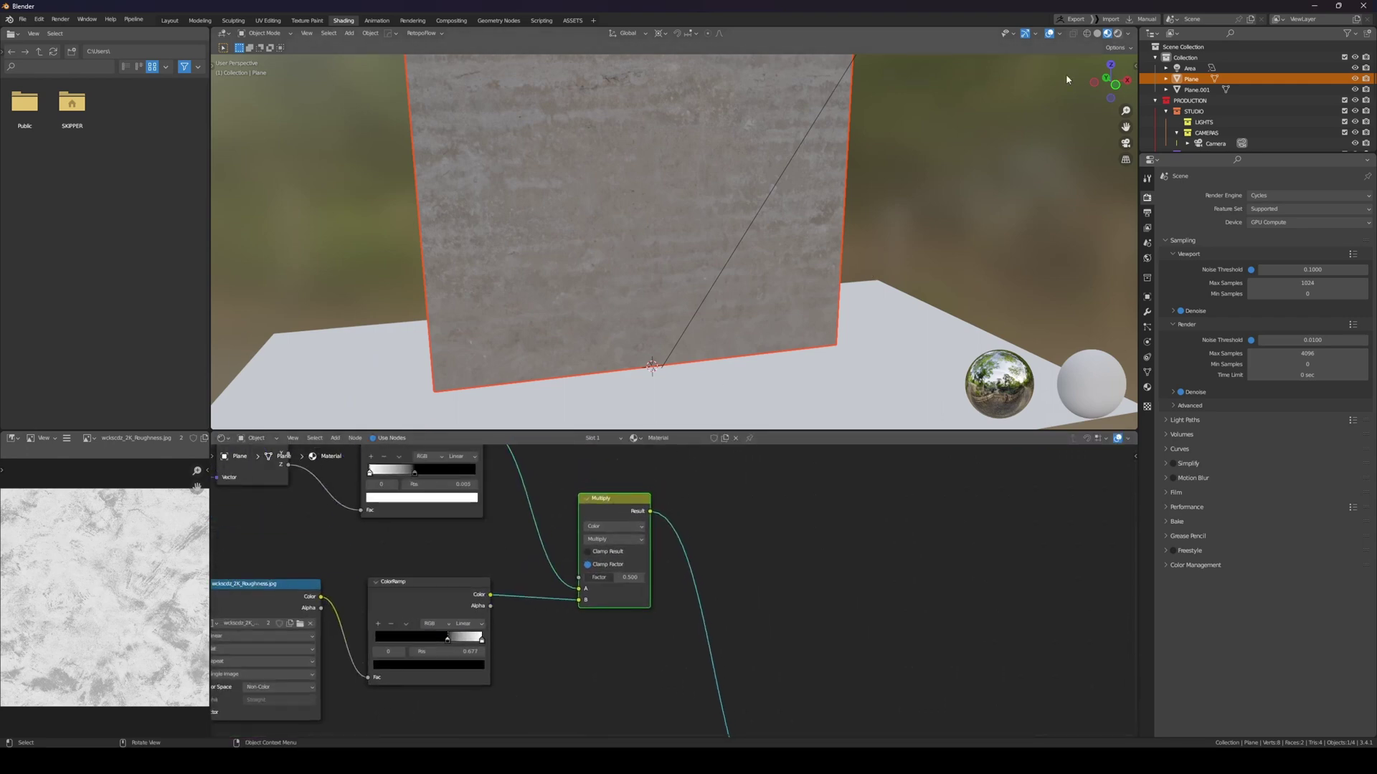
In Rendered shading, set the roughness ColorRamp's black stop to 0.450 with its white stop just above, previewing the Multiply mask
left_click(1117, 34)
middle_click_drag(683, 271, 669, 266)
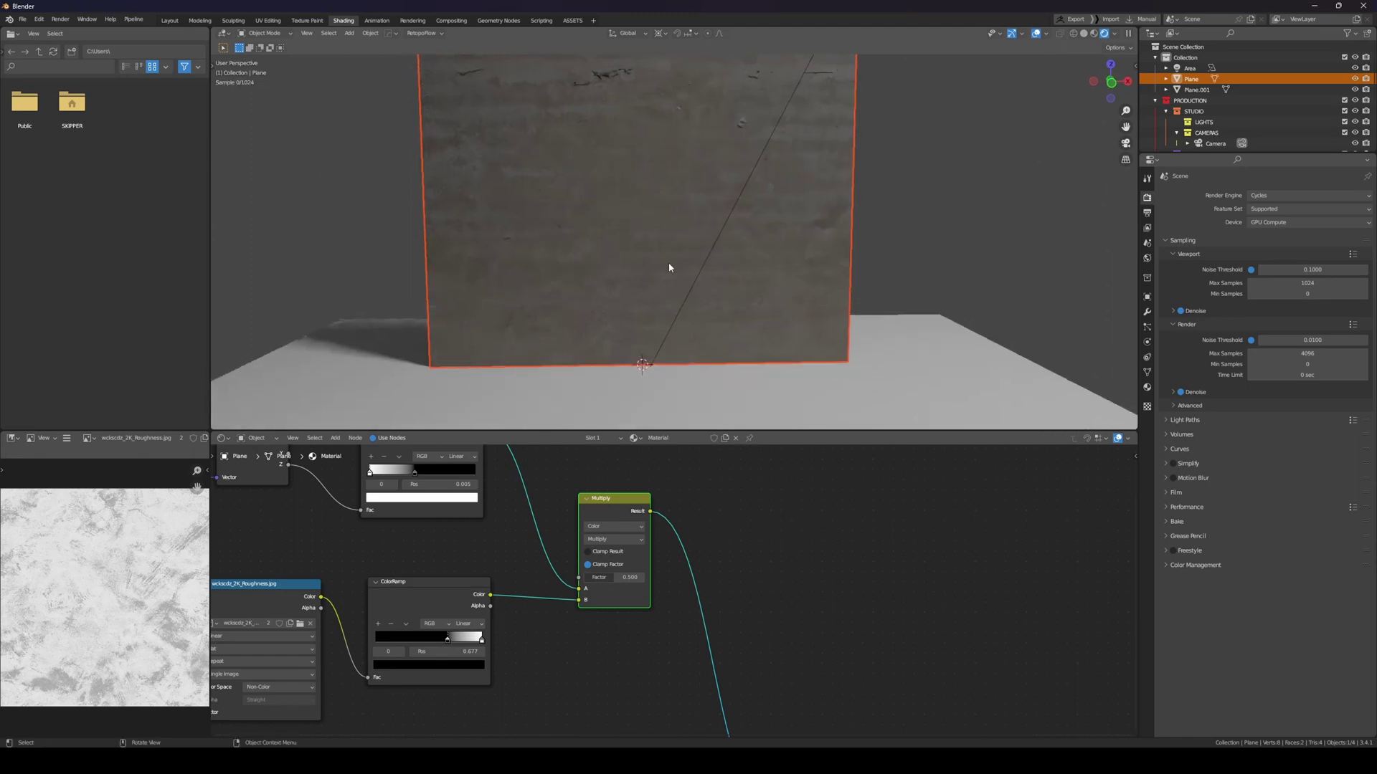
scroll(502, 567, "up", 1)
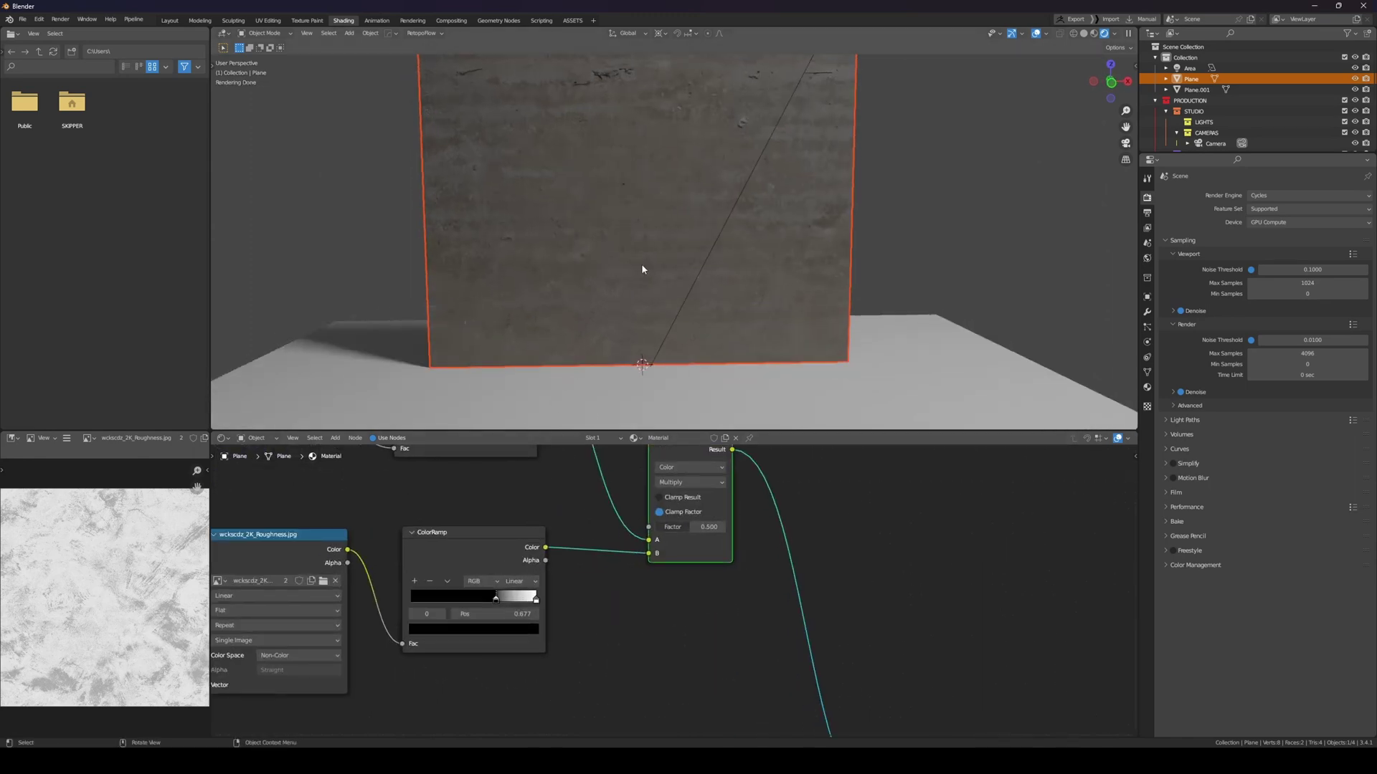
mouse_move(495, 598)
left_mouse_down()
mouse_move(523, 598)
mouse_move(436, 599)
mouse_move(527, 602)
mouse_move(452, 601)
mouse_move(475, 602)
left_mouse_up()
left_click(691, 457, "ctrl+shift")
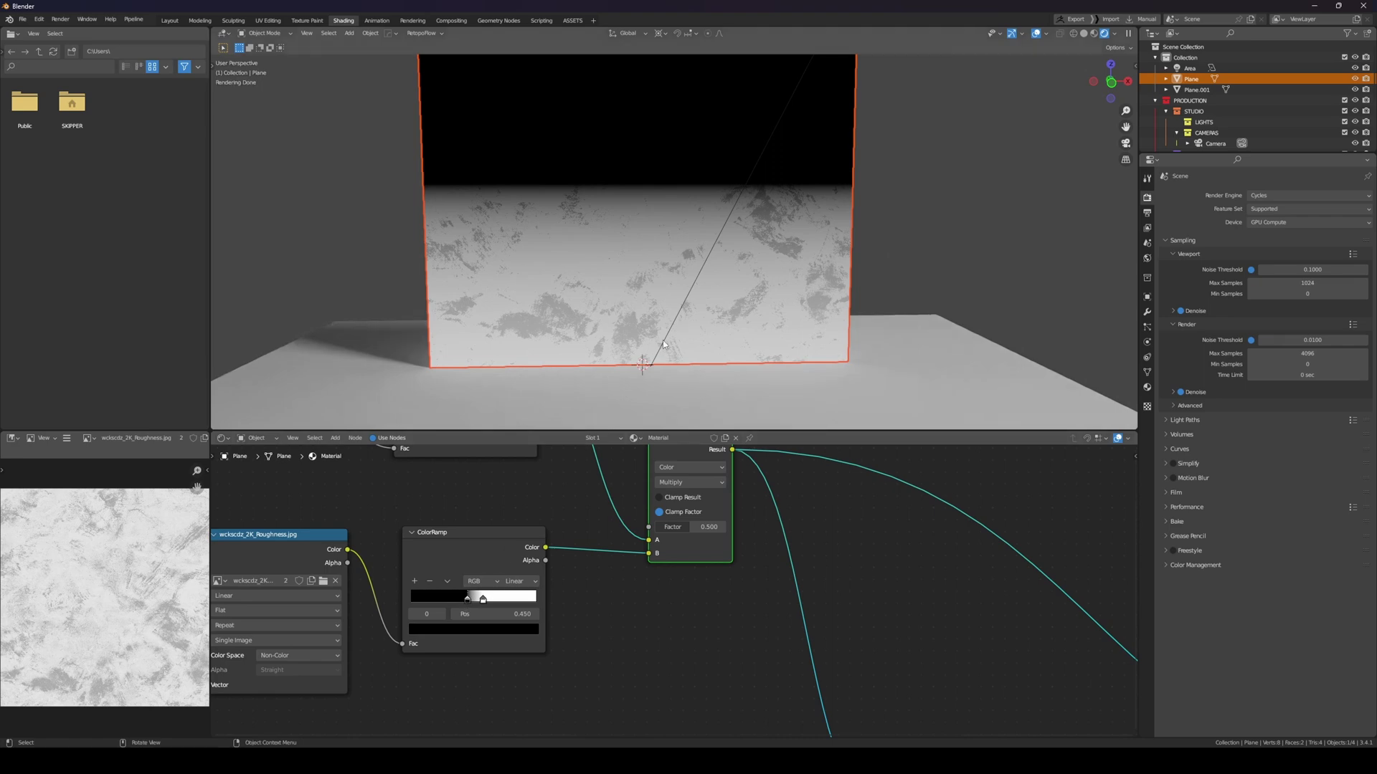
Return the Mix Shader to the Material Output and inspect the rendered wall with the sharpened mask
scroll(793, 621, "down", 4)
left_click(793, 681, "ctrl+shift")
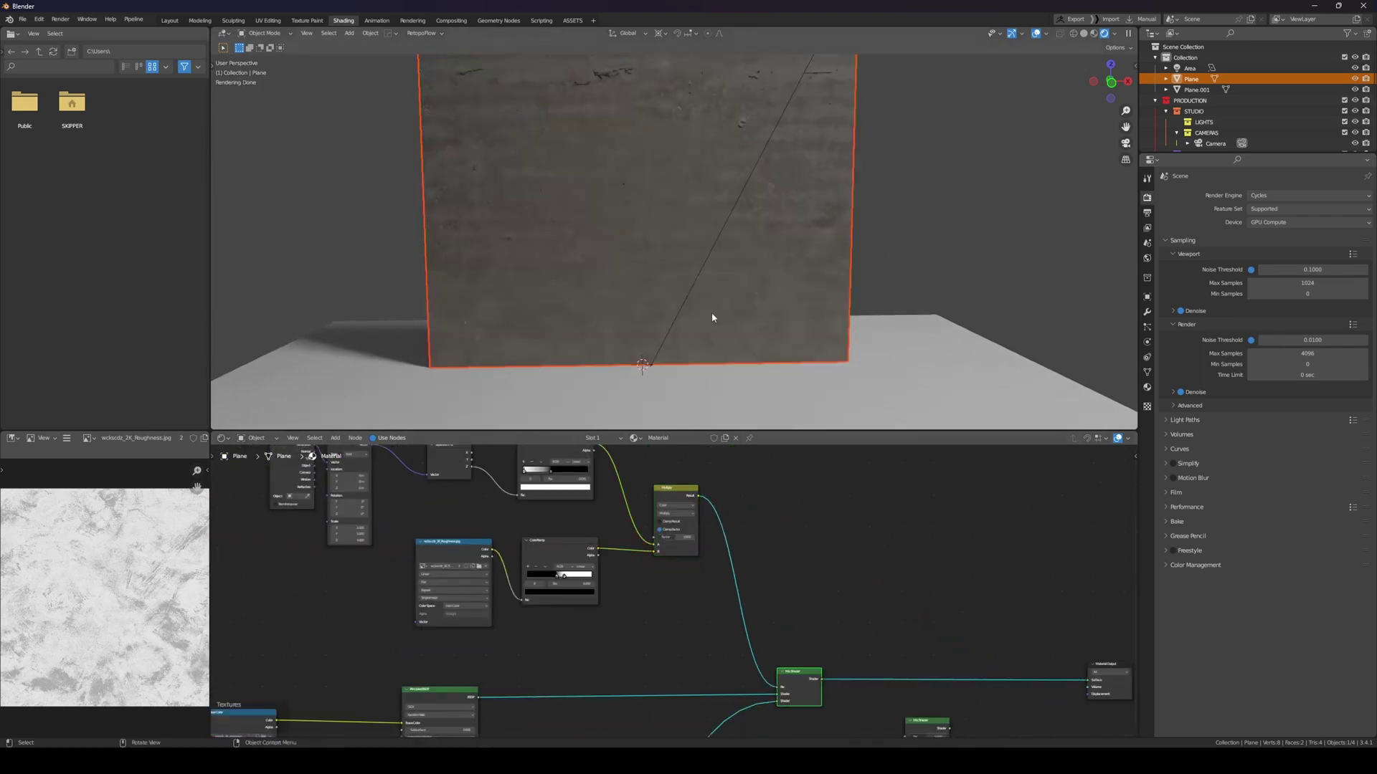
middle_click_drag(719, 295, 681, 231)
scroll(889, 599, "down", 1)
Move the unused Principled BSDF node further down, clear of the texture setup above it
scroll(889, 600, "down", 4)
middle_click_drag(660, 651, 674, 559)
middle_click_drag(667, 727, 691, 576)
left_click_drag(629, 618, 630, 650)
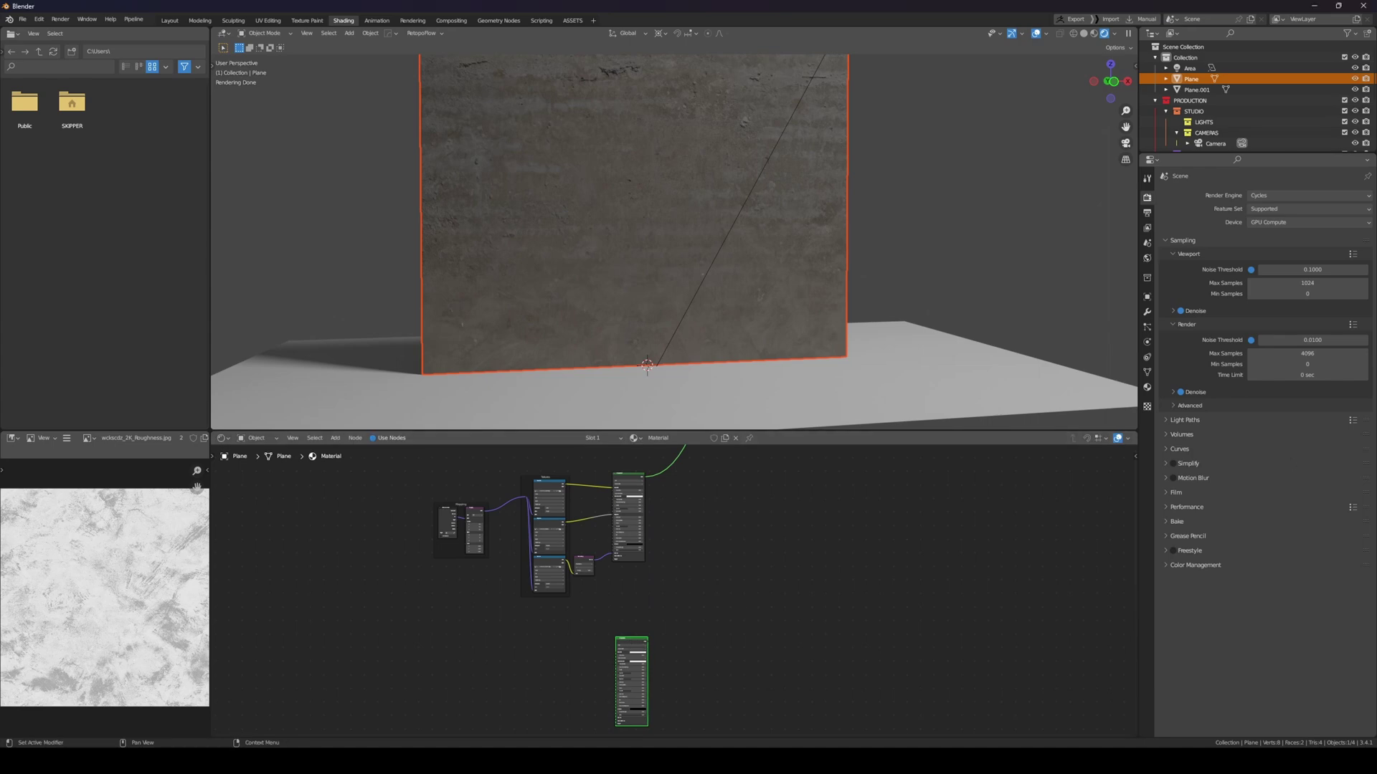
middle_click_drag(668, 627, 738, 529)
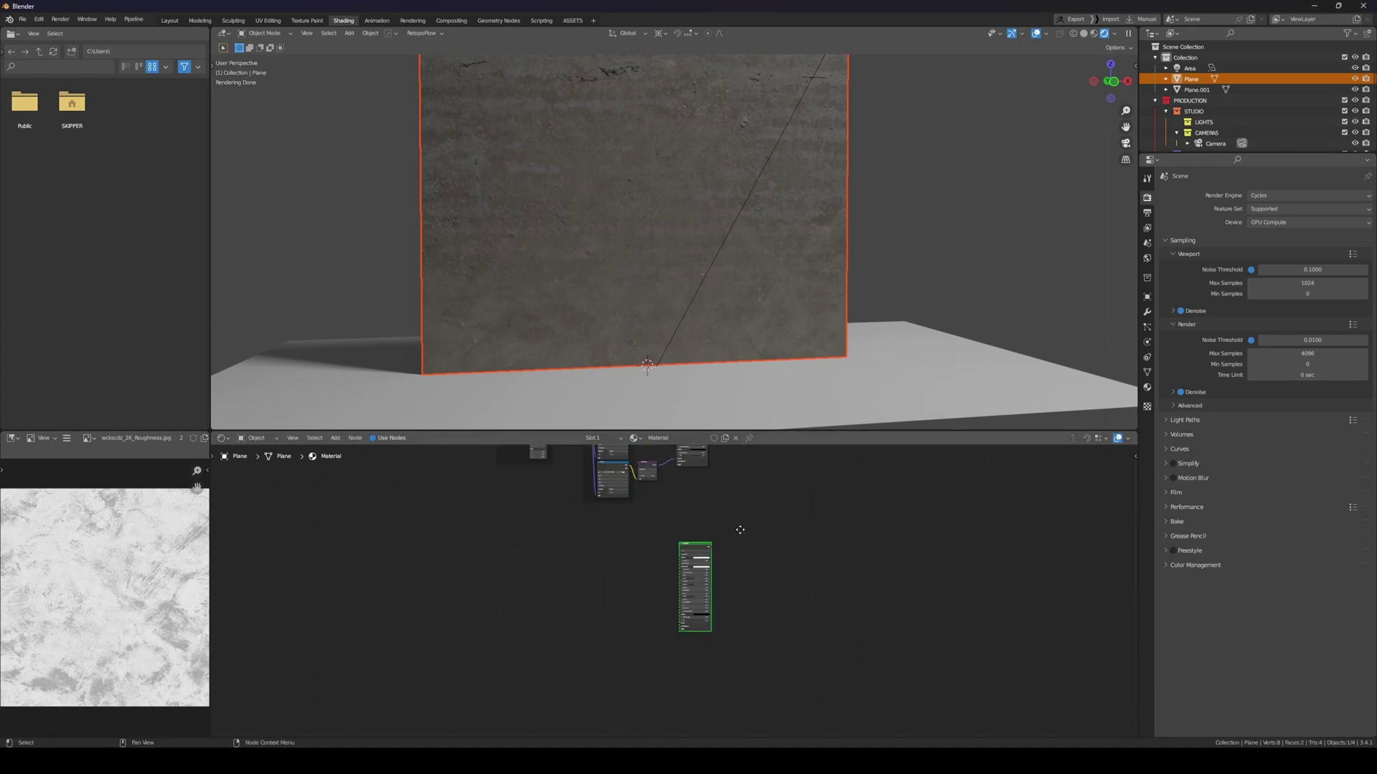
Build a Principled texture setup on the unused Principled BSDF from the damaged concrete's 2K albedo, normal and roughness maps
key("ctrl+space")
scroll(738, 538, "up", 5)
key("ctrl+shift+t")
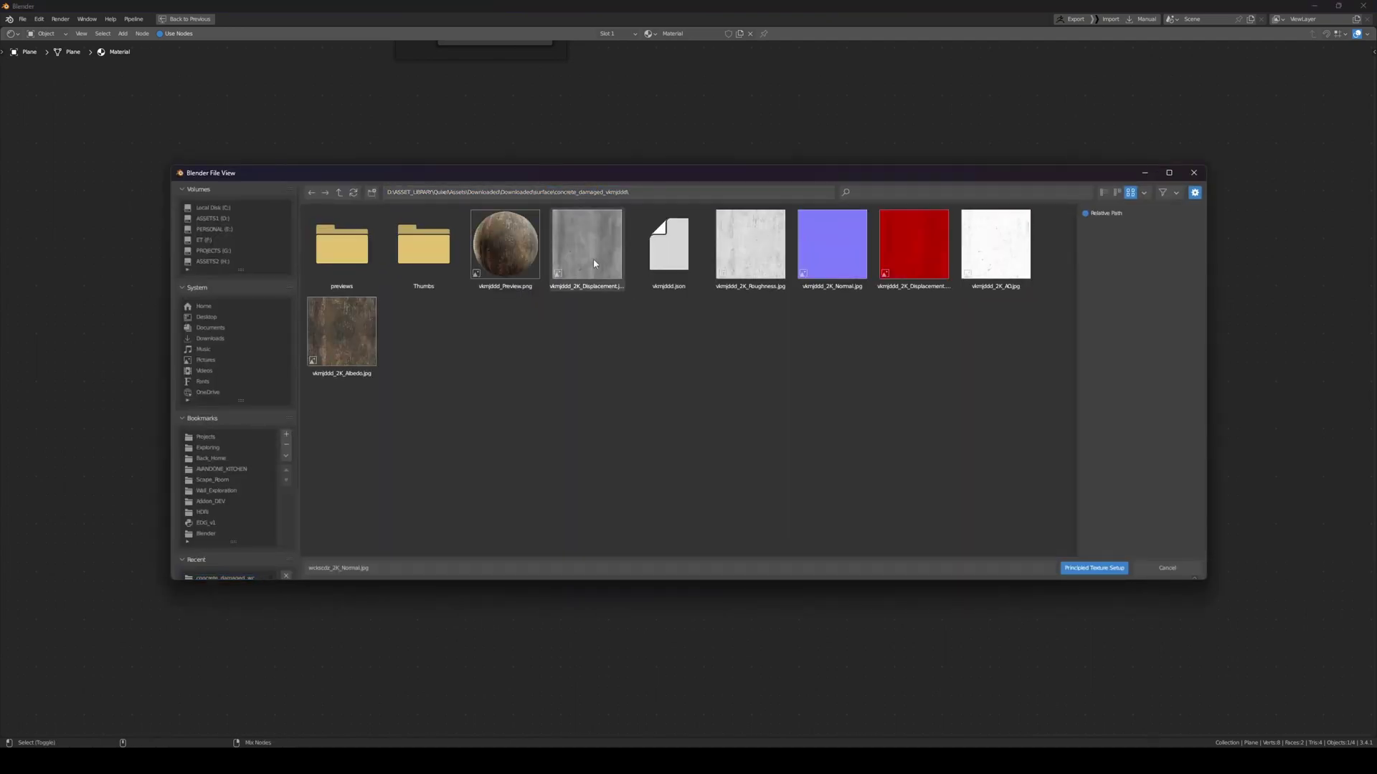
left_click(341, 332)
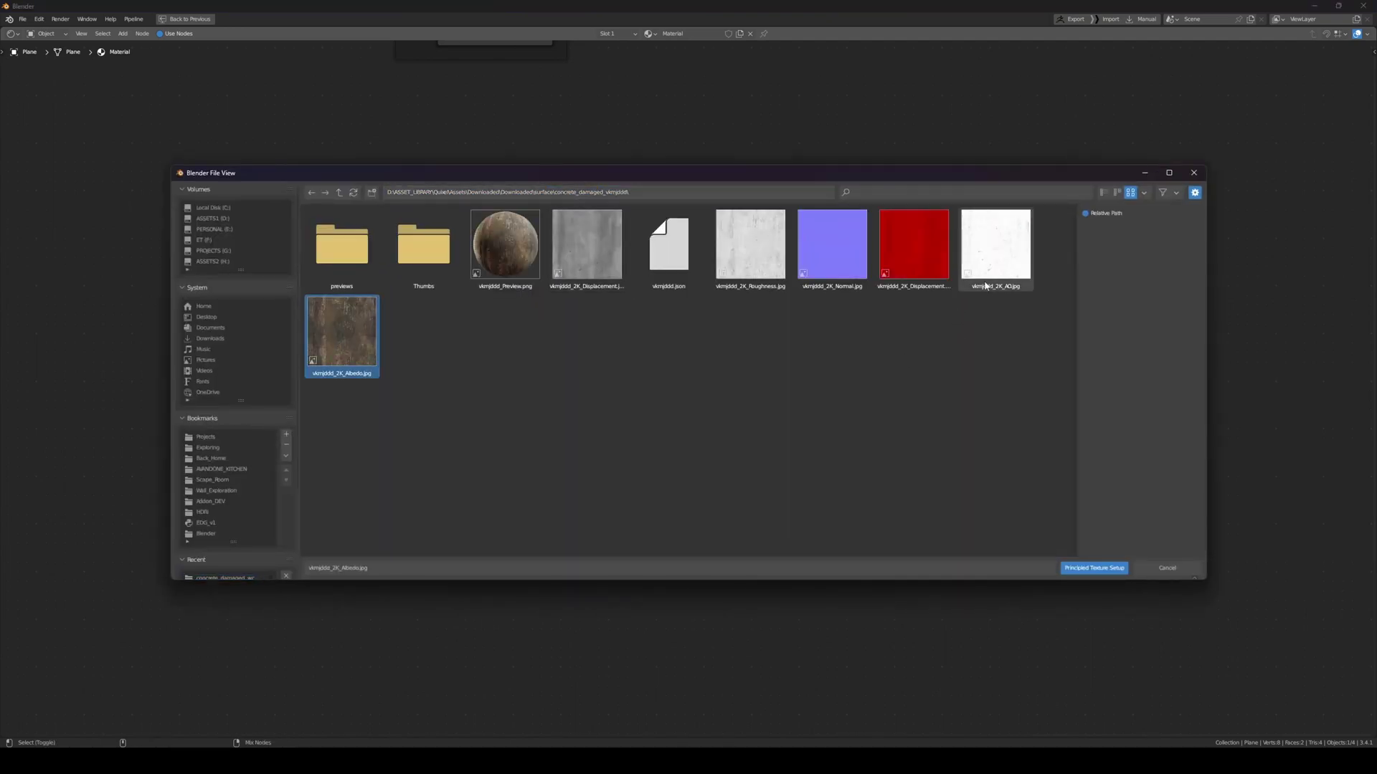
left_click(842, 258, "ctrl")
left_click(766, 267, "ctrl")
left_click(1085, 568)
Move the new Mapping and Textures frames down beside their Principled BSDF and lower the reroute point between them
middle_click_drag(659, 284, 636, 422)
scroll(635, 422, "down", 3)
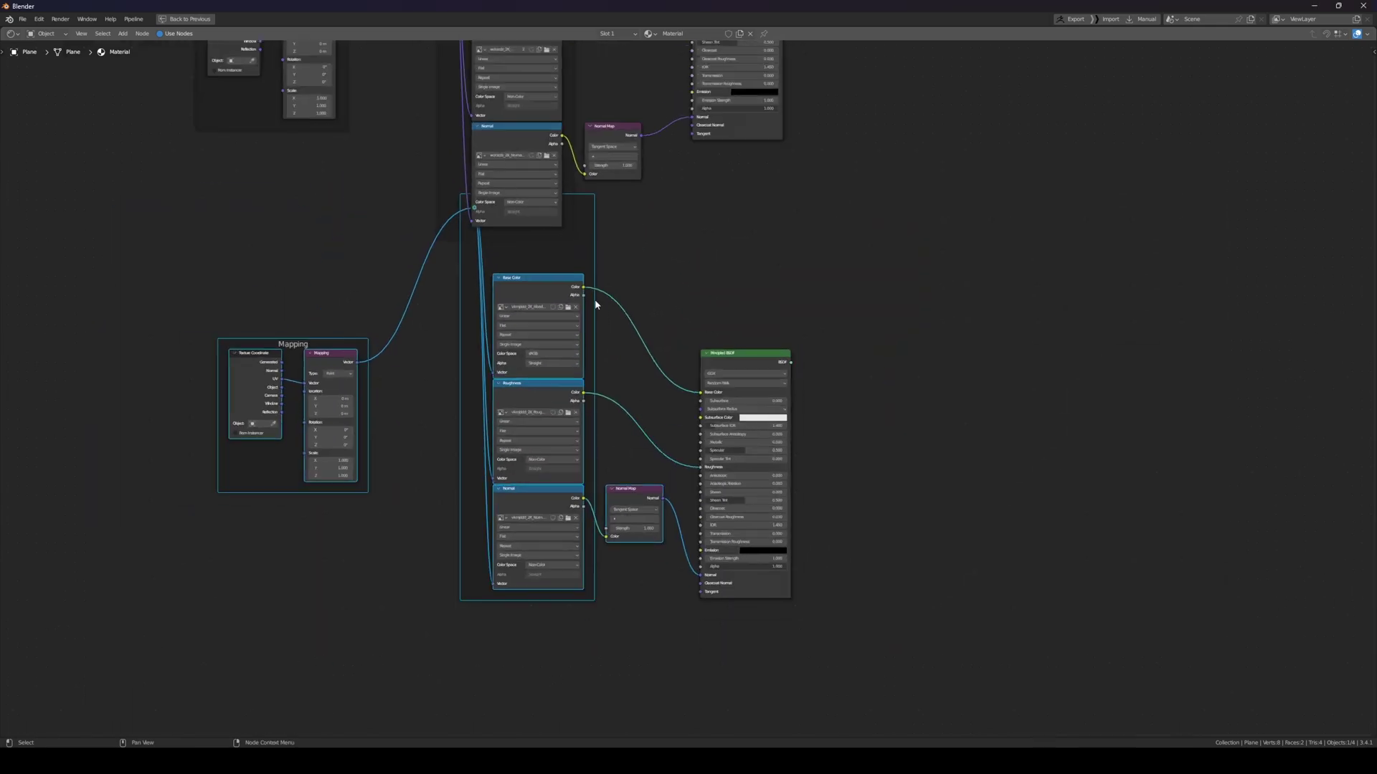
key("g")
left_click(579, 406)
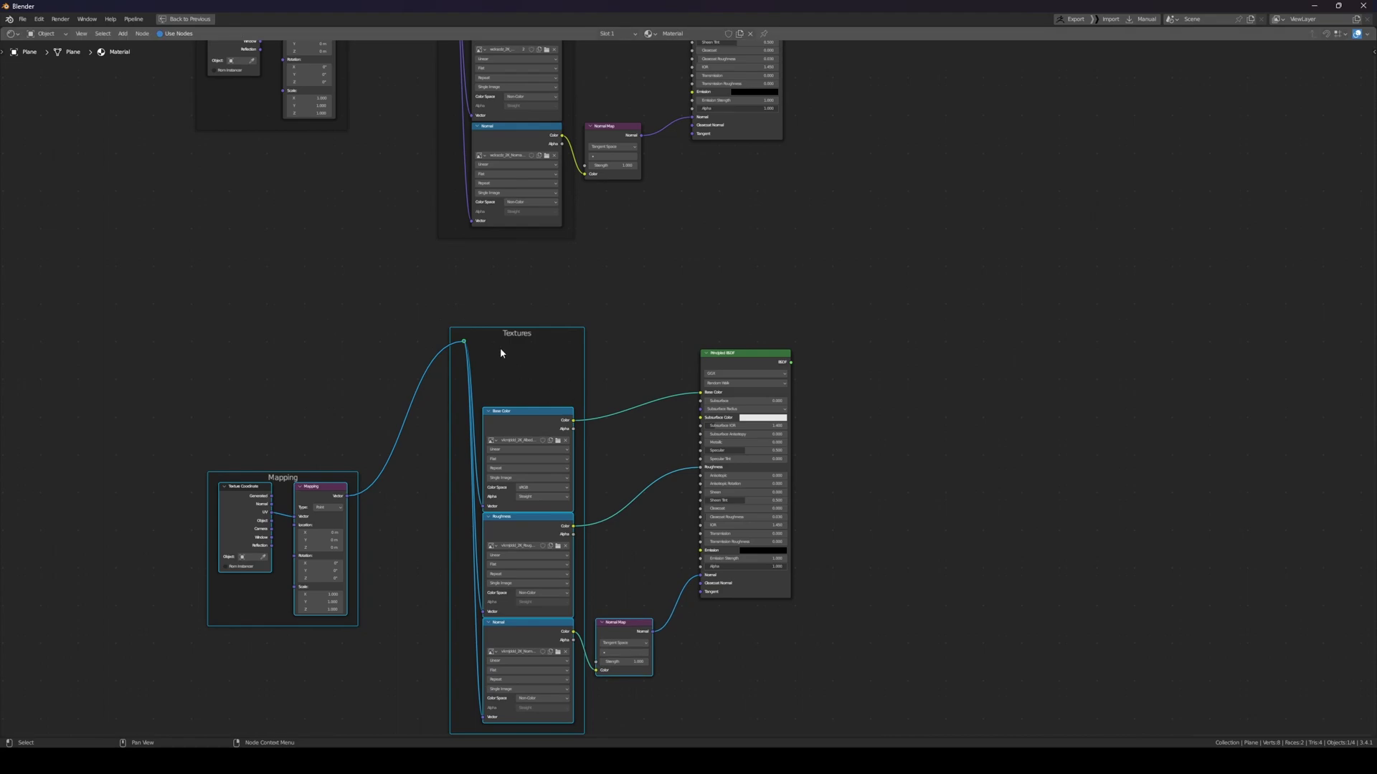
left_click_drag(463, 344, 477, 539)
Place the whole damaged concrete setup, including its Principled BSDF, closely beneath the second texture setup and aligned with it
middle_click_drag(665, 510, 596, 471)
scroll(602, 462, "down", 3)
middle_click_drag(712, 299, 564, 494)
scroll(574, 473, "down", 4)
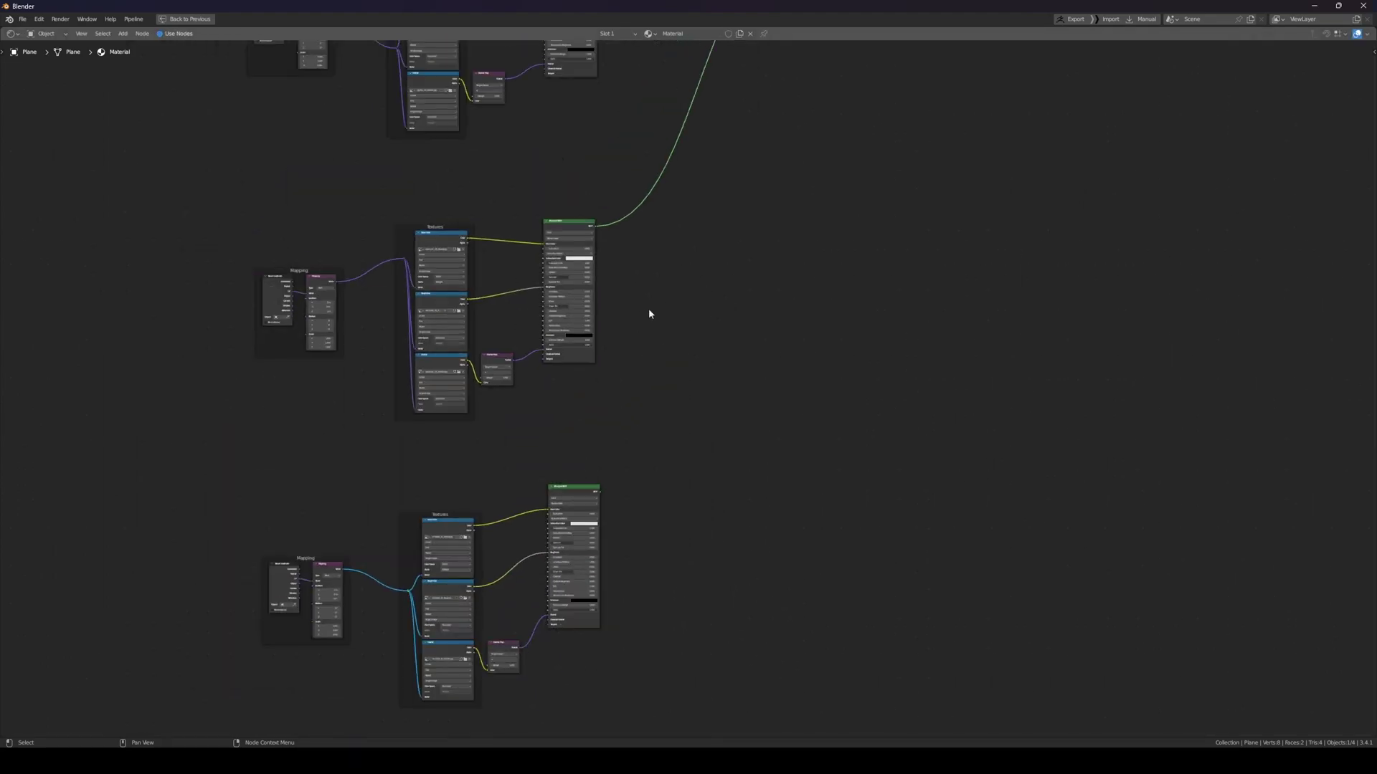
middle_click_drag(644, 321, 595, 439)
left_click_drag(602, 317, 199, 539)
key("g")
left_click(459, 303)
scroll(574, 501, "down", 3)
middle_click_drag(593, 572, 604, 475)
left_click_drag(614, 452, 204, 725)
key("g")
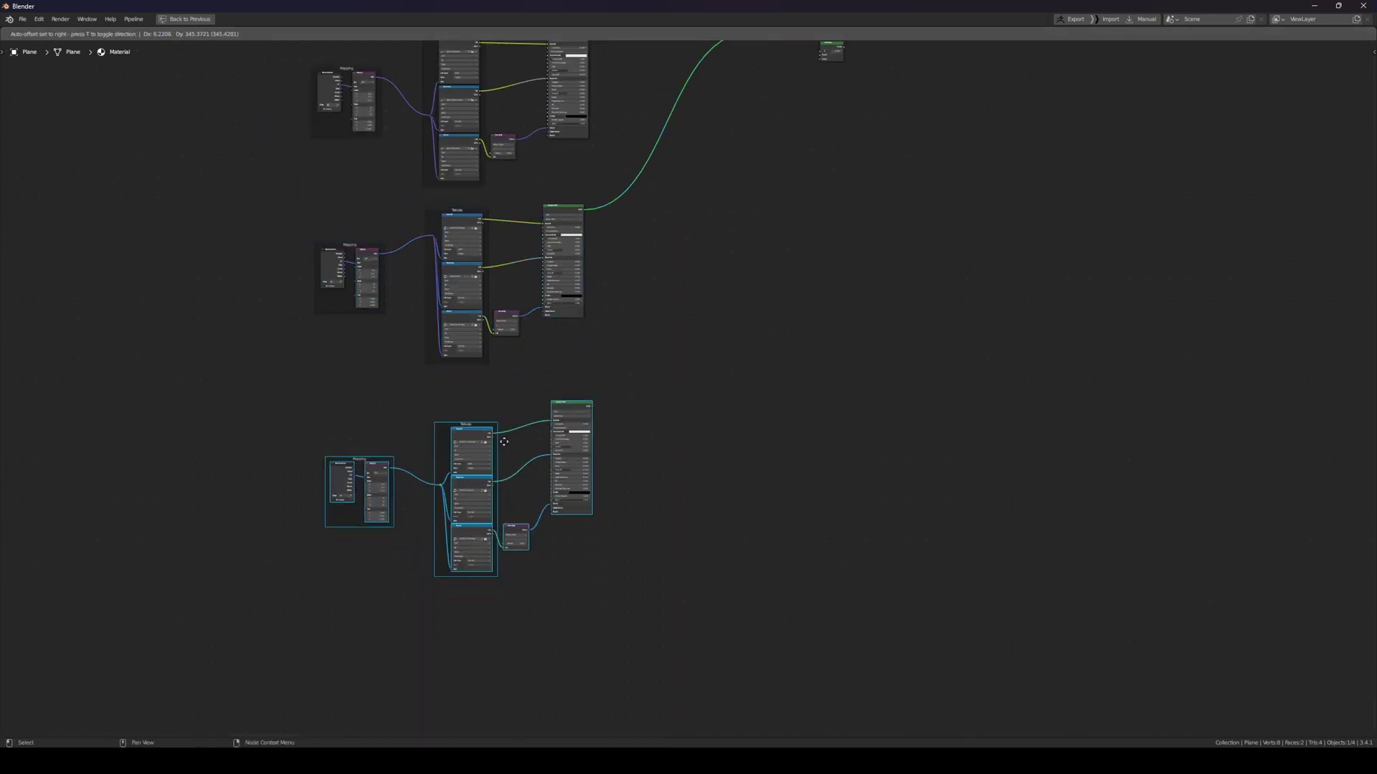
left_click(498, 427)
Insert a second Mix Shader before the Material Output, blending the first mix with the damaged concrete's Principled BSDF, and space the nodes out
middle_click_drag(811, 43, 756, 201)
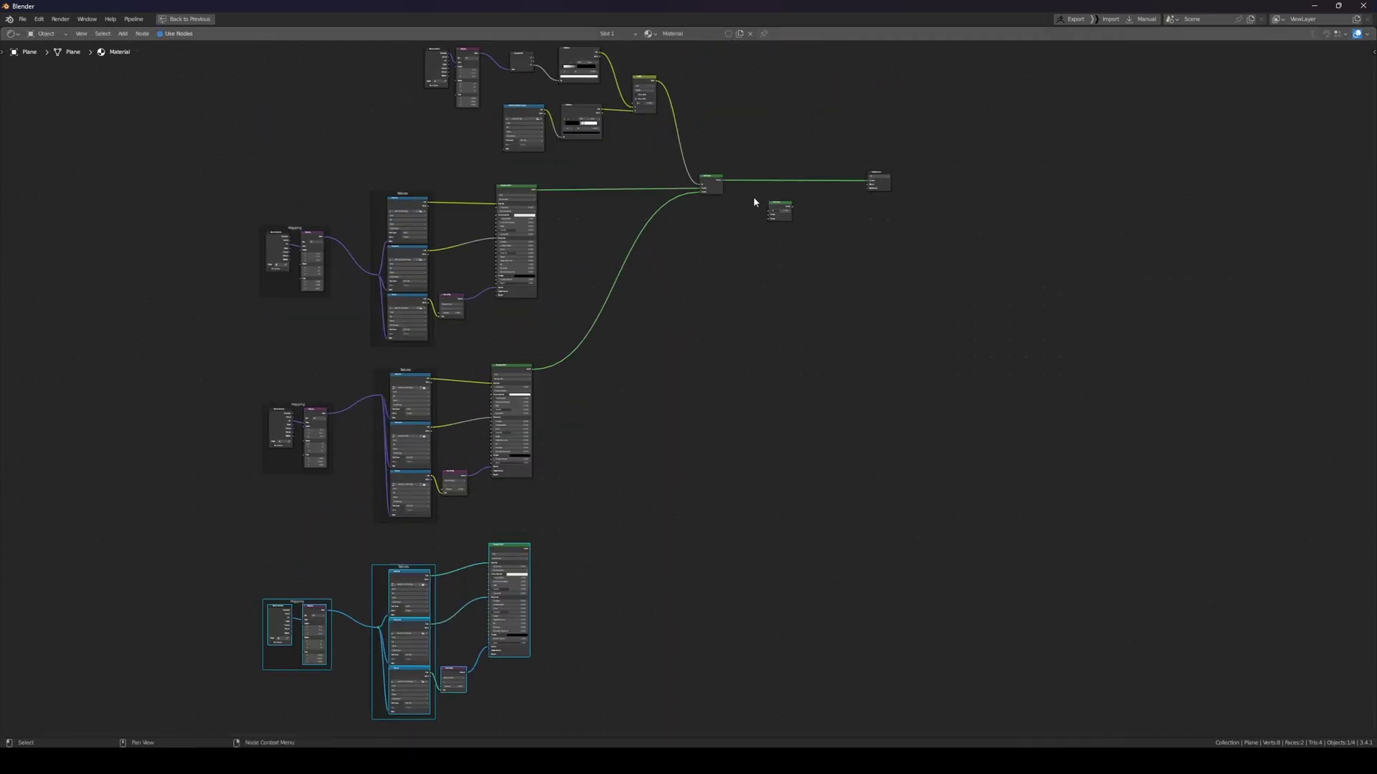
scroll(774, 185, "up", 1)
left_click_drag(797, 172, 501, 574)
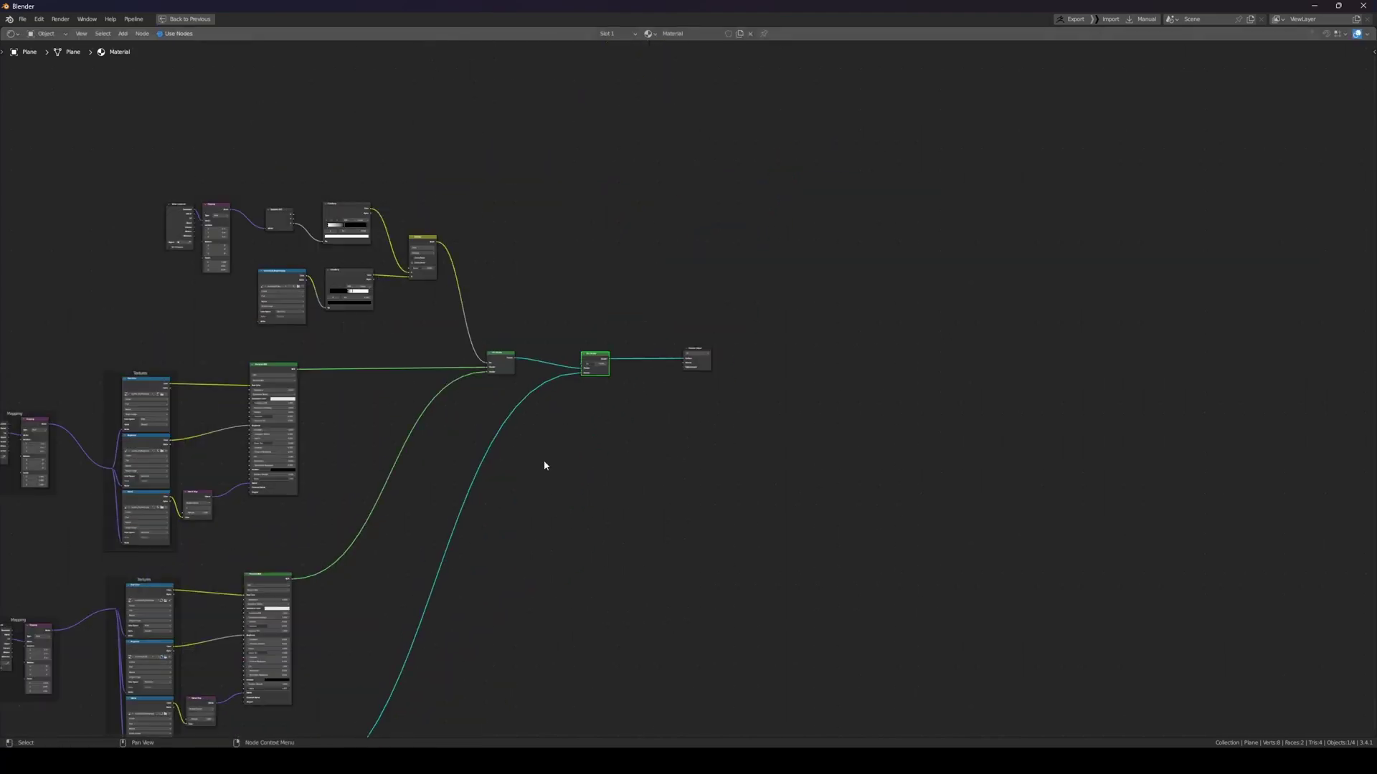
scroll(681, 387, "up", 3)
left_click_drag(552, 337, 600, 327)
left_click_drag(705, 324, 843, 320)
scroll(676, 377, "up", 4)
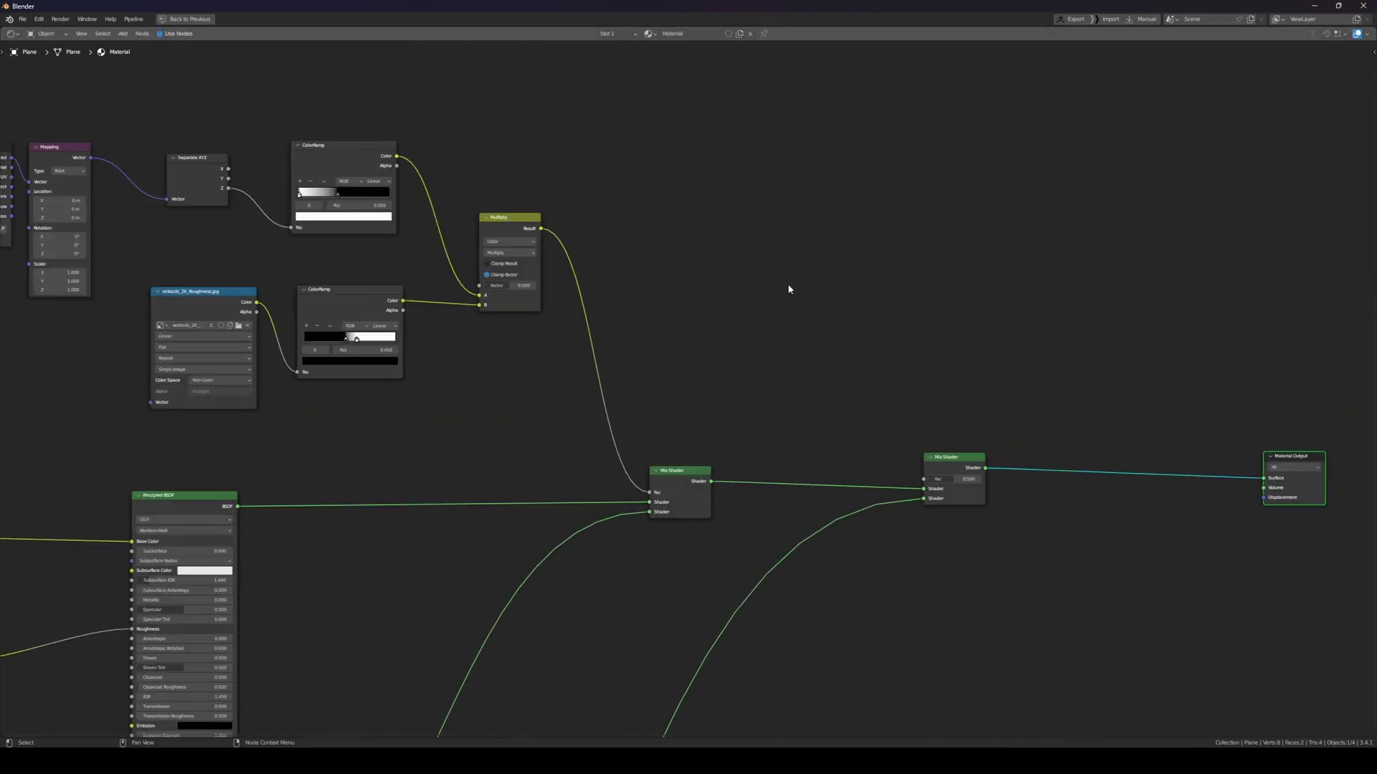
Duplicate the height gradient's Texture Coordinate, Mapping, Separate XYZ and ColorRamp nodes and place the copy above the second Mix Shader
middle_click_drag(586, 252, 761, 304)
left_click_drag(385, 211, 402, 198)
left_click_drag(287, 187, 309, 211)
left_click_drag(152, 152, 577, 340)
middle_click_drag(577, 340, 413, 333)
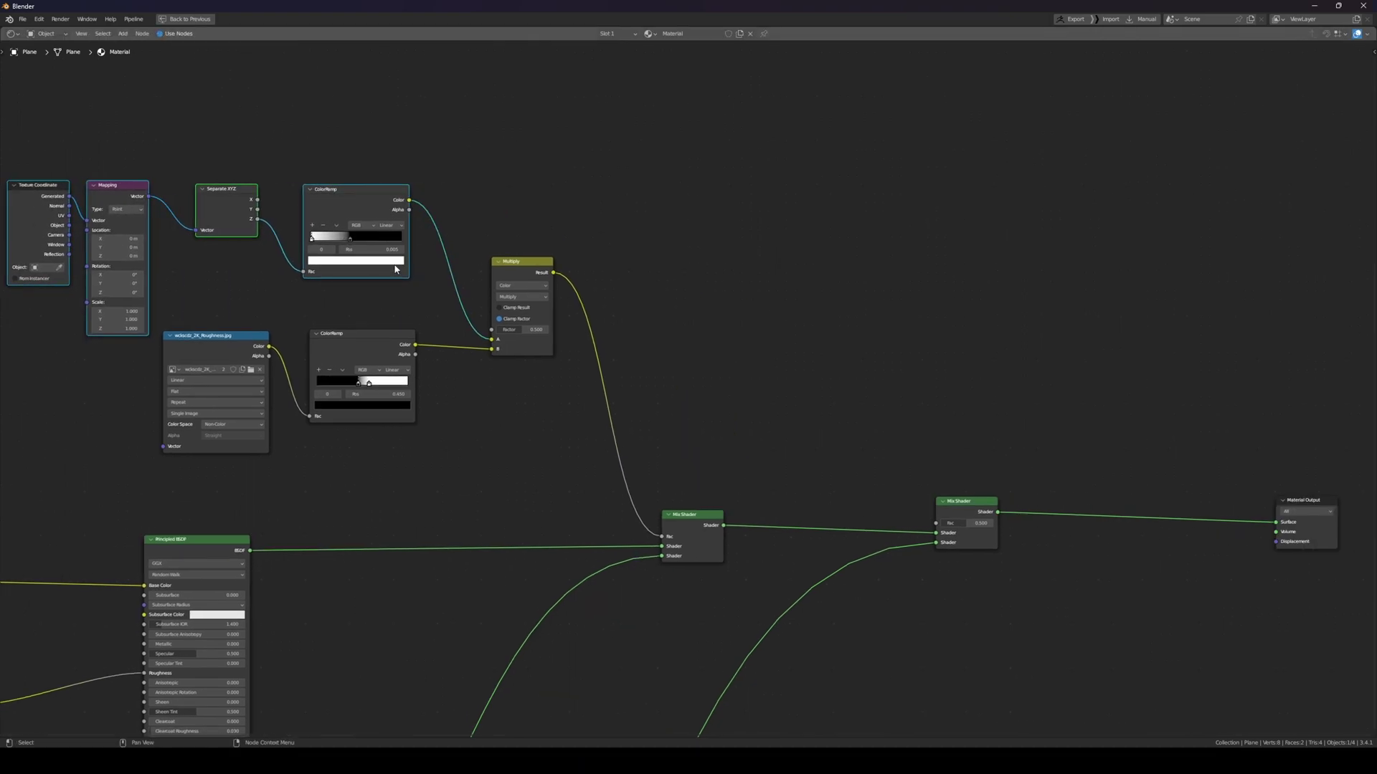
key("shift+d")
left_click(1044, 286)
middle_click_drag(1045, 287, 801, 271)
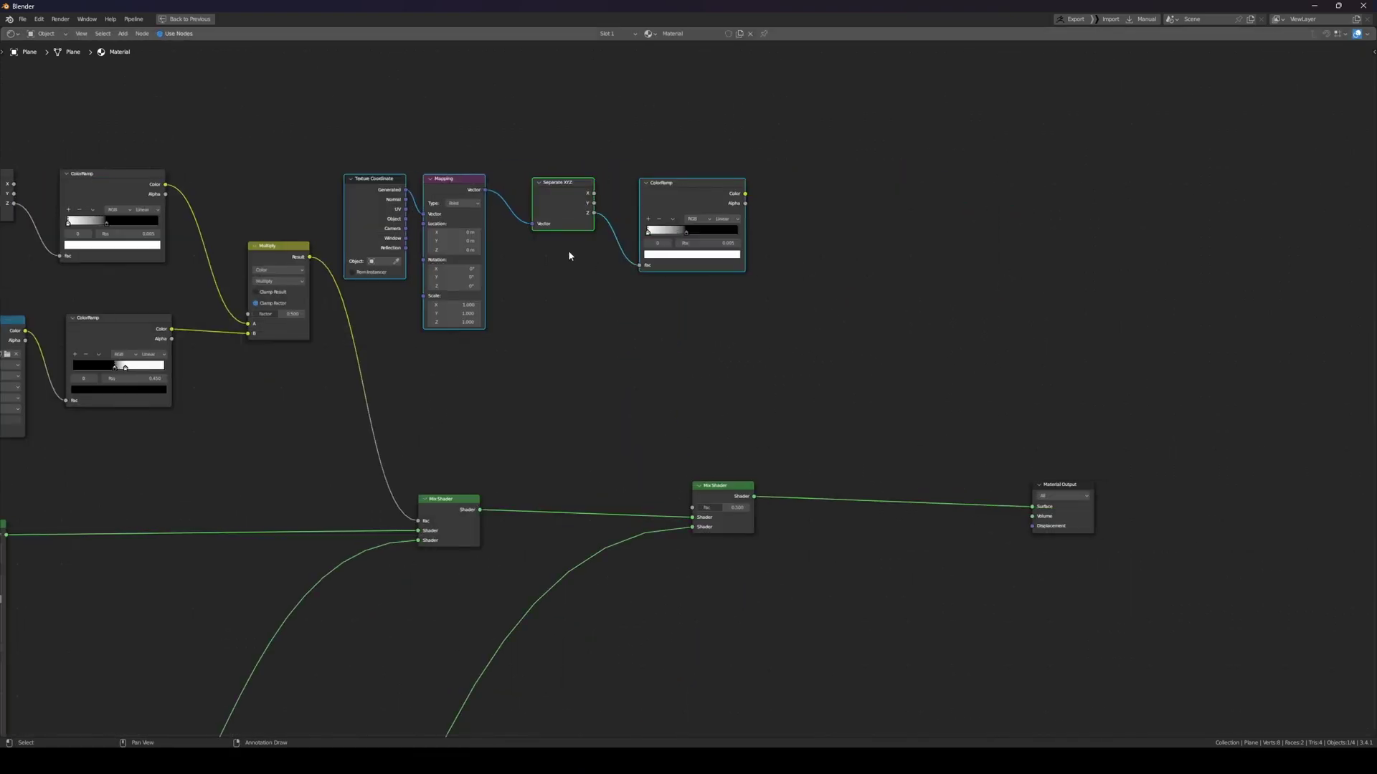
key("g")
left_click(623, 259)
Connect the duplicated ColorRamp's Color to the second Mix Shader's Fac, spread out the output nodes, and check the rendered wall
middle_click_drag(683, 450, 545, 443)
left_click_drag(593, 482, 805, 474)
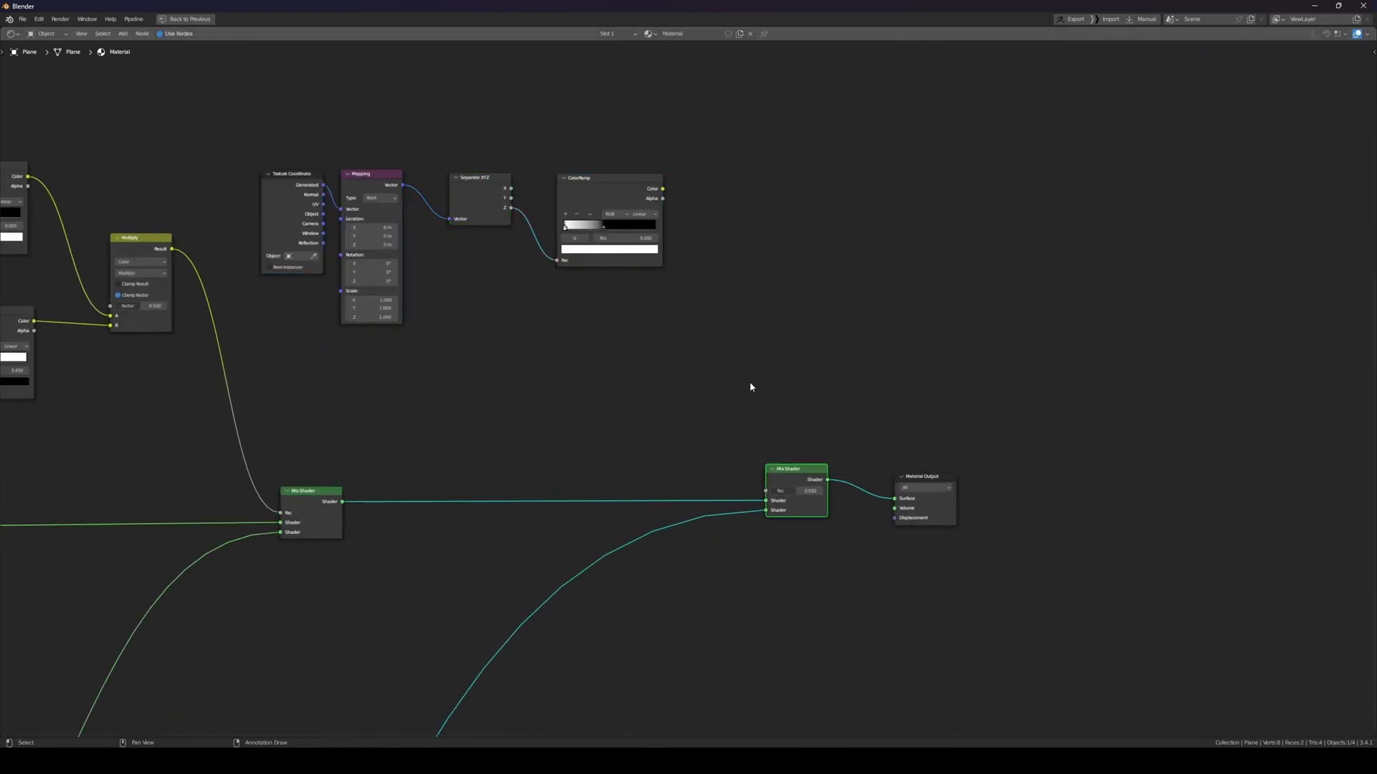
left_click_drag(664, 189, 767, 491)
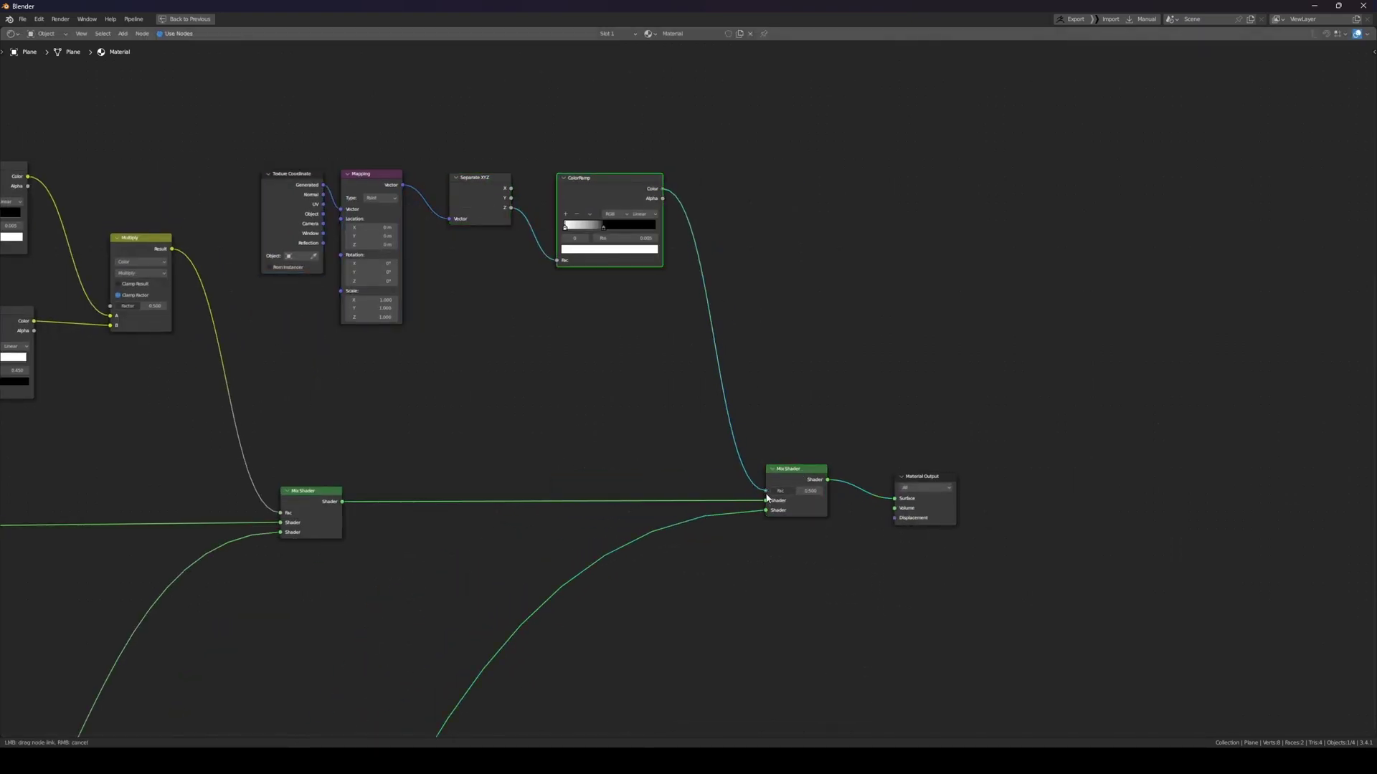
left_click_drag(937, 477, 1081, 471)
key("ctrl+space")
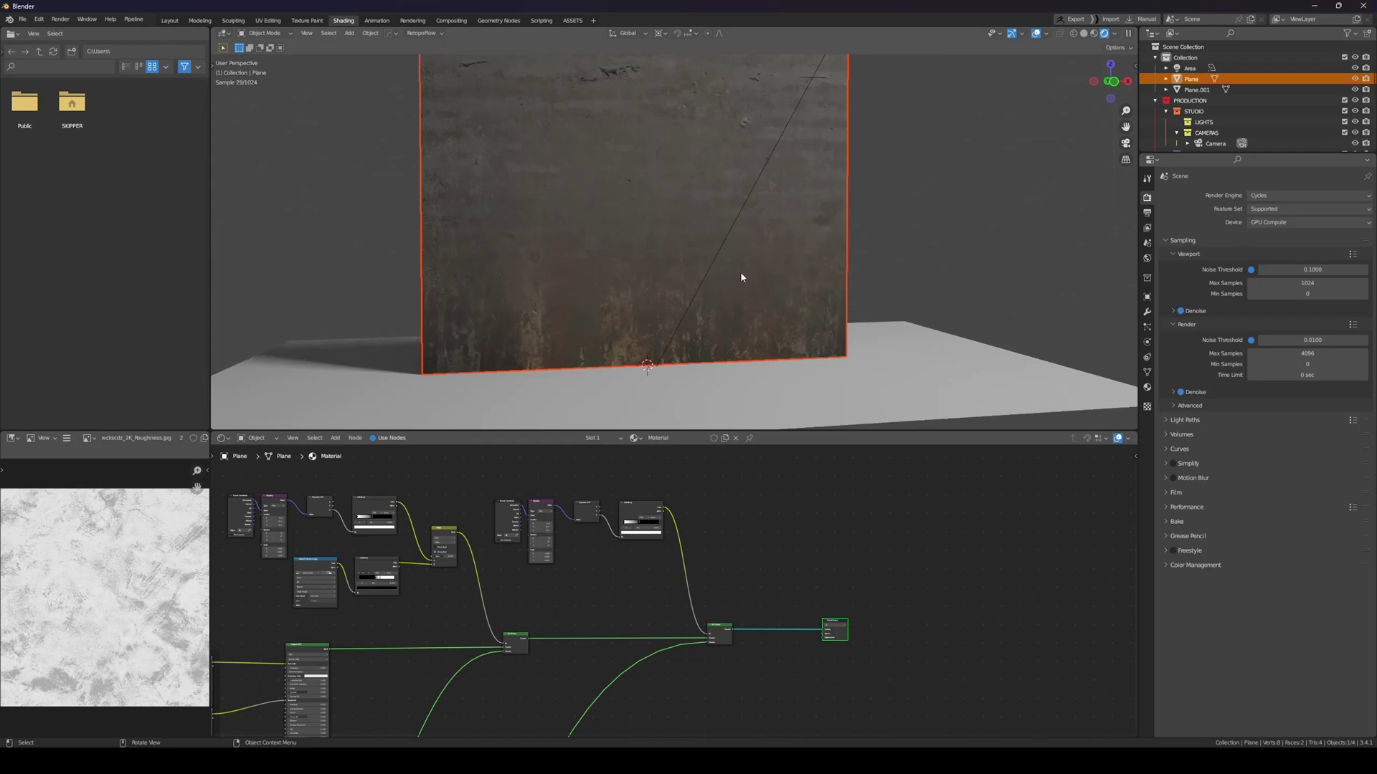
scroll(618, 560, "up", 3)
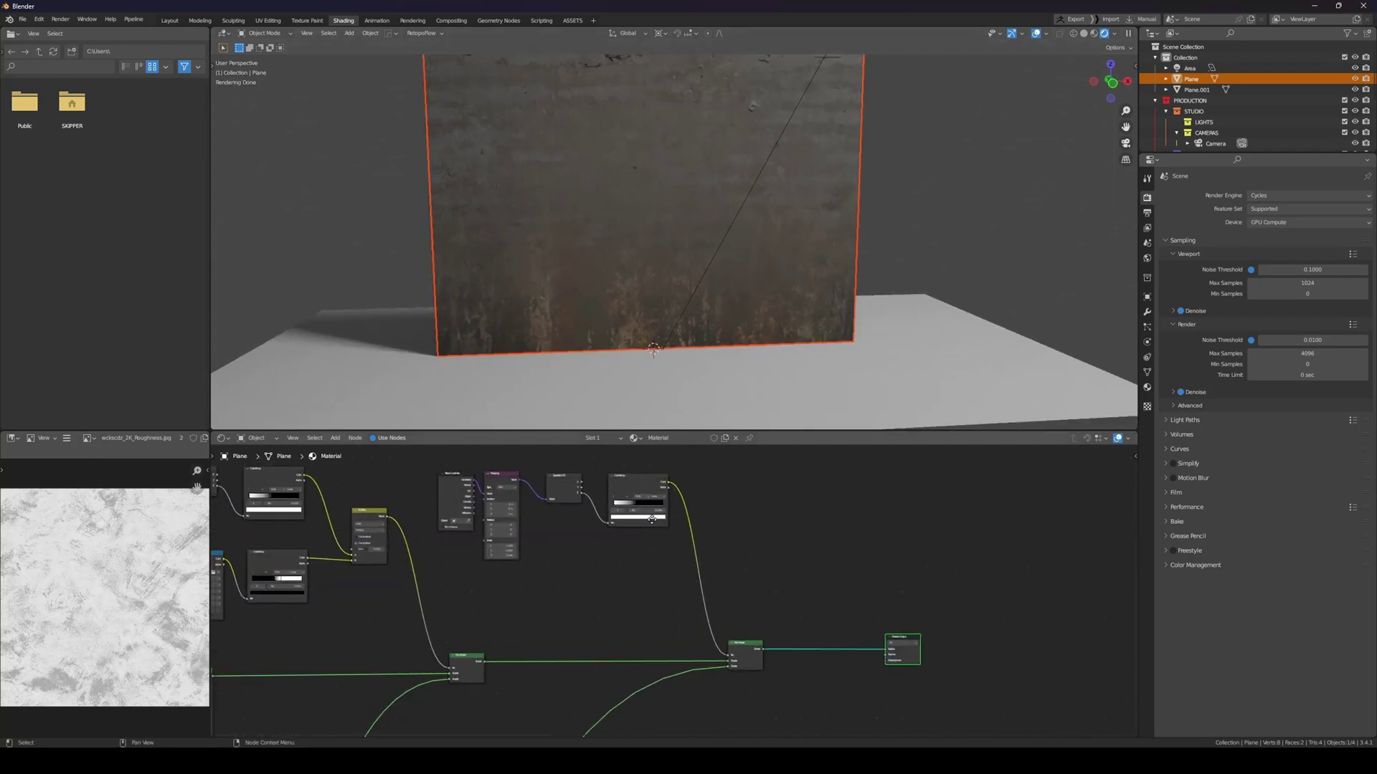
Set the duplicated ColorRamp's black stop to position 0.195 and shift the Separate XYZ node nearer to Mapping
left_click(651, 477)
scroll(714, 612, "up", 3)
left_click(701, 529)
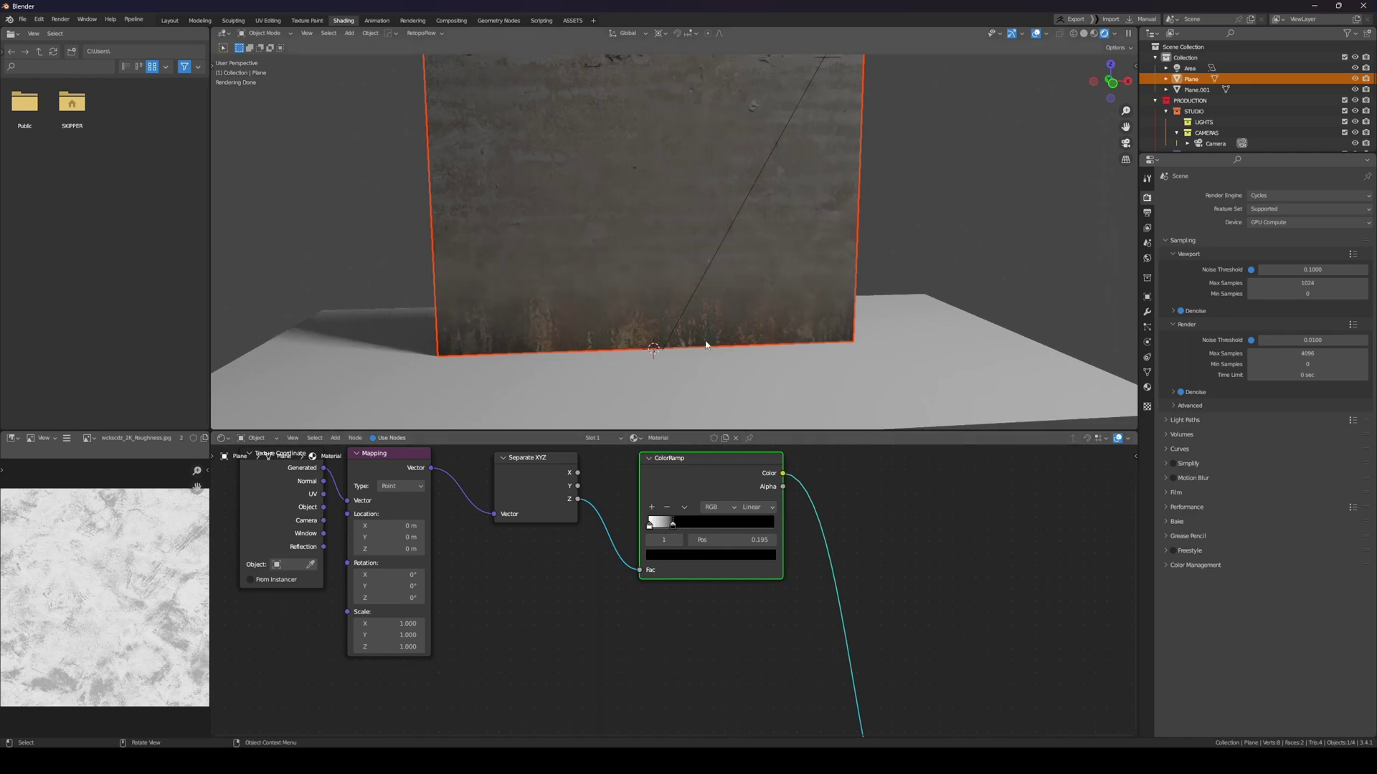
middle_click_drag(534, 505, 606, 549)
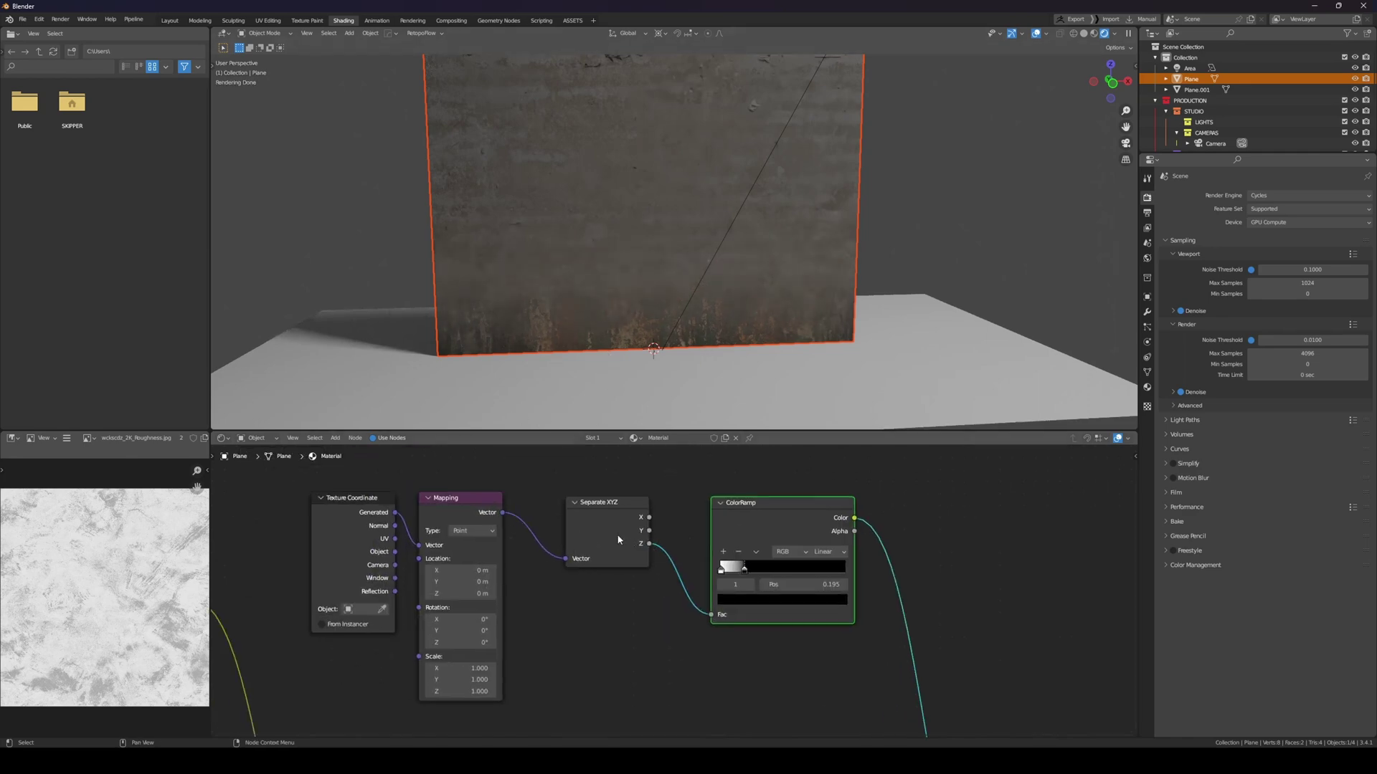
left_click_drag(618, 537, 593, 532)
Examine the damaged concrete blend along the wall's base from different angles and distances
scroll(728, 258, "down", 6)
middle_click_drag(728, 258, 777, 296)
scroll(839, 238, "up", 6)
left_click(859, 214)
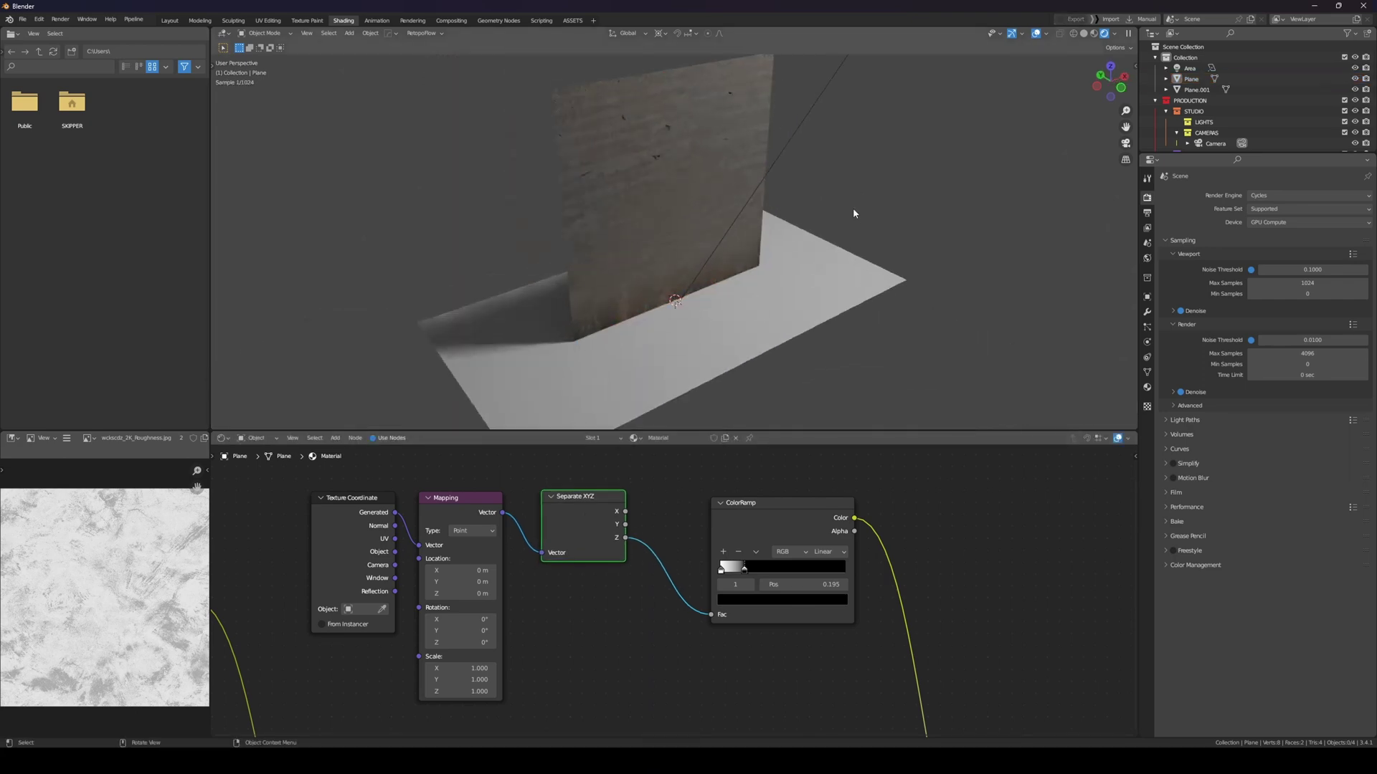
middle_click_drag(859, 214, 784, 221)
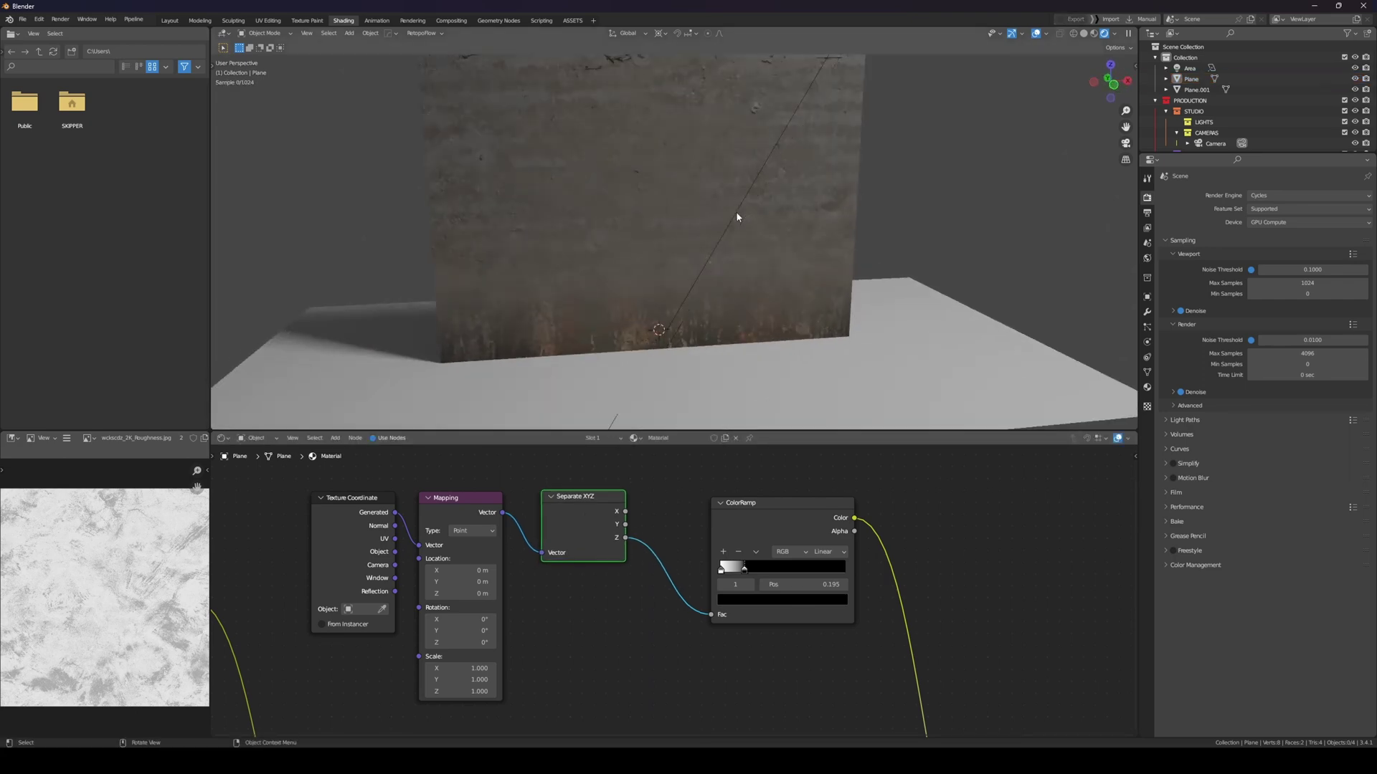
scroll(709, 252, "down", 2)
scroll(673, 282, "up", 4)
scroll(672, 283, "down", 3)
Preview the damaged concrete's Principled BSDF alone on the wall and select the wall plane
scroll(802, 531, "down", 10)
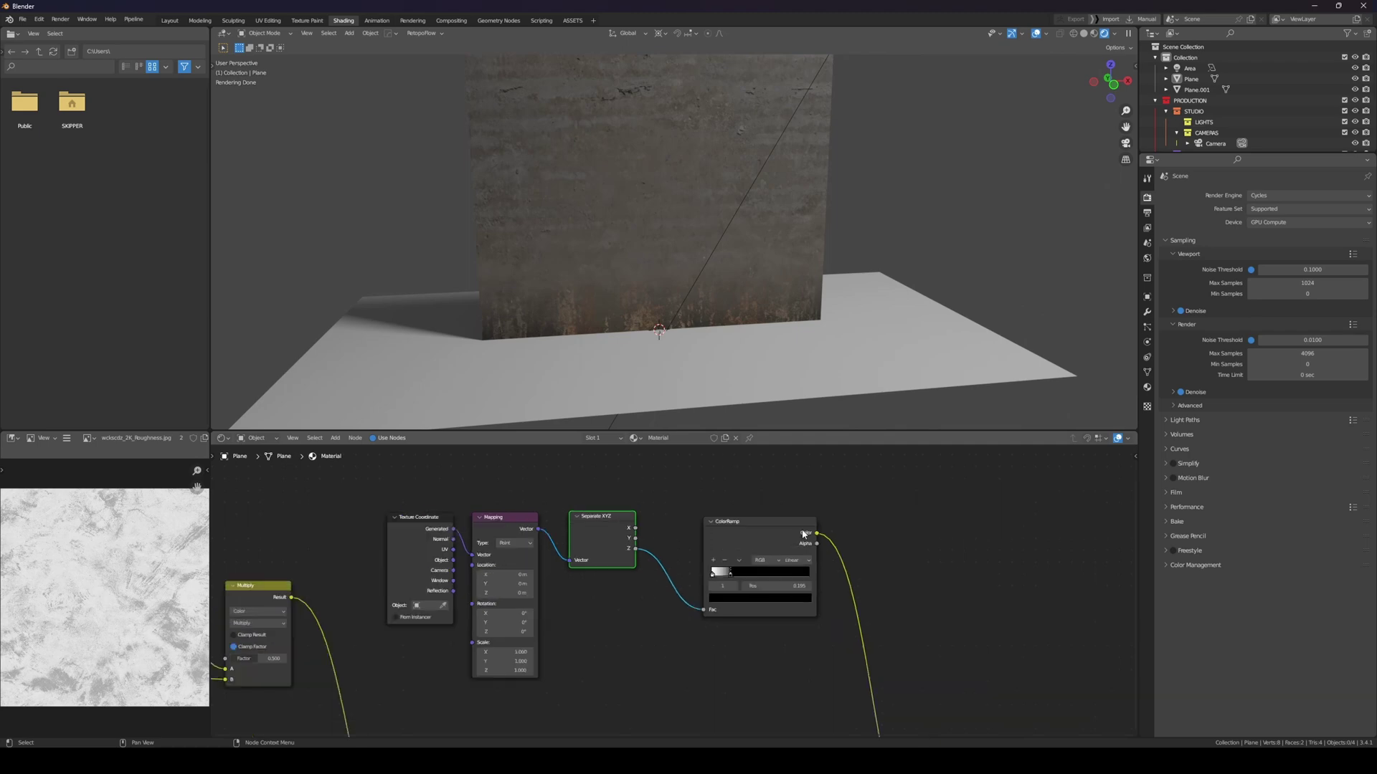
middle_click_drag(795, 618, 906, 355)
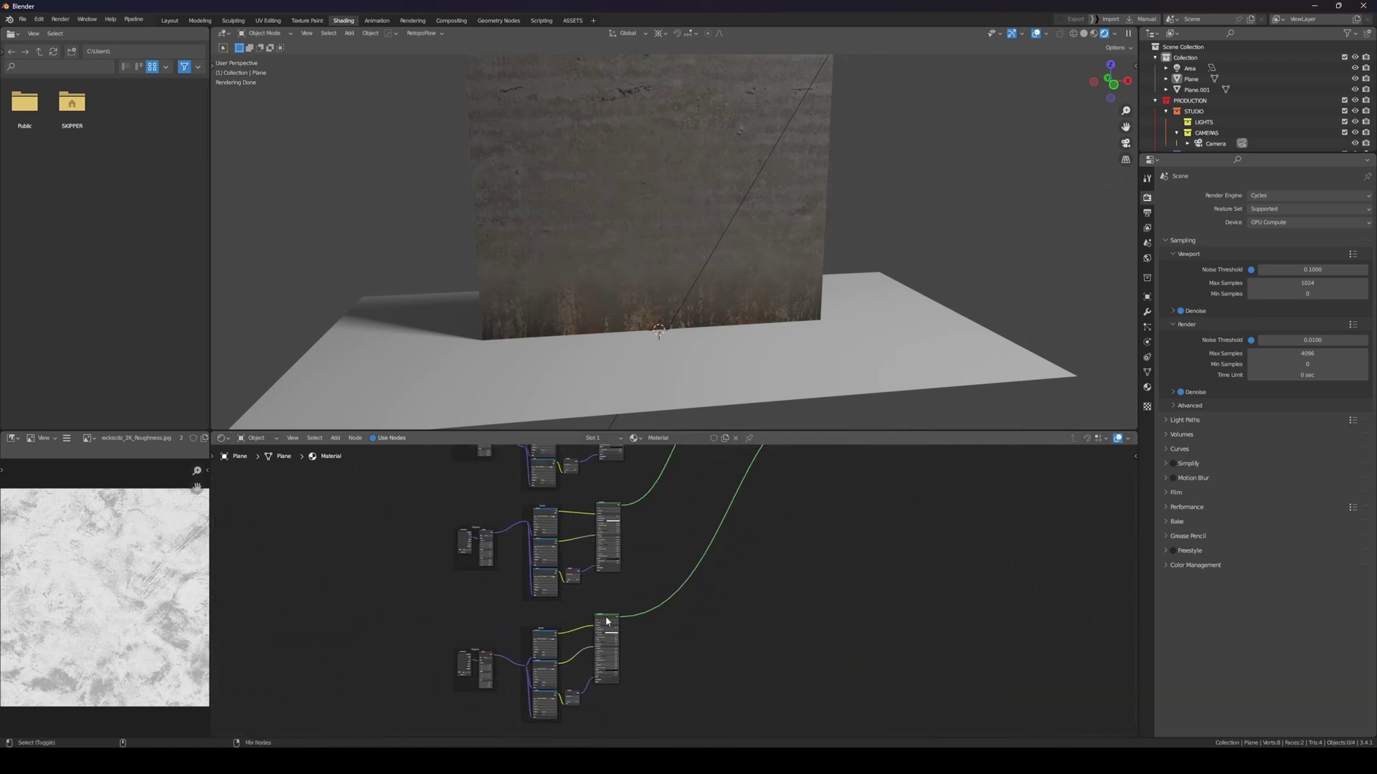
left_click(608, 622, "ctrl+shift")
scroll(673, 246, "up", 3)
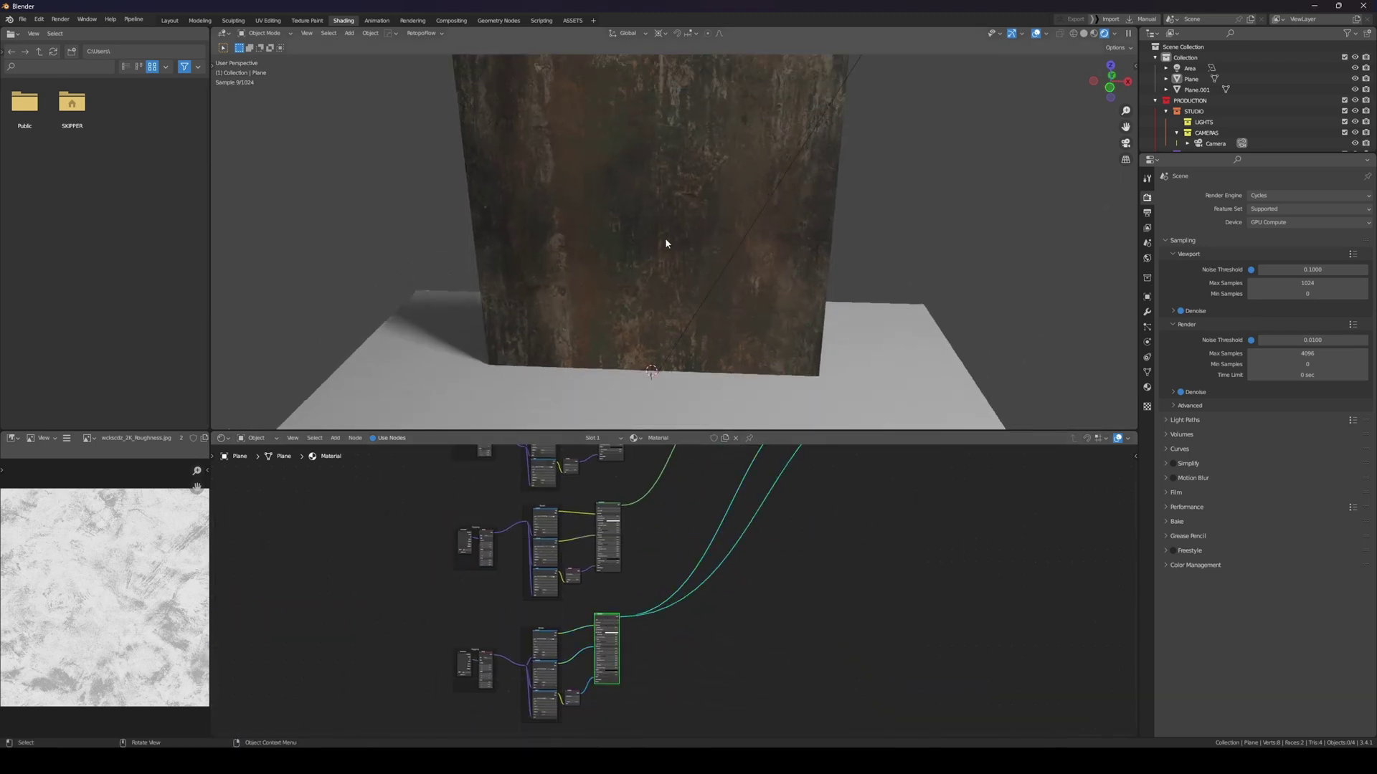
scroll(666, 245, "down", 3)
left_click(654, 204)
scroll(654, 204, "up", 1)
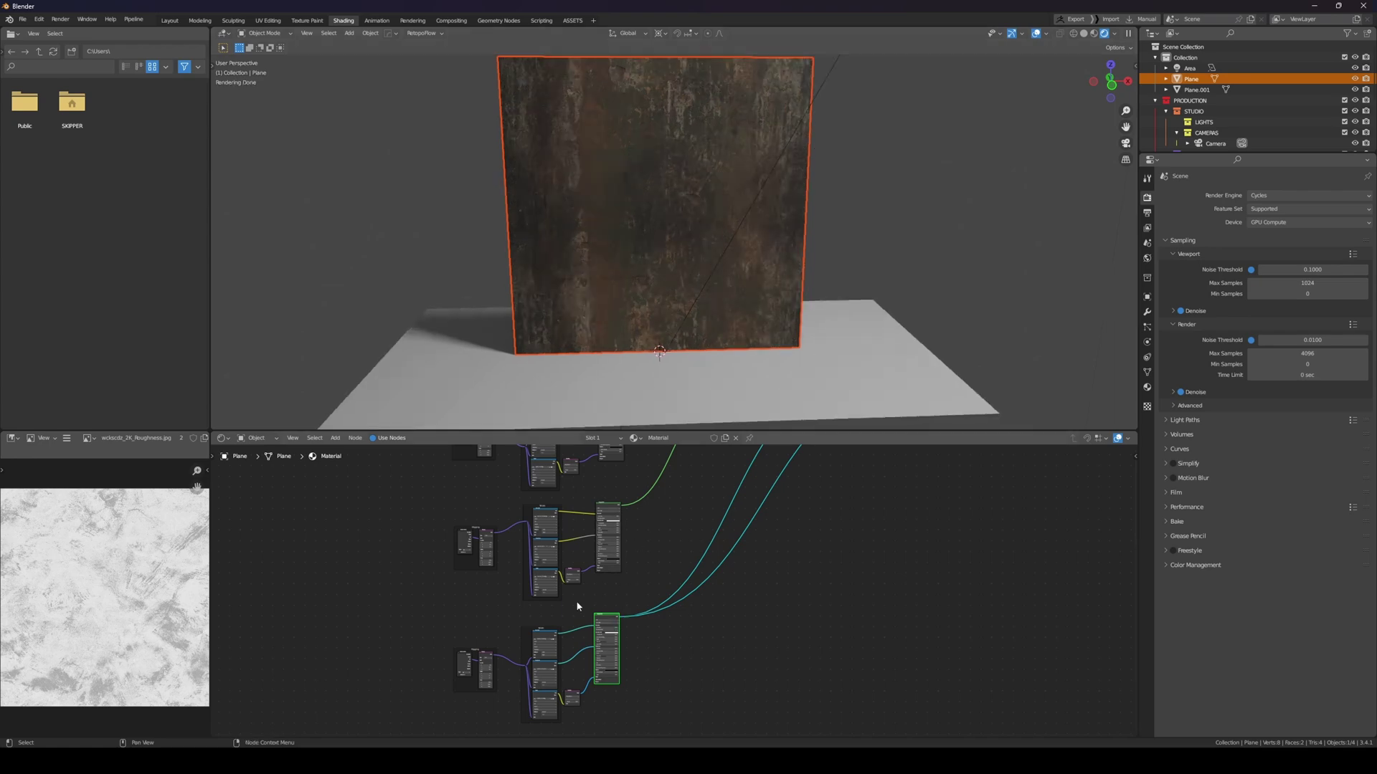
scroll(578, 606, "up", 3)
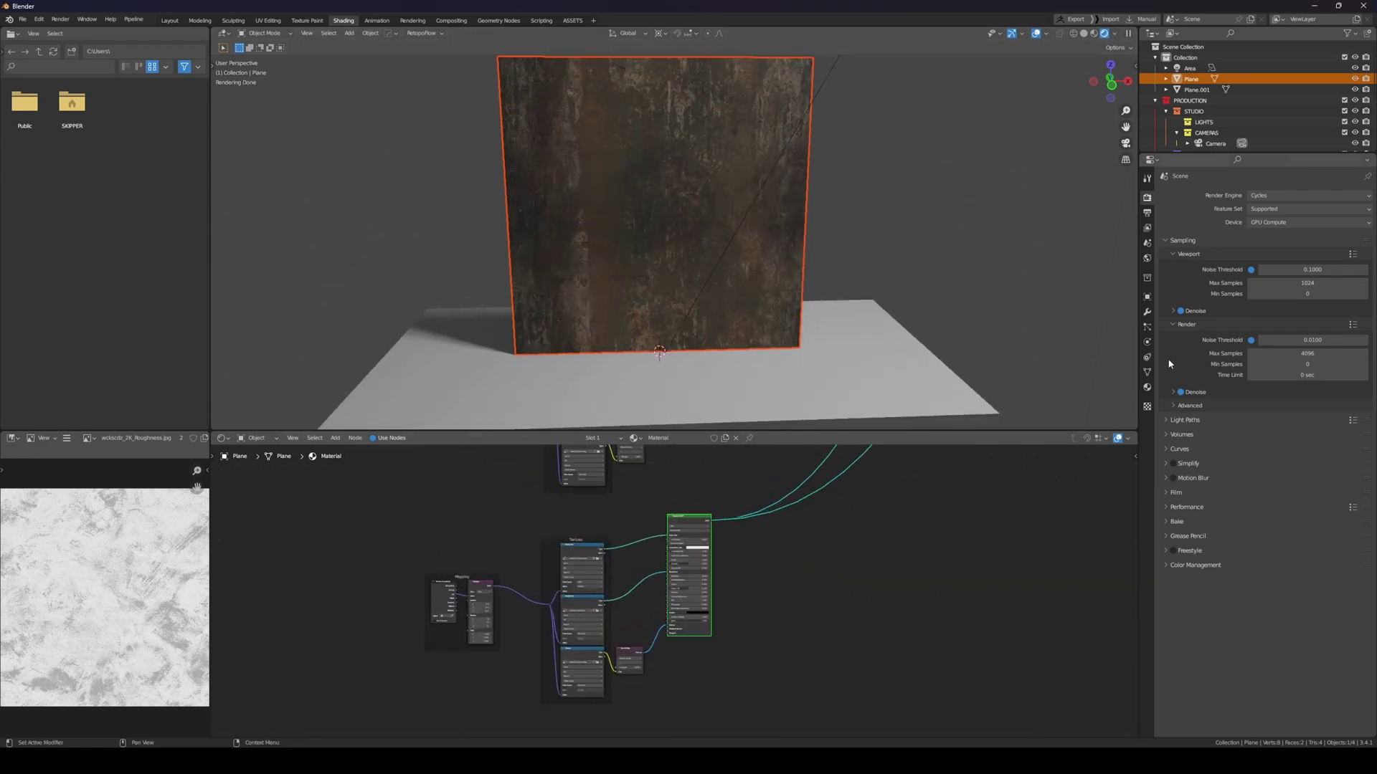
Add a second UV map named blend1 to the wall plane and unwrap its face into it
left_click(1147, 372)
left_click(1362, 375)
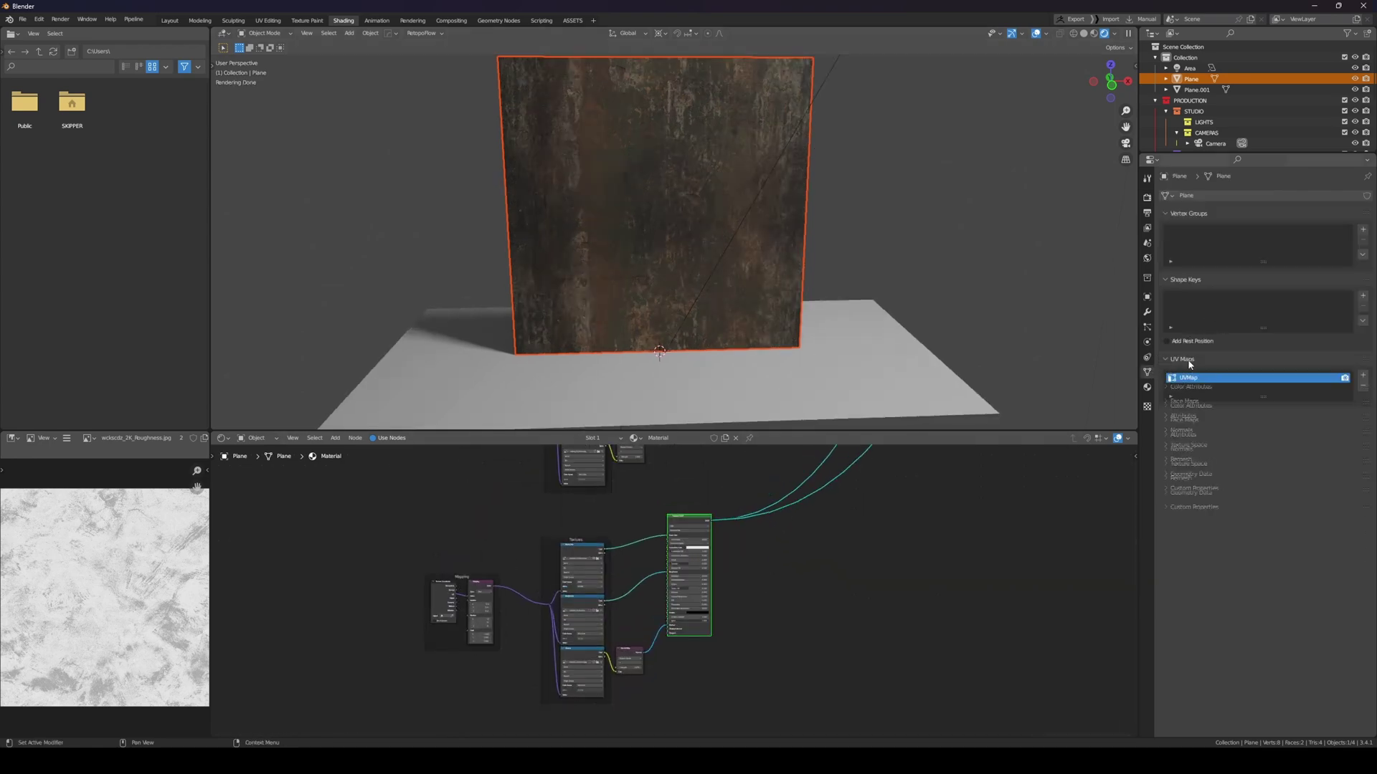
left_click(1362, 375)
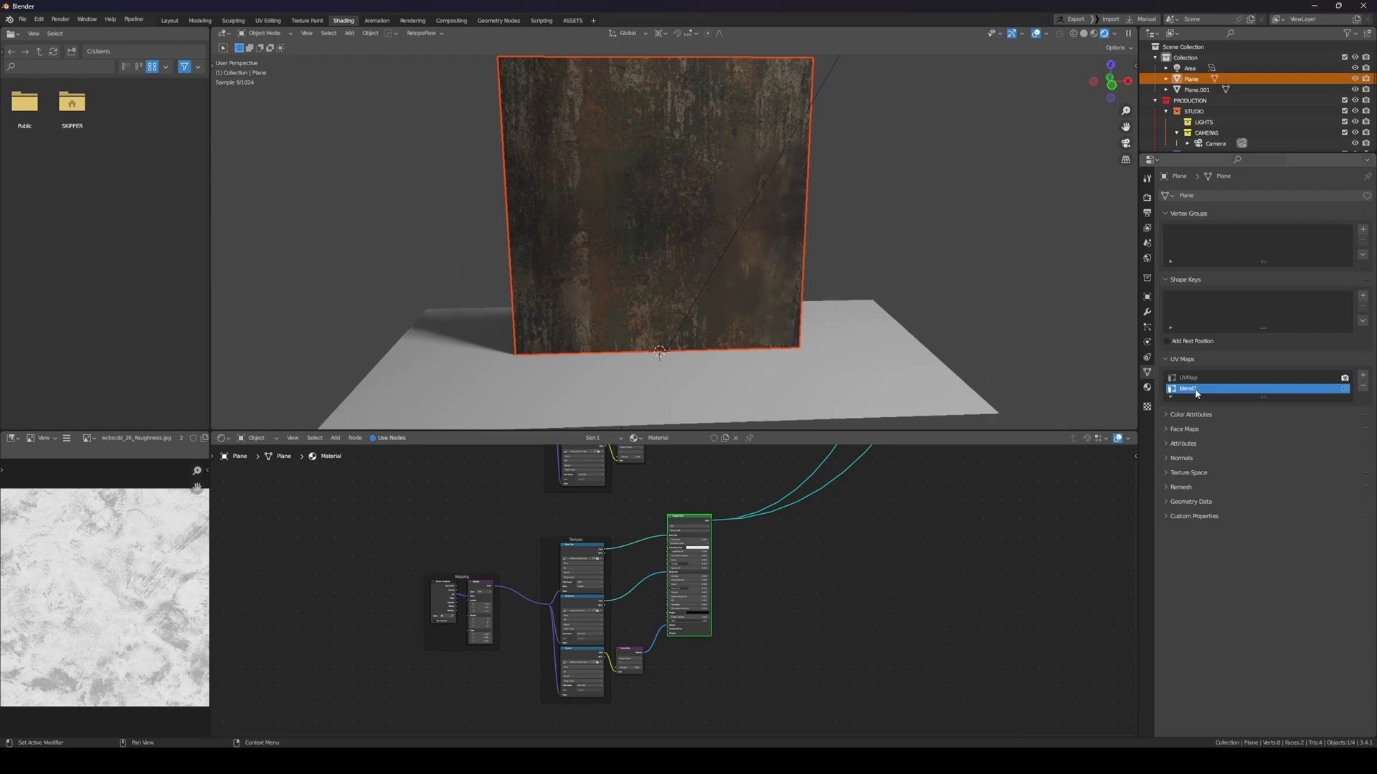
key("Tab")
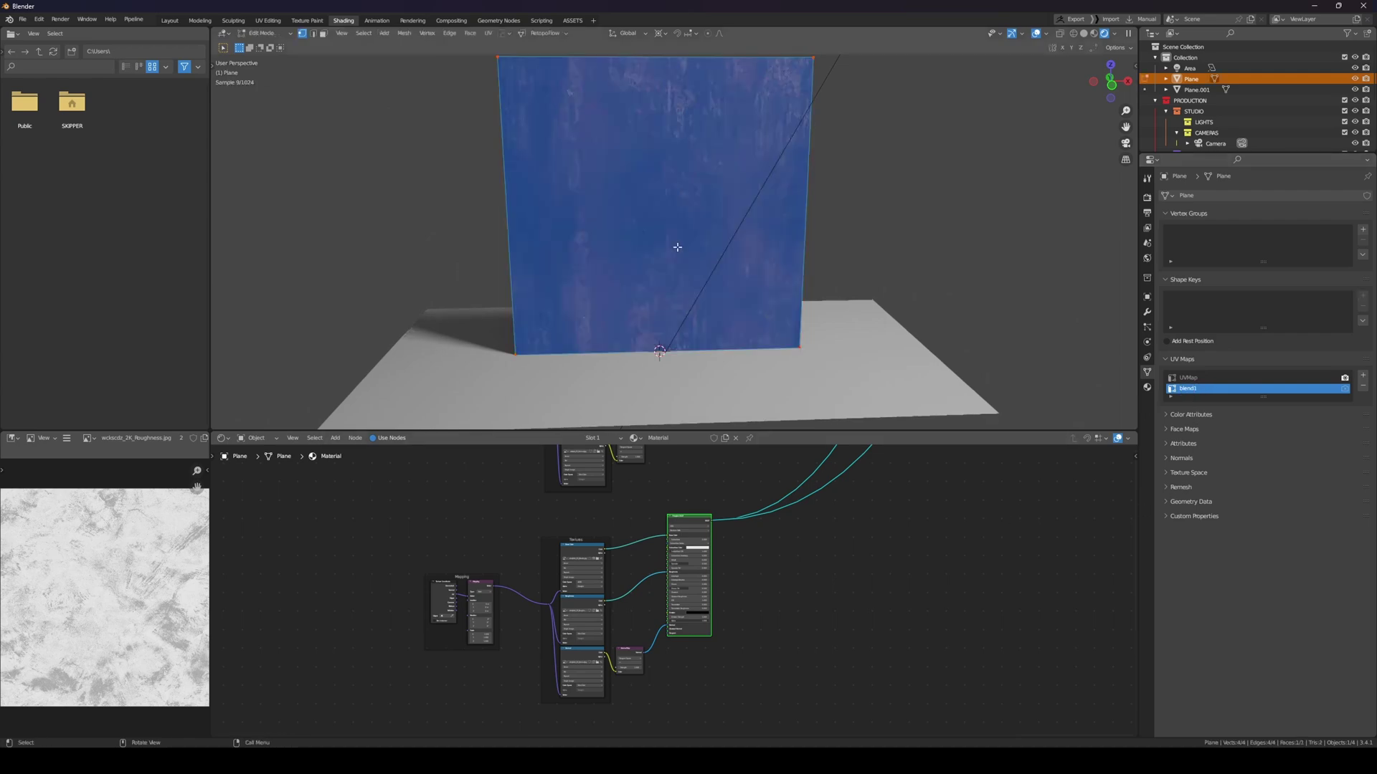
key("u")
left_click(677, 247)
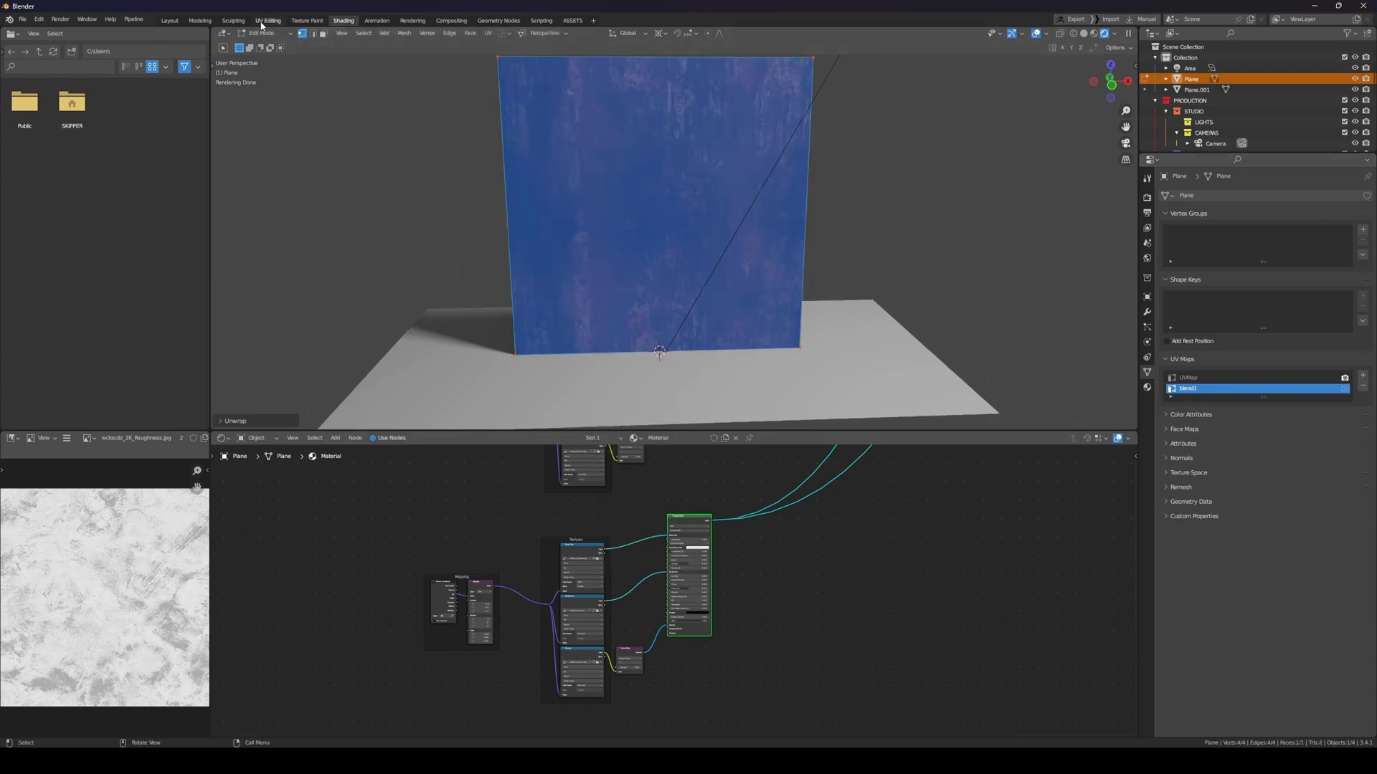
In the UV Editing workspace, rotate the wall's entire UV island by a quarter turn and return to Object Mode
left_click(267, 20)
key("KP_1")
key("KP_Decimal")
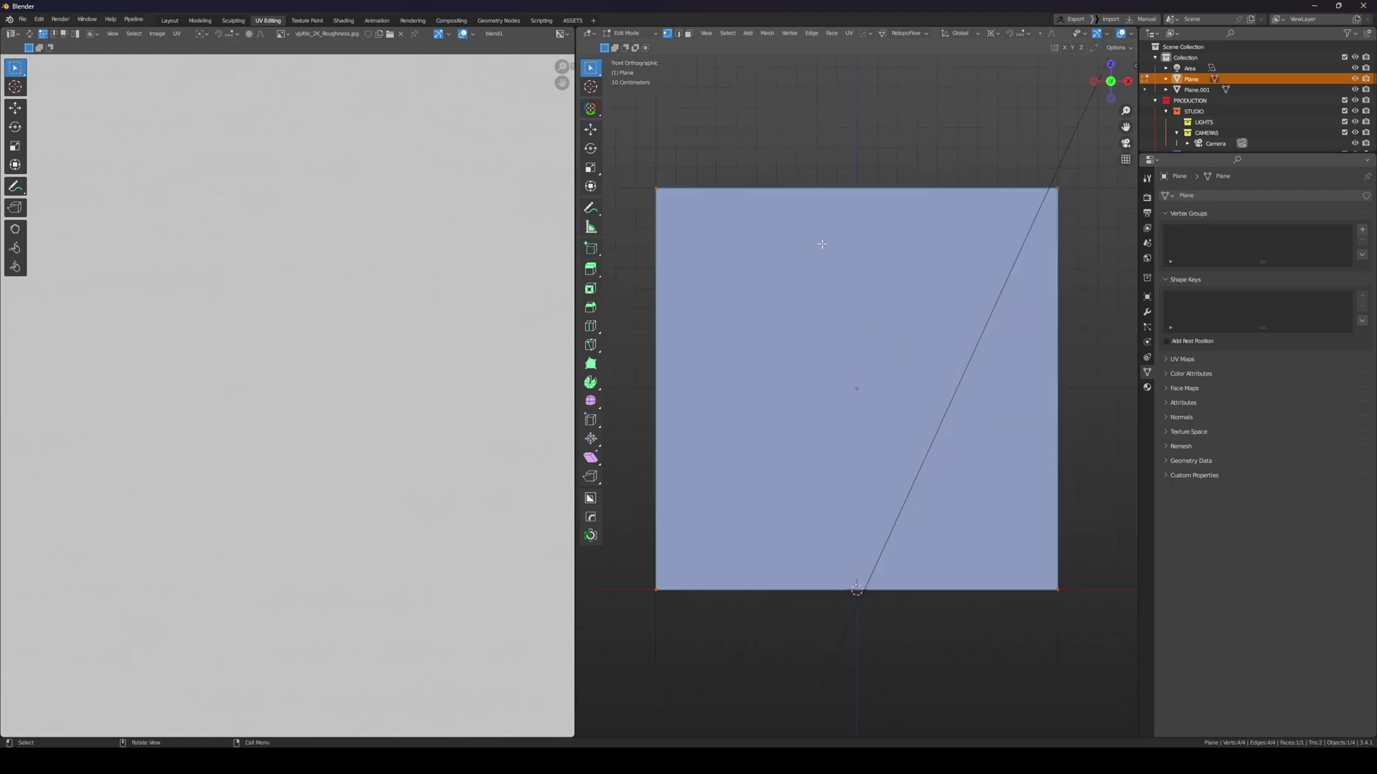
middle_click_drag(817, 241, 857, 263)
middle_click_drag(1090, 34, 1018, 40)
left_click(1128, 34)
left_click(1166, 181)
scroll(324, 313, "down", 4)
key("a")
scroll(436, 372, "up", 2)
key("r")
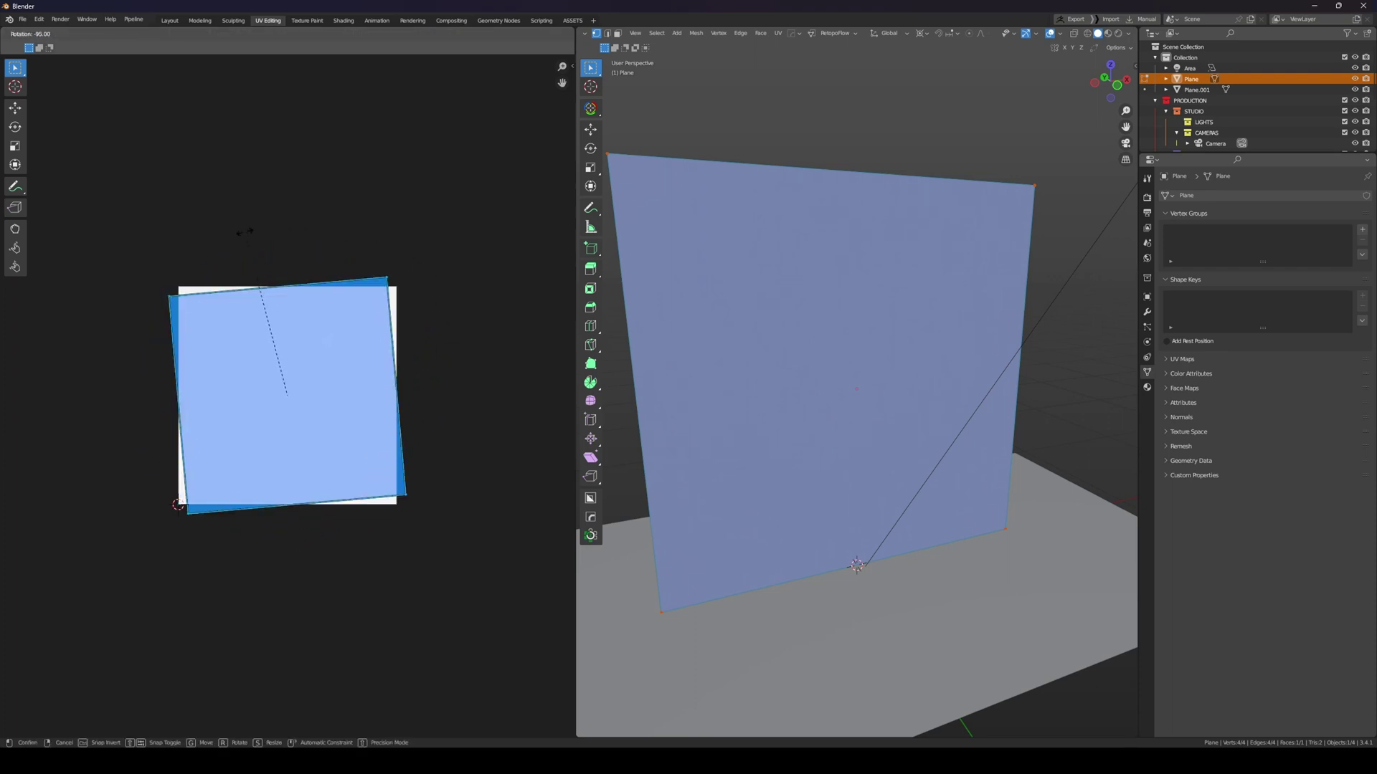
left_click(252, 232, "ctrl")
scroll(784, 259, "down", 1)
middle_click_drag(784, 258, 773, 258)
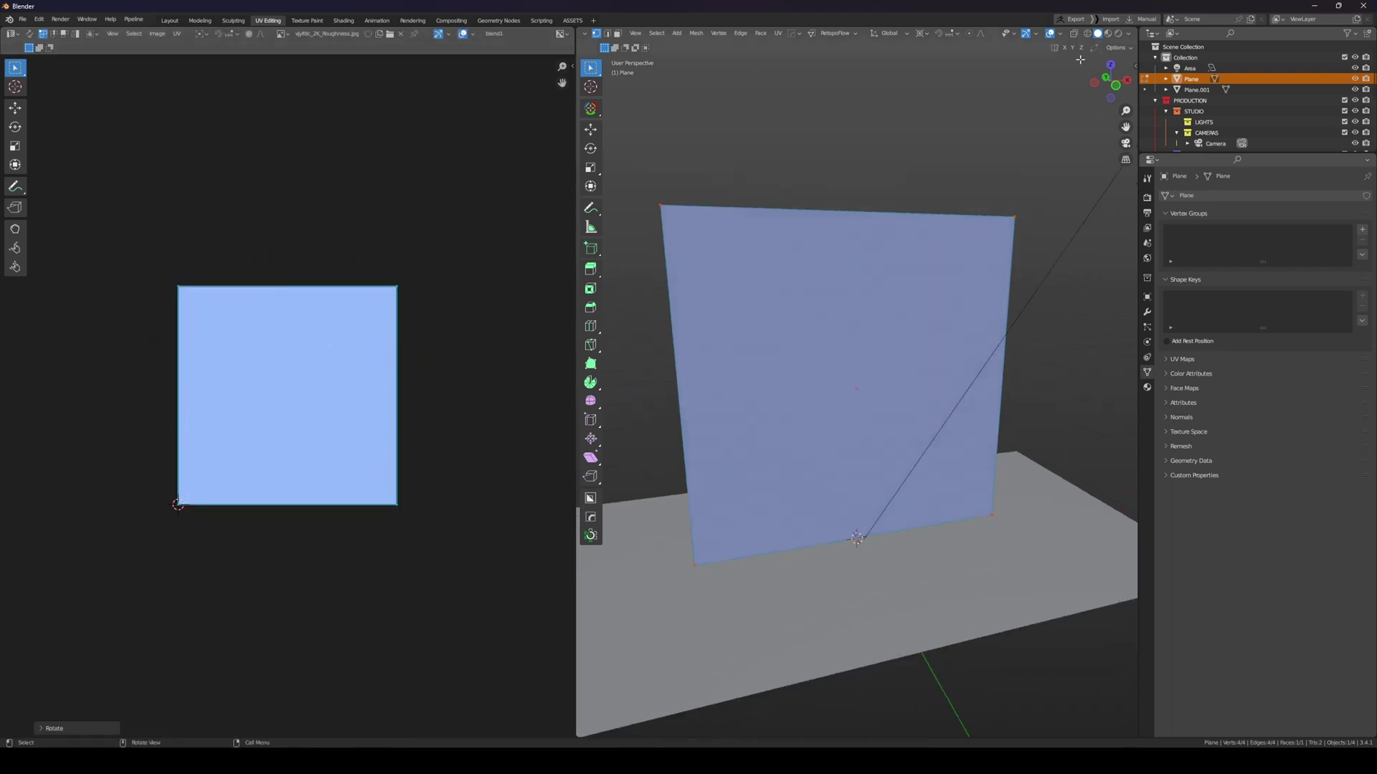
key("Tab")
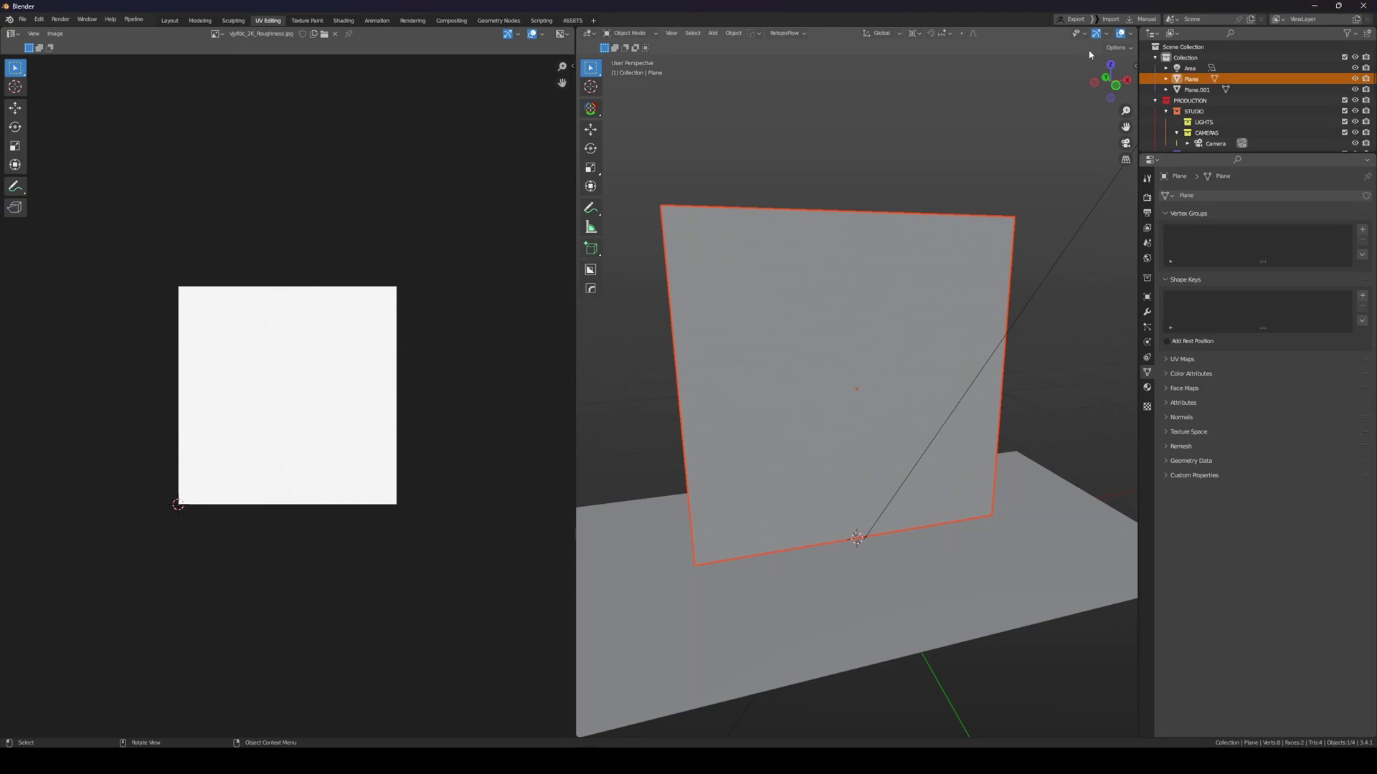
Make the damaged concrete's albedo texture active in Shading, then select all the wall's UVs over that image in the UV Editing workspace
left_click(343, 21)
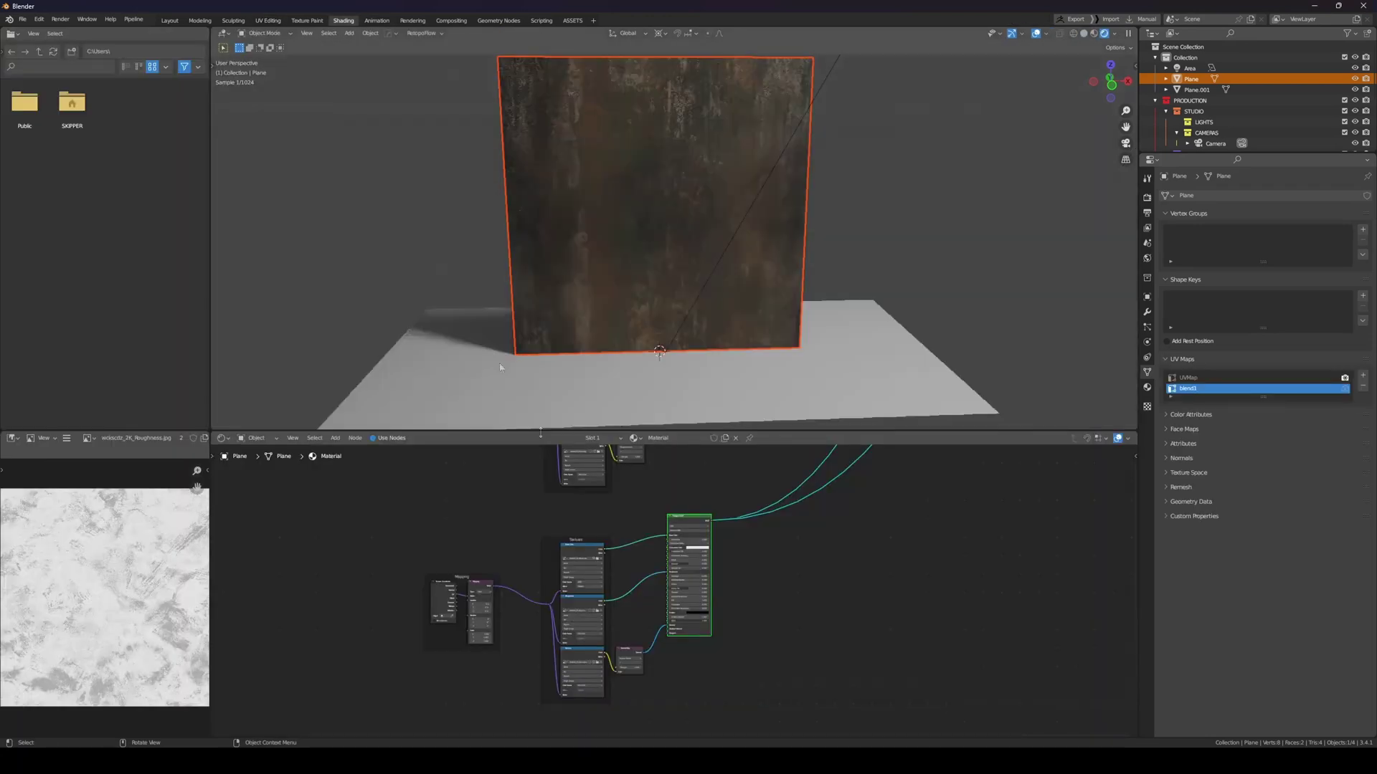
left_click(584, 571)
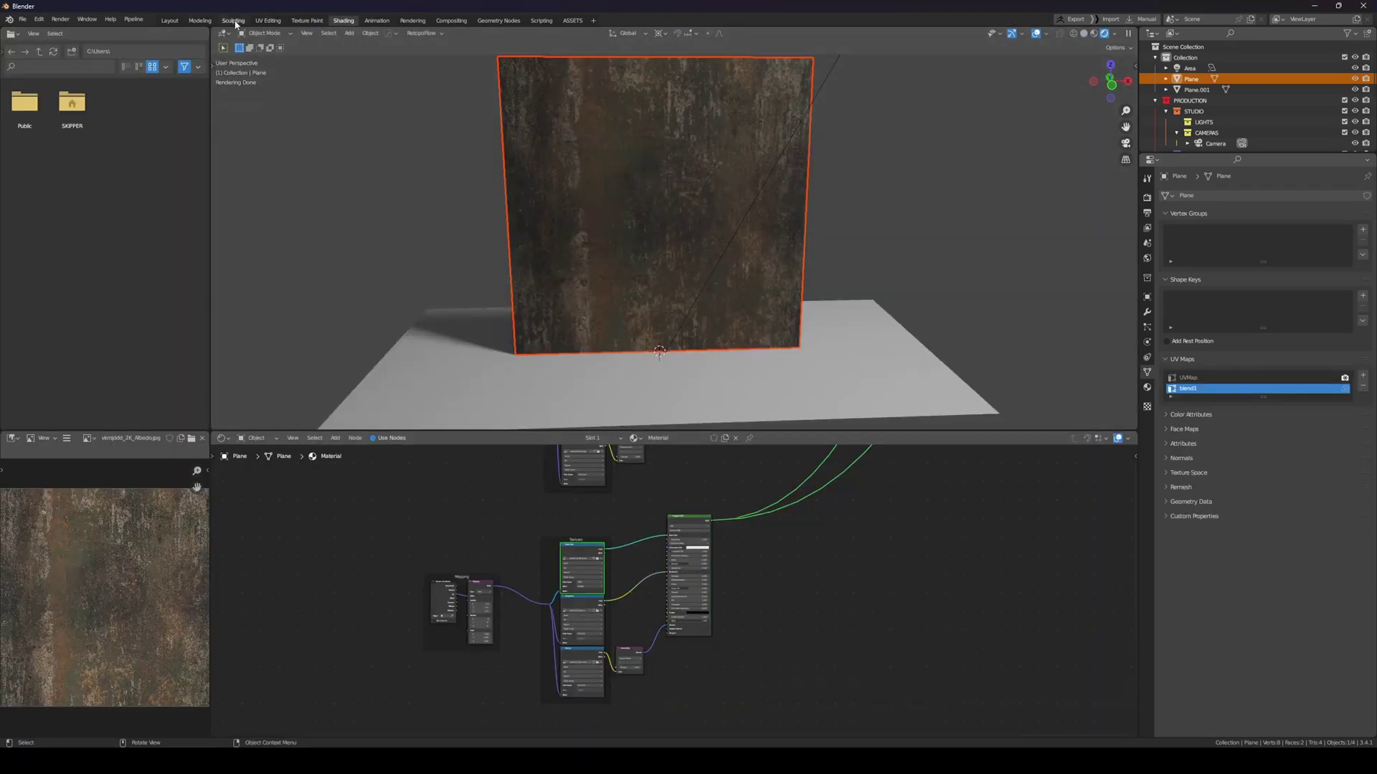
left_click(268, 20)
left_click_drag(471, 207, 71, 624)
scroll(427, 310, "up", 1)
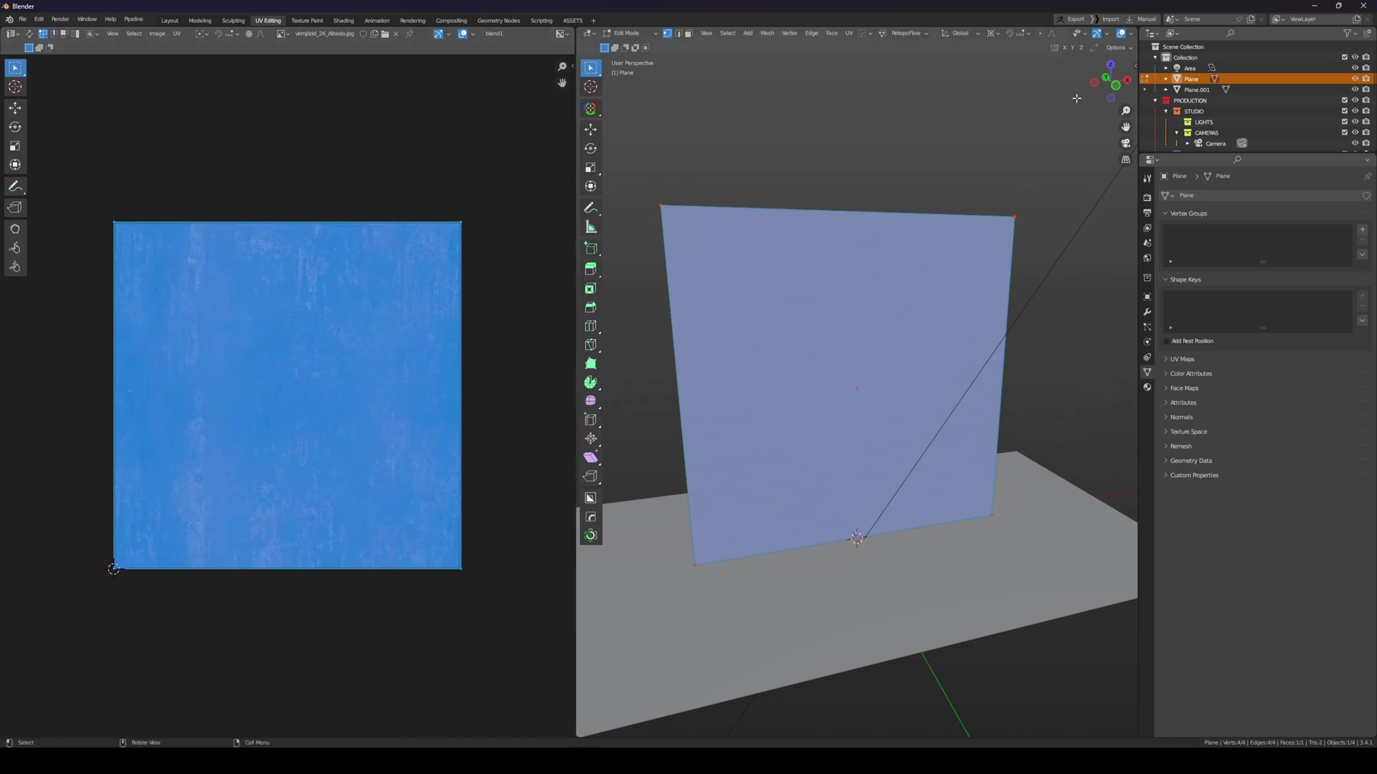
Switch the UV Editing workspace's 3D viewport to Material Preview shading while the wall plane is in Edit Mode
scroll(980, 270, "down", 2)
left_click(958, 228)
key("Tab")
middle_click_drag(953, 247, 938, 250)
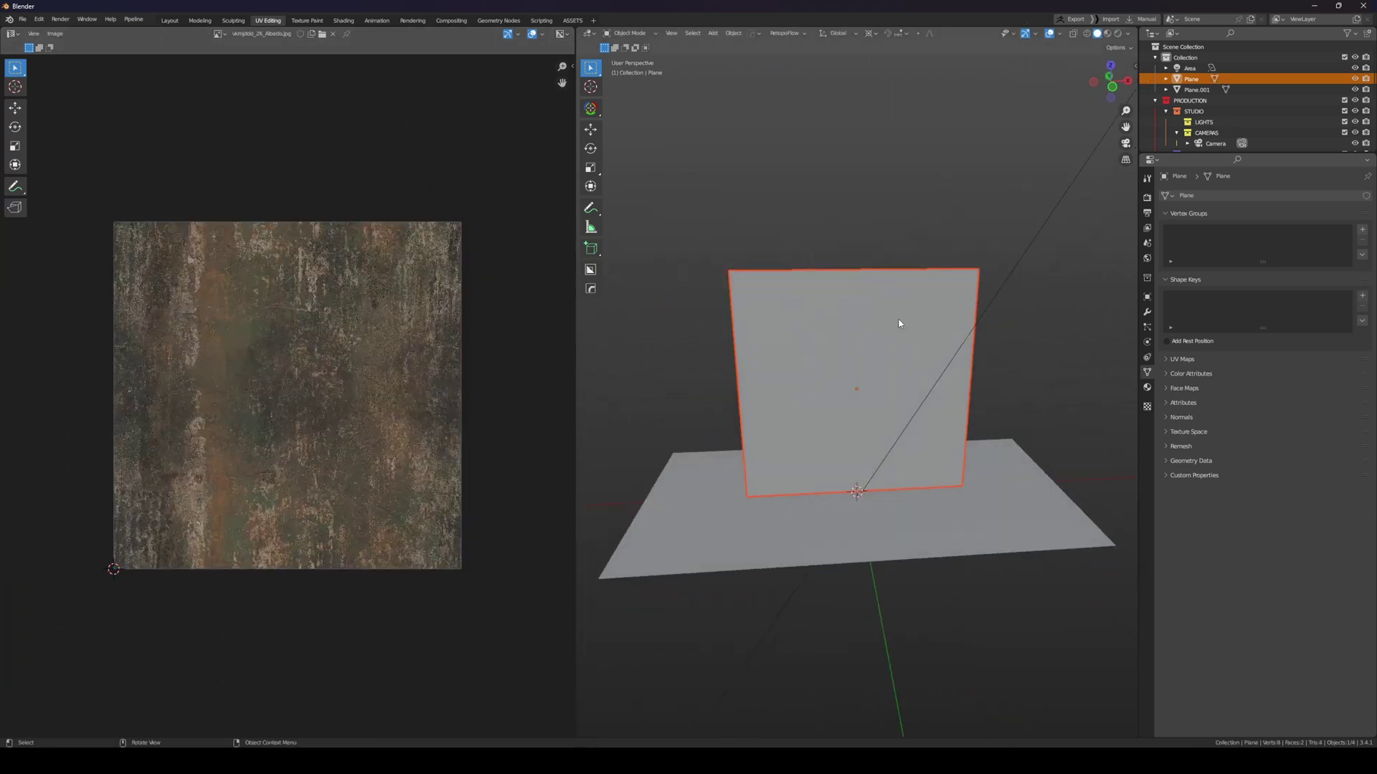
key("Tab")
left_click(1130, 48)
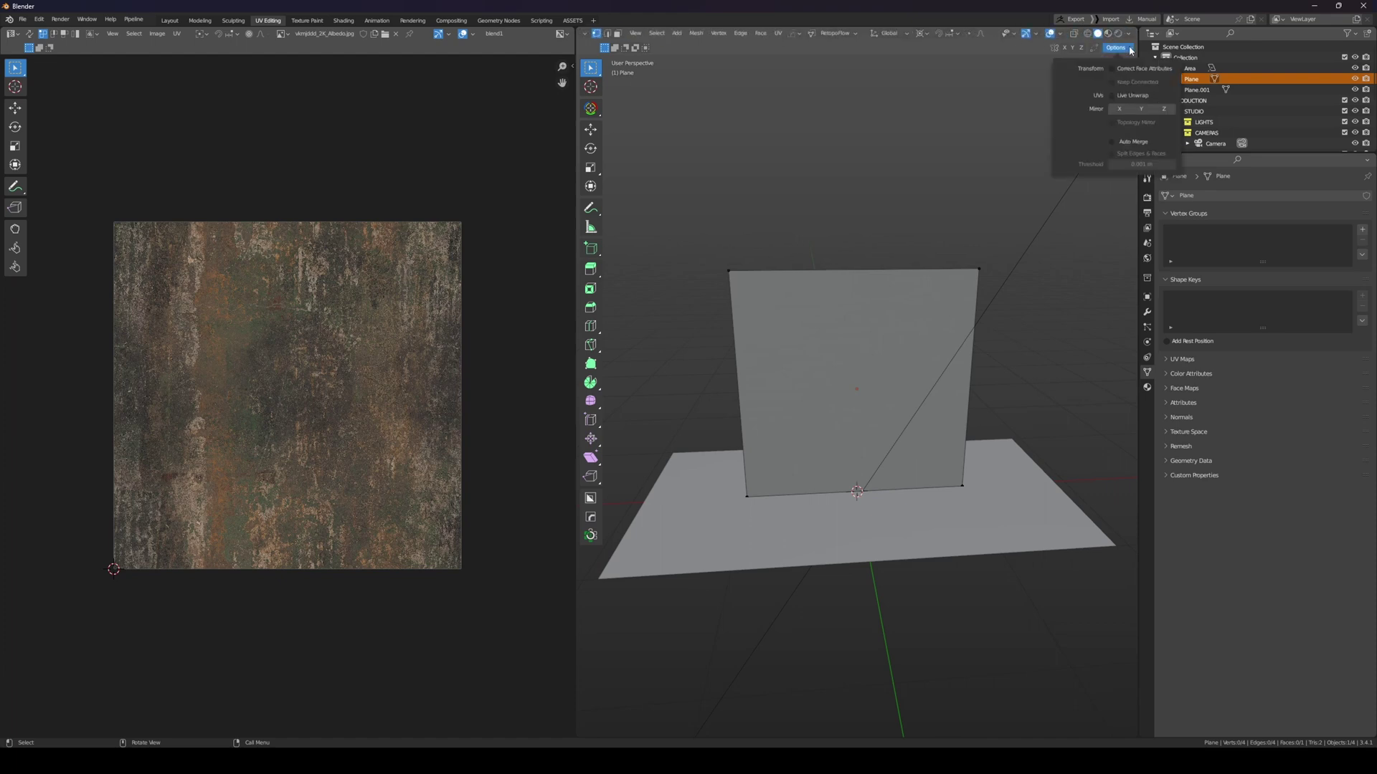
left_click(1130, 35)
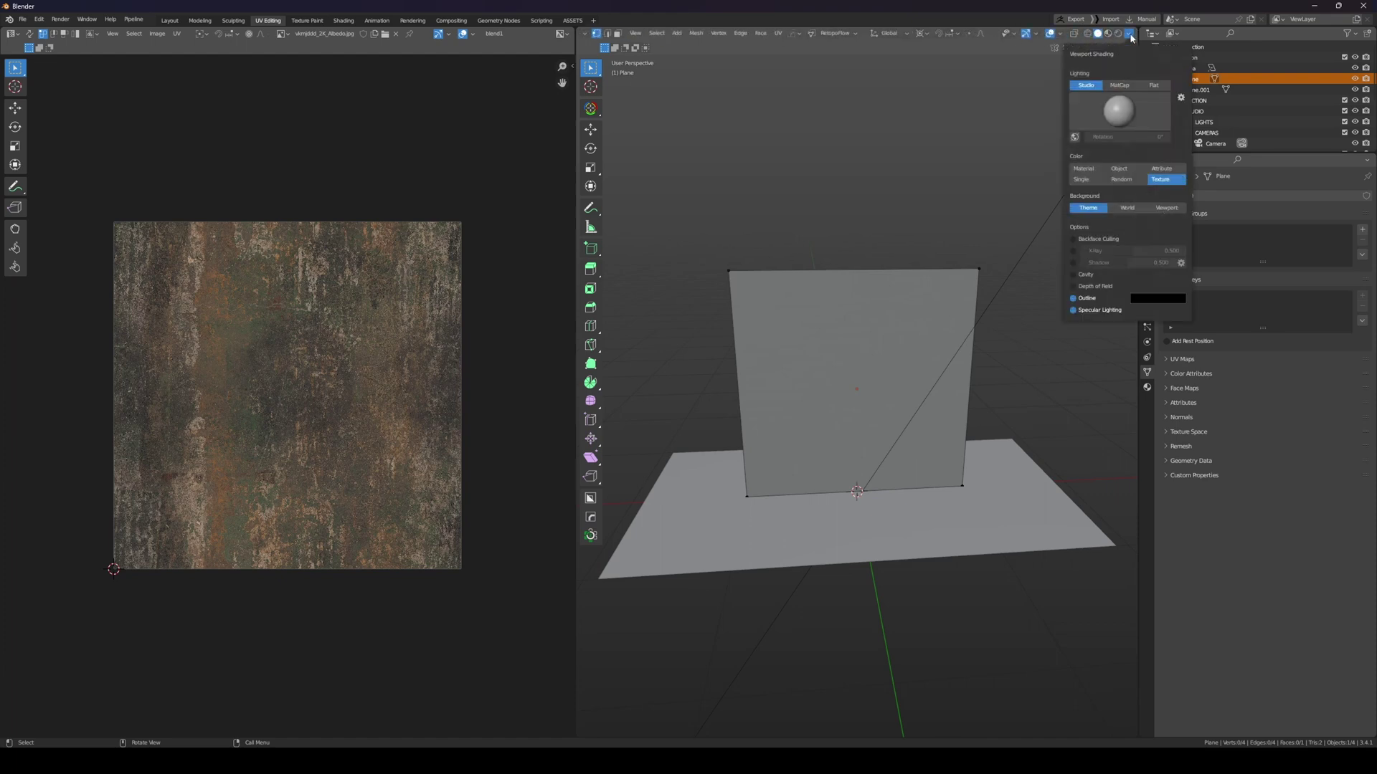
left_click(1107, 34)
scroll(853, 322, "up", 2)
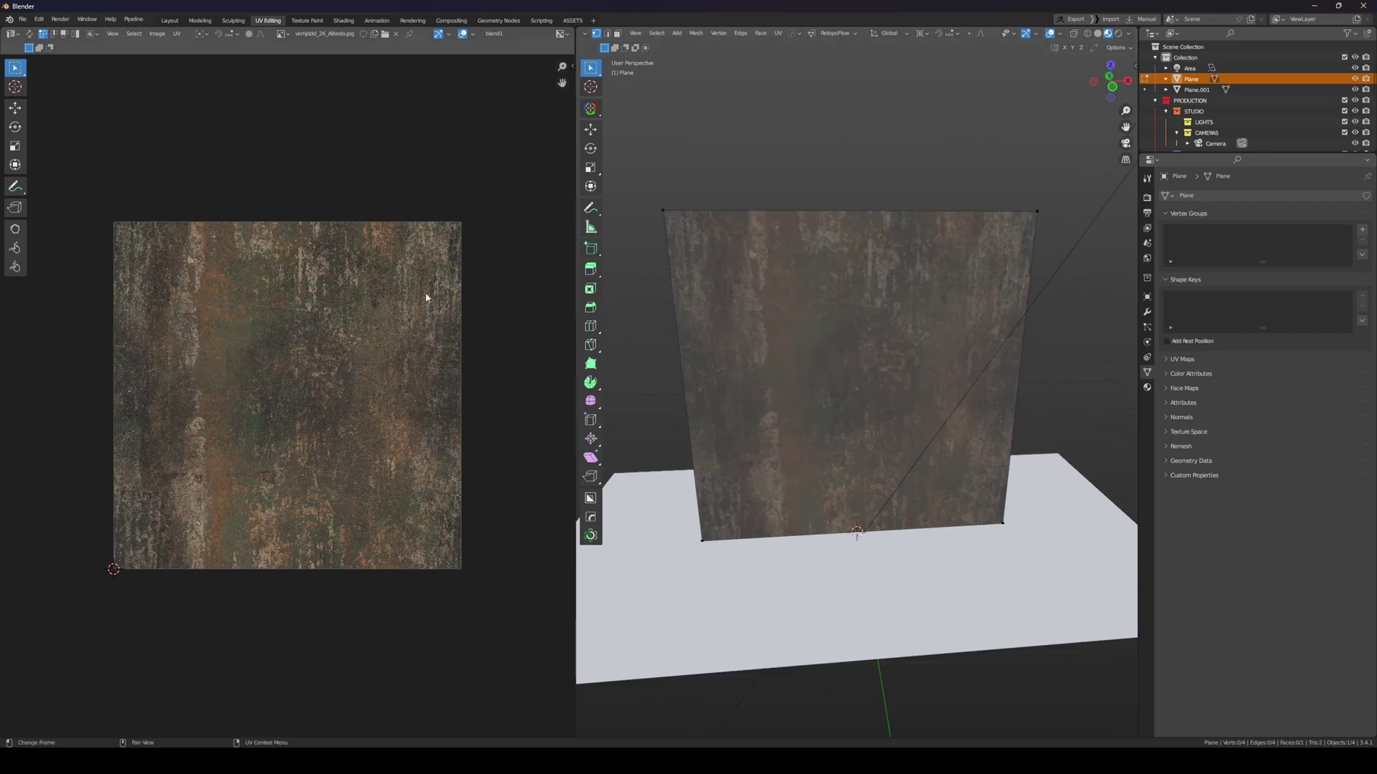
Try rotating the wall's entire UV island over the damaged concrete's albedo, and undo the last action
scroll(552, 264, "down", 1)
key("a")
key("r")
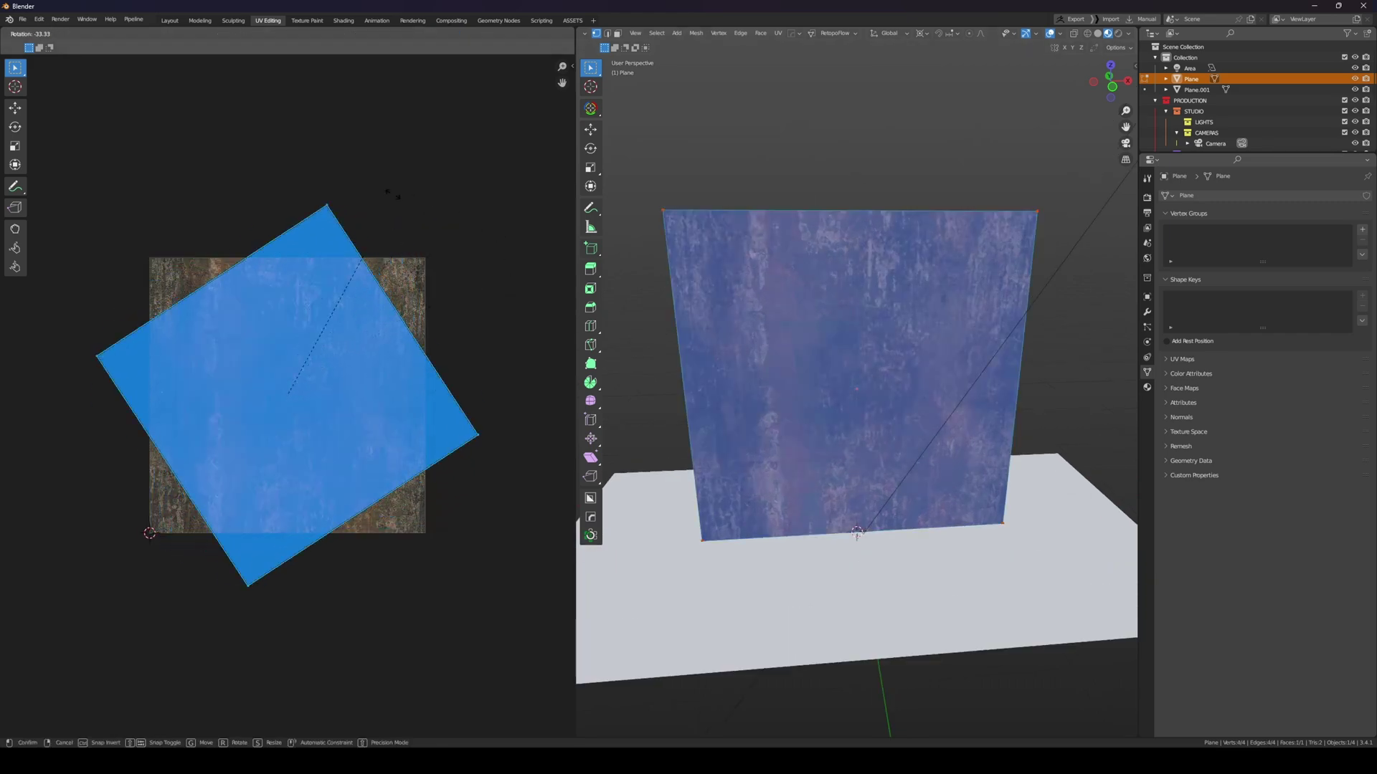
left_click(205, 246)
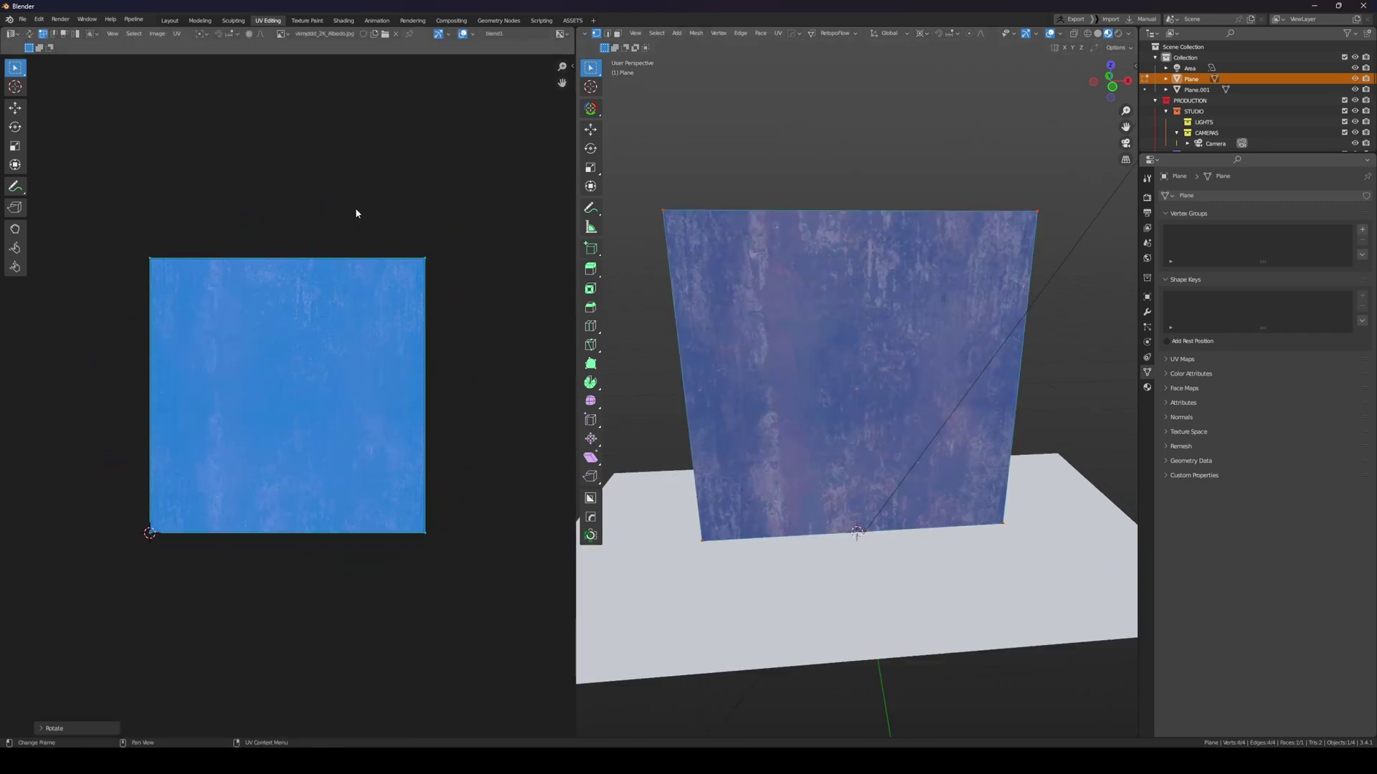
scroll(882, 241, "down", 1)
middle_click_drag(882, 241, 909, 242)
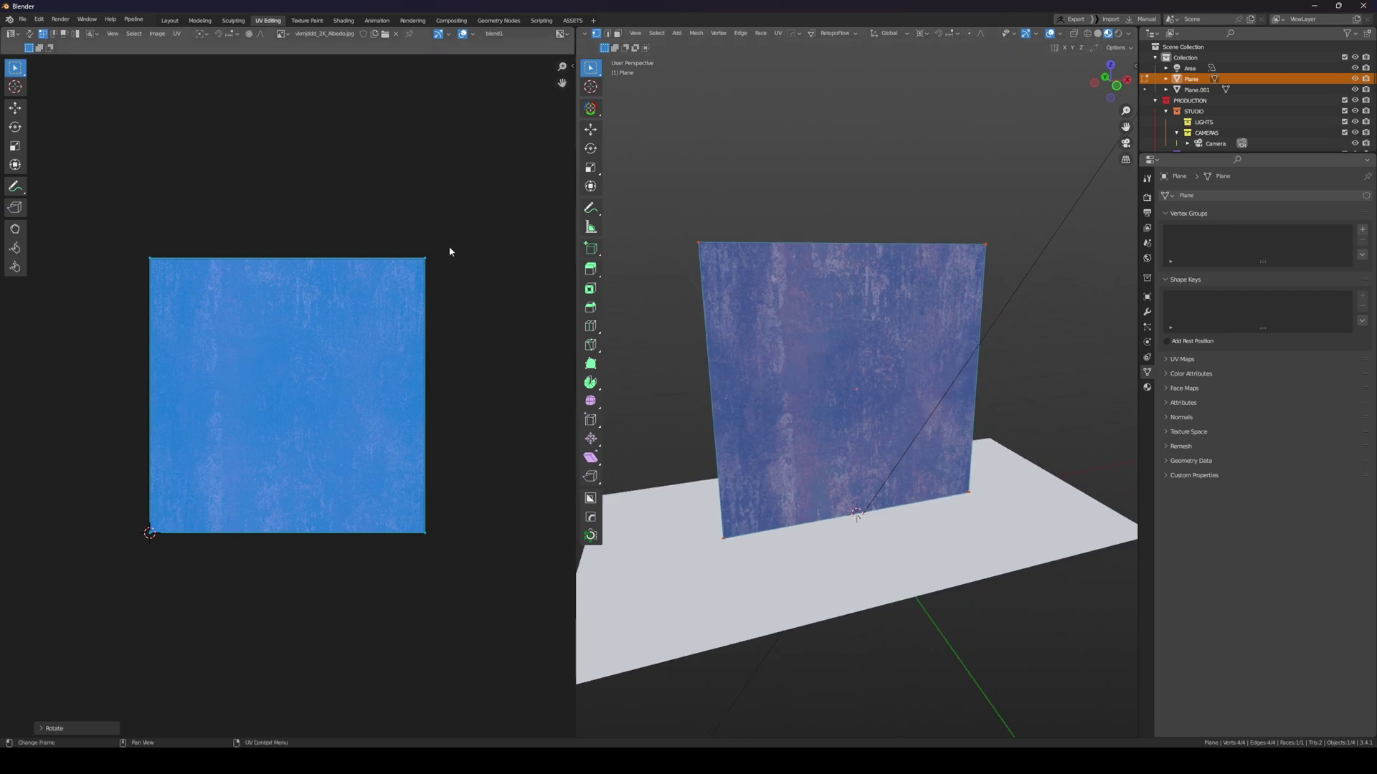
key("ctrl+z")
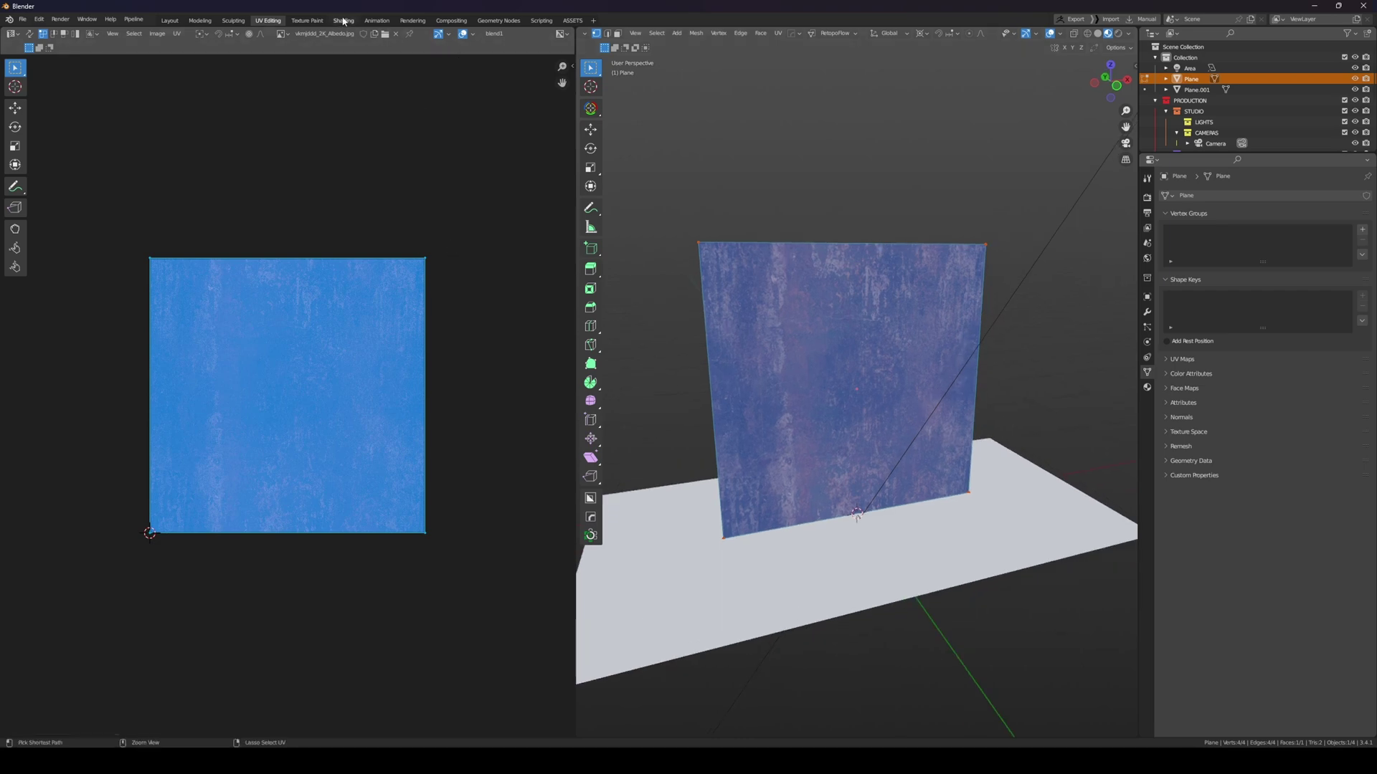
In the Shading workspace, add an Attribute node beside the damaged concrete's texture nodes
left_click(343, 20)
key("shift+a")
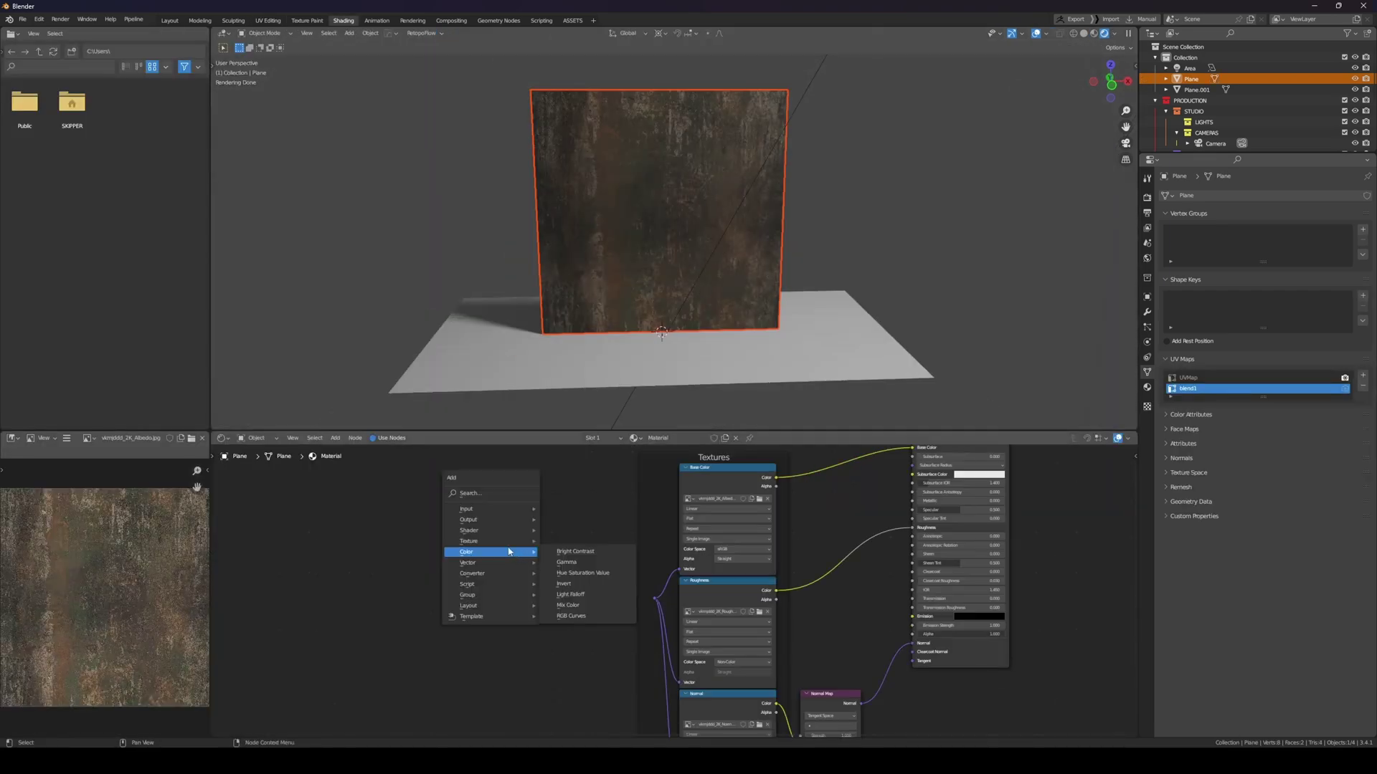
mouse_move(489, 521)
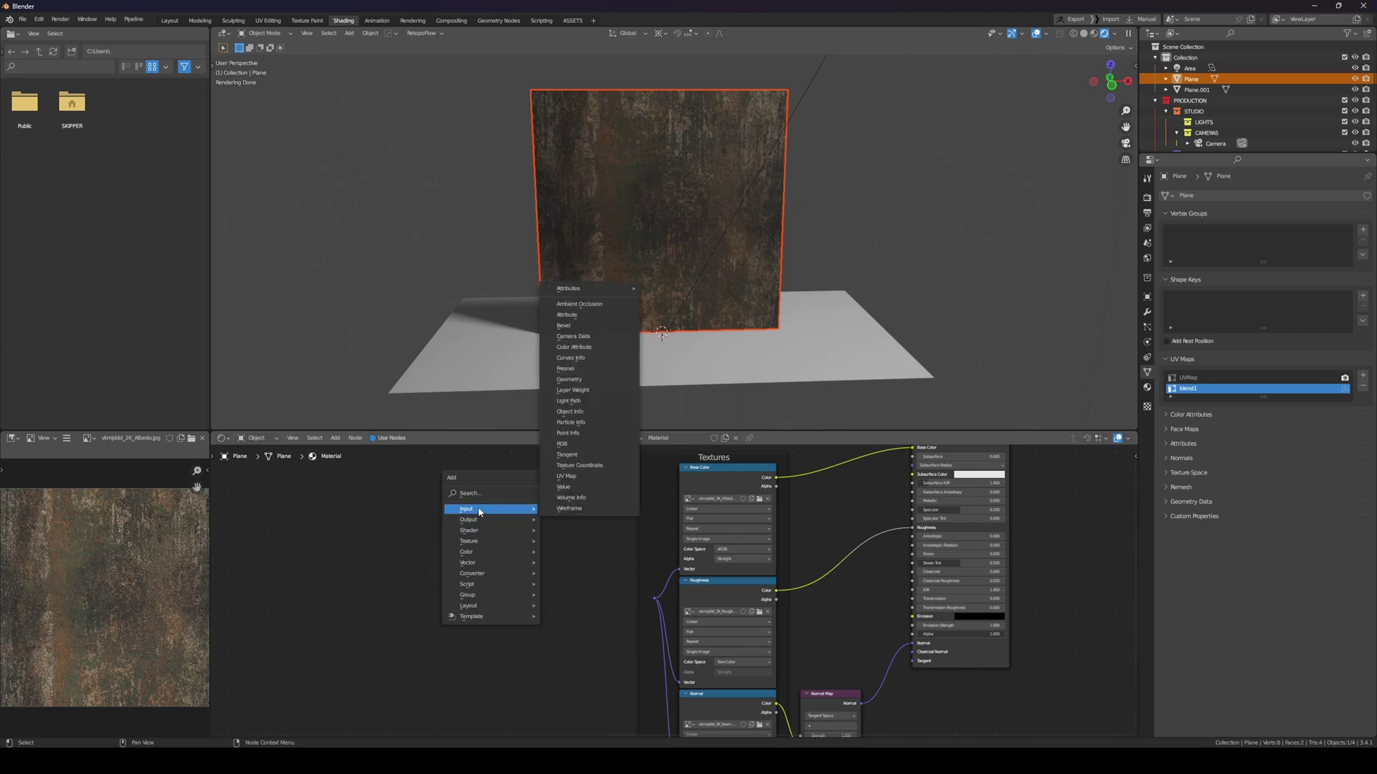
key("shift+a")
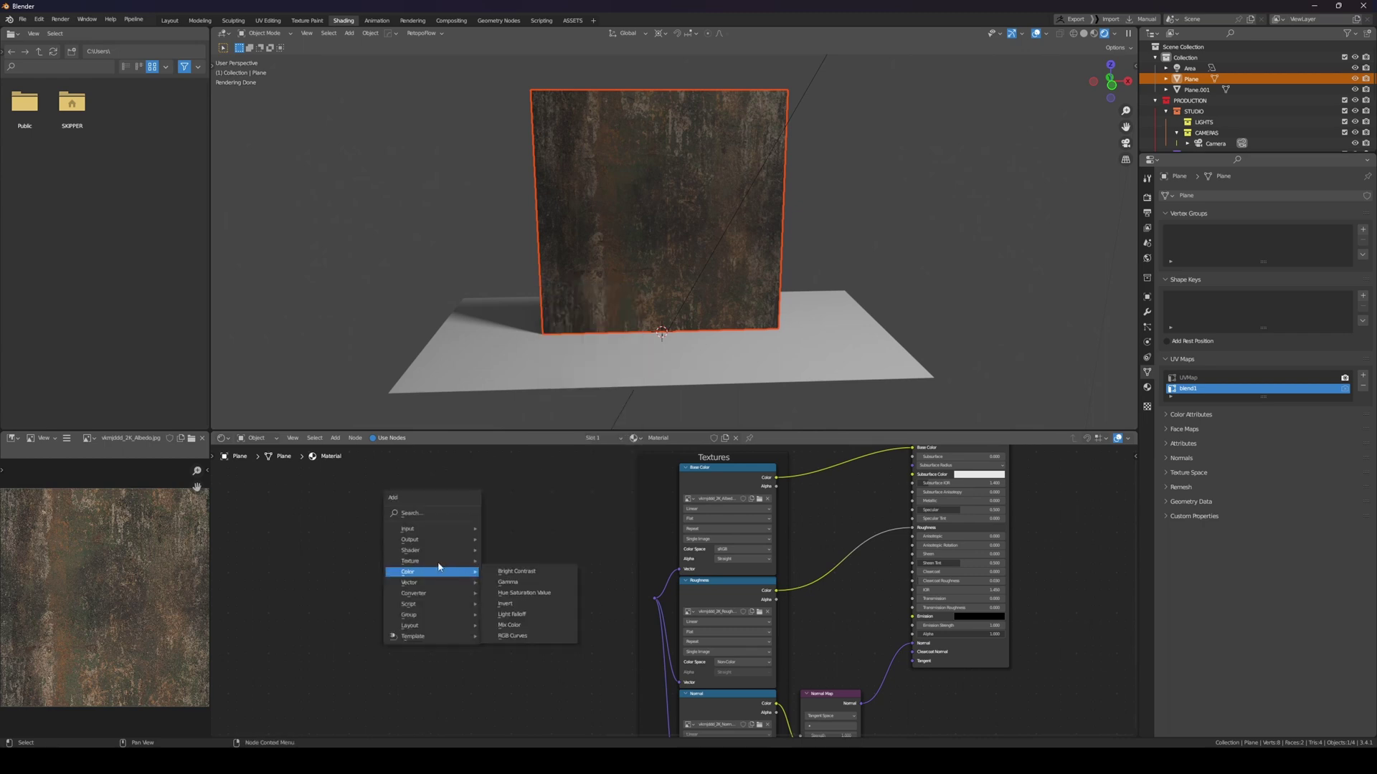
mouse_move(435, 530)
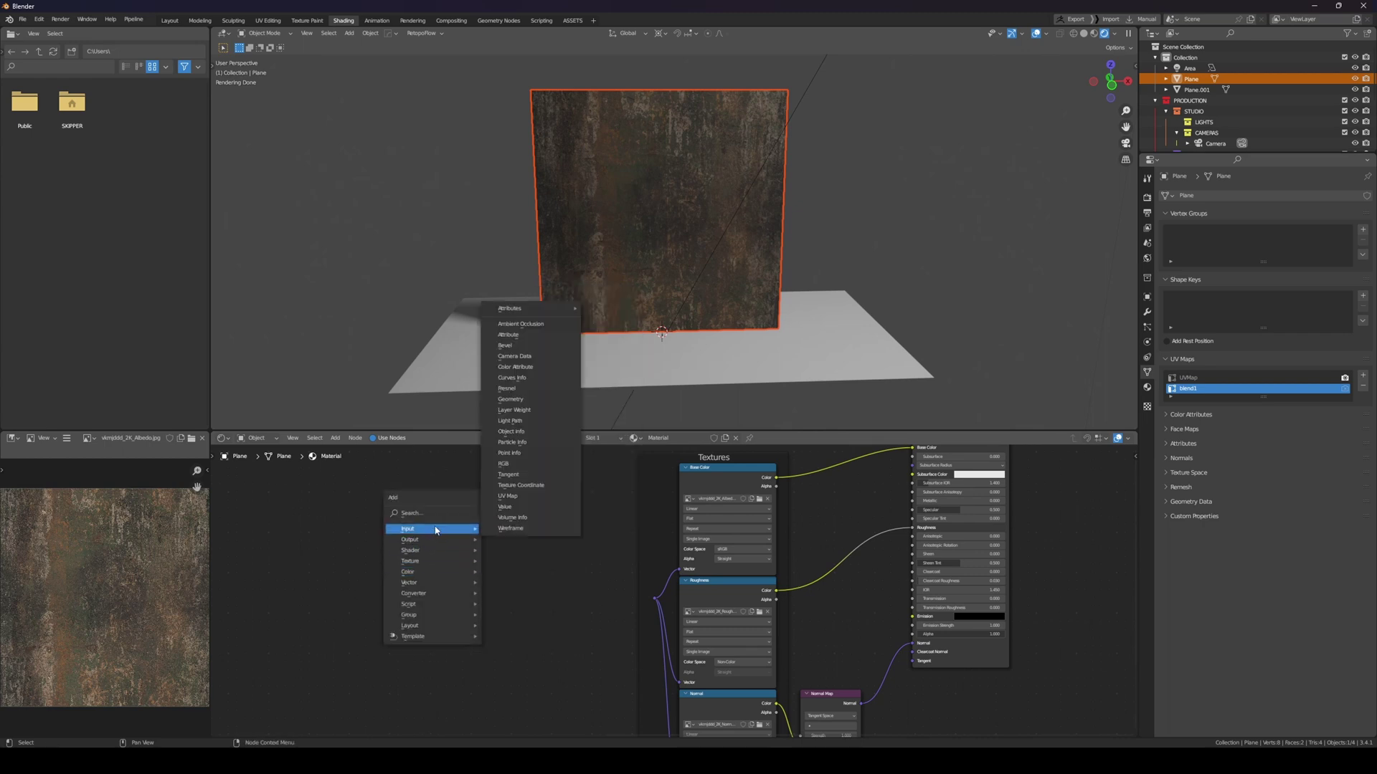
left_click(513, 336)
left_click(485, 561)
Set the Attribute node's name to blend1 and link its Vector output to the reroute feeding the damaged concrete's textures
scroll(585, 565, "up", 4)
middle_click_drag(585, 565, 648, 506)
scroll(648, 506, "up", 1)
left_click(507, 582)
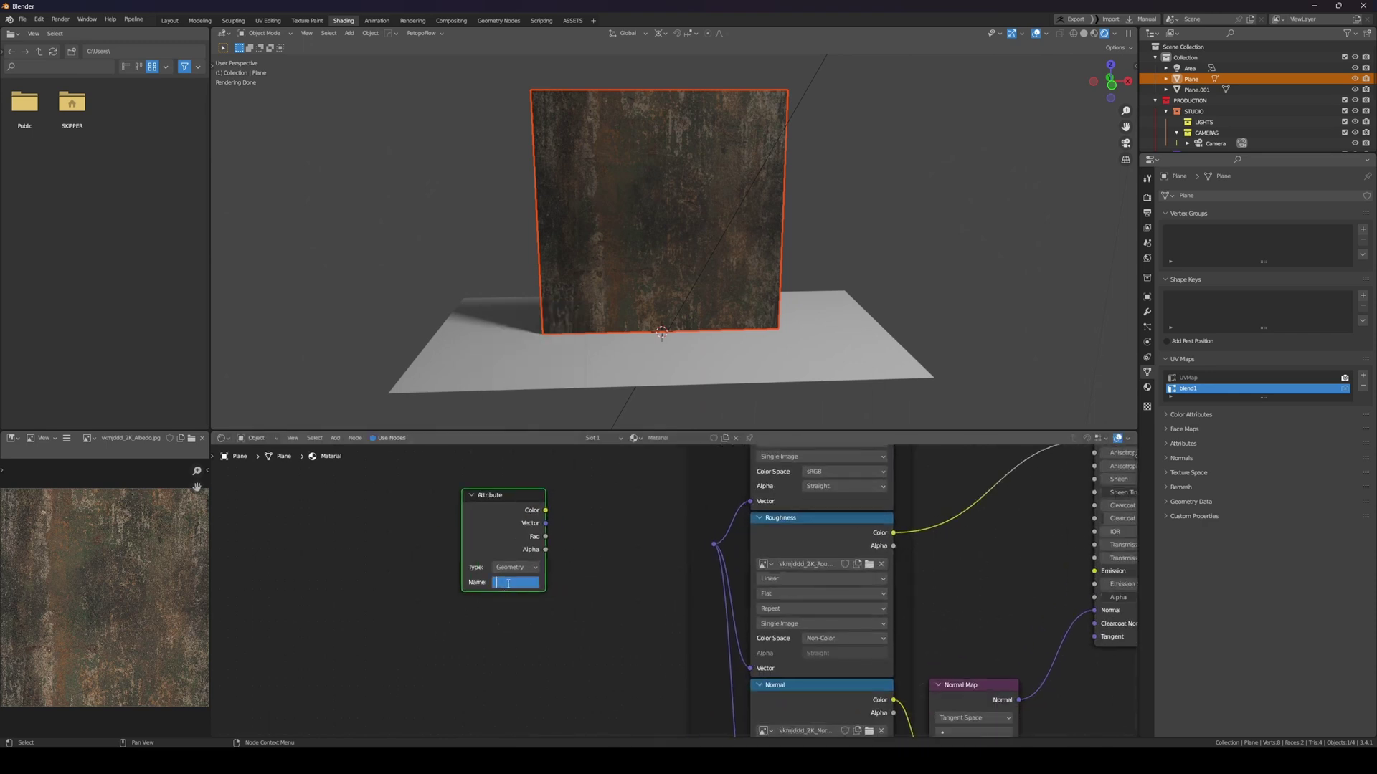
type("blend1")
key("Return")
left_click_drag(546, 523, 713, 544)
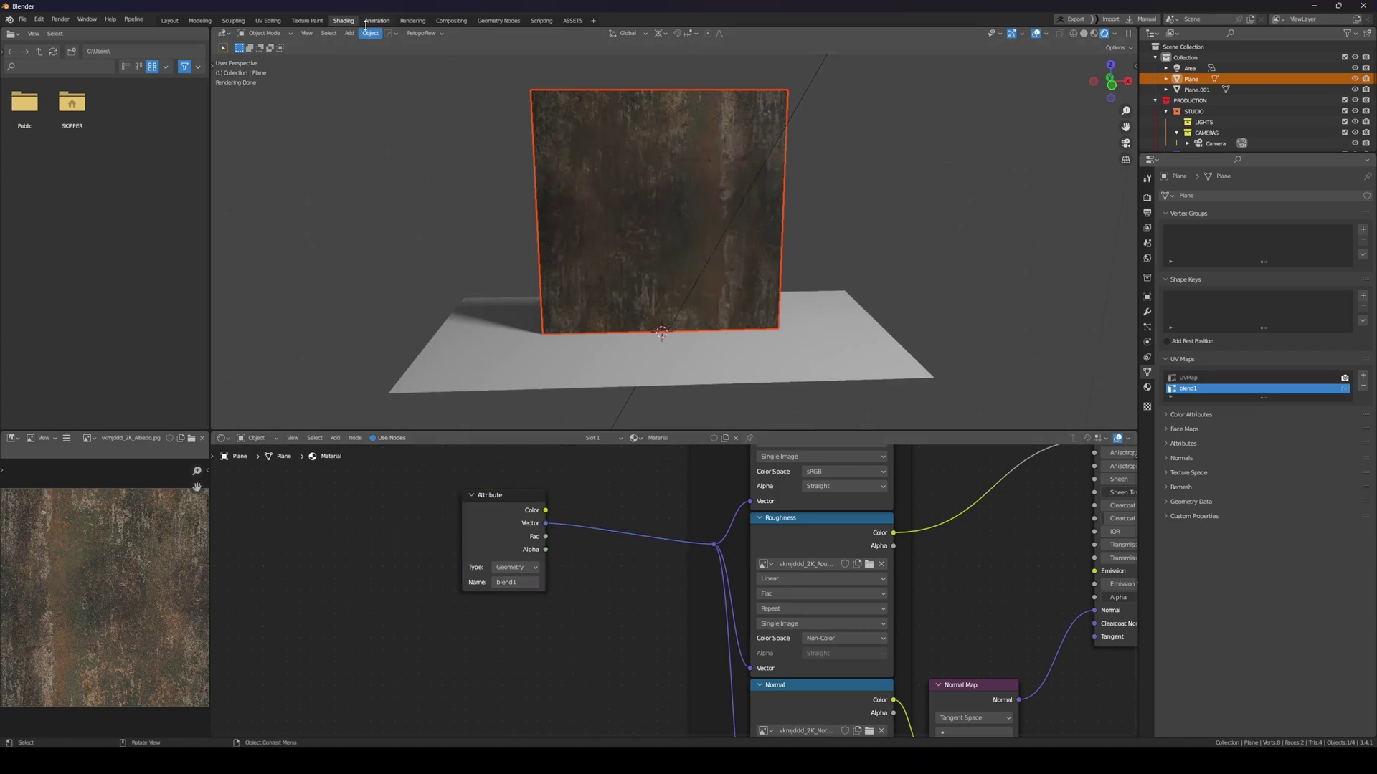
In the UV Editing workspace, with the viewport in Material Preview, rotate all the wall's UVs by a quarter turn
left_click(170, 21)
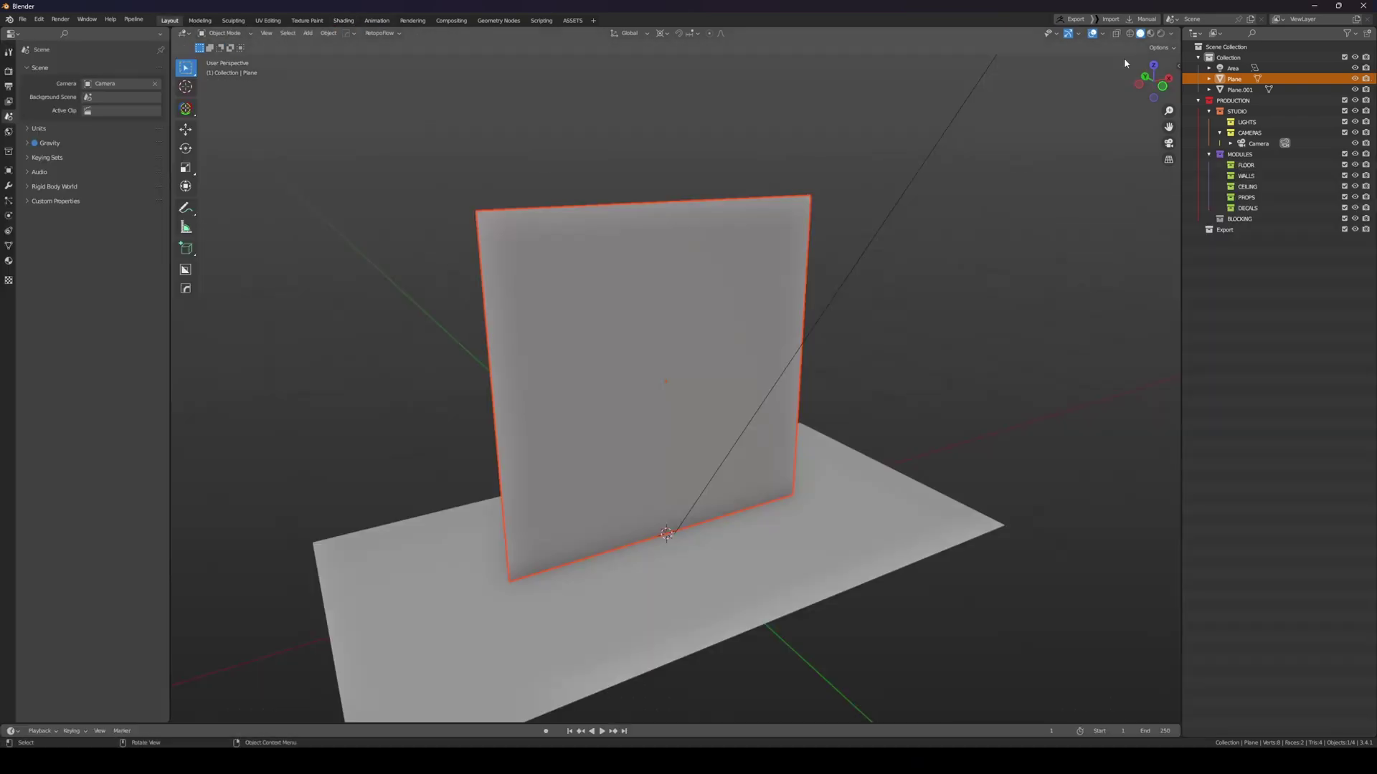
left_click(268, 20)
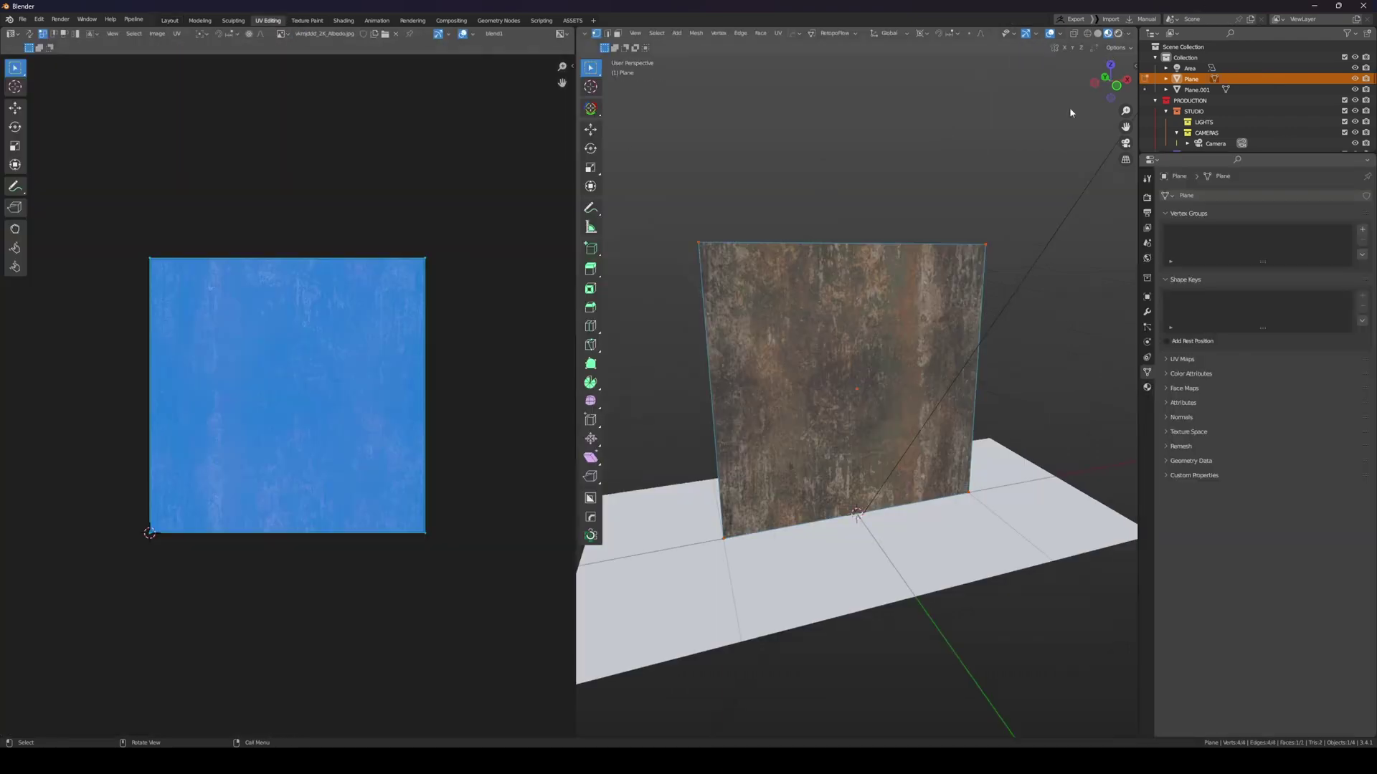
left_click(1118, 33)
middle_click_drag(911, 257, 894, 251)
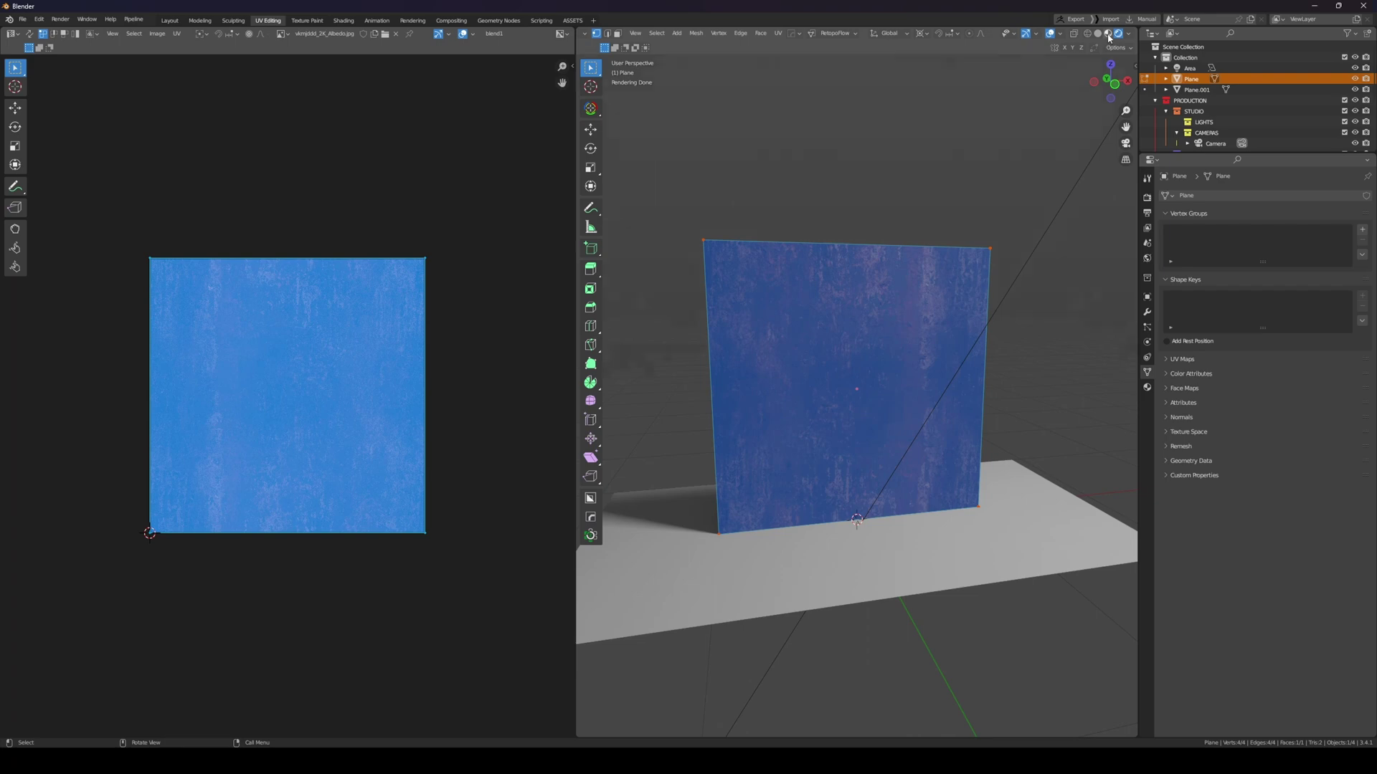
left_click(1108, 33)
left_click(872, 199)
left_click_drag(56, 185, 362, 486)
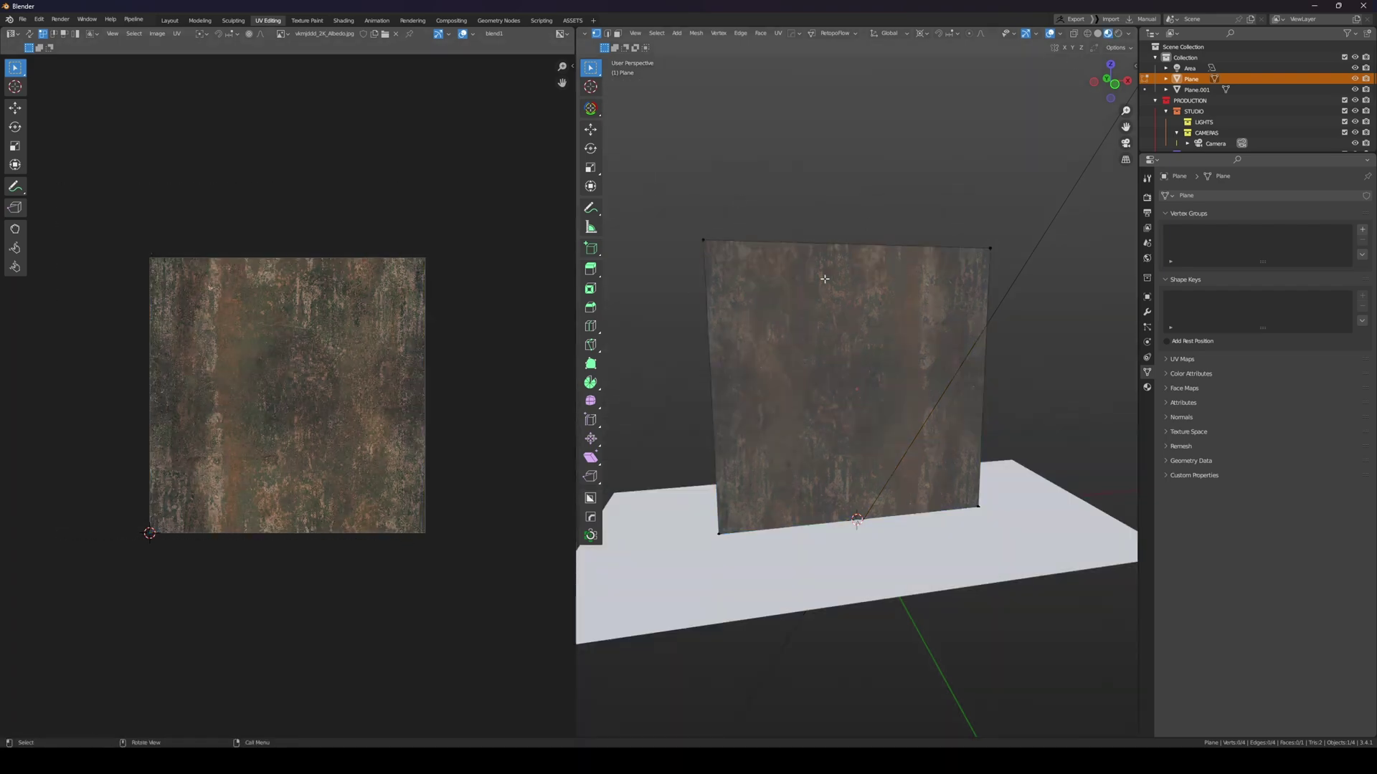
key("a")
key("r")
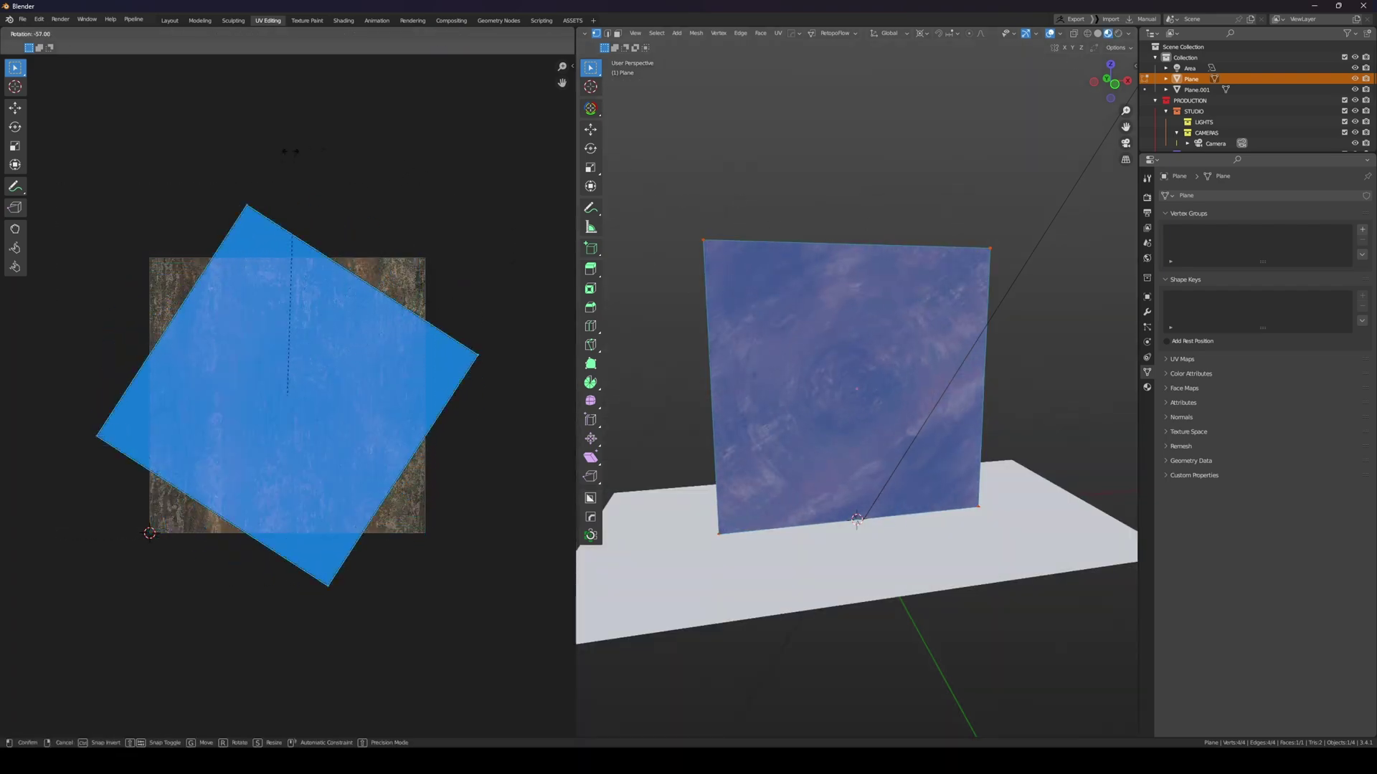
left_click(154, 175)
Enlarge the wall's UV island beyond the edges of the texture image and shift it horizontally
key("g")
key("y")
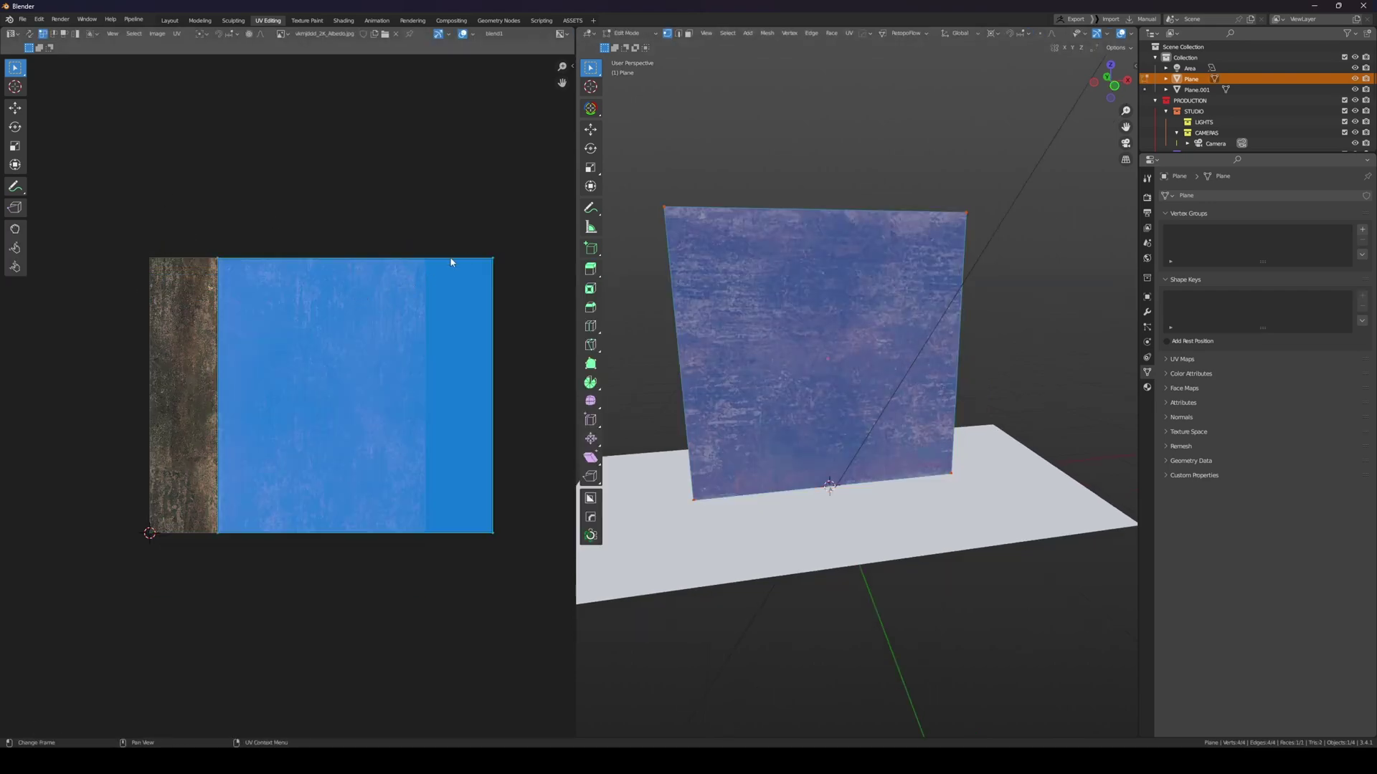
key("s")
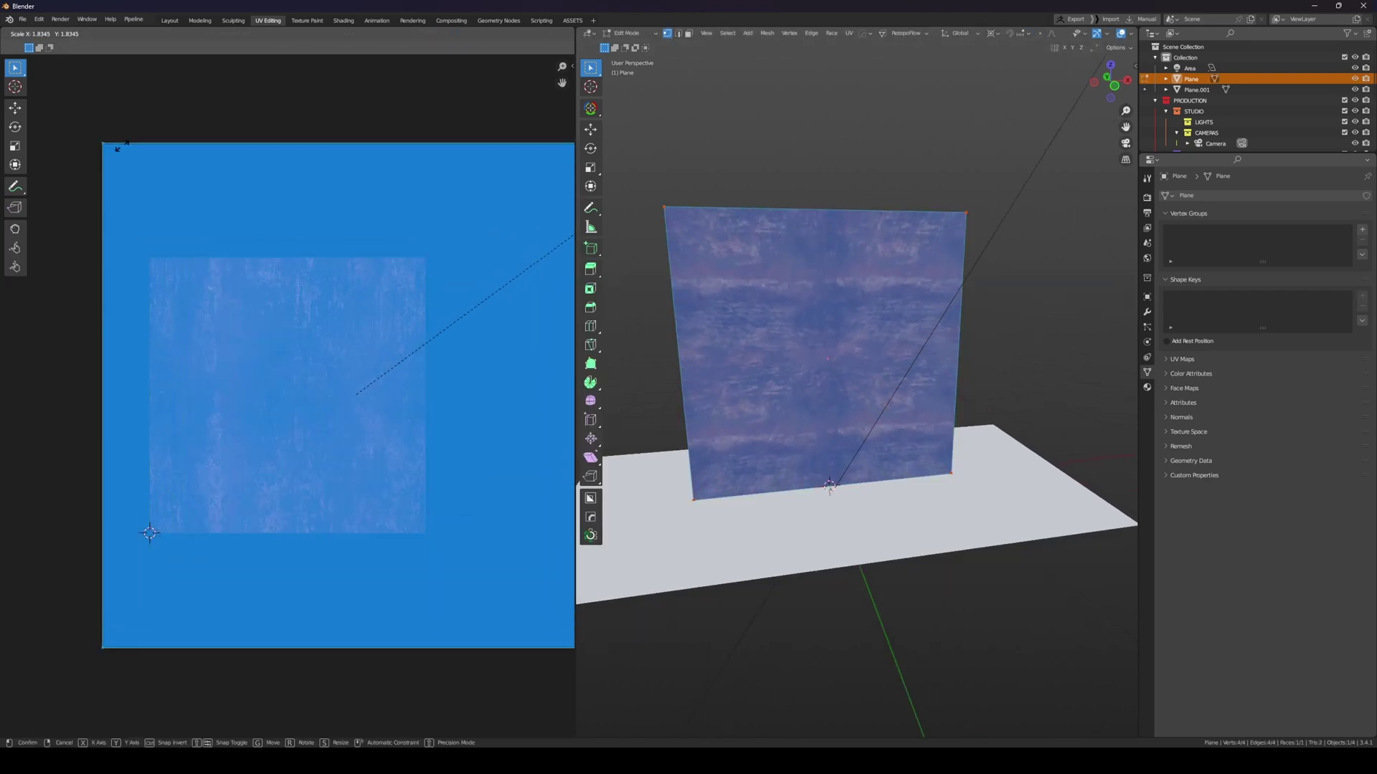
left_click(124, 148)
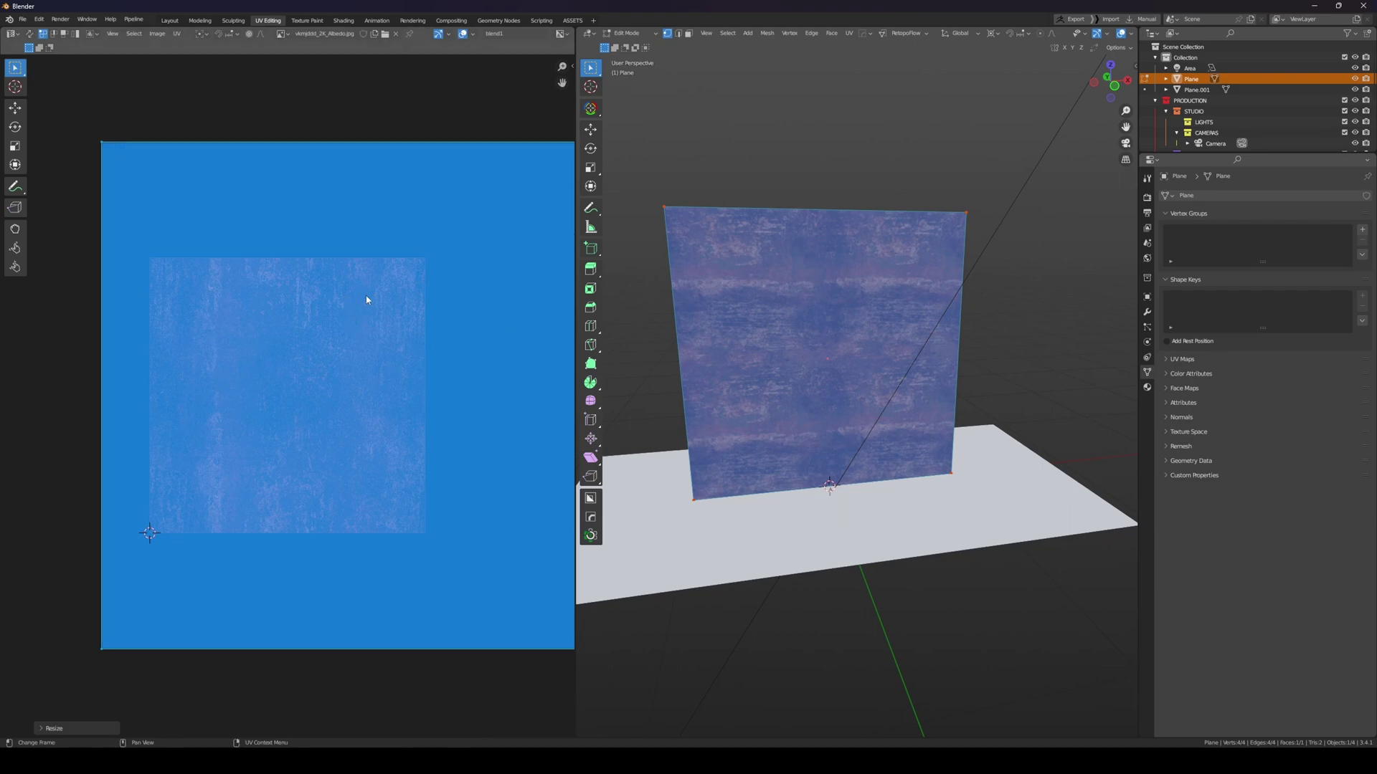
key("s")
key("g")
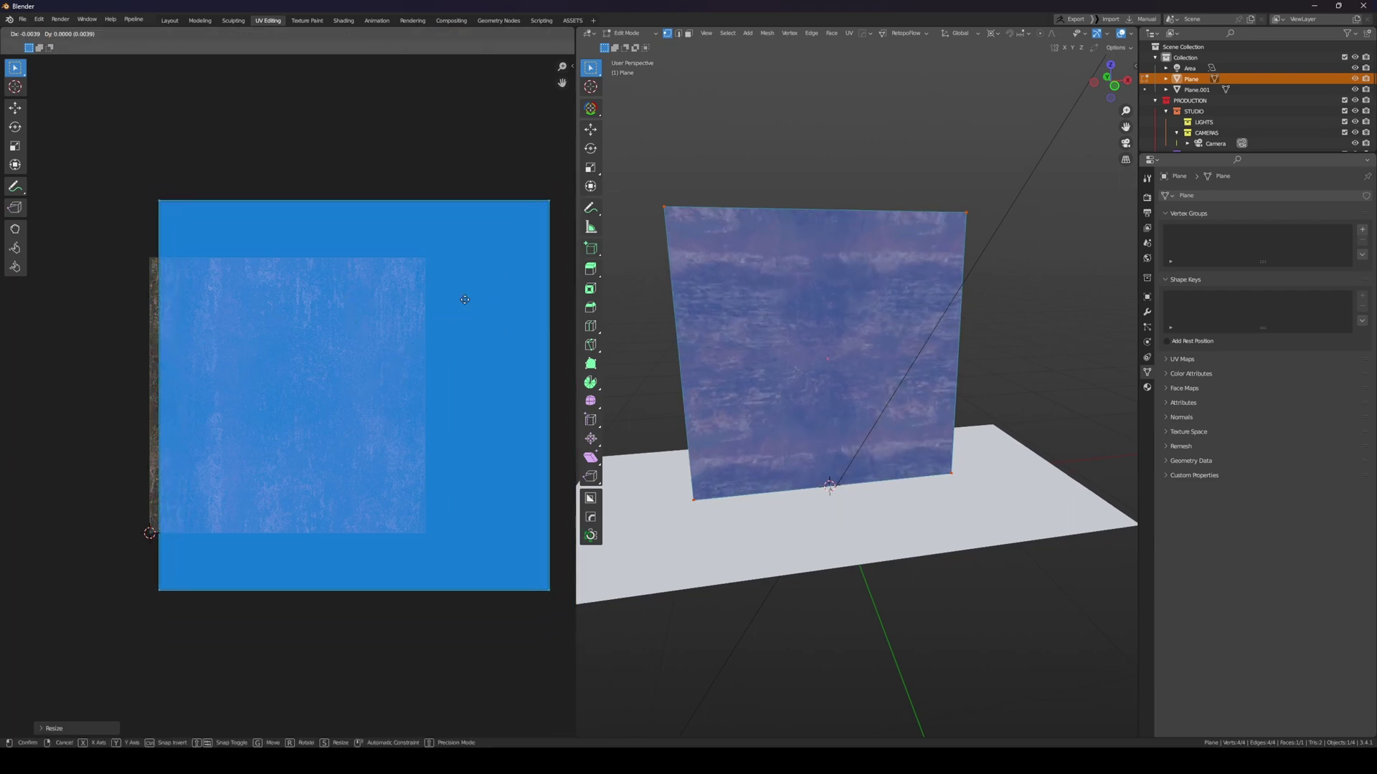
key("x")
left_click(523, 292)
Return to the Shading workspace and connect the final Mix Shader to the Material Output to show the full blend
left_click(344, 20)
scroll(961, 553, "down", 5)
middle_click_drag(962, 553, 593, 605)
scroll(789, 523, "down", 8)
middle_click_drag(917, 615, 658, 676)
middle_click_drag(753, 497, 620, 694)
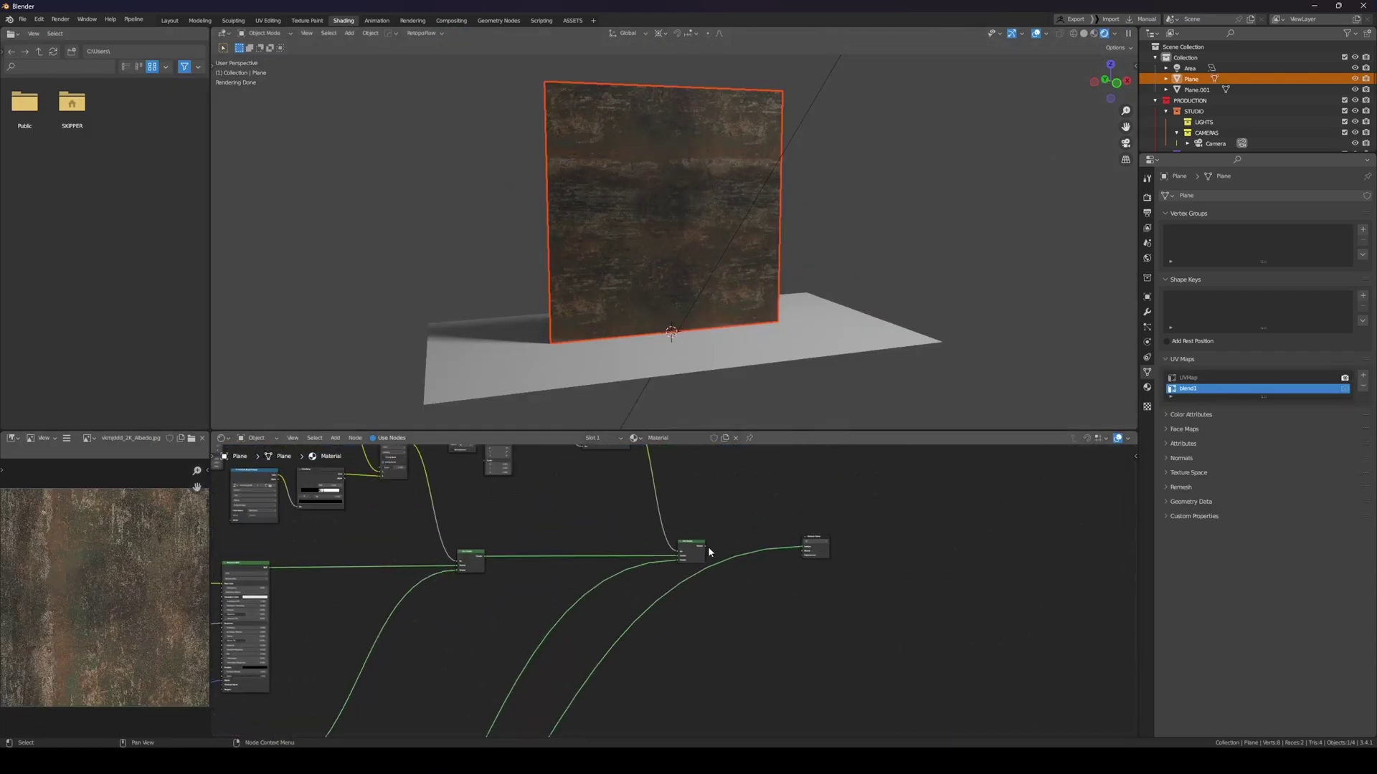
left_click(691, 549, "ctrl+shift")
Examine the lower part of the blended wall in the viewport and the gradient mask nodes driving the Mix Shaders
scroll(714, 255, "up", 3)
middle_click_drag(716, 255, 736, 275)
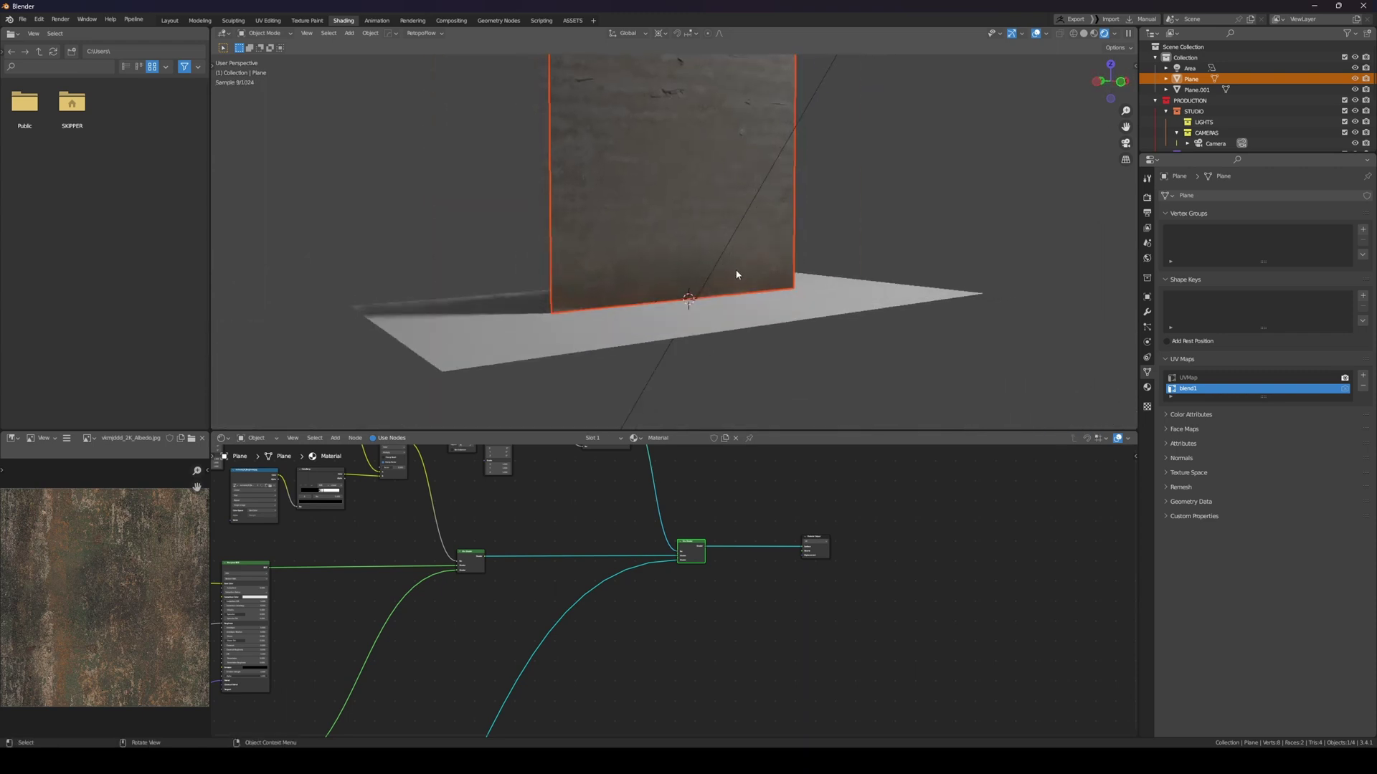
scroll(728, 273, "up", 2)
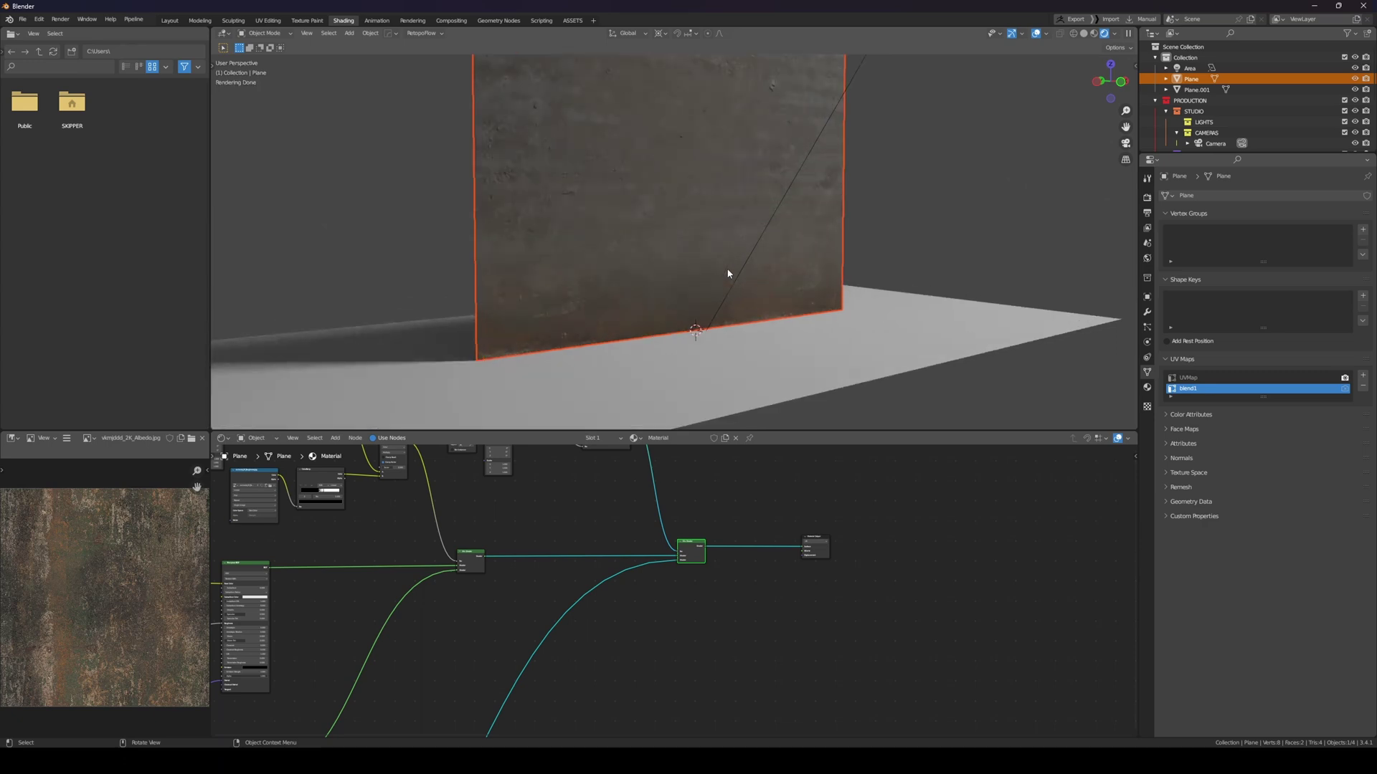
scroll(673, 559, "up", 3)
middle_click_drag(649, 459, 666, 582)
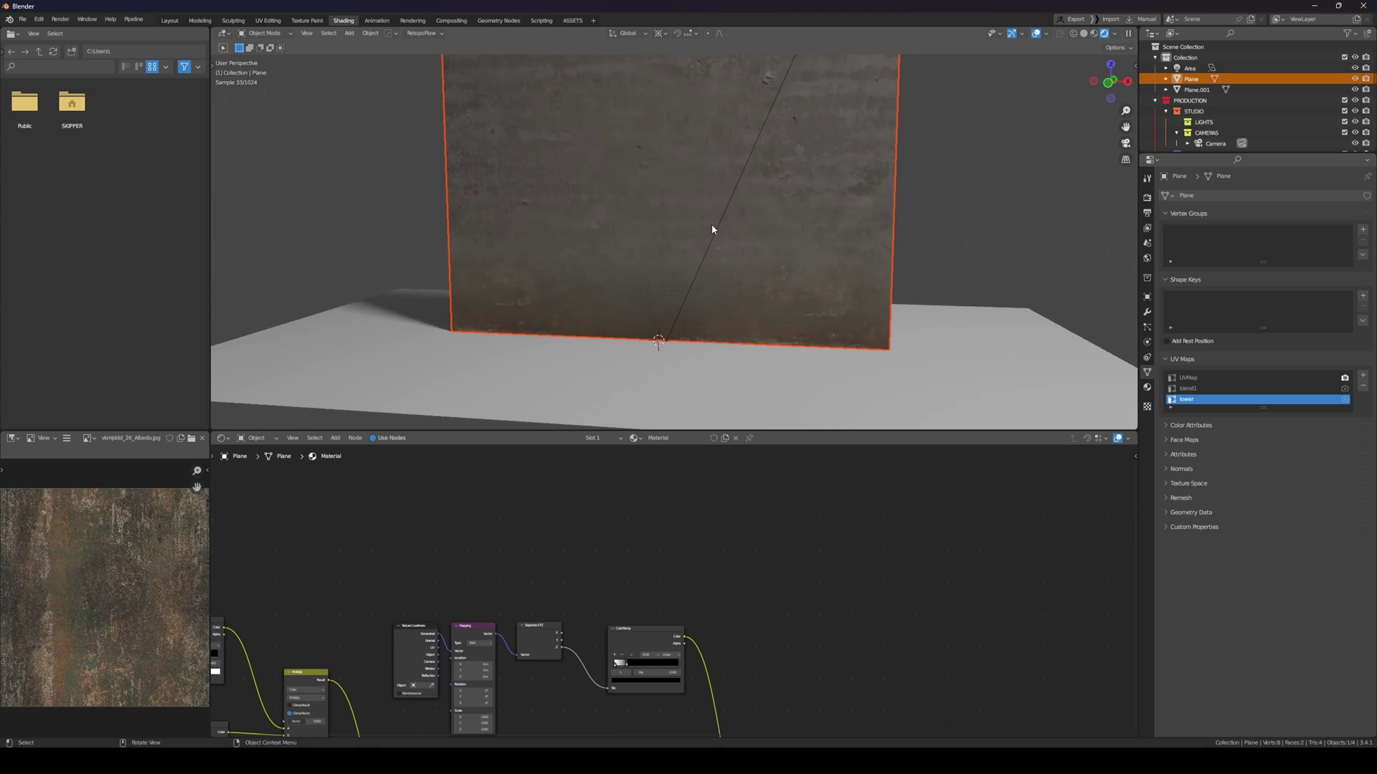
scroll(605, 590, "down", 7)
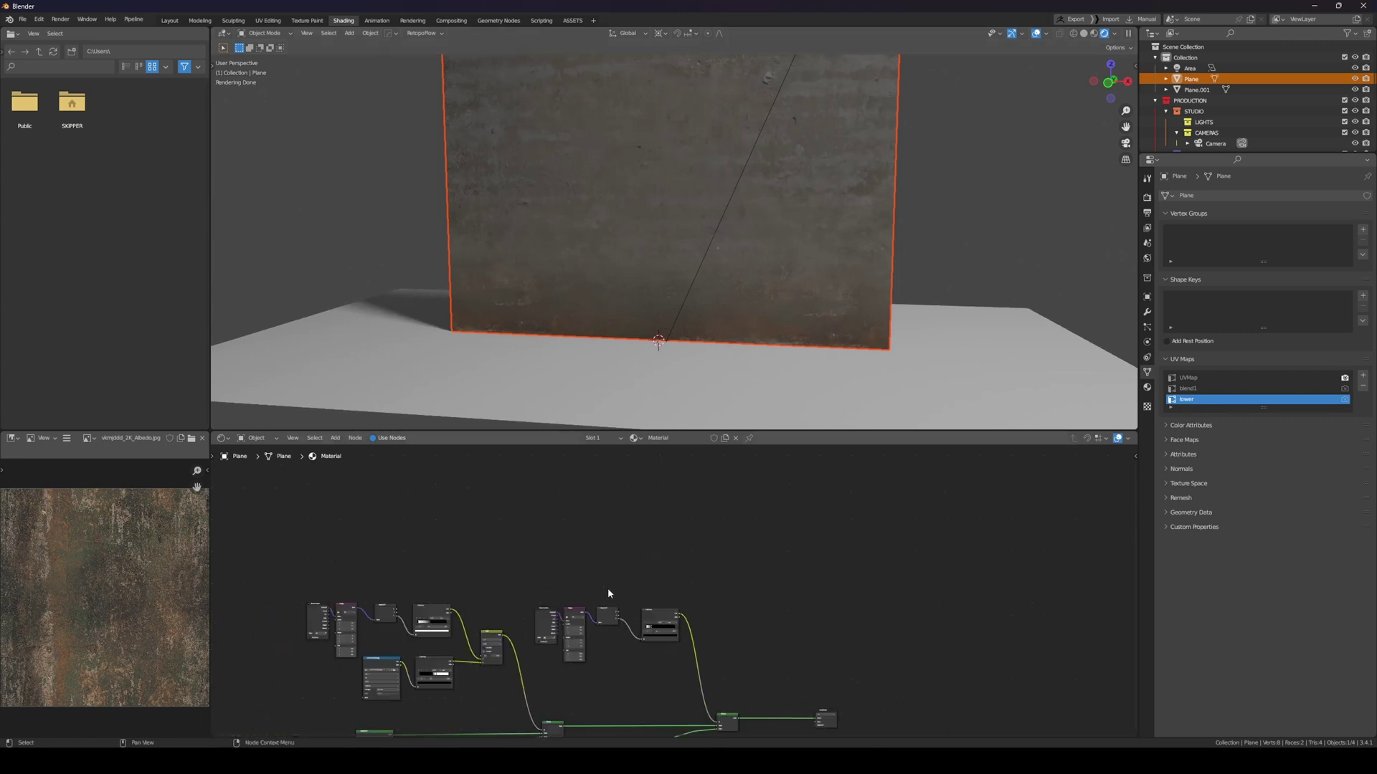
middle_click_drag(547, 688, 532, 516)
middle_click_drag(621, 621, 734, 535)
middle_click_drag(565, 692, 730, 528)
scroll(730, 528, "up", 2)
scroll(746, 285, "up", 1)
middle_click_drag(747, 286, 781, 284)
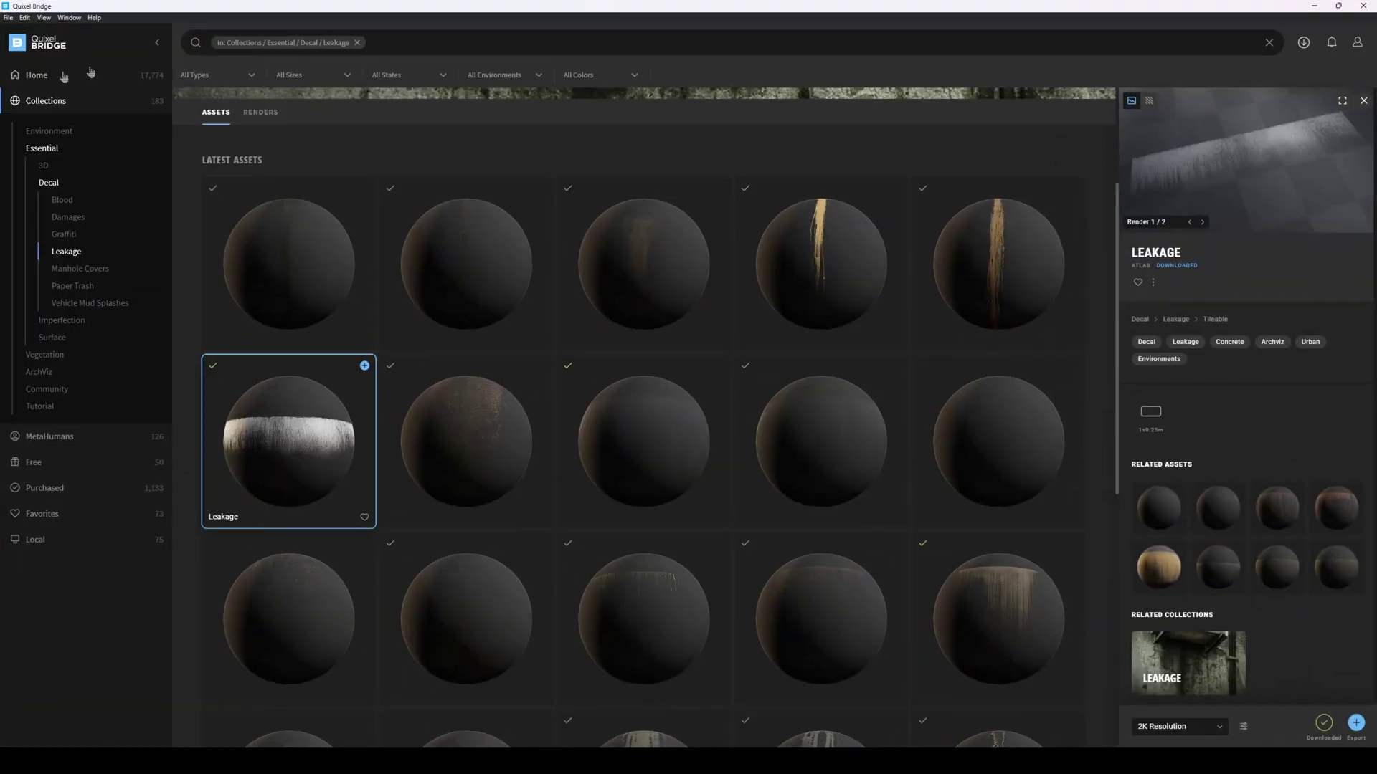
Open Home in Quixel Bridge, and in Blender's node editor delete the mapping and texture nodes feeding the lowest Principled BSDF
left_click(38, 76)
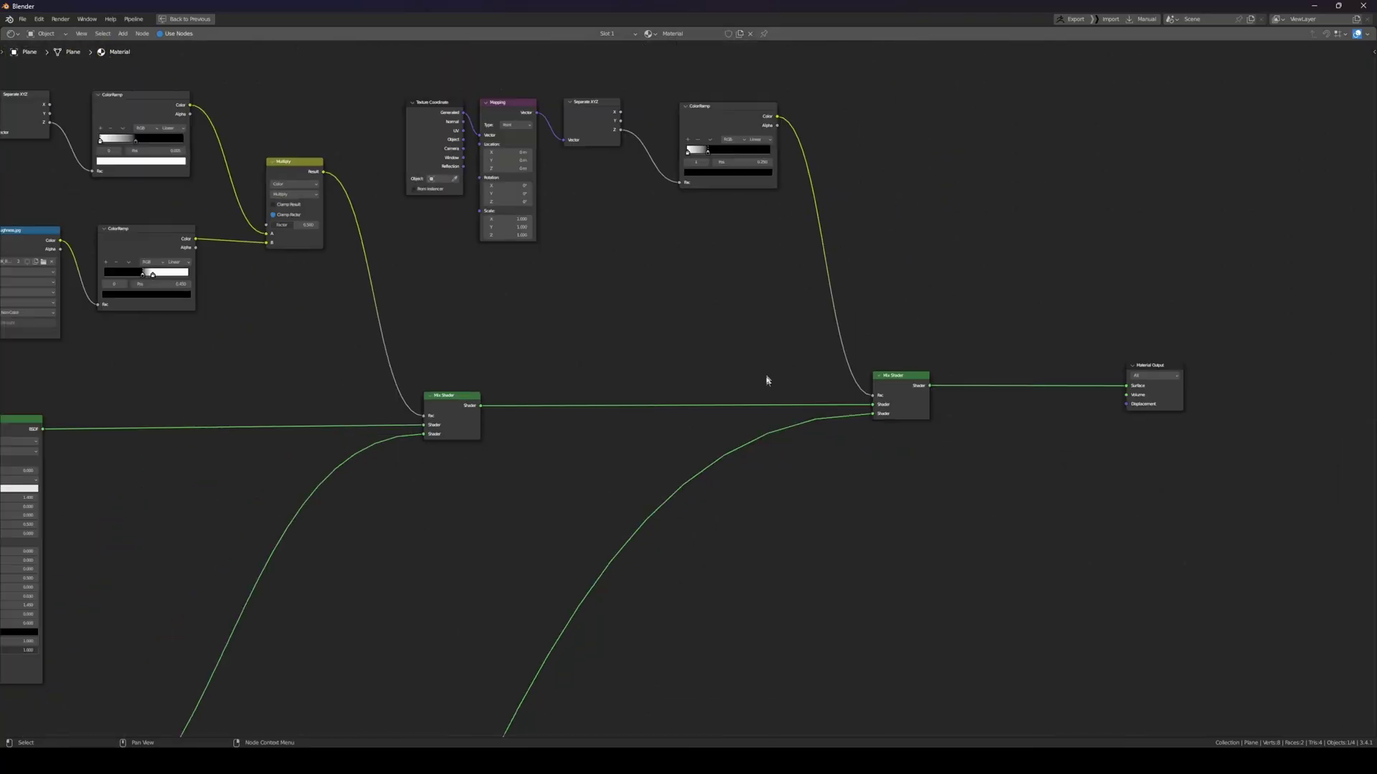
scroll(767, 377, "down", 3)
middle_click_drag(675, 474, 925, 122)
scroll(860, 215, "down", 1)
middle_click_drag(688, 376, 801, 257)
scroll(699, 301, "up", 2)
left_click_drag(701, 227, 310, 542)
key("x")
Run Principled Texture Setup on the lowest Principled BSDF with the 2K Albedo, Roughness and Normal images from the concrete_damaged_vlldjc folder
left_click(773, 243)
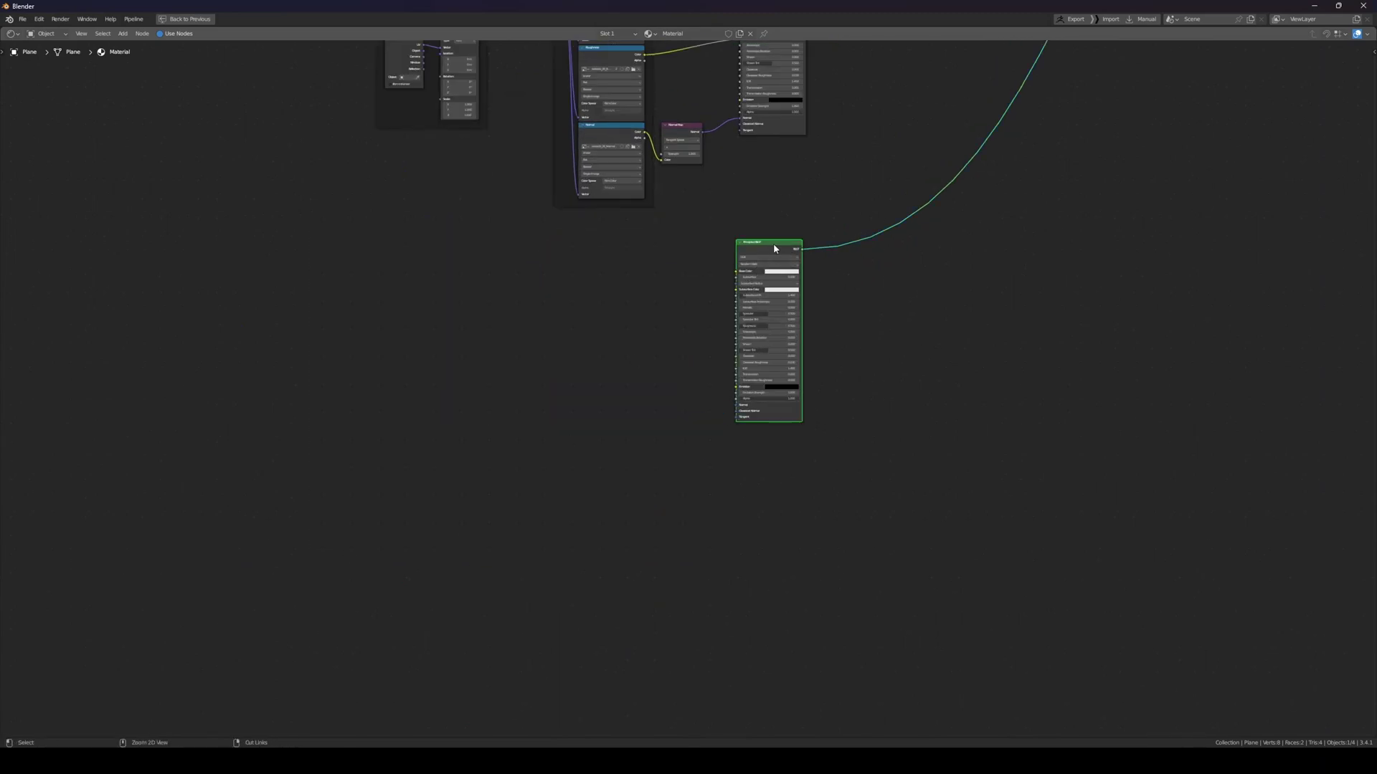
key("ctrl+shift+t")
left_click(691, 190)
type("D:\\ASSET_LIBRARY\\Quixel\\Assets\\Downloaded\\Downloaded\\surface\\concrete_damaged_vlldjc\\")
key("Return")
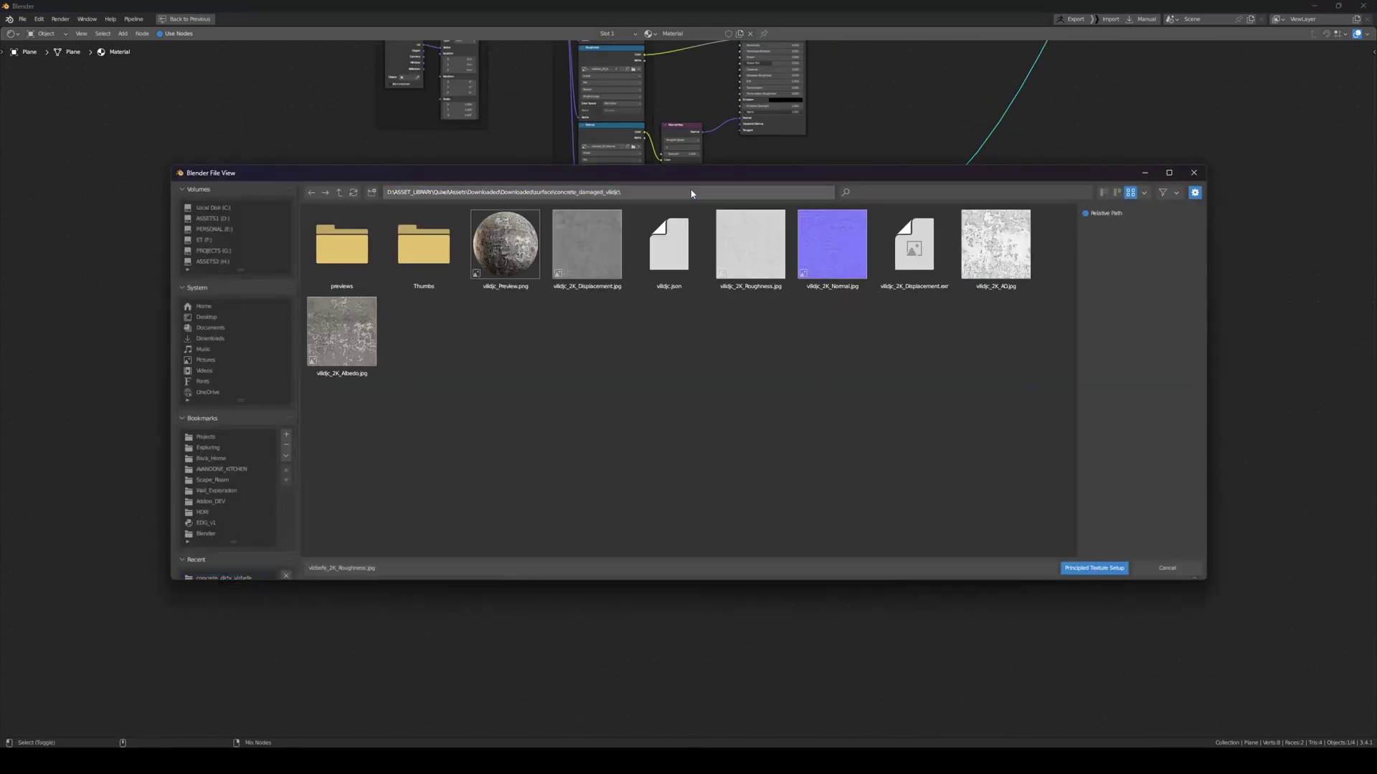
left_click(848, 281)
left_click(750, 247, "ctrl")
left_click(363, 365, "ctrl")
left_click(1082, 570)
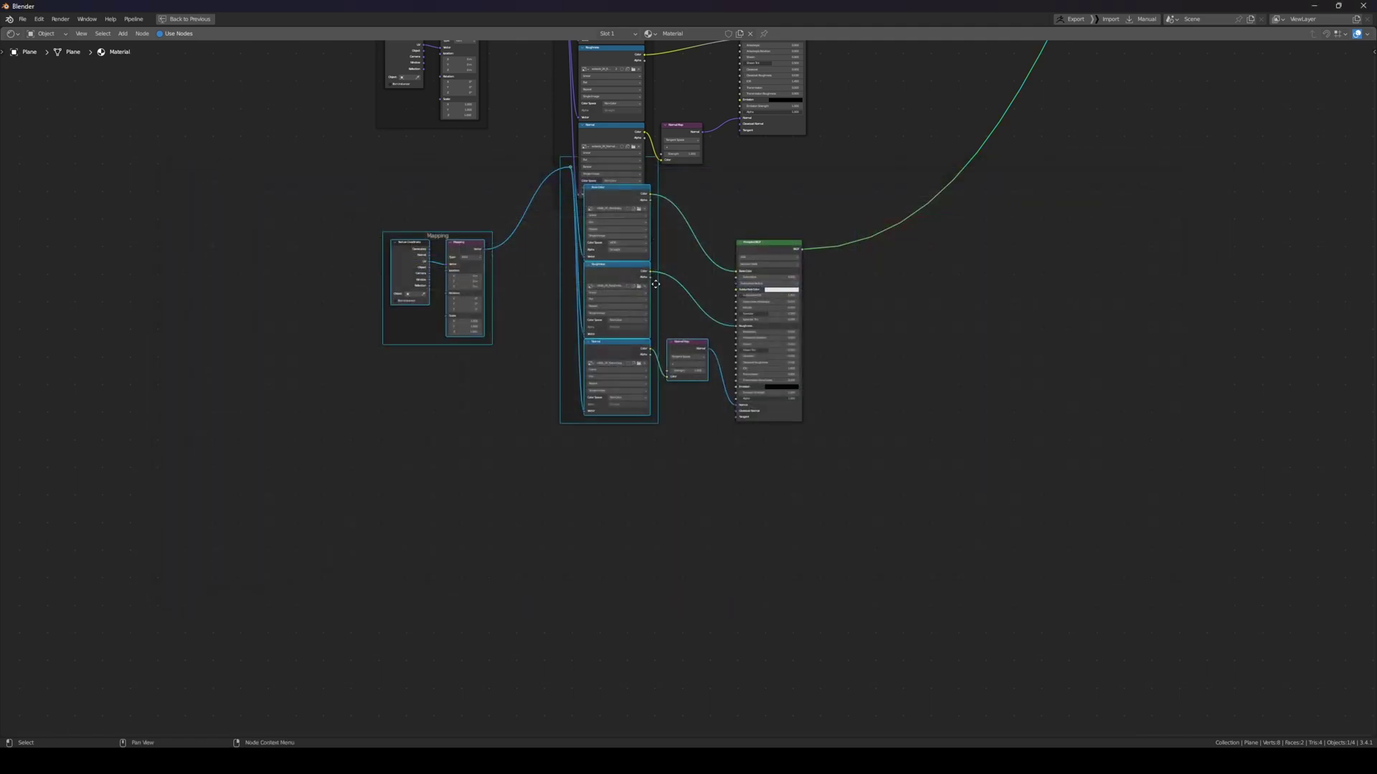
Move the new mapping and texture nodes straight down, clear of the group above, and restore the full Shading layout
key("g")
key("y")
left_click(670, 286)
middle_click_drag(866, 227, 768, 314)
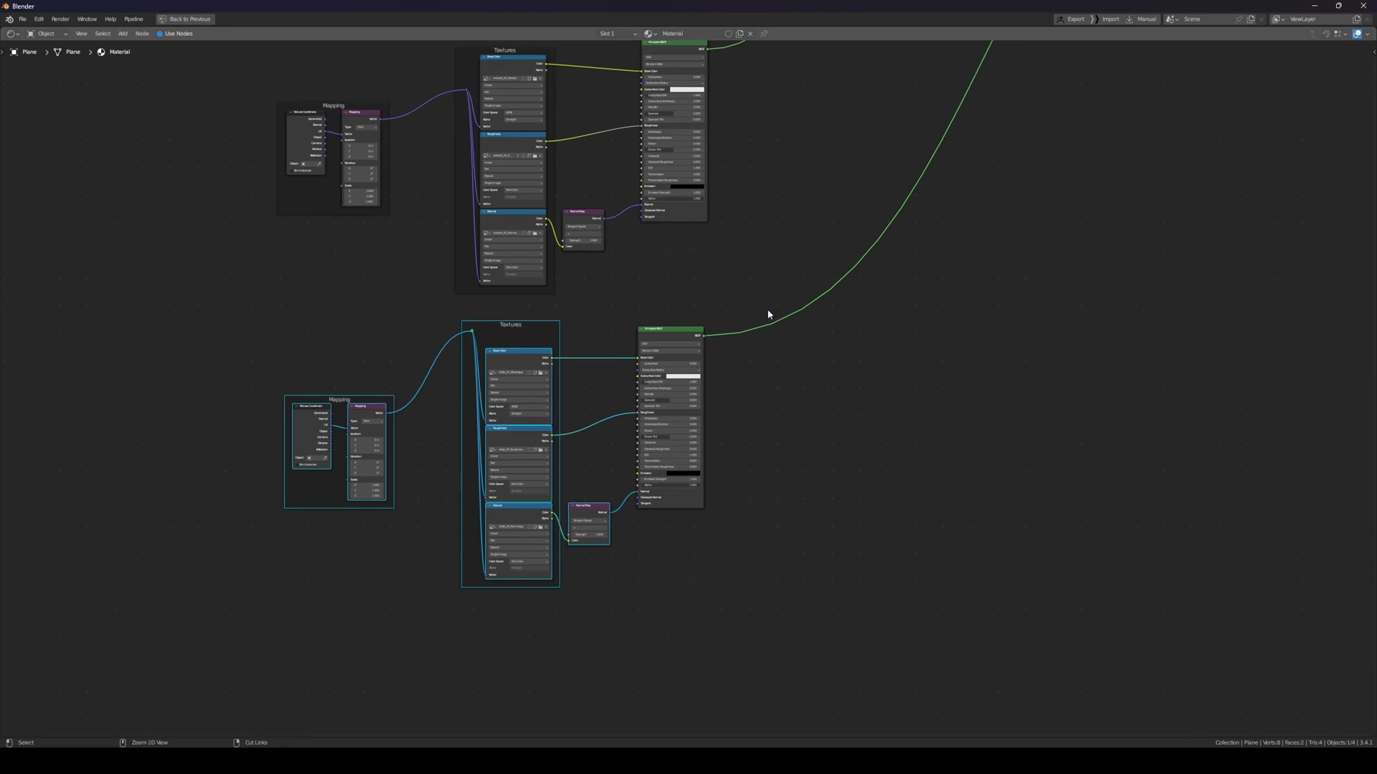
key("ctrl+space")
middle_click_drag(799, 237, 729, 417)
scroll(660, 326, "up", 2)
scroll(661, 326, "down", 2)
middle_click_drag(685, 311, 778, 177)
scroll(733, 200, "up", 2)
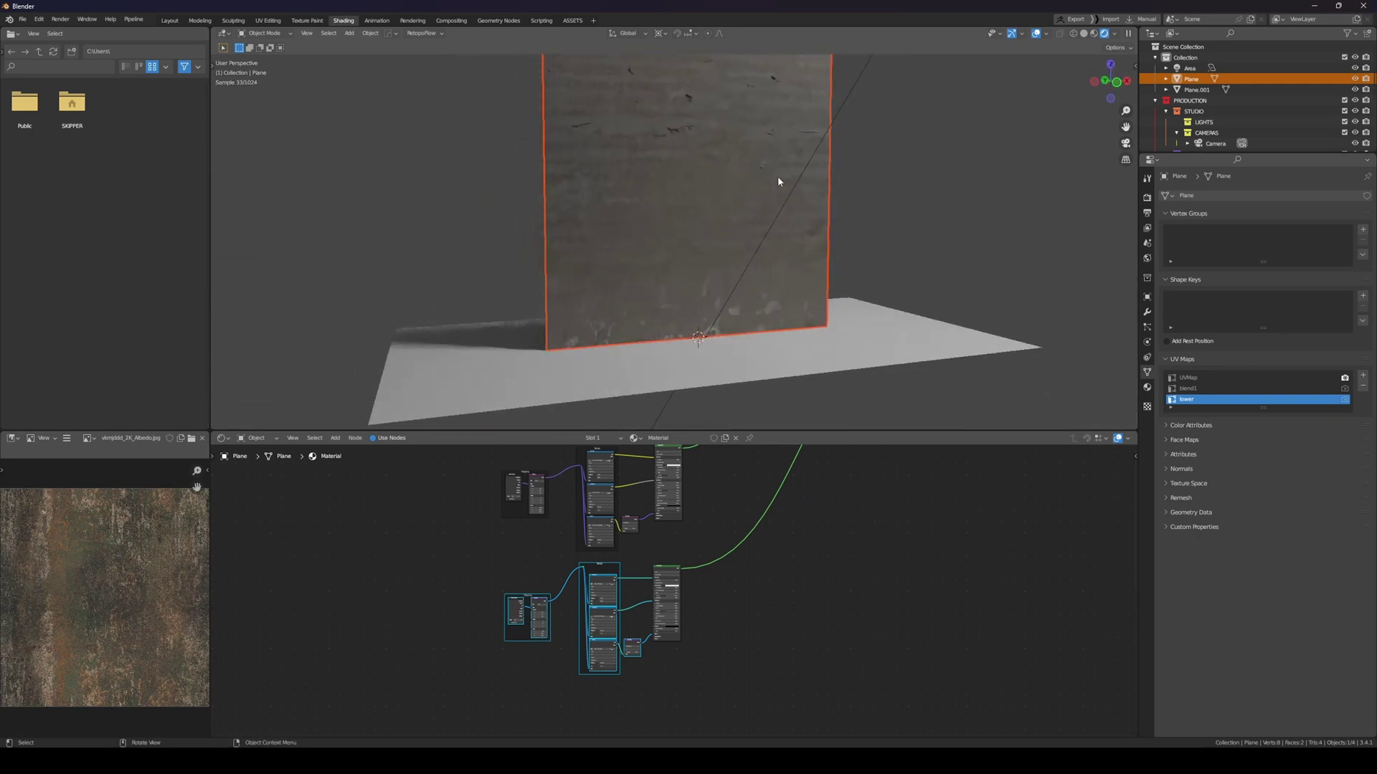
Examine the wall material's stacked texture layers, the gradient mask nodes driving the Mix Shaders, and the blended wall in the viewport
middle_click_drag(766, 453, 734, 559)
scroll(734, 560, "down", 1)
middle_click_drag(742, 510, 744, 578)
scroll(744, 578, "down", 1)
scroll(746, 609, "down", 1)
middle_click_drag(689, 656, 707, 570)
scroll(707, 569, "up", 3)
middle_click_drag(762, 487, 724, 563)
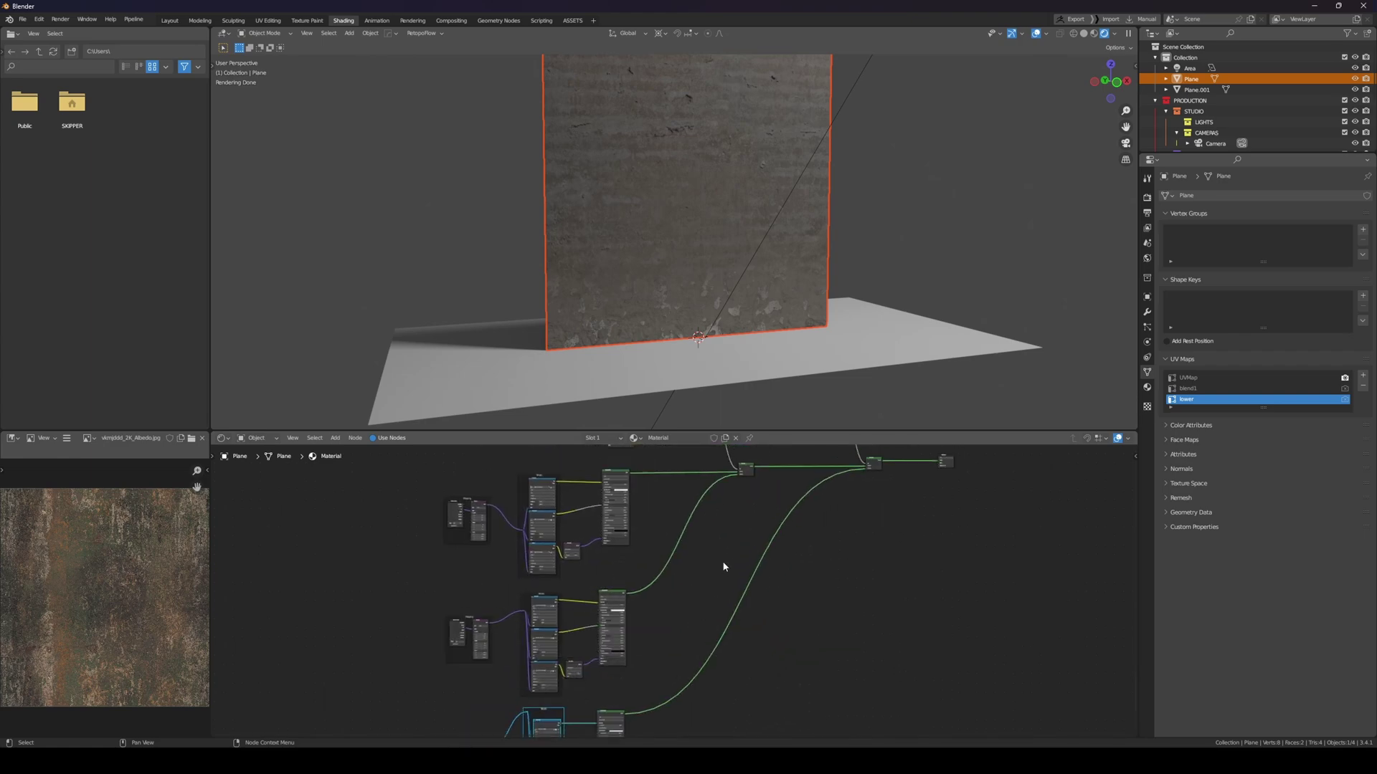
scroll(704, 568, "down", 2)
scroll(719, 566, "up", 3)
middle_click_drag(724, 488, 568, 546)
scroll(720, 571, "up", 4)
scroll(733, 560, "up", 3)
scroll(732, 559, "up", 2)
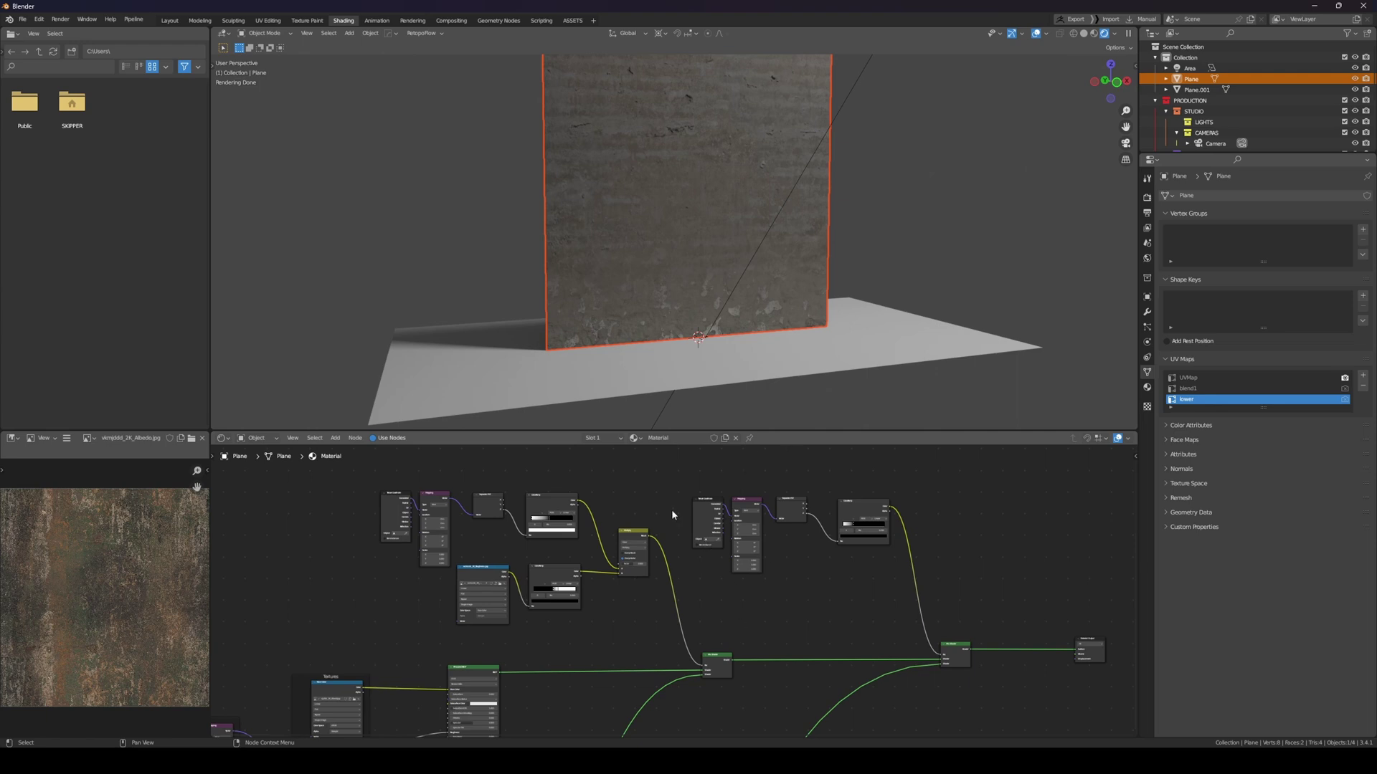
middle_click_drag(778, 274, 830, 247)
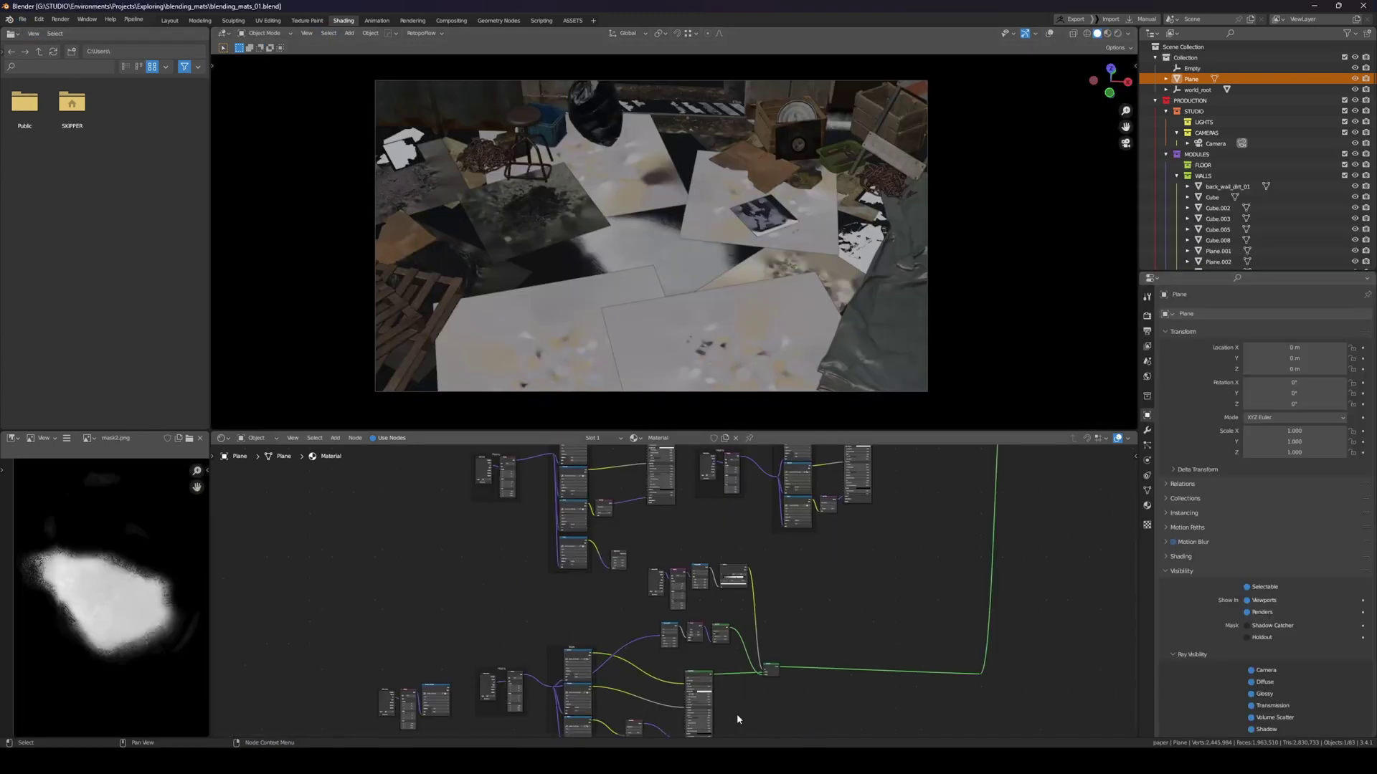
Isolate the floor plane in the blending_mats_01 scene to inspect it, and unhide all objects with nothing selected
left_click(650, 255)
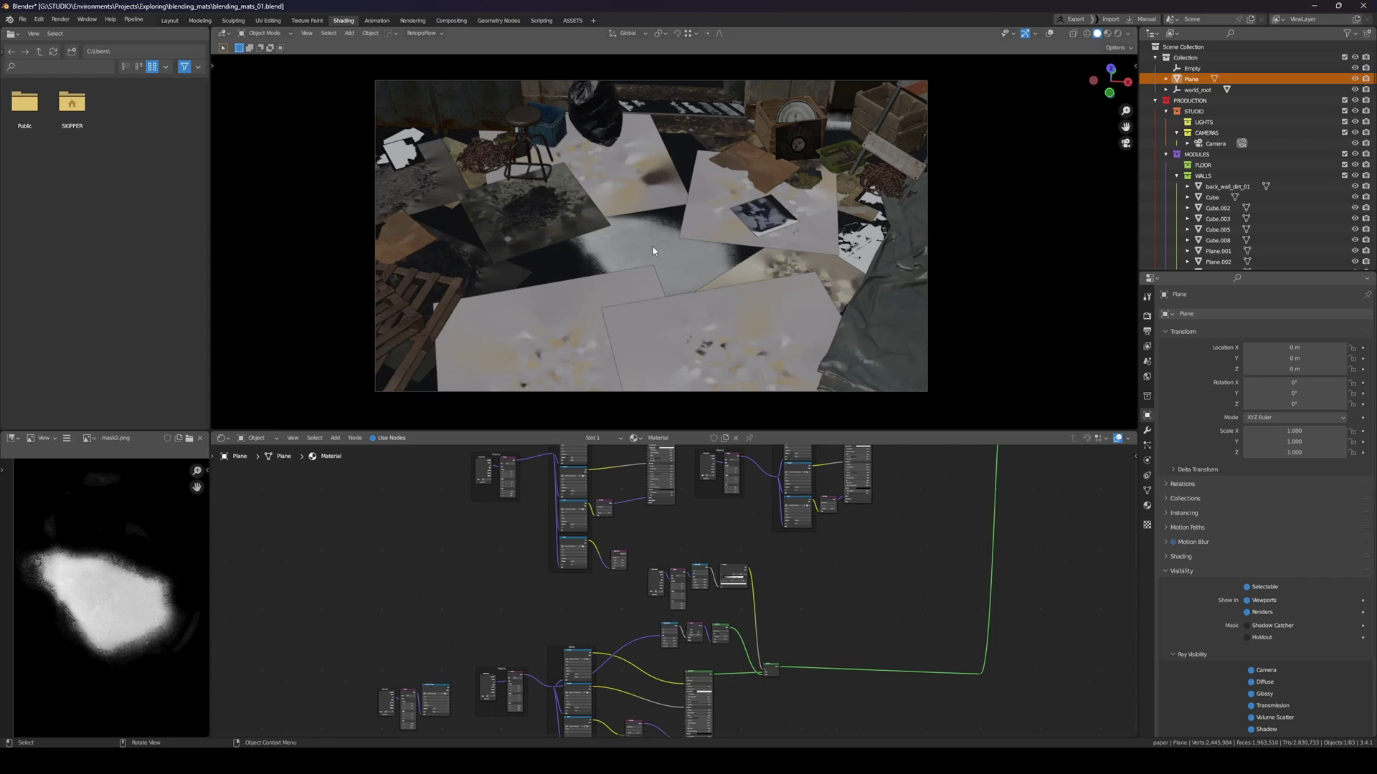
key("shift+h")
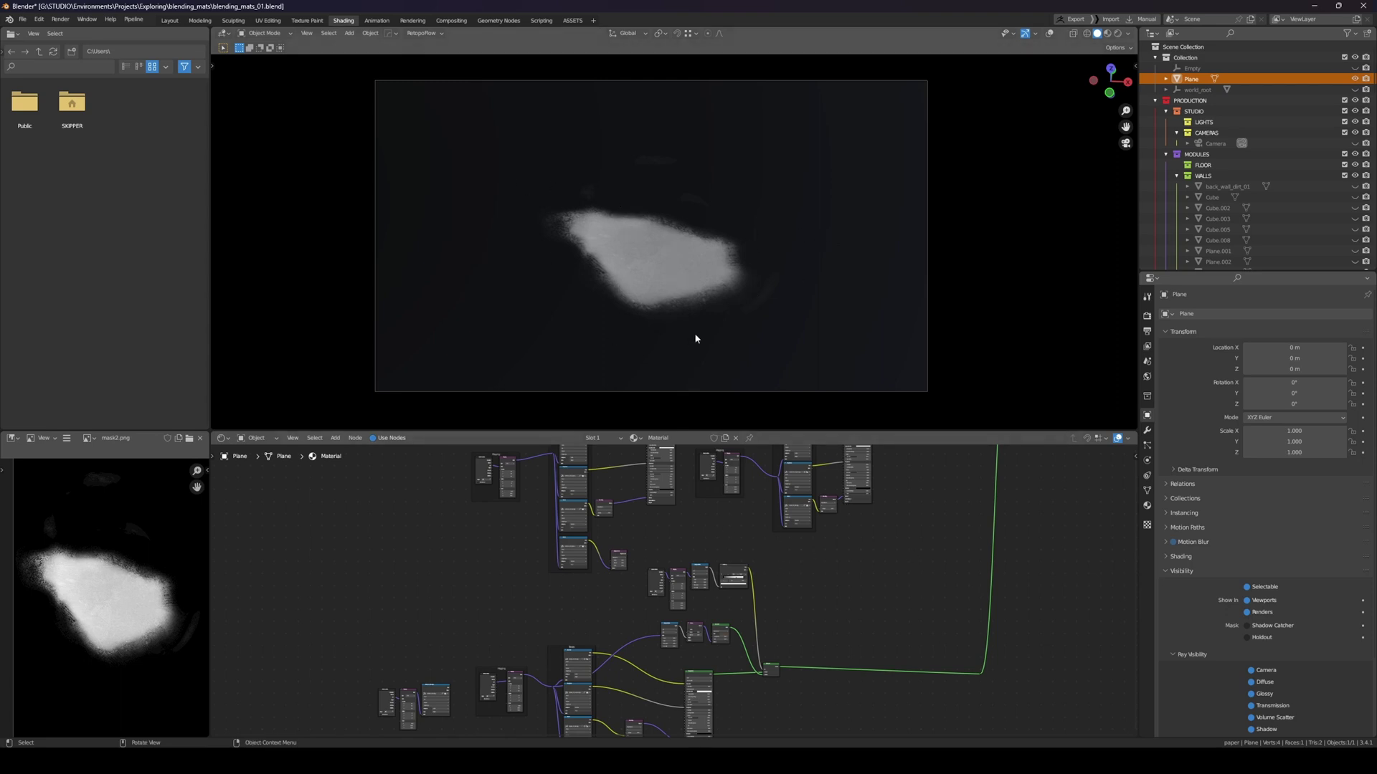
key("alt+h")
key("alt+a")
scroll(941, 510, "up", 6)
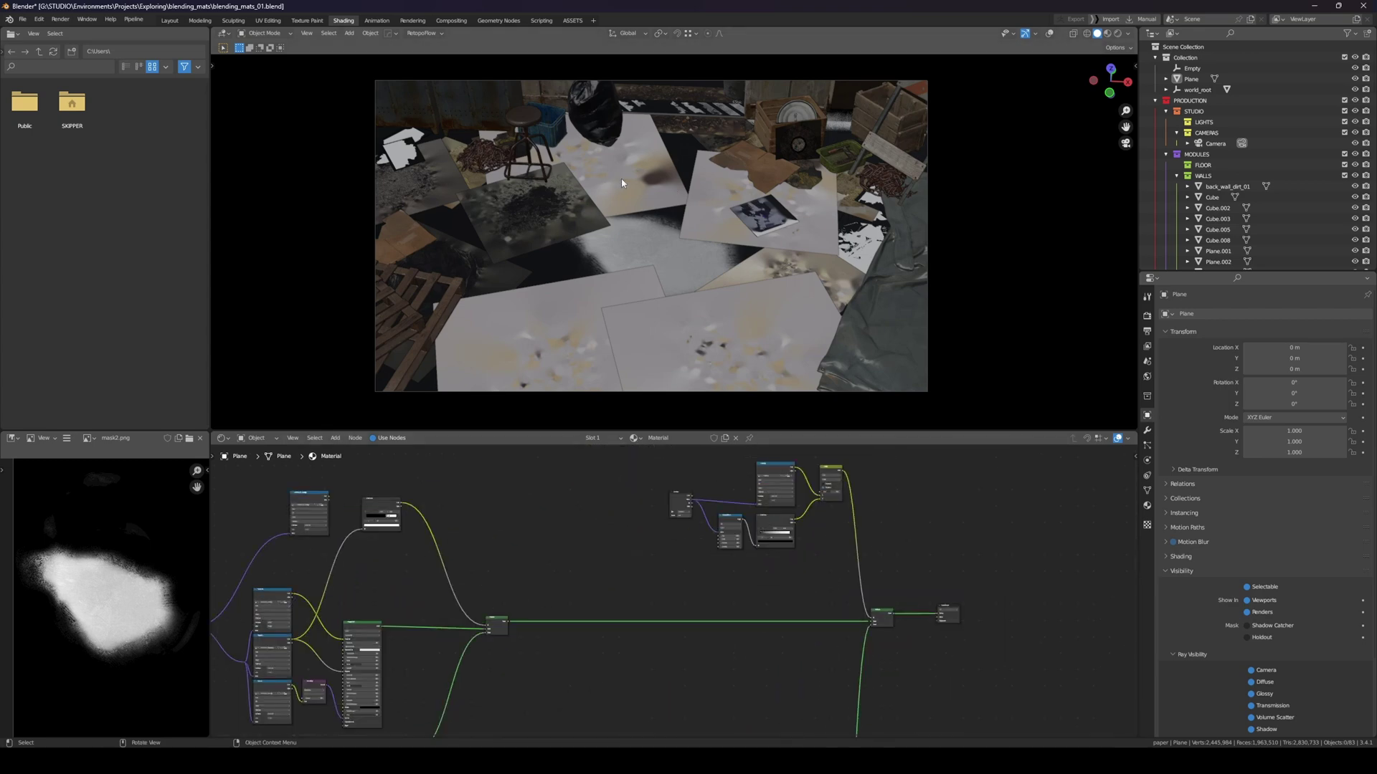
Select the striped metal strip at the back of the floor, frame it with viewport overlays on, and view it up close
scroll(622, 183, "up", 1)
middle_click_drag(622, 182, 601, 316, "shift")
left_click(696, 220)
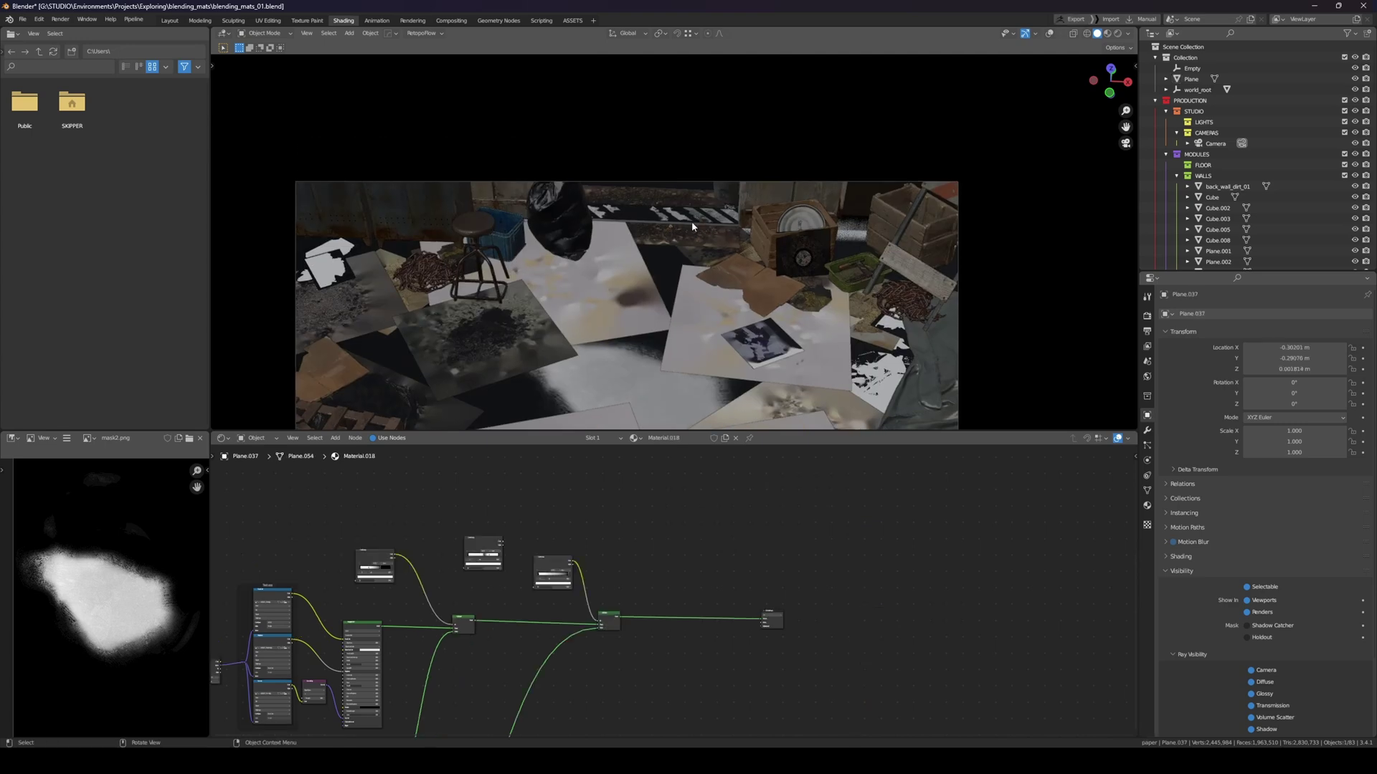
left_click(858, 233)
left_click(690, 219)
key("KP_Decimal")
left_click(1049, 33)
scroll(699, 207, "up", 4)
middle_click_drag(700, 208, 610, 229)
scroll(685, 219, "up", 1)
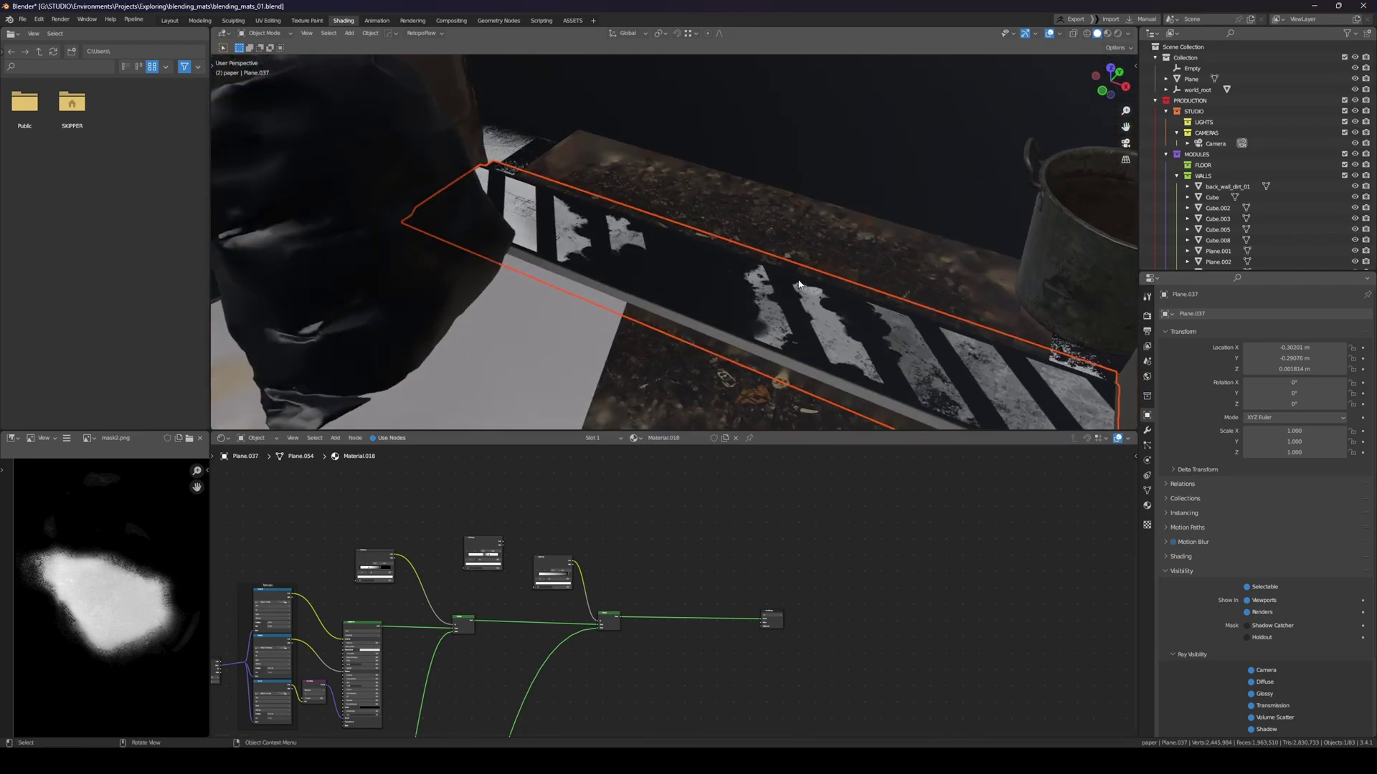
middle_click_drag(846, 300, 757, 278)
scroll(844, 250, "down", 2)
middle_click_drag(844, 251, 798, 251, "shift")
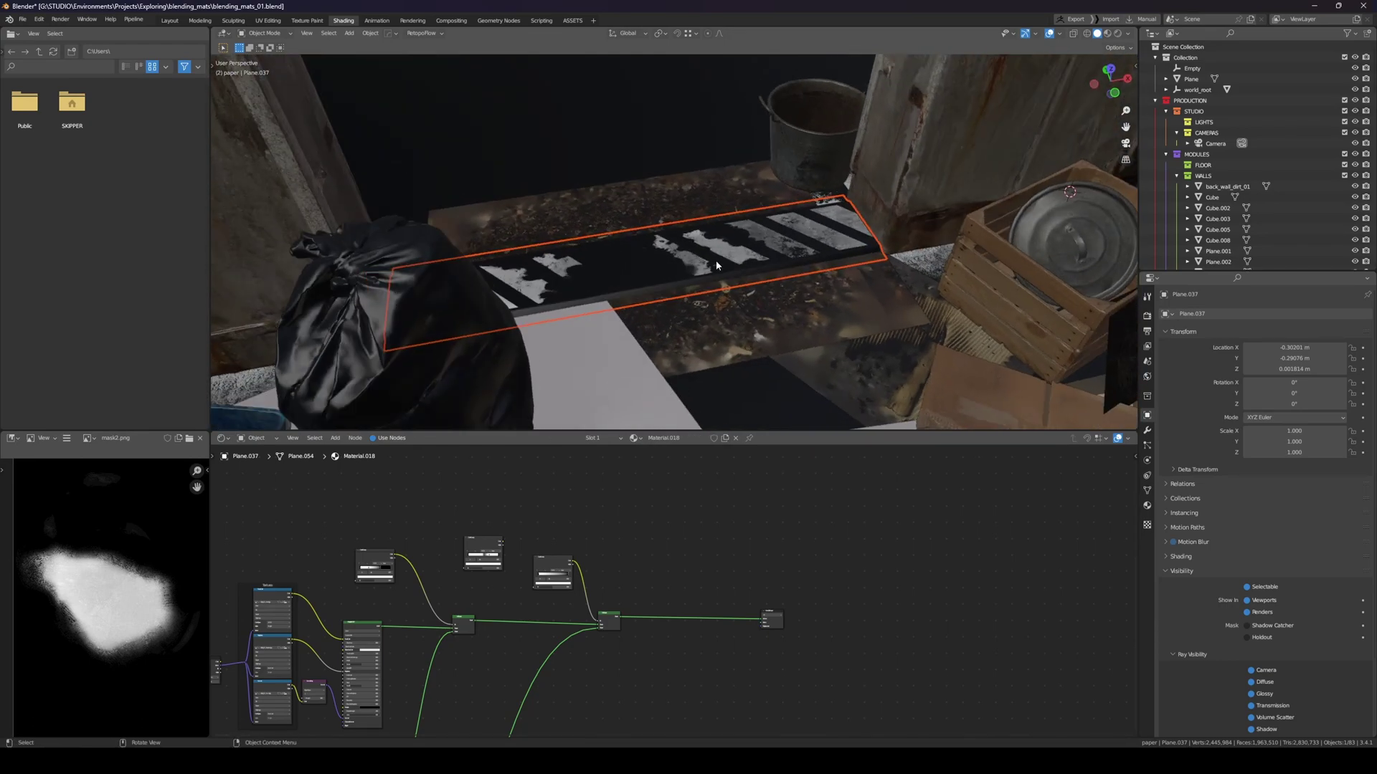
Examine the strip's material in a maximized node editor, covering its texture groups, Color Ramps and Mix Shaders, and restore the layout
scroll(545, 602, "up", 3)
middle_click_drag(545, 611, 641, 525)
key("ctrl+space")
scroll(651, 359, "down", 4)
middle_click_drag(621, 360, 682, 351)
scroll(674, 502, "up", 4)
scroll(674, 541, "down", 4)
middle_click_drag(750, 264, 752, 402)
scroll(639, 480, "up", 2)
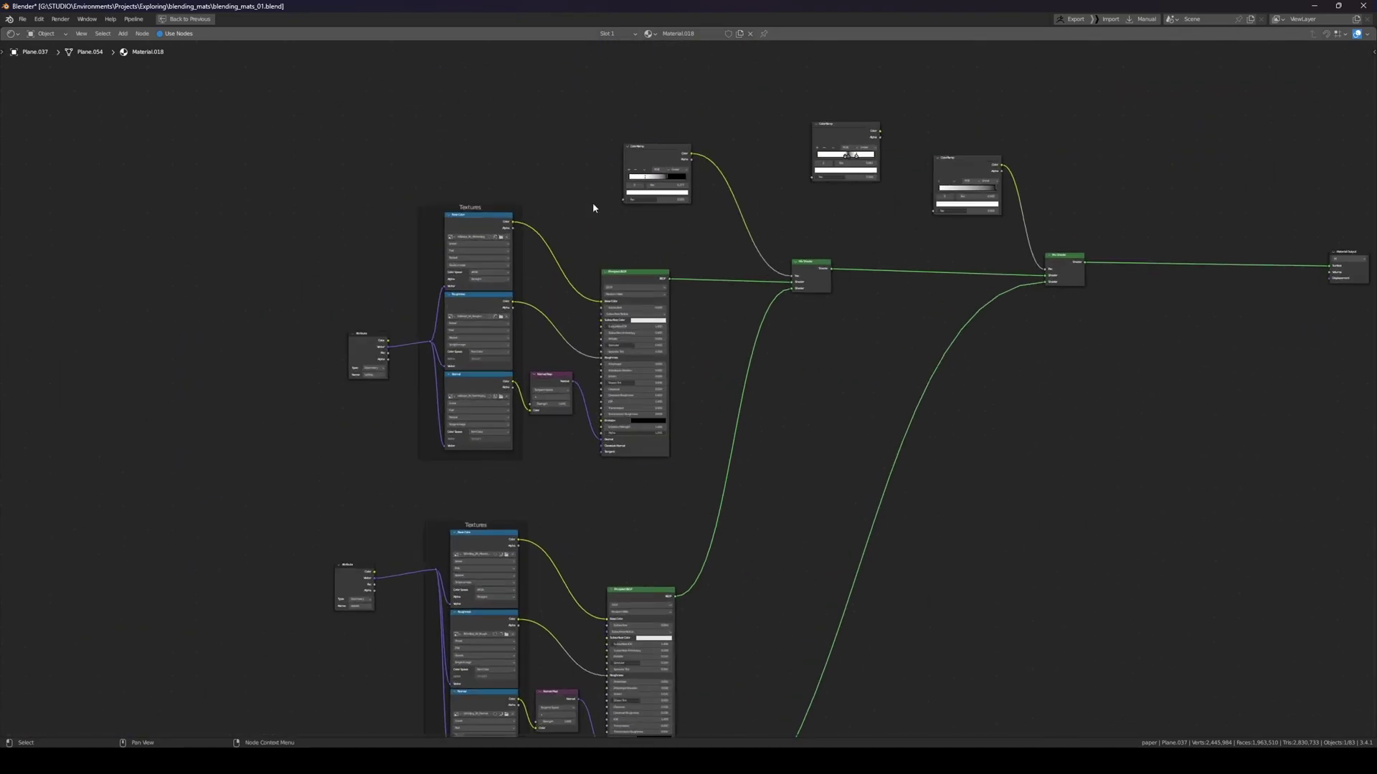
scroll(924, 333, "down", 3)
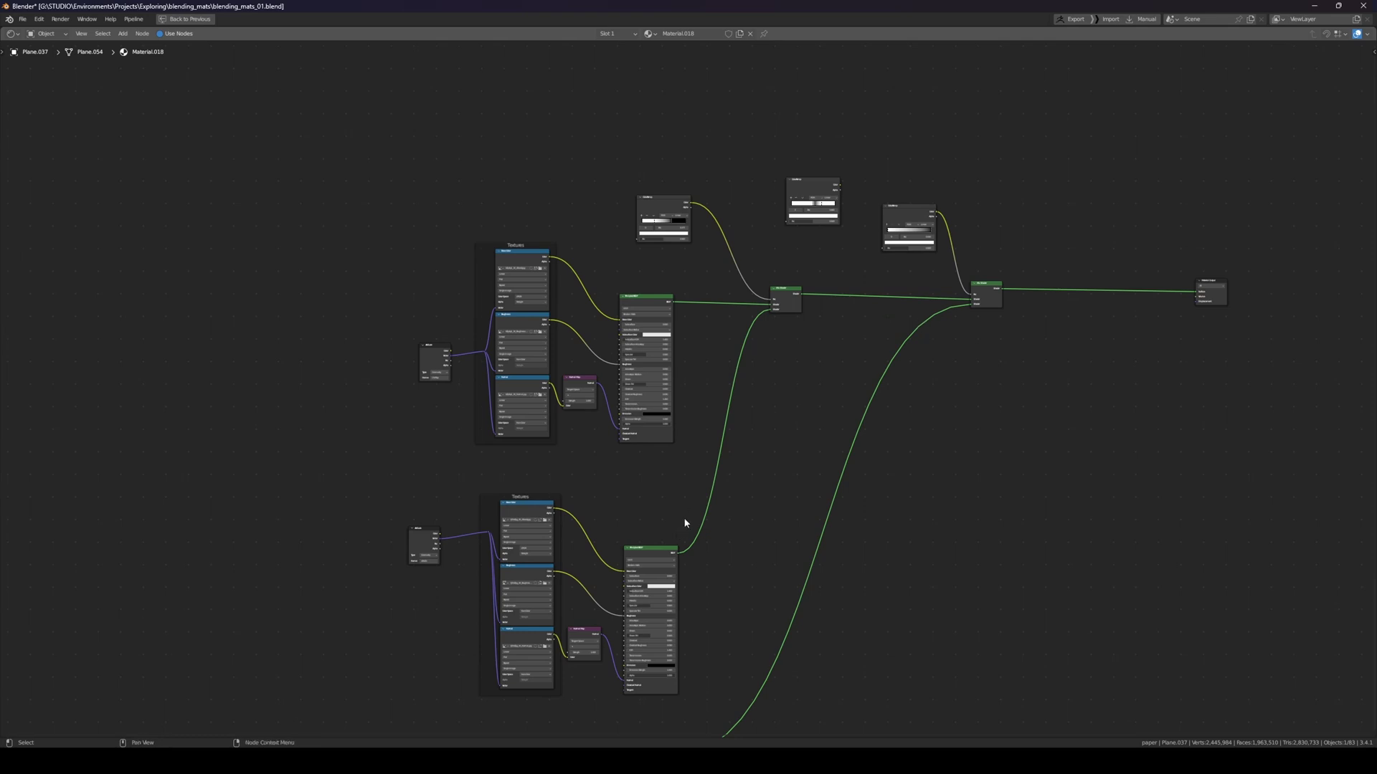
key("ctrl+space")
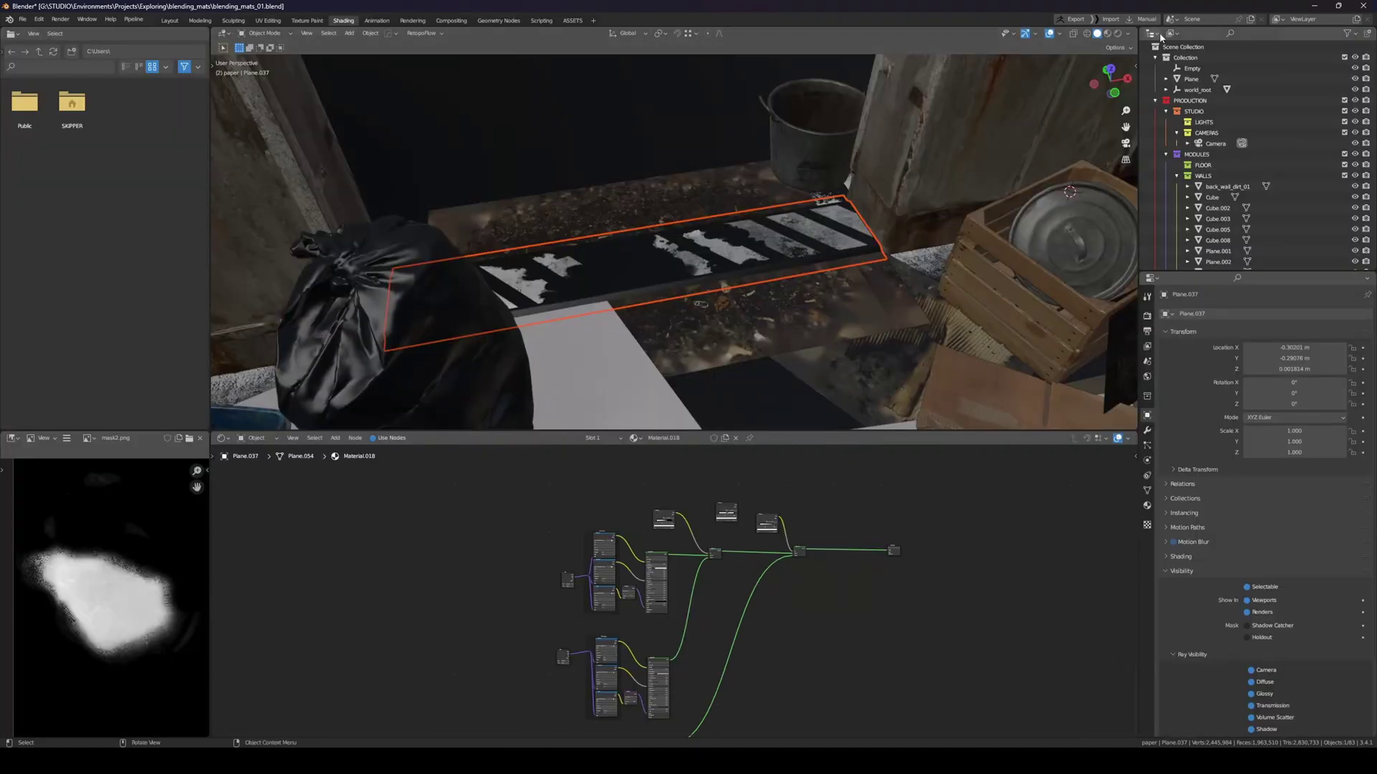
Isolate the striped strip by hiding all other objects and view it in Material Preview shading
key("shift+h")
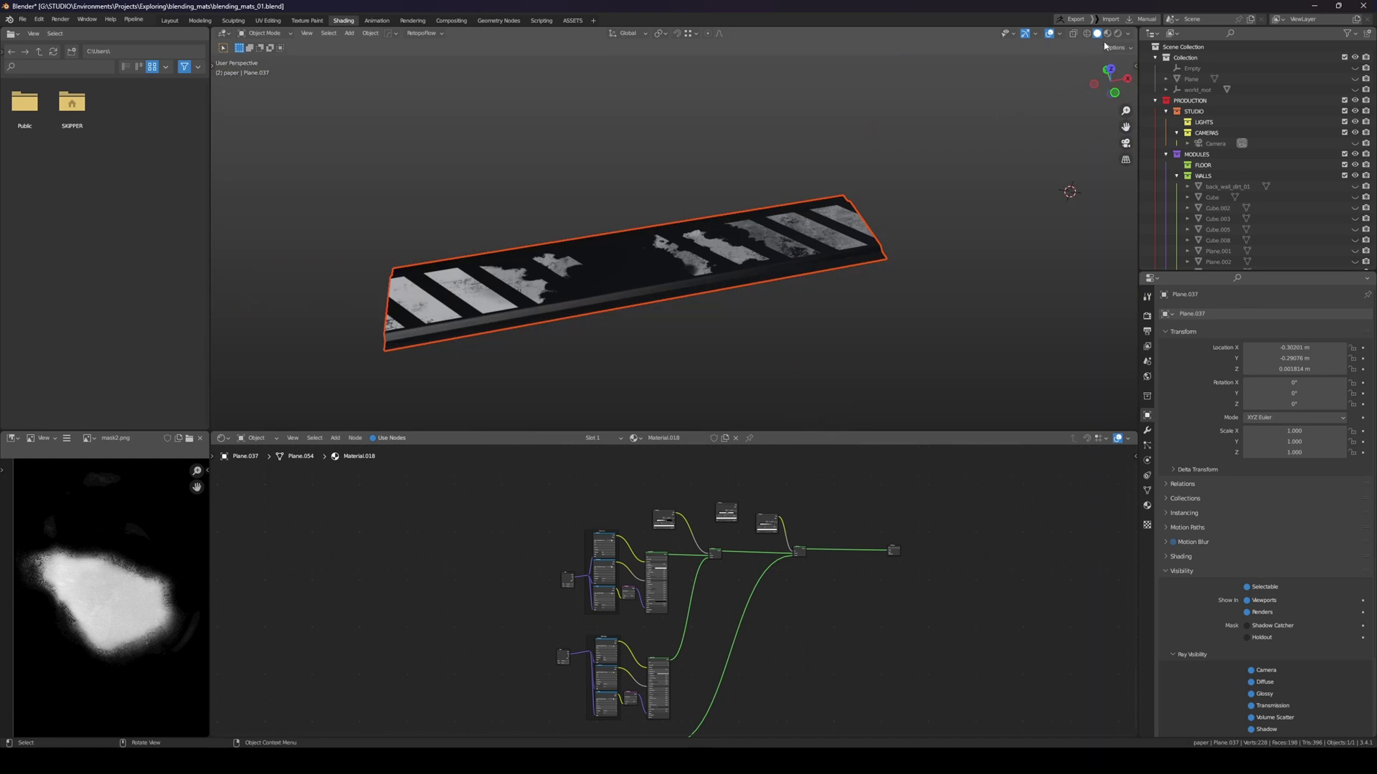
left_click(1106, 33)
middle_click_drag(995, 120, 725, 212)
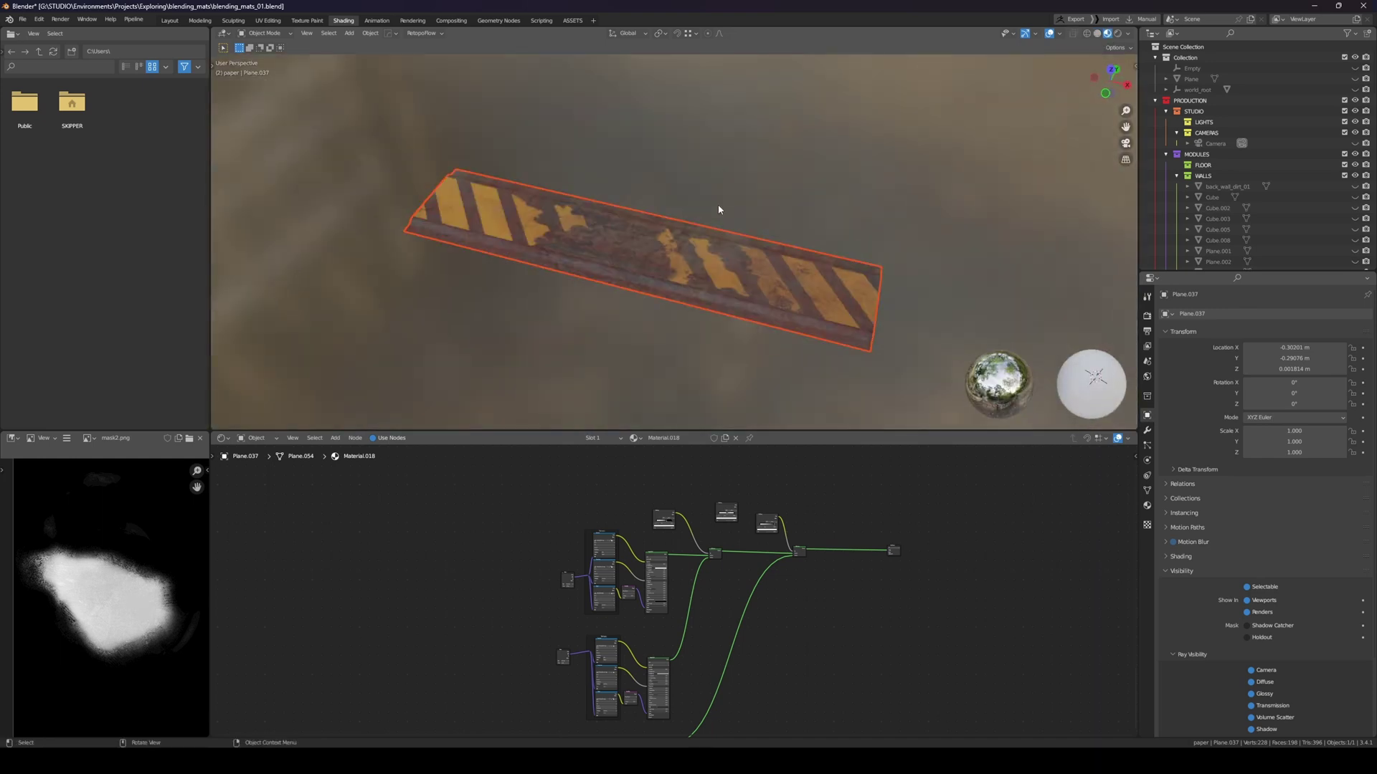
mouse_move(702, 263)
middle_mouse_down()
mouse_move(654, 273)
mouse_move(742, 268)
mouse_move(646, 282)
mouse_move(697, 269)
middle_mouse_up()
middle_click_drag(773, 334, 783, 287)
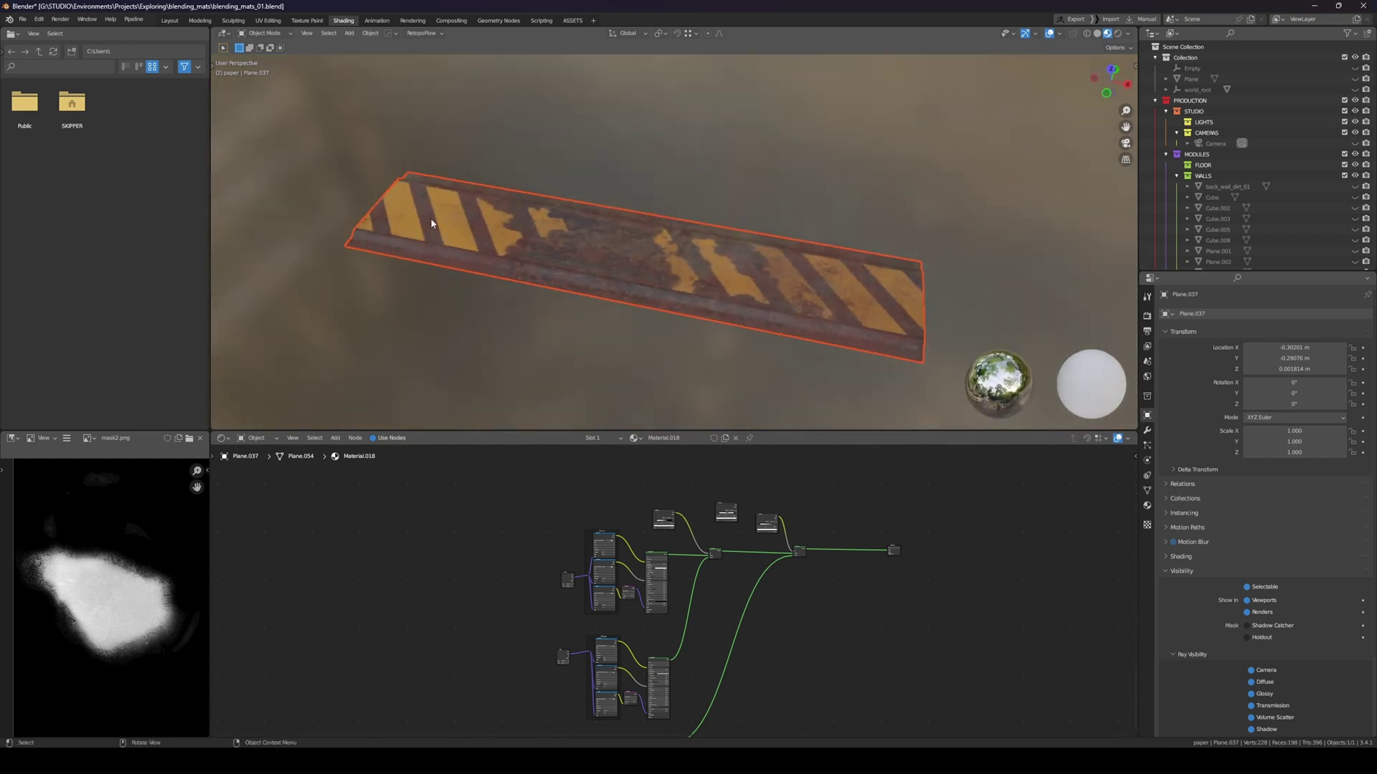
scroll(707, 567, "up", 3)
Examine the lowest layer's Attribute, image texture and orange Principled BSDF nodes, comparing them with the yellow stripes on the strip
key("ctrl+space")
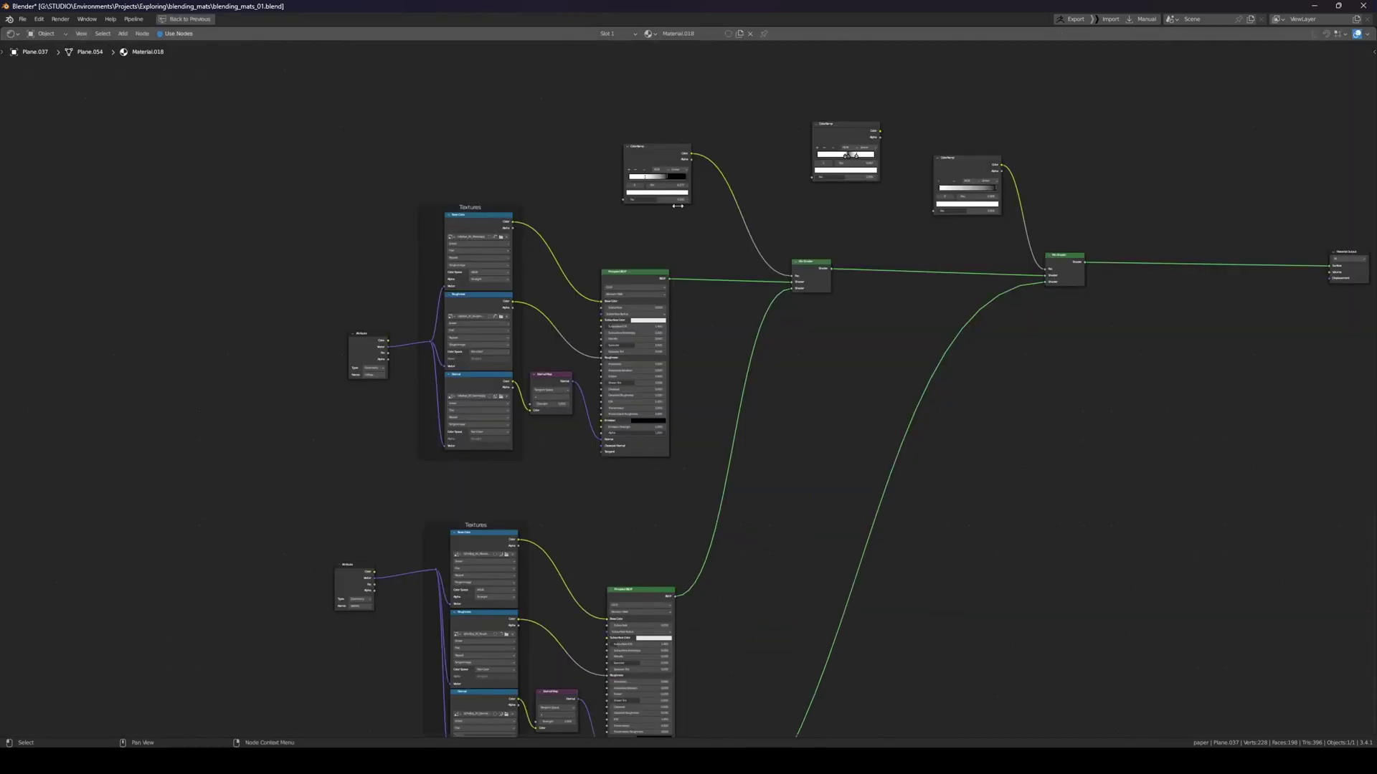
scroll(658, 492, "down", 5)
scroll(658, 493, "down", 5)
middle_click_drag(657, 493, 702, 259)
scroll(725, 360, "up", 15)
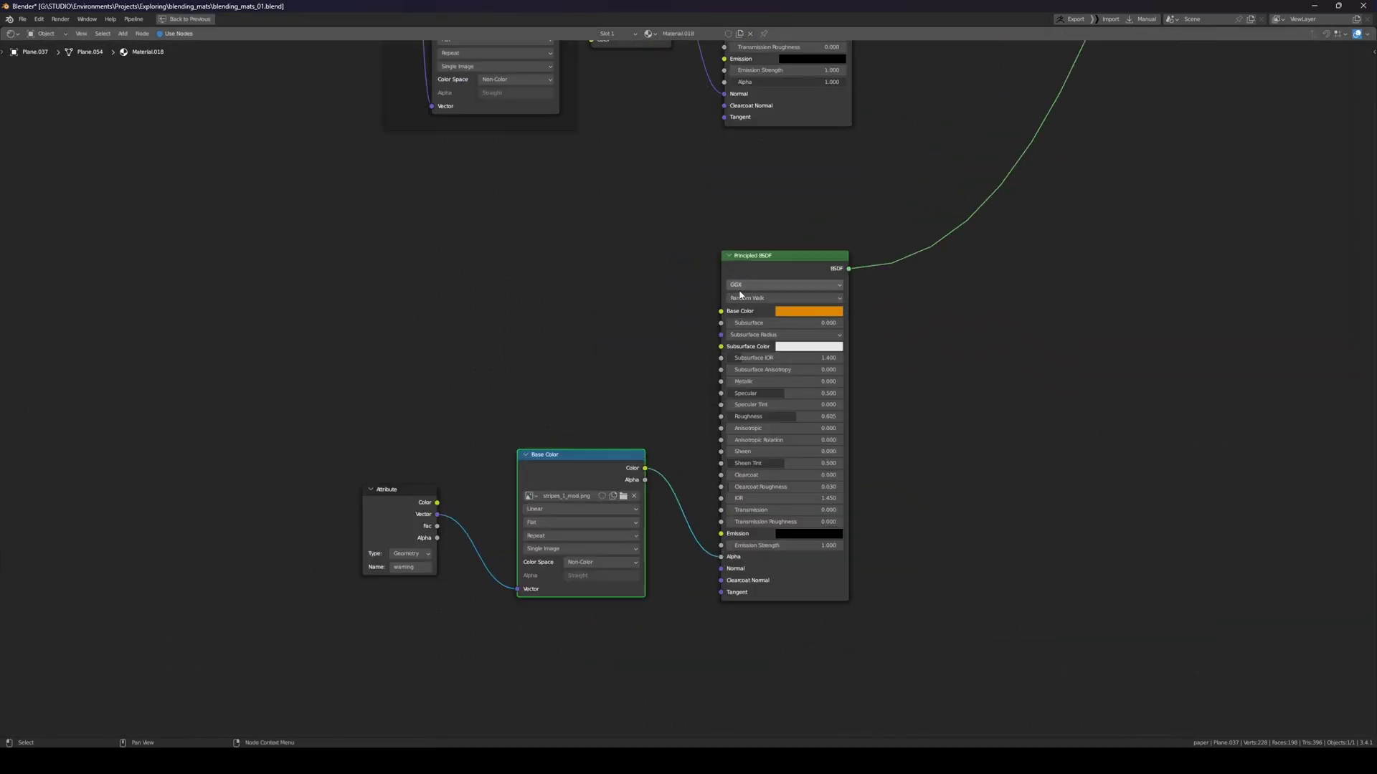
key("ctrl+space")
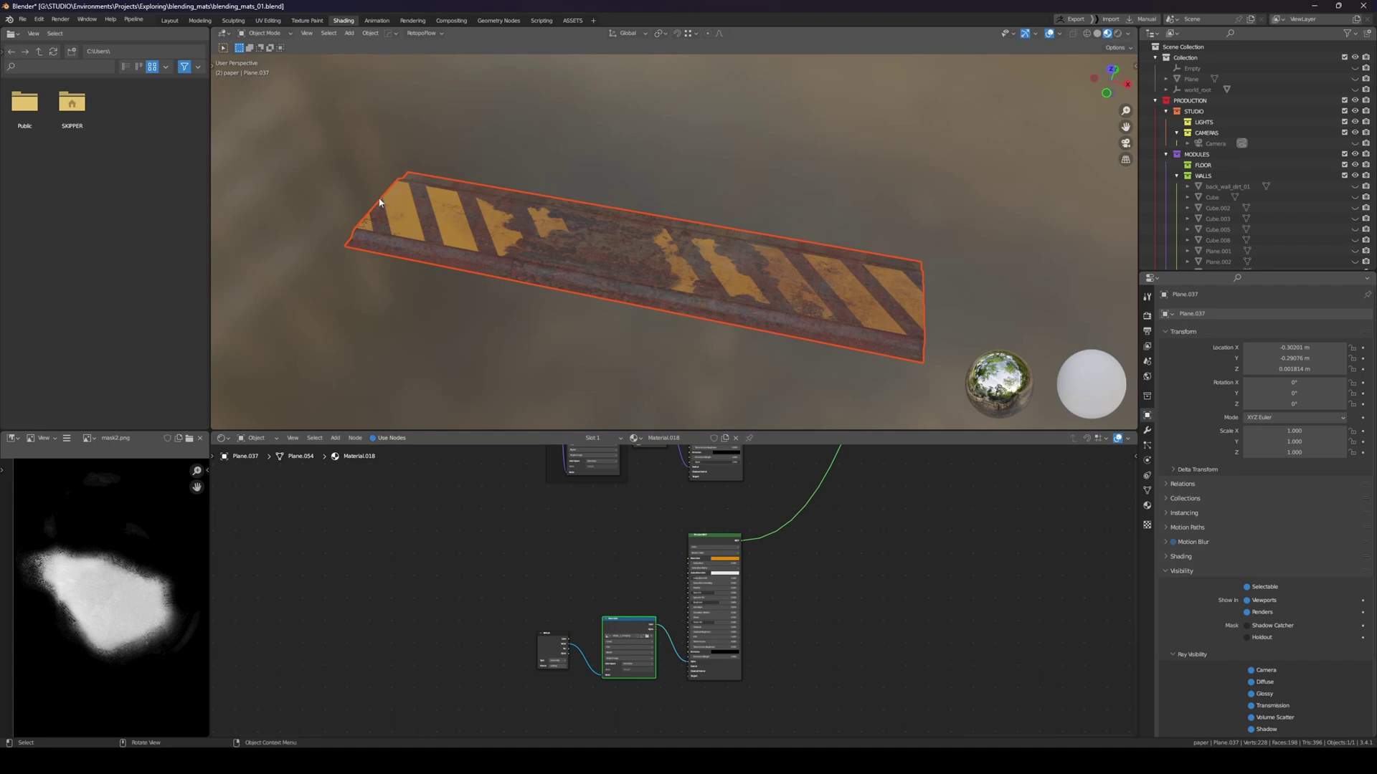
mouse_move(649, 255)
middle_mouse_down()
mouse_move(740, 279)
mouse_move(655, 255)
middle_mouse_up()
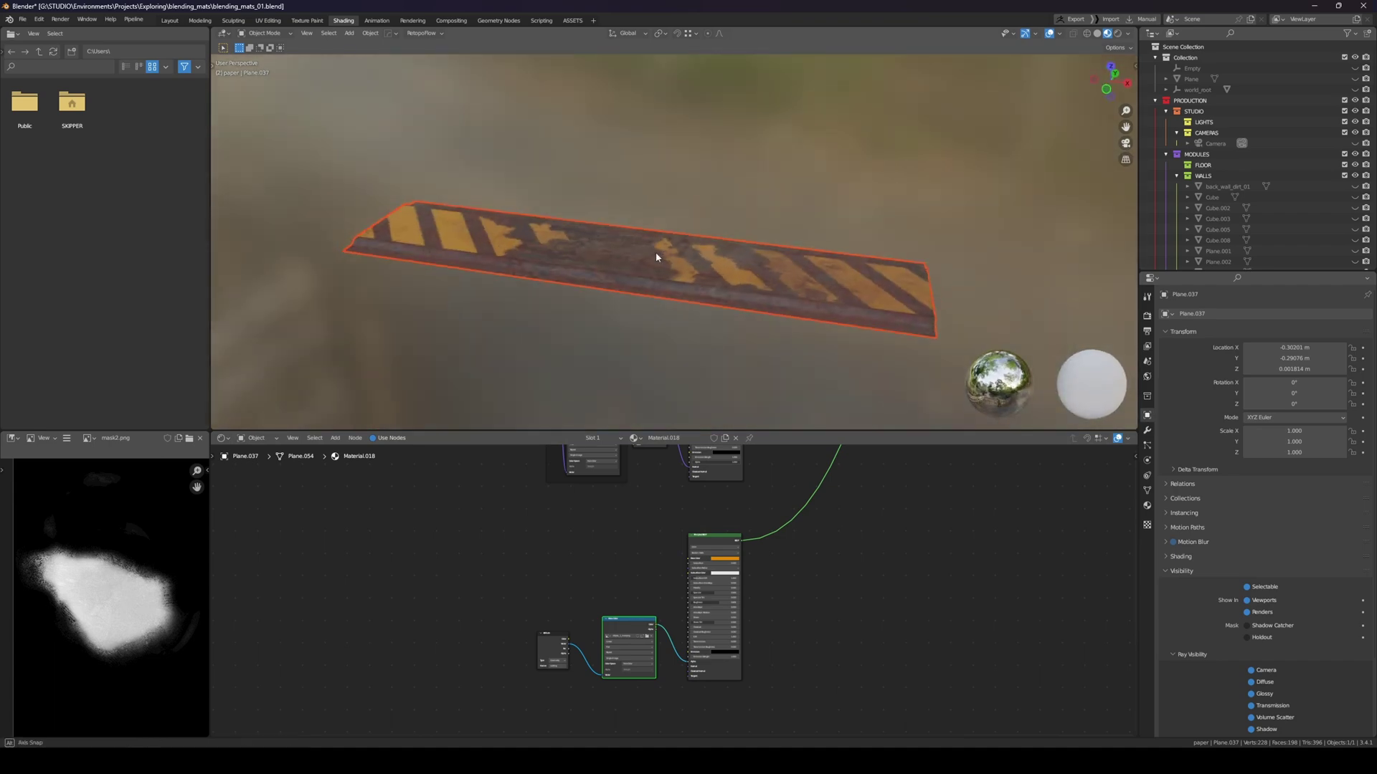
key("ctrl+space")
scroll(584, 385, "down", 3)
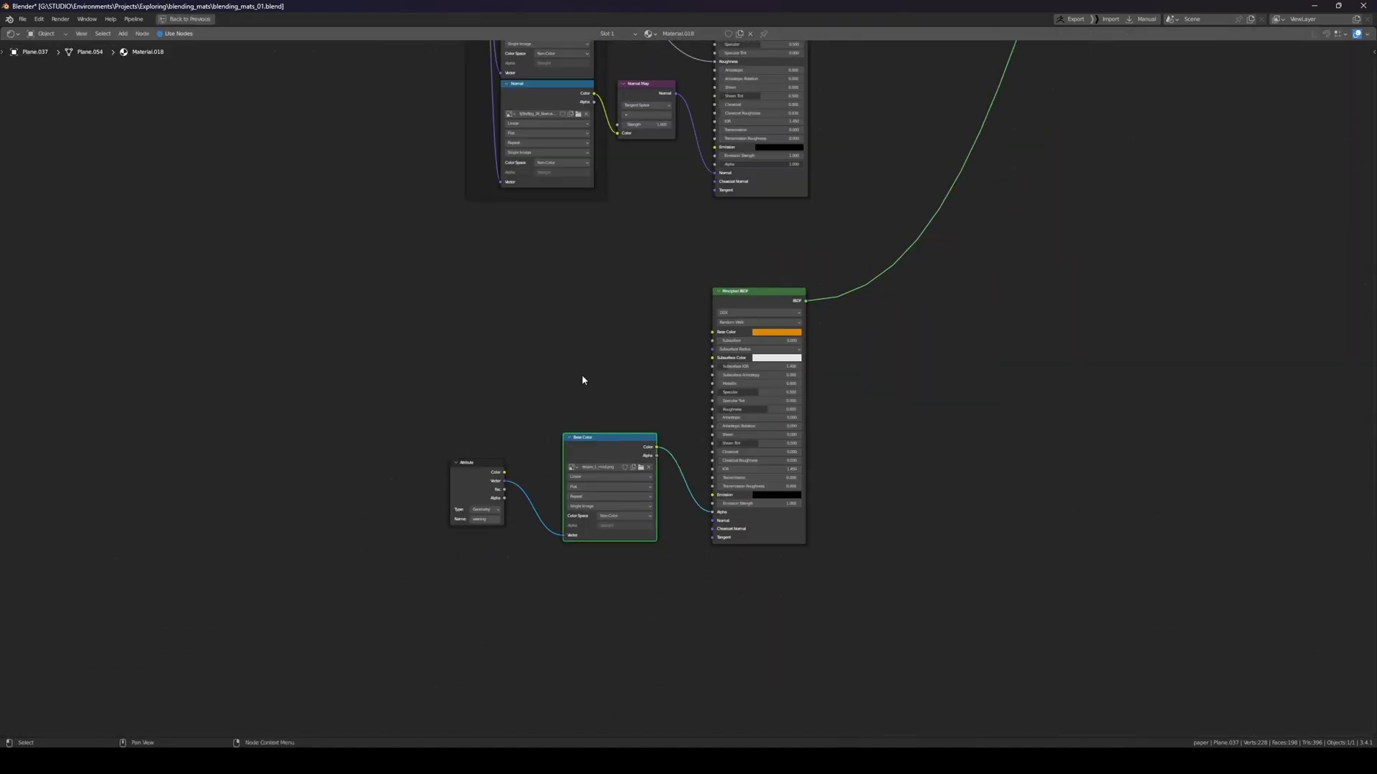
key("ctrl+space")
scroll(614, 301, "up", 5)
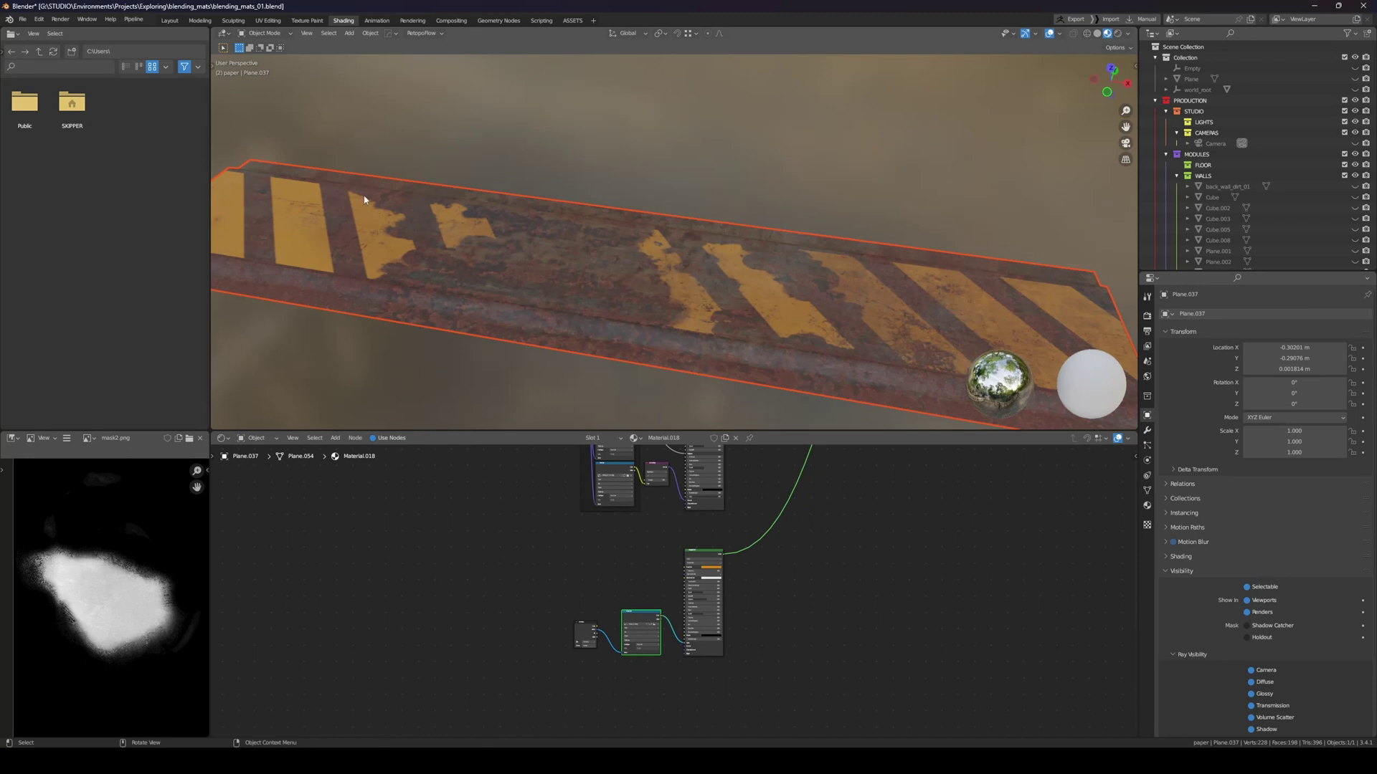
scroll(726, 239, "down", 4)
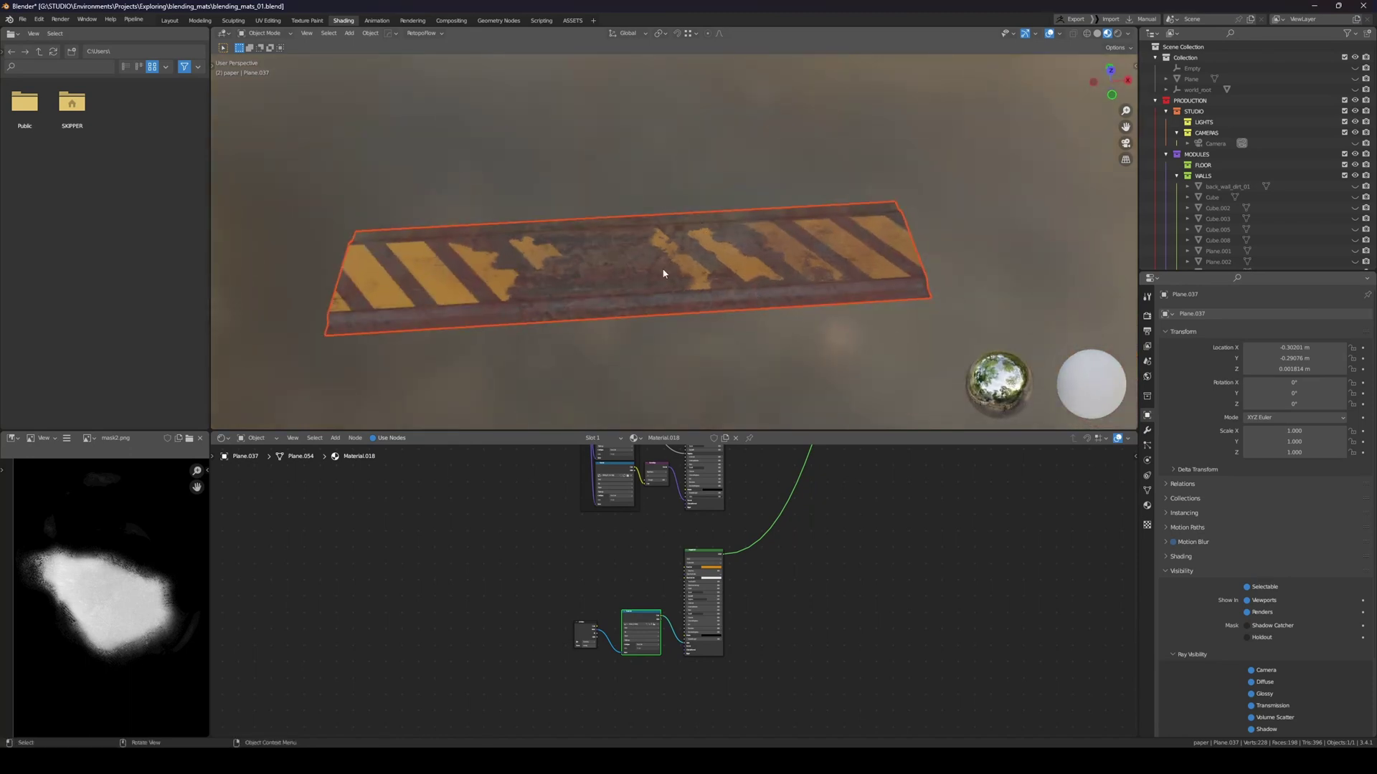
middle_click_drag(744, 632, 732, 660)
scroll(738, 645, "down", 3)
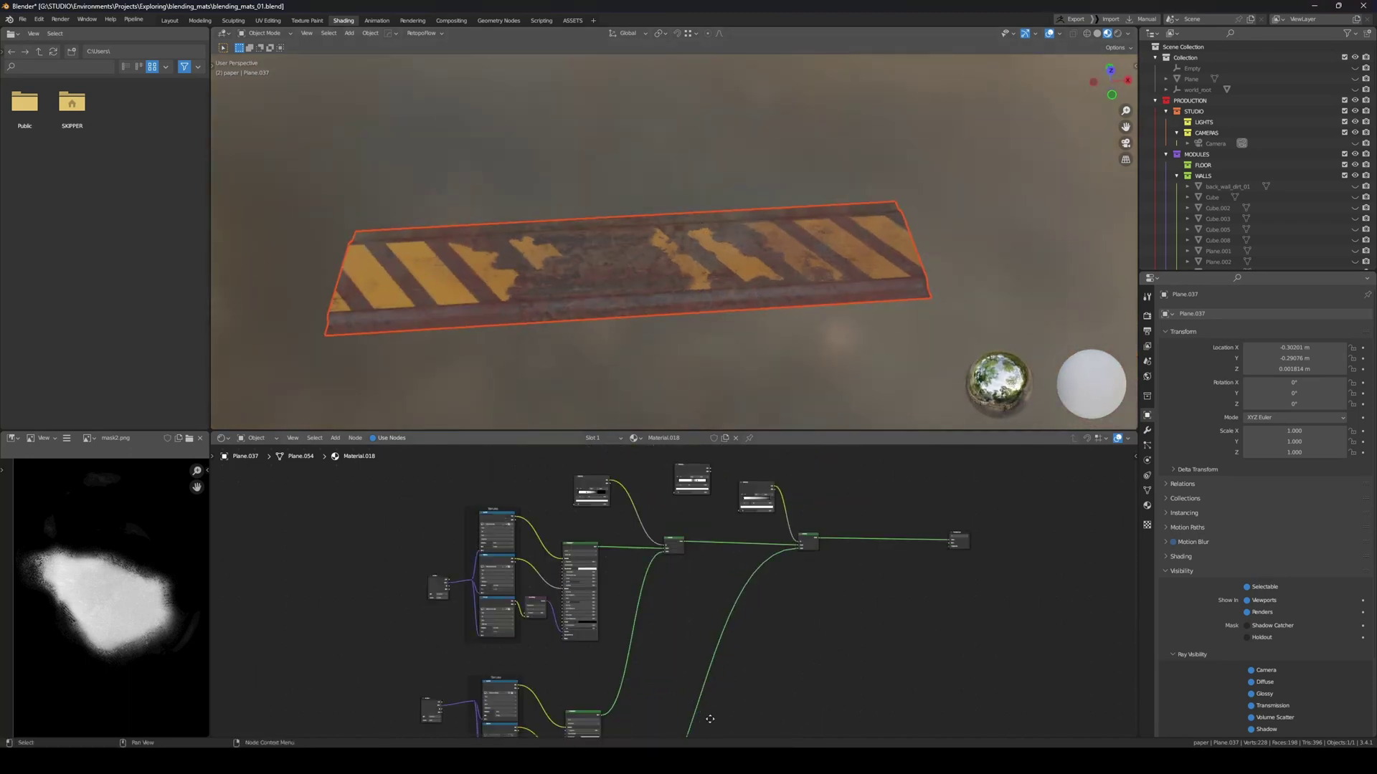
Preview the two upper Color Ramp nodes nearest the output one at a time, and route the final Mix Shader back to the output
scroll(754, 629, "up", 2)
left_click(755, 580)
left_click(823, 644, "ctrl+shift")
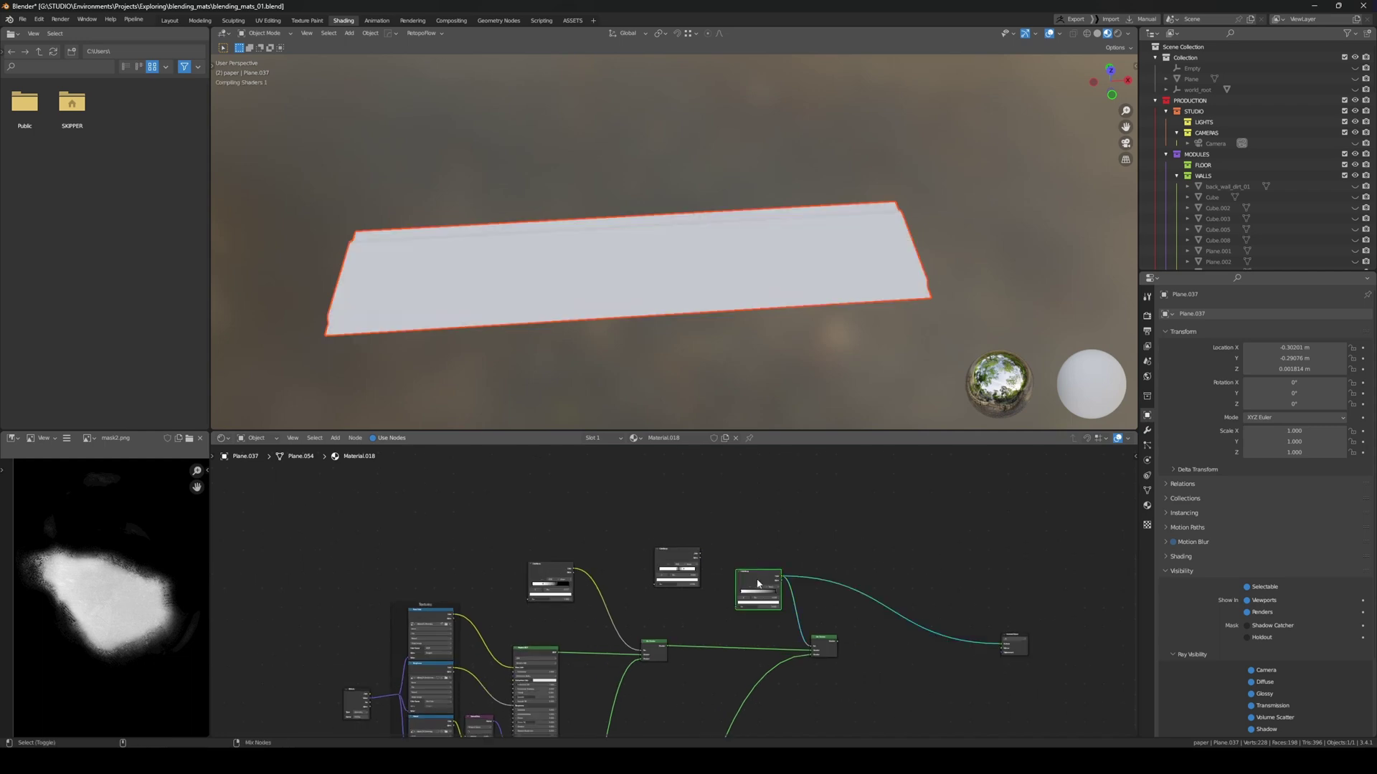
left_click(700, 562, "ctrl+shift")
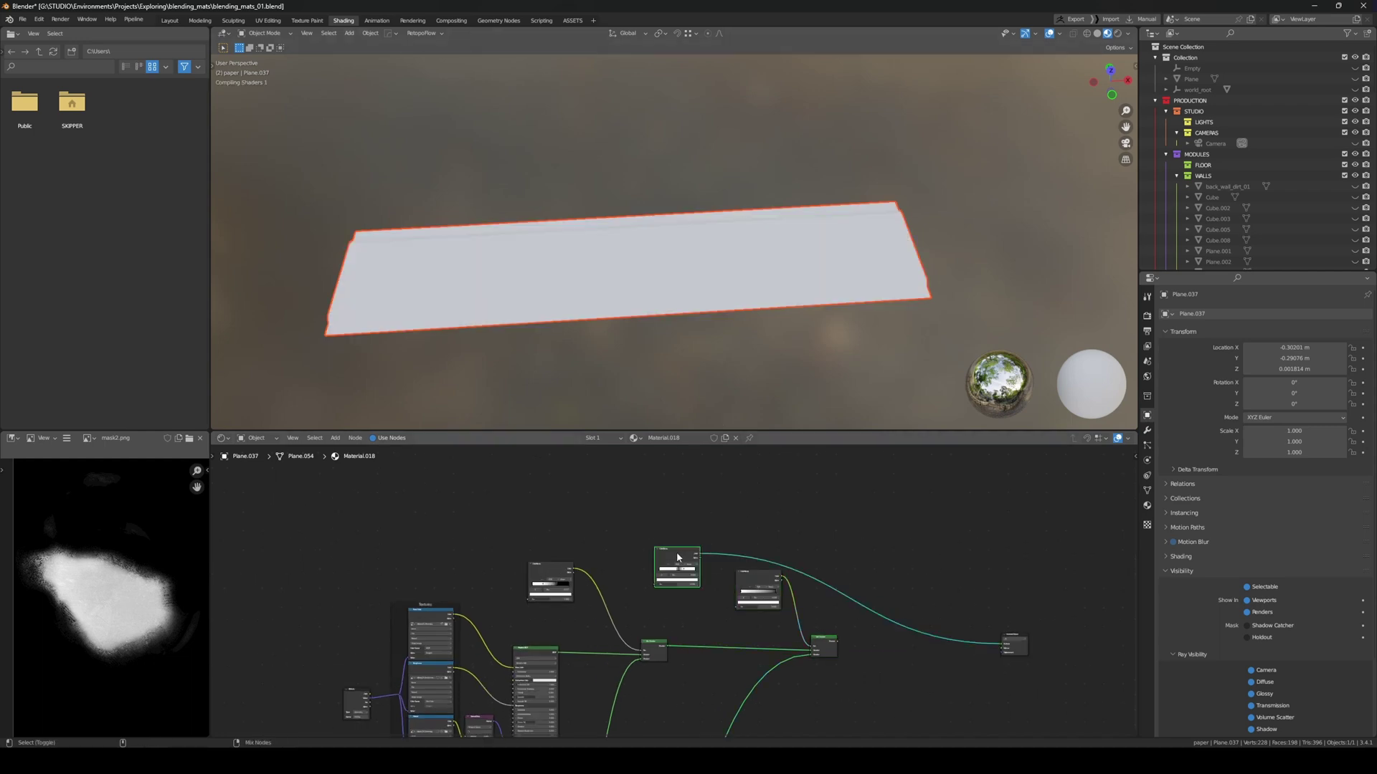
left_click(850, 642, "ctrl+shift")
scroll(851, 644, "down", 1)
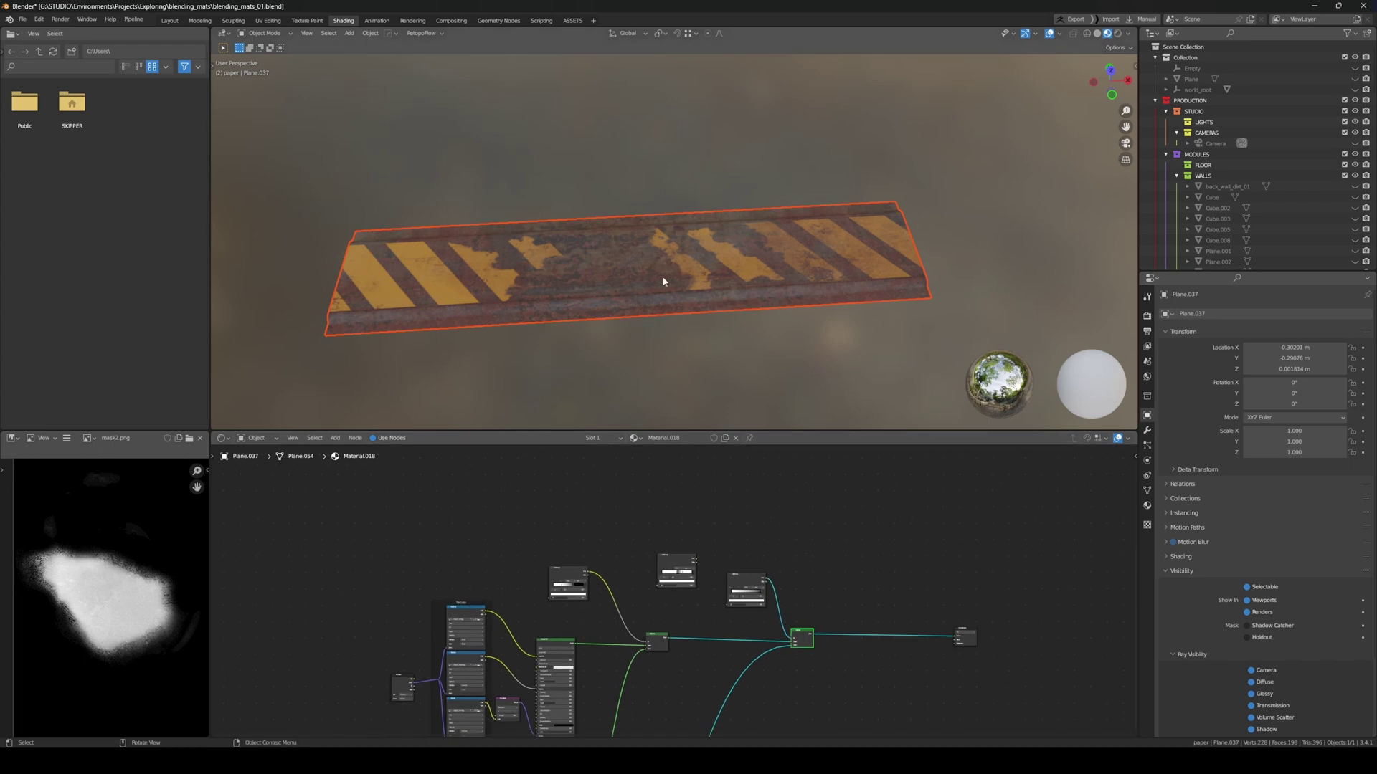
Preview the lowest layer's stripe mask image texture alone on the strip and inspect its black-and-white pattern
scroll(653, 644, "down", 3)
middle_click_drag(651, 646, 803, 462)
scroll(610, 703, "down", 1)
middle_click_drag(615, 707, 590, 562)
left_click(658, 626)
left_click(659, 625, "ctrl+shift")
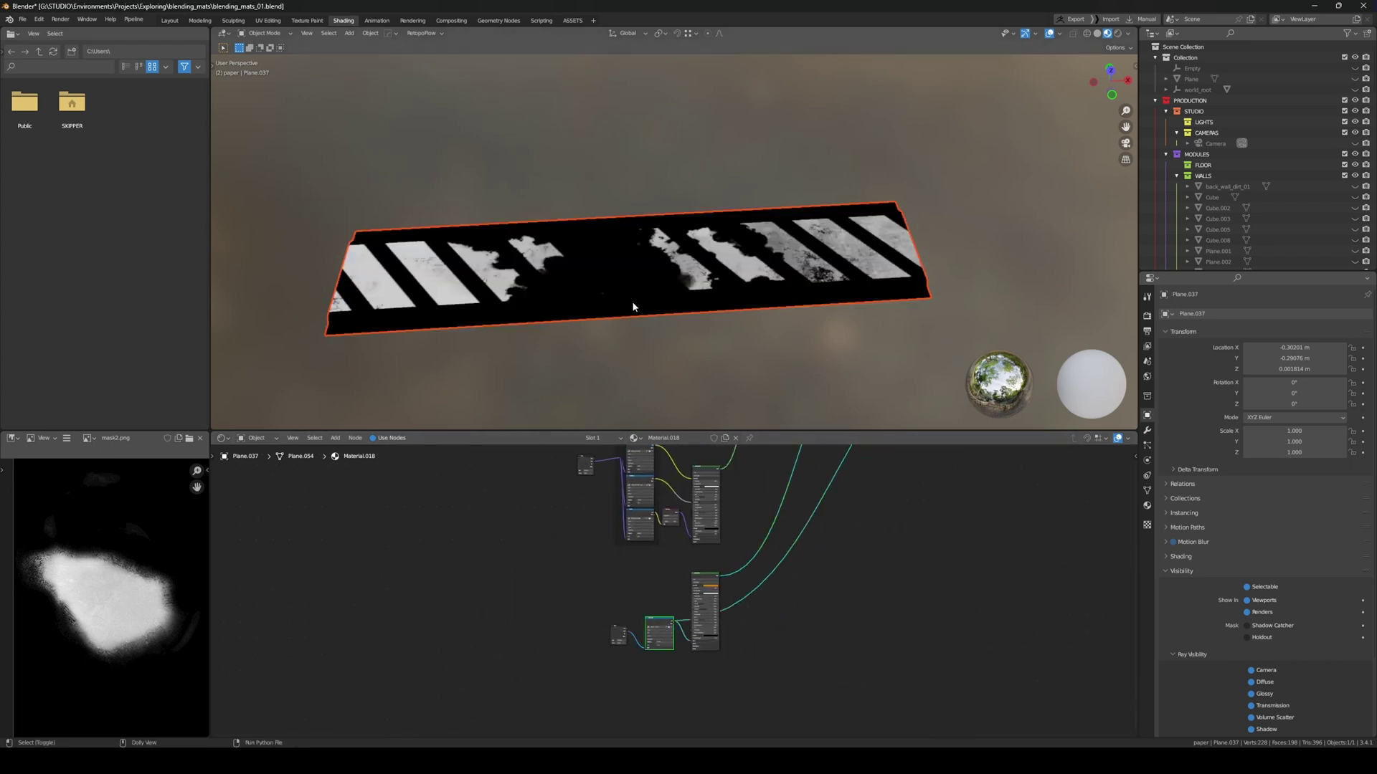
middle_click_drag(430, 251, 459, 258)
scroll(676, 590, "up", 6)
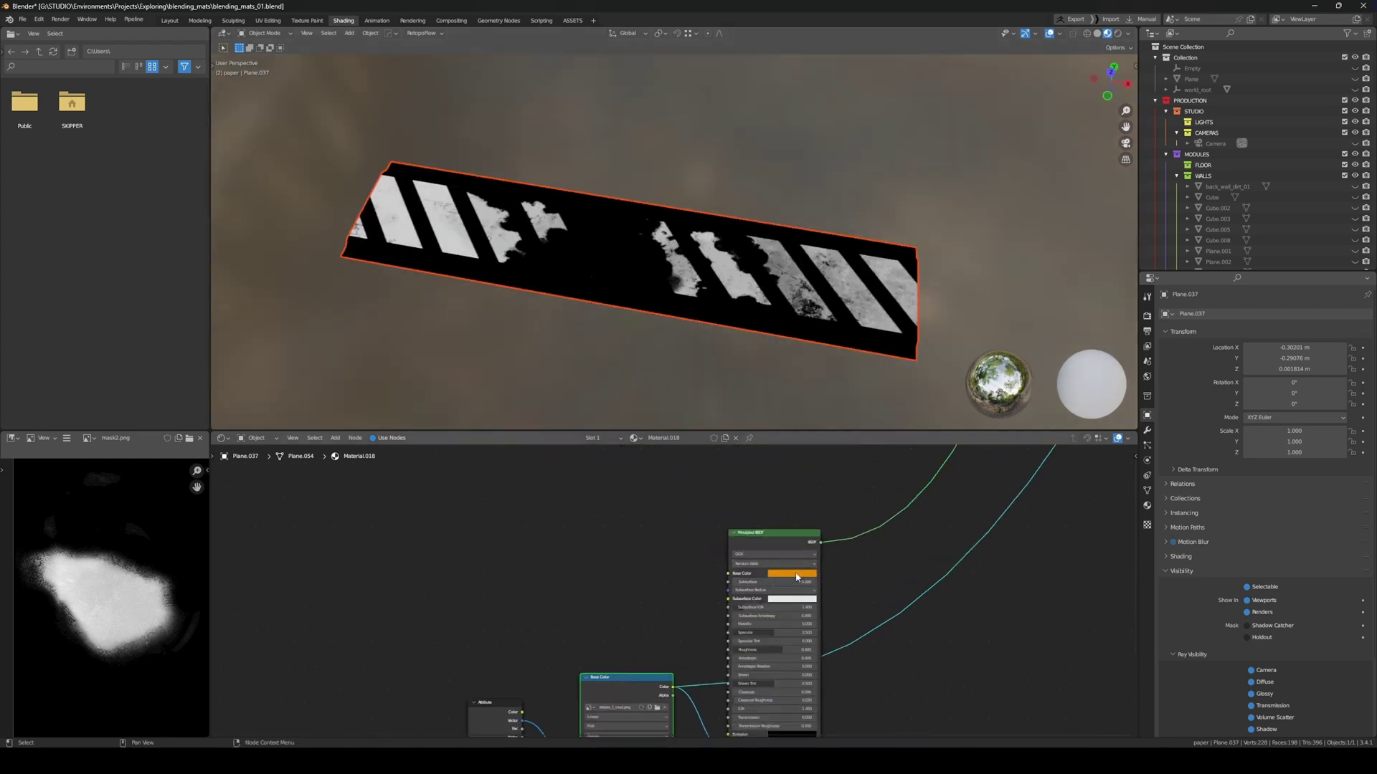
Route the final Mix Shader back to the material output and return to the stripe layer's nodes
scroll(759, 617, "down", 8)
middle_click_drag(726, 660, 667, 584)
scroll(696, 684, "down", 2)
left_click(752, 510, "ctrl+shift")
scroll(751, 511, "down", 5)
scroll(666, 582, "up", 5)
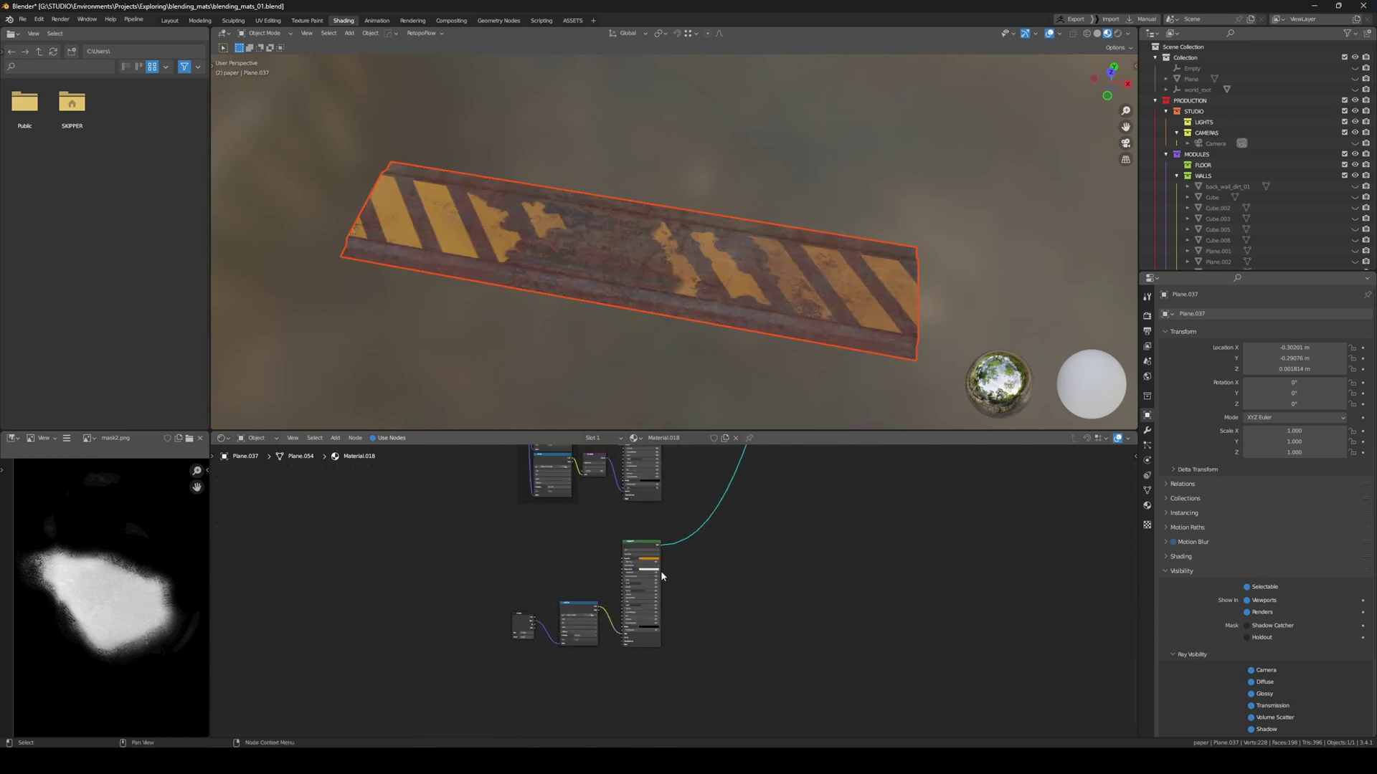
Try a blue Base Color on the stripe layer's Principled BSDF, and undo the color change
scroll(668, 588, "up", 4)
left_click(630, 531)
left_click(642, 470)
left_click(649, 459)
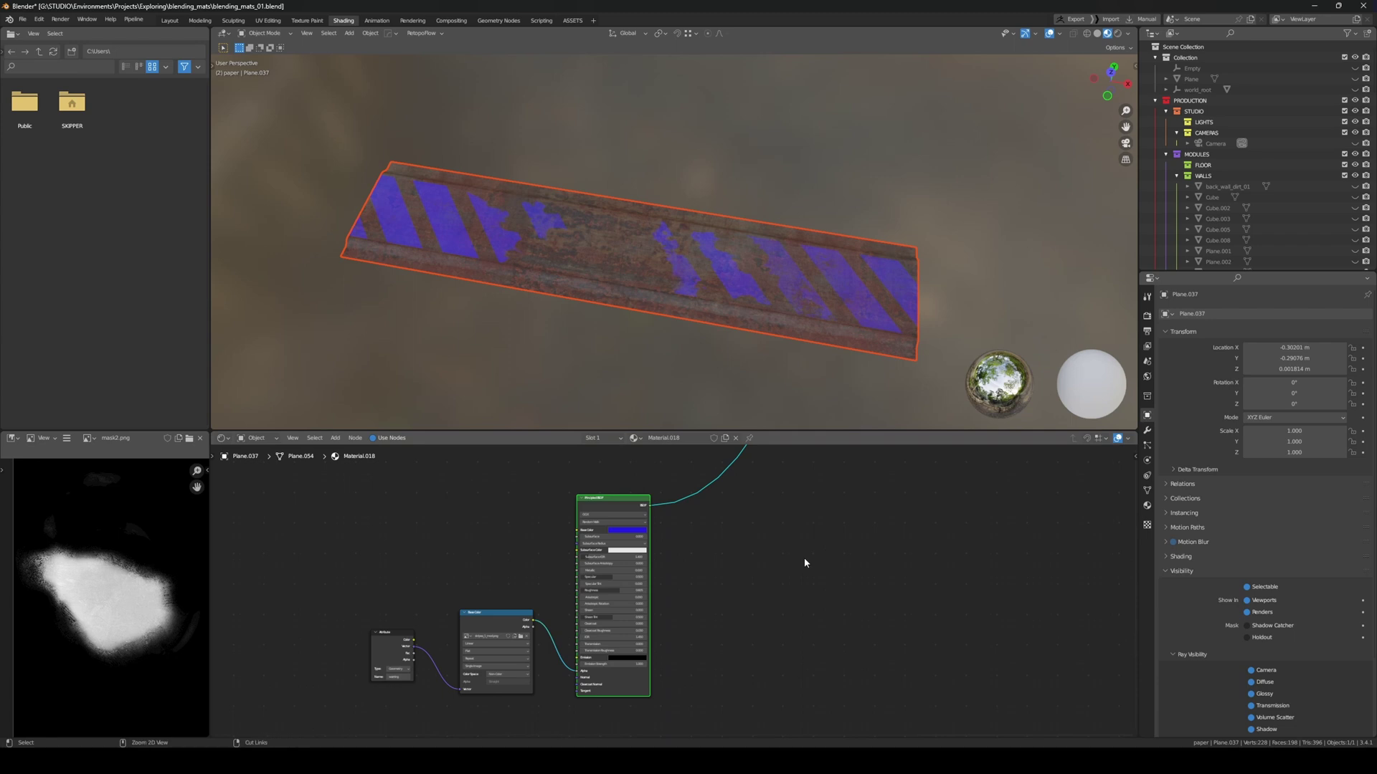
key("ctrl+z")
scroll(708, 505, "down", 6)
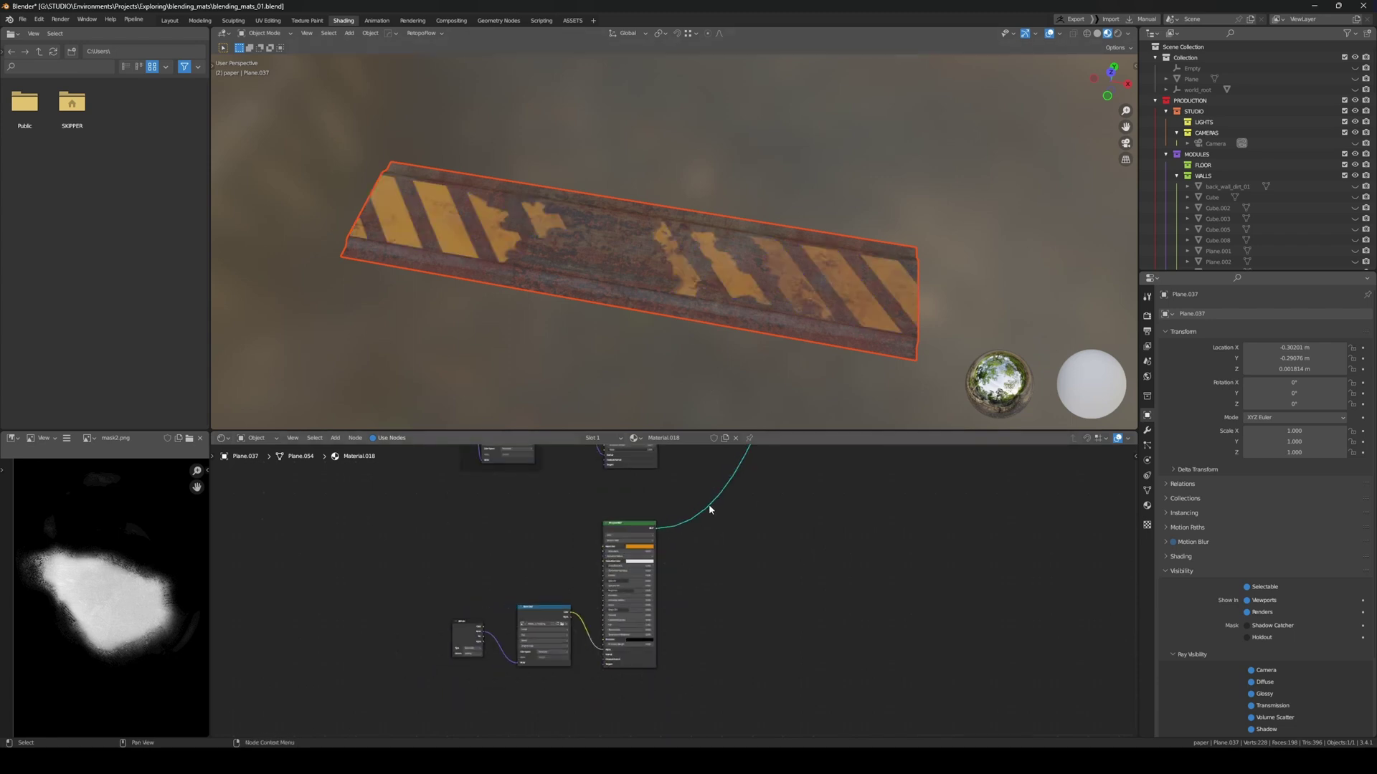
middle_click_drag(738, 506, 718, 555)
scroll(691, 558, "up", 3)
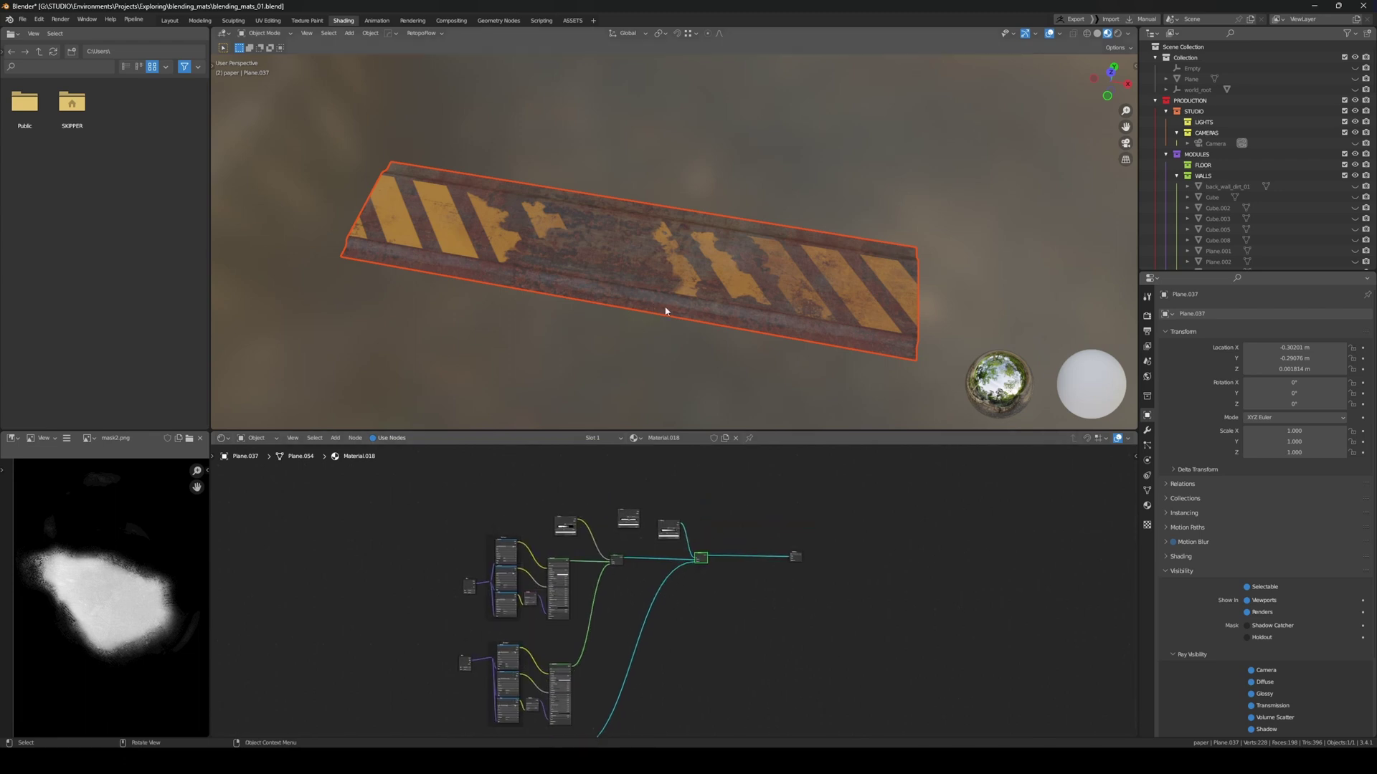
Unhide all objects, clear the selection, and show the scene through the camera in Rendered shading with the floor in view
key("alt+h")
key("alt+a")
scroll(622, 316, "down", 3)
middle_click_drag(622, 317, 677, 246)
scroll(677, 246, "down", 5)
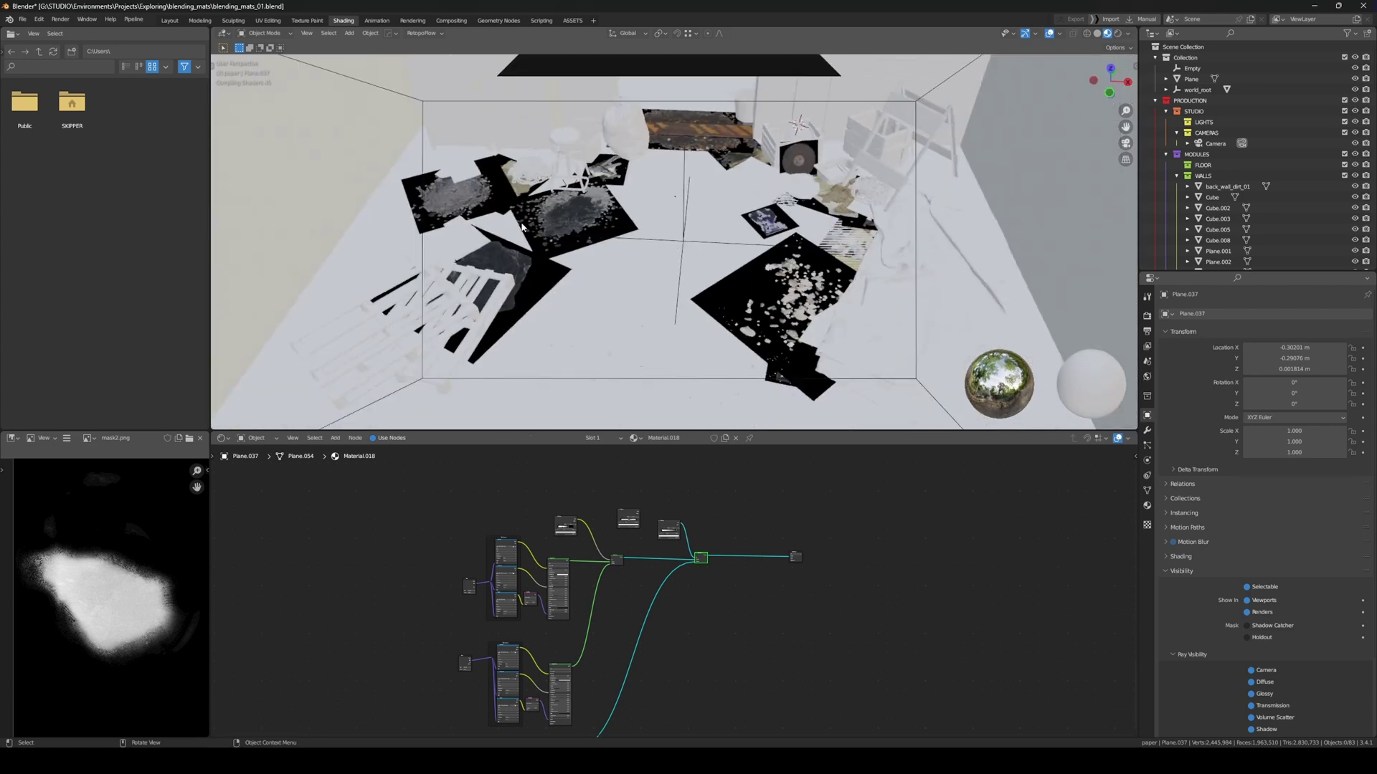
key("KP_0")
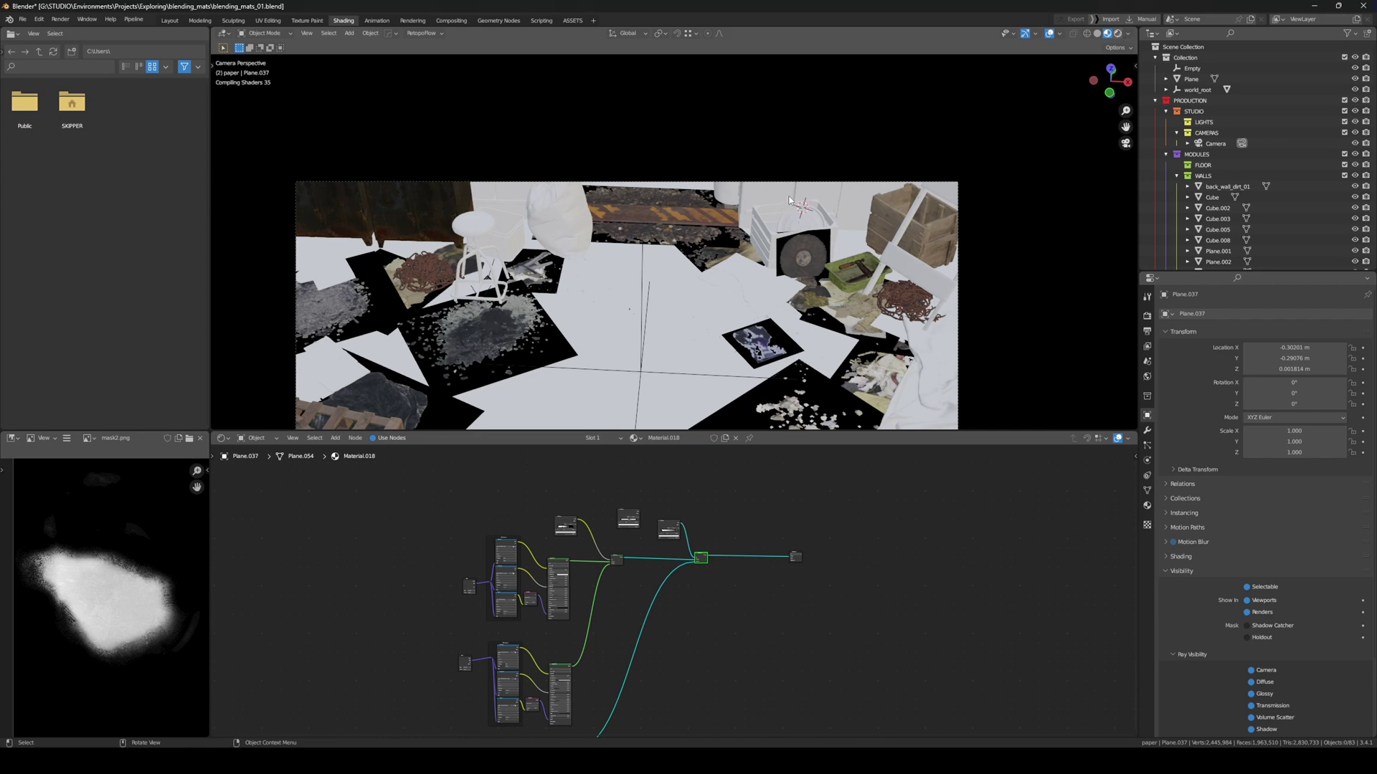
key("z")
middle_click_drag(795, 204, 814, 115, "shift")
middle_click_drag(725, 221, 761, 182, "shift")
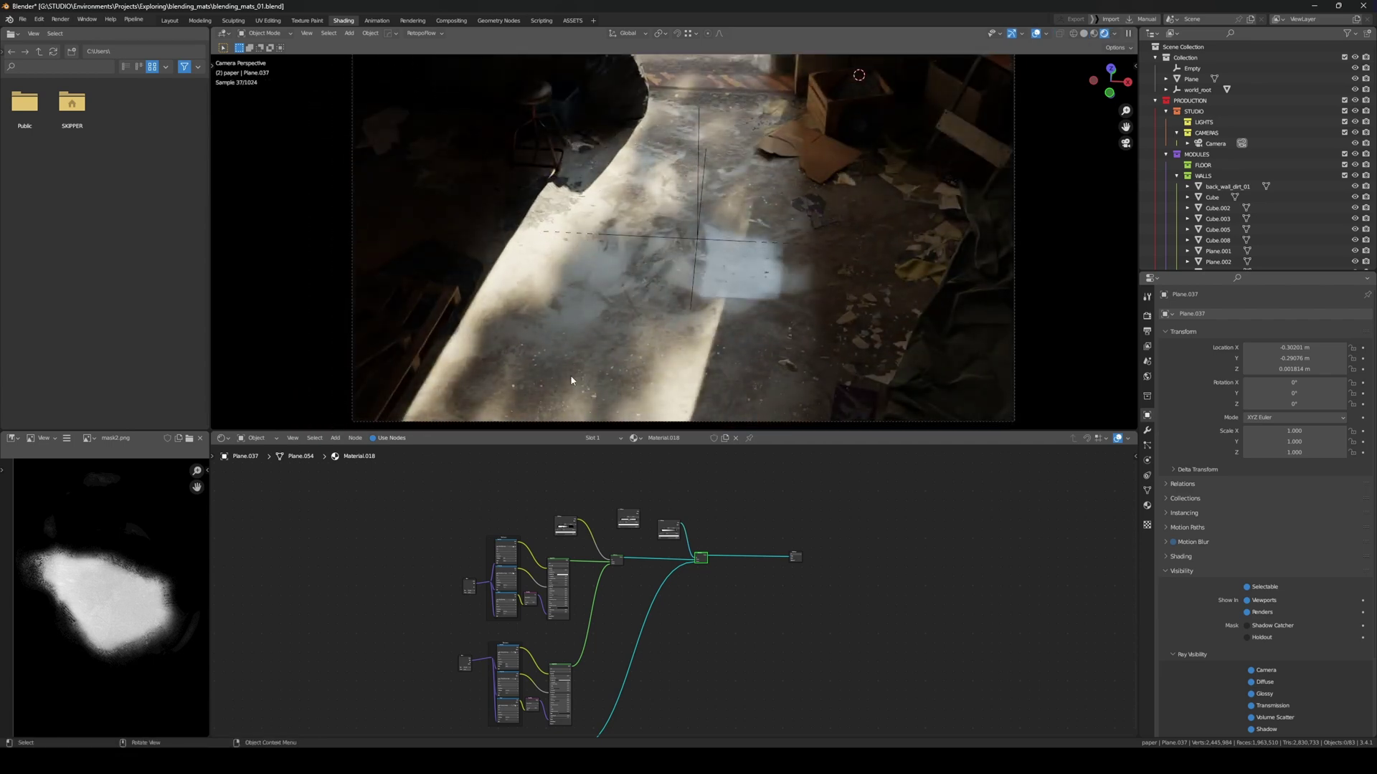
Isolate the tutorial floor plane in Material Preview shading and view its blended surface up close
left_click(519, 306)
left_click(536, 274)
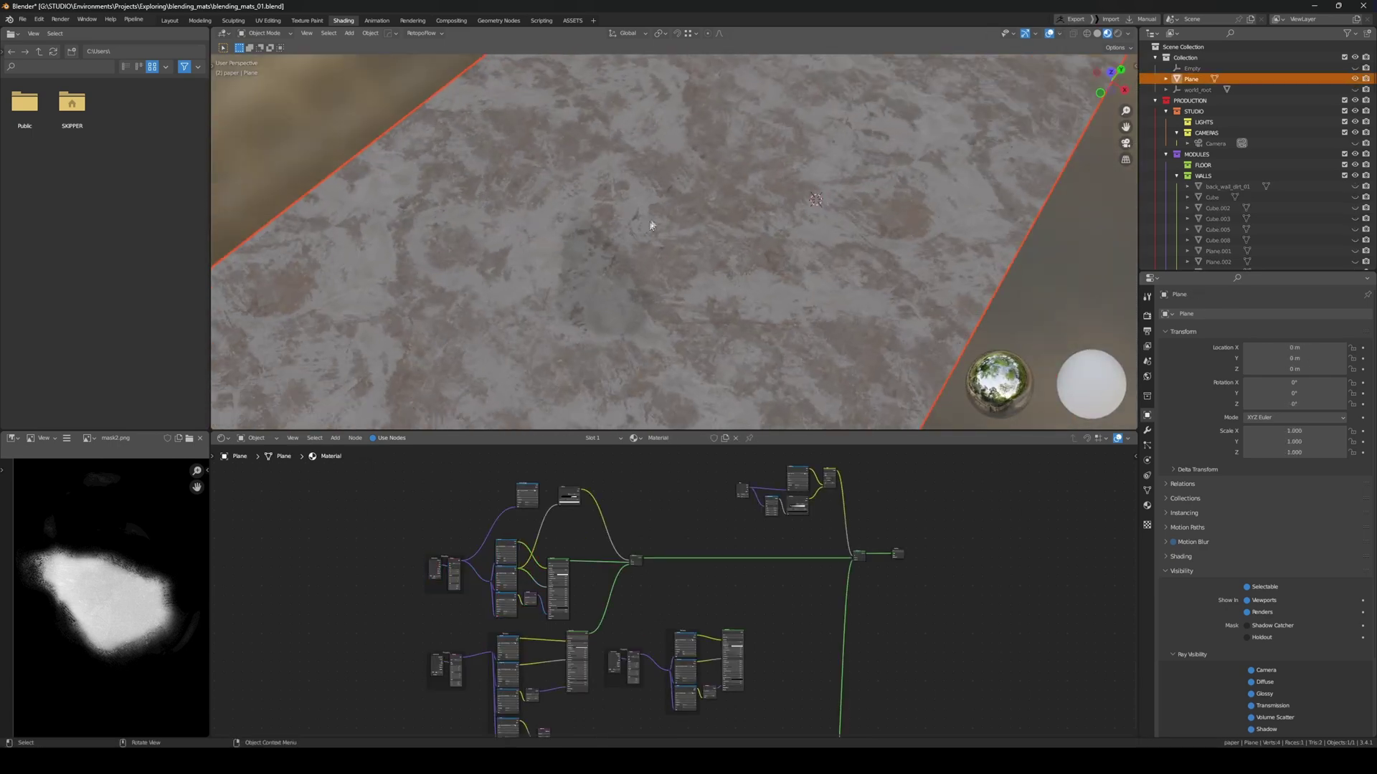
middle_click_drag(651, 225, 664, 216)
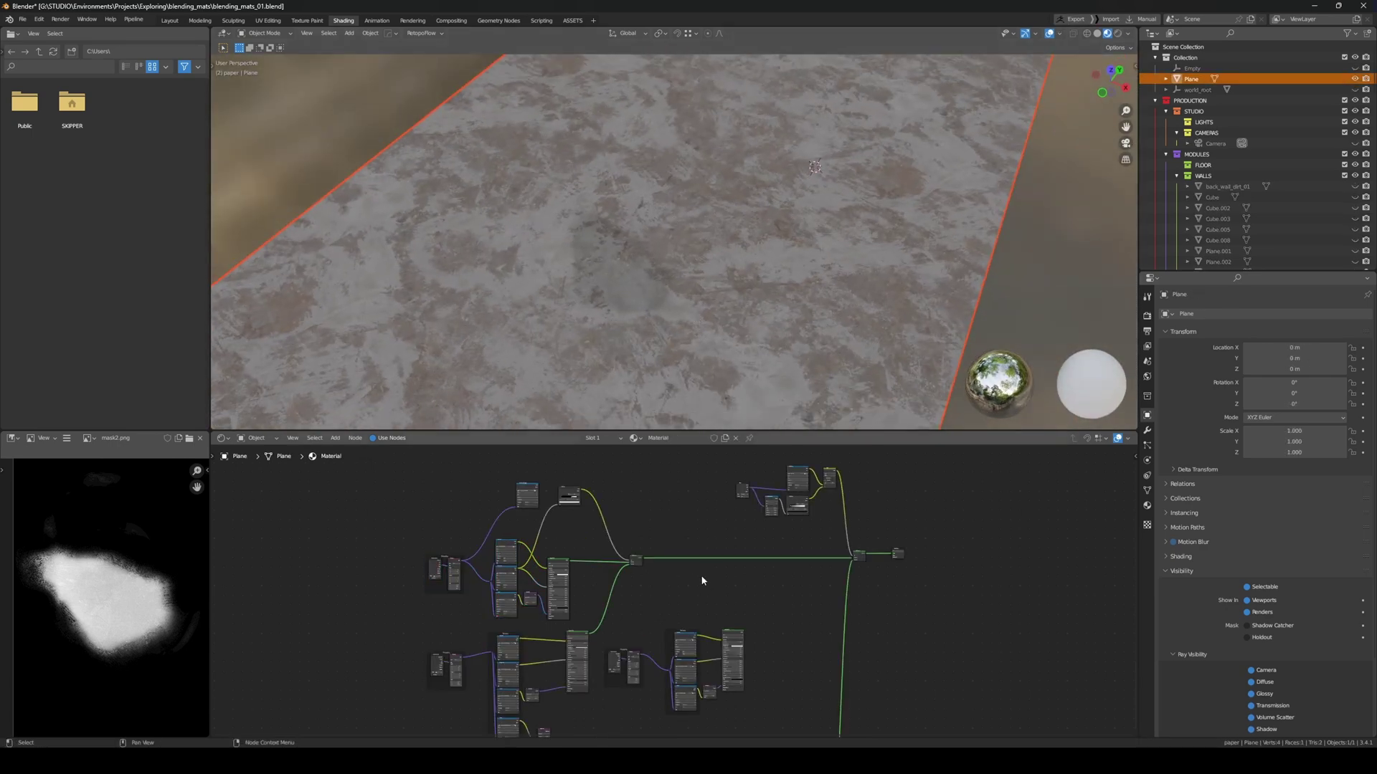
middle_click_drag(617, 308, 639, 276)
Delete the unused mapping and image texture nodes and the disconnected texture set with its Principled BSDF from the floor material
key("ctrl+space")
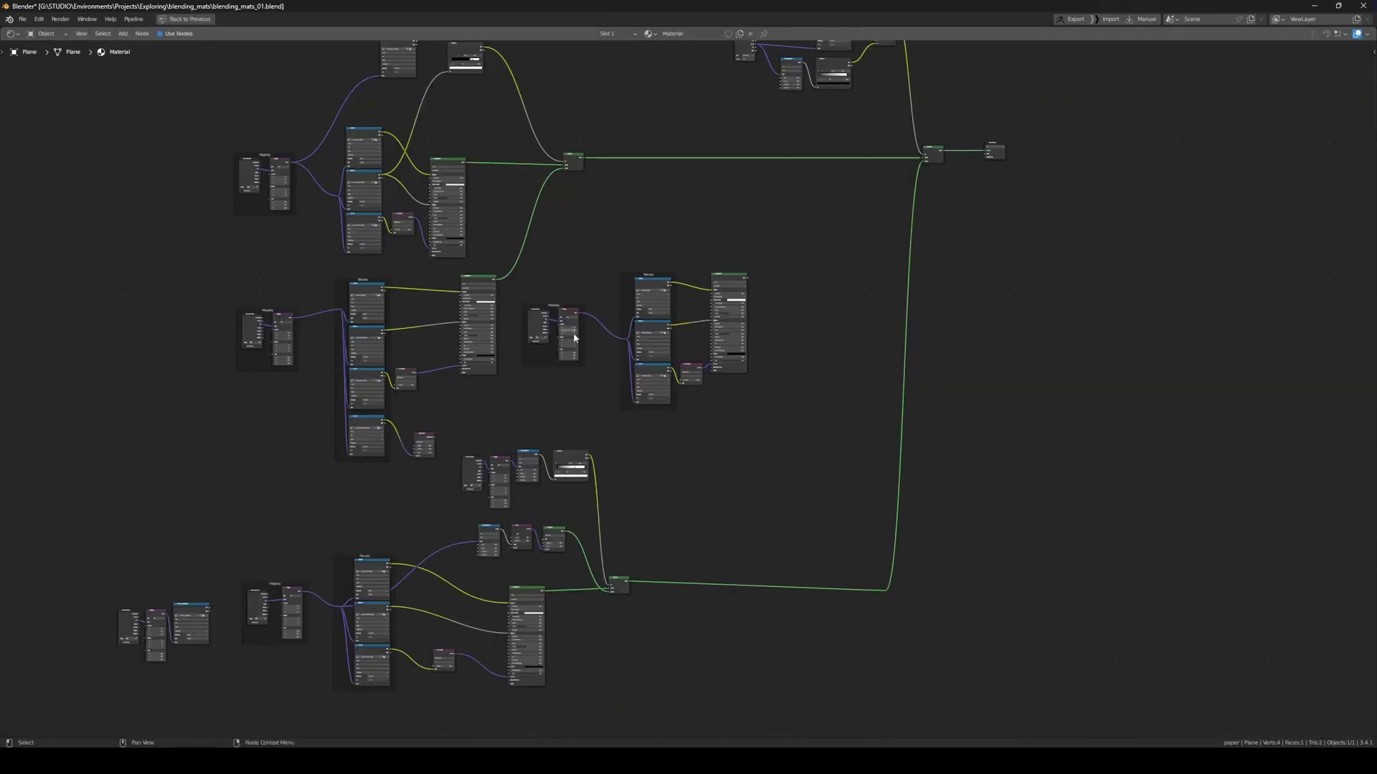
left_click_drag(222, 599, 105, 673)
key("x")
left_click_drag(766, 260, 536, 409)
key("x")
Examine the floor material's node tree, following its texture layers and masks through the Mix Shaders to the material output
middle_click_drag(609, 301, 689, 420)
scroll(688, 388, "up", 1)
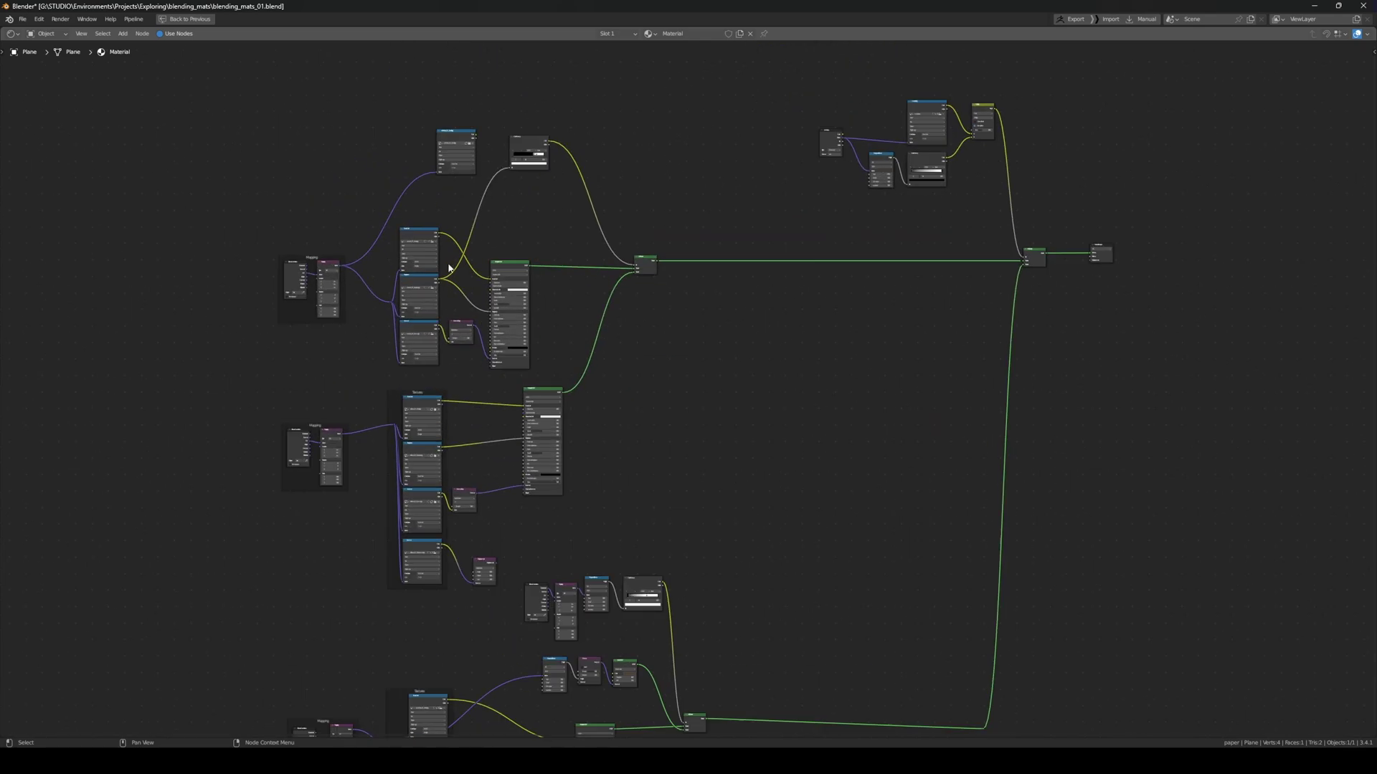
scroll(451, 269, "up", 4)
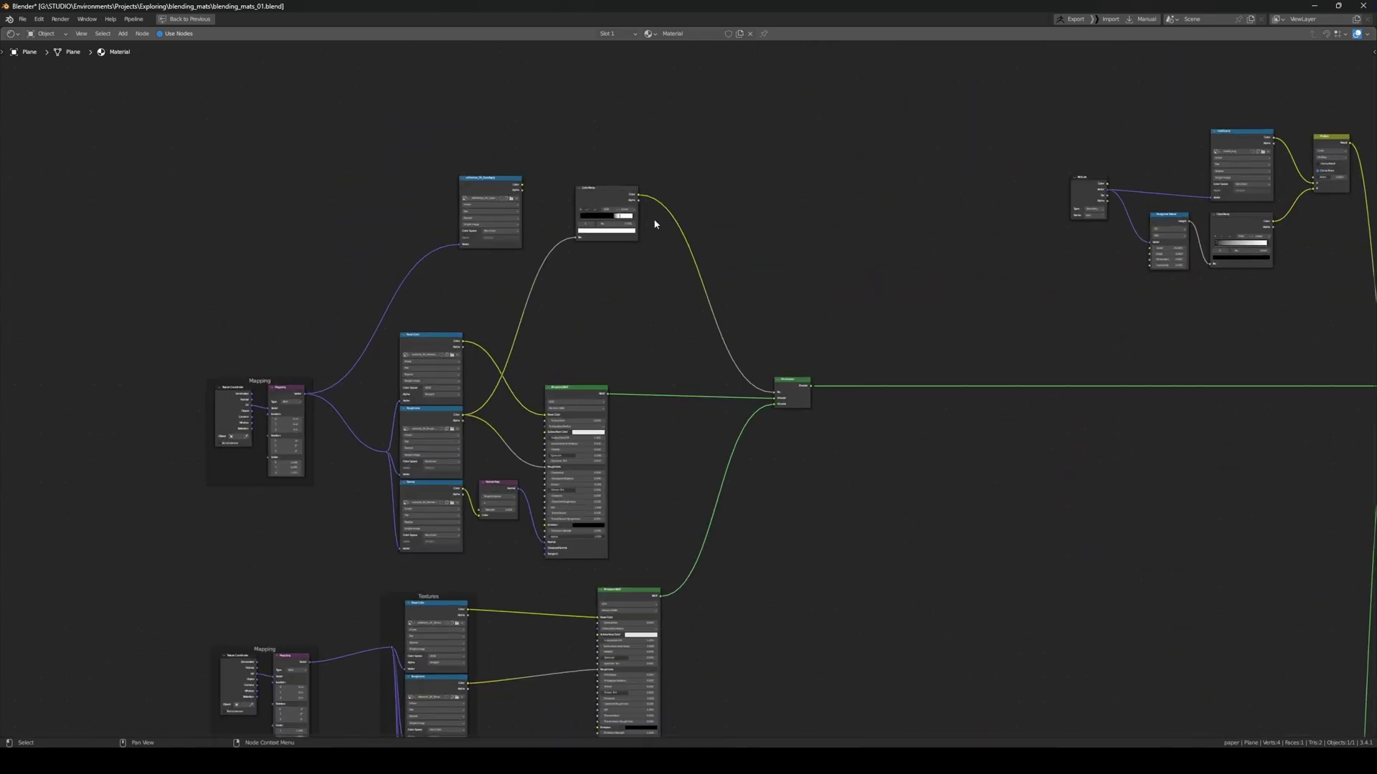
middle_click_drag(718, 398, 756, 190)
middle_click_drag(776, 429, 699, 521)
scroll(734, 178, "up", 1)
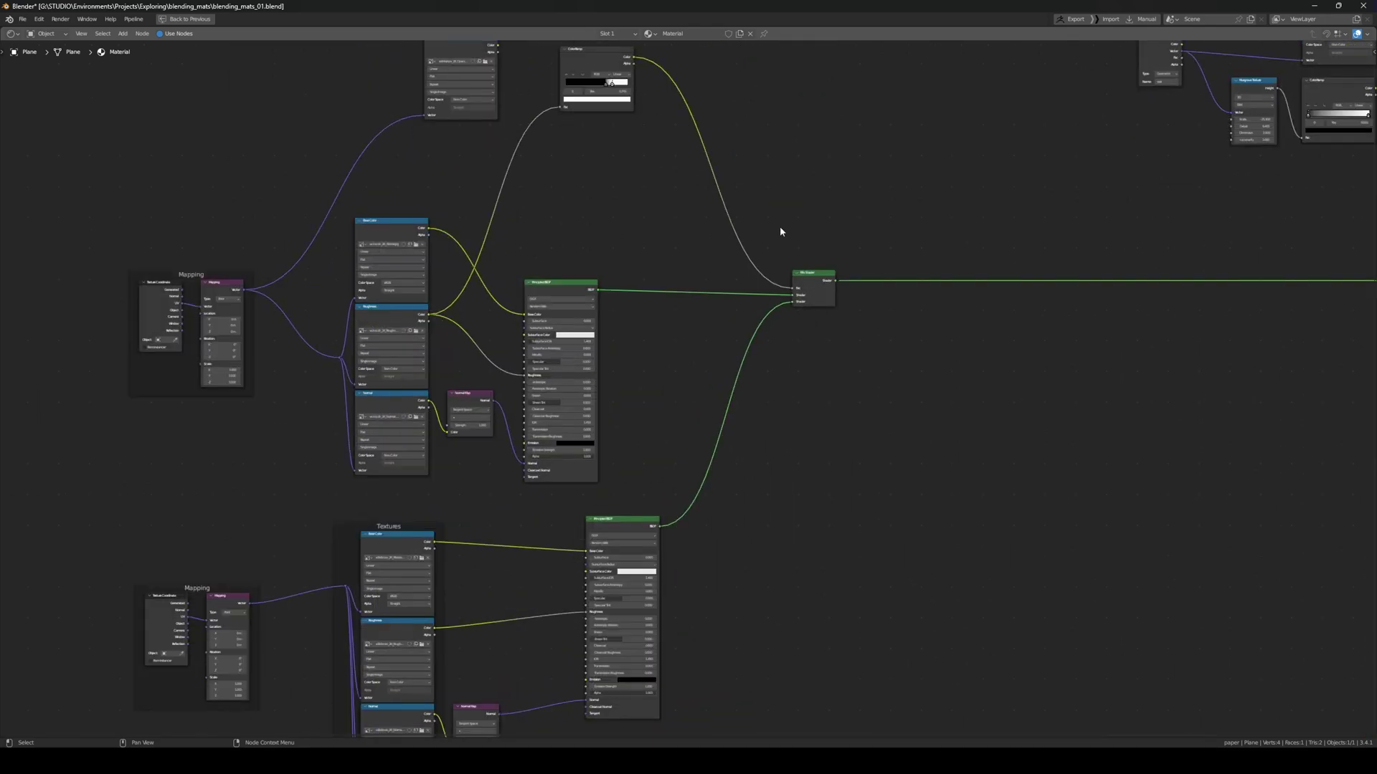
middle_click_drag(663, 421, 631, 237)
scroll(631, 241, "down", 3)
middle_click_drag(665, 394, 654, 221)
scroll(634, 204, "down", 1)
scroll(665, 258, "up", 3)
scroll(532, 270, "up", 2)
middle_click_drag(147, 483, 255, 289)
scroll(699, 329, "down", 10)
middle_click_drag(724, 326, 657, 512)
scroll(522, 287, "up", 4)
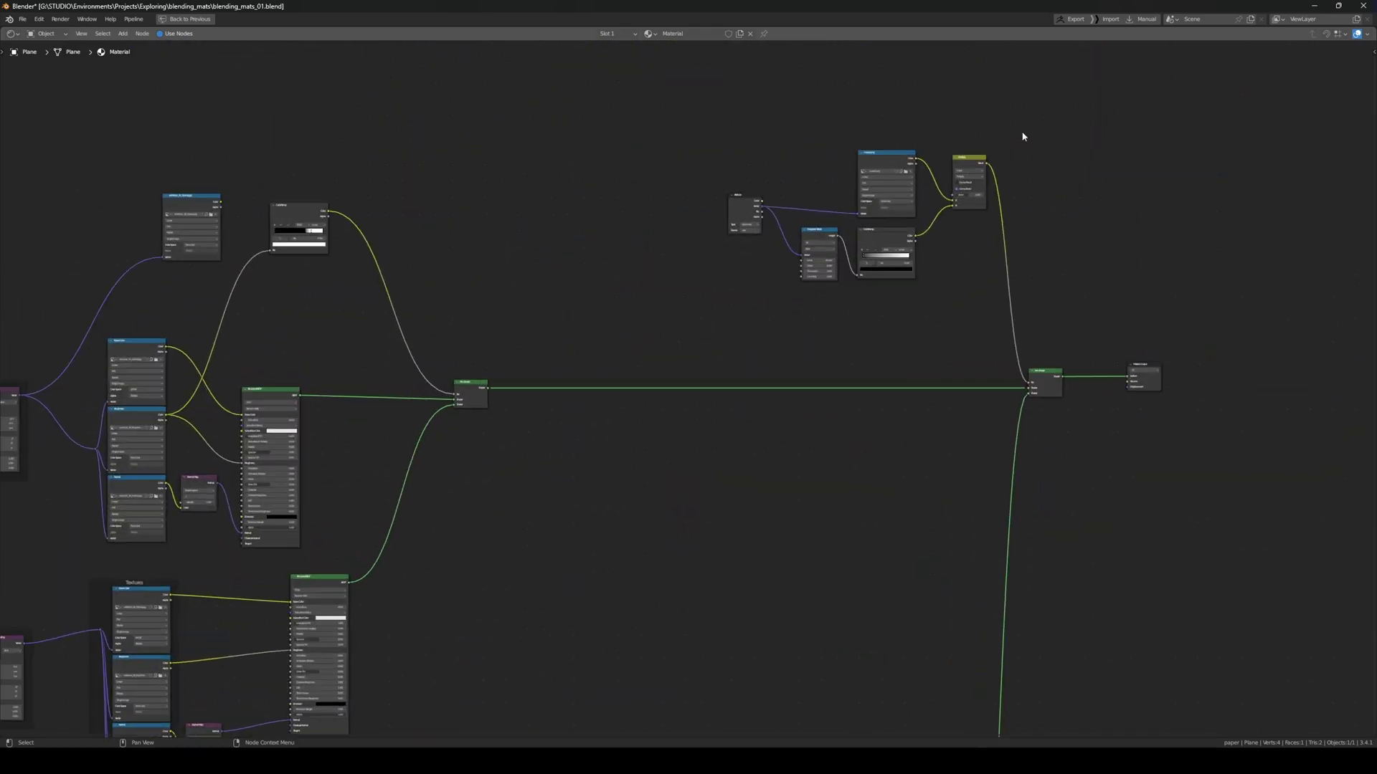
Preview the second texture layer's Principled BSDF alone on the floor plane
key("ctrl+space")
middle_click_drag(607, 309, 593, 277)
scroll(593, 276, "down", 3)
scroll(574, 636, "down", 1)
middle_click_drag(574, 636, 576, 671)
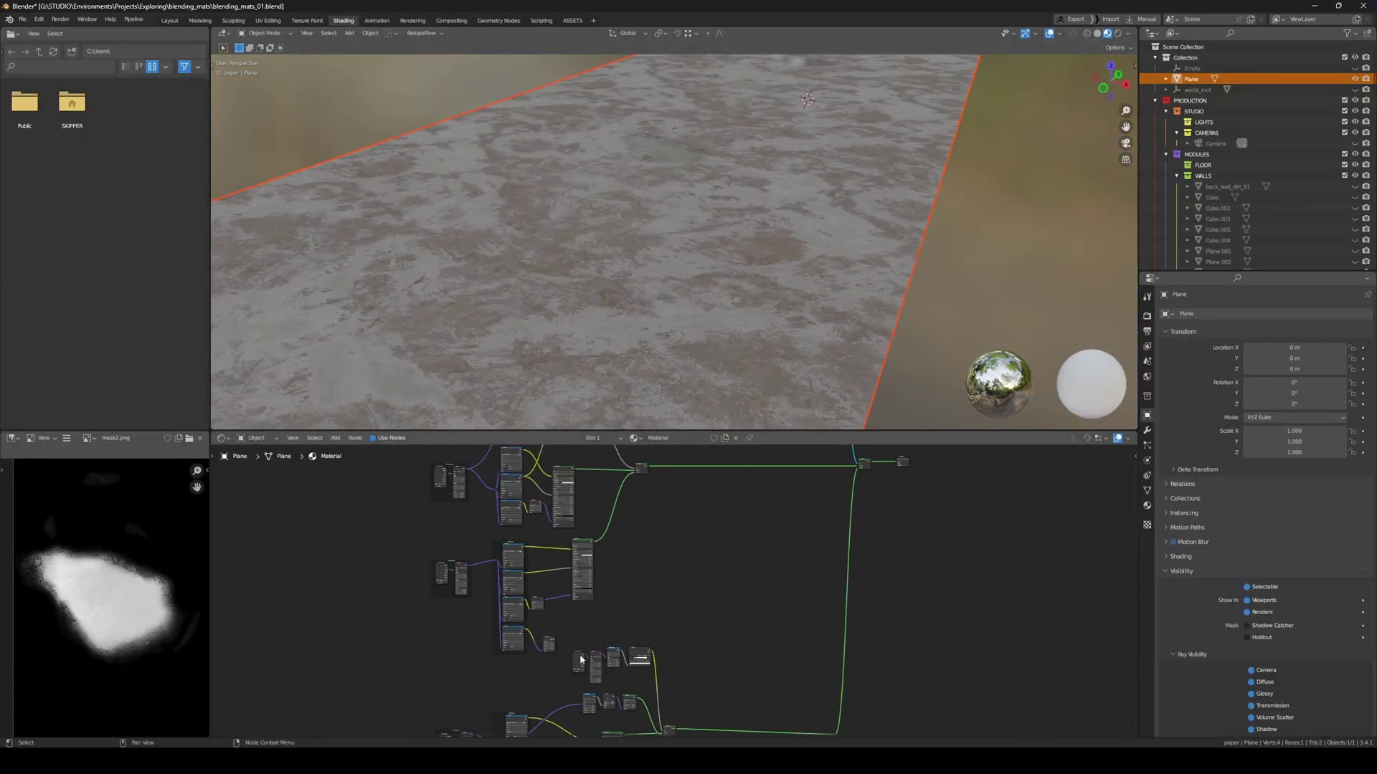
scroll(576, 664, "up", 3)
left_click(558, 529, "ctrl+shift")
middle_click_drag(667, 248, 686, 277)
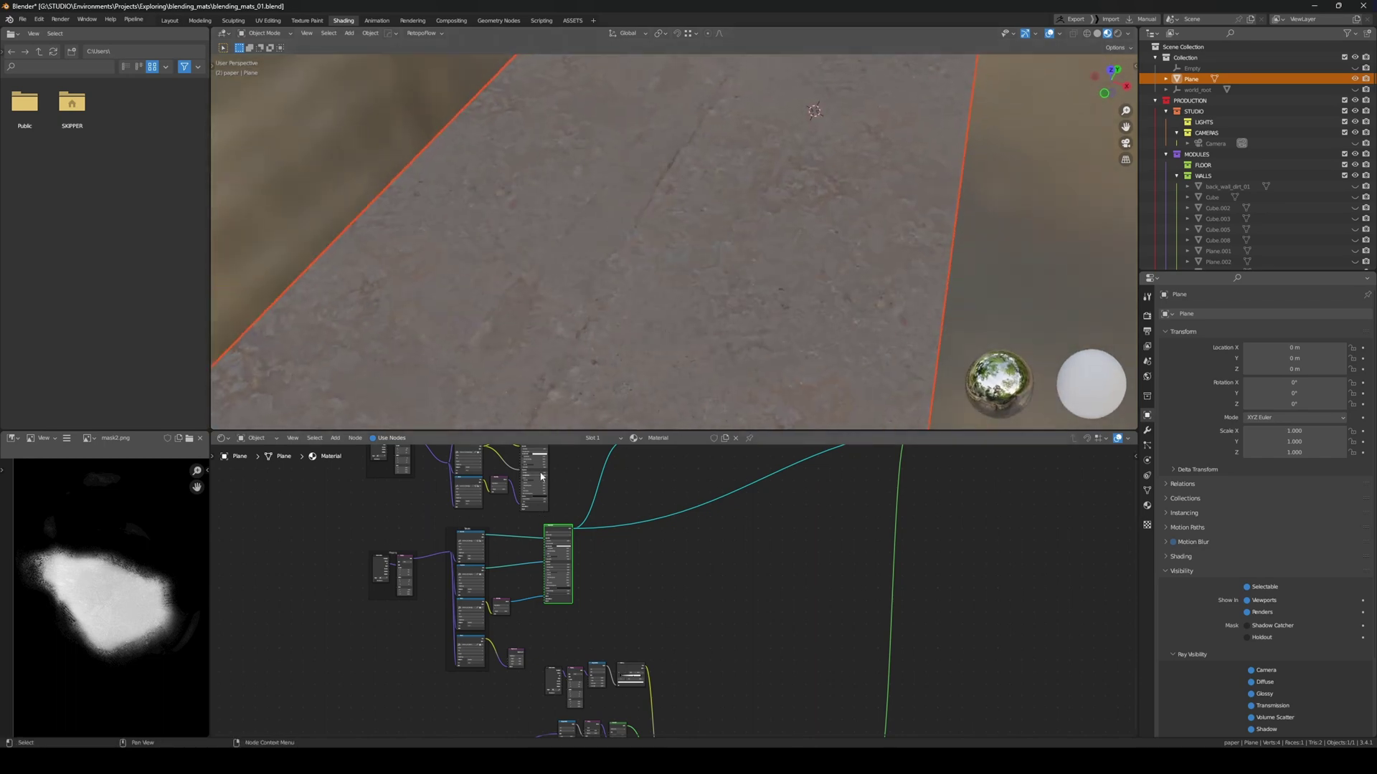
Preview the uppermost texture layer's Principled BSDF alone on the floor plane
middle_click_drag(536, 481, 542, 589)
left_click(542, 550, "ctrl+shift")
middle_click_drag(697, 208, 724, 229)
Route the final Mix Shader back to the material output and view the floor plane through the camera
left_click(640, 545, "ctrl+shift")
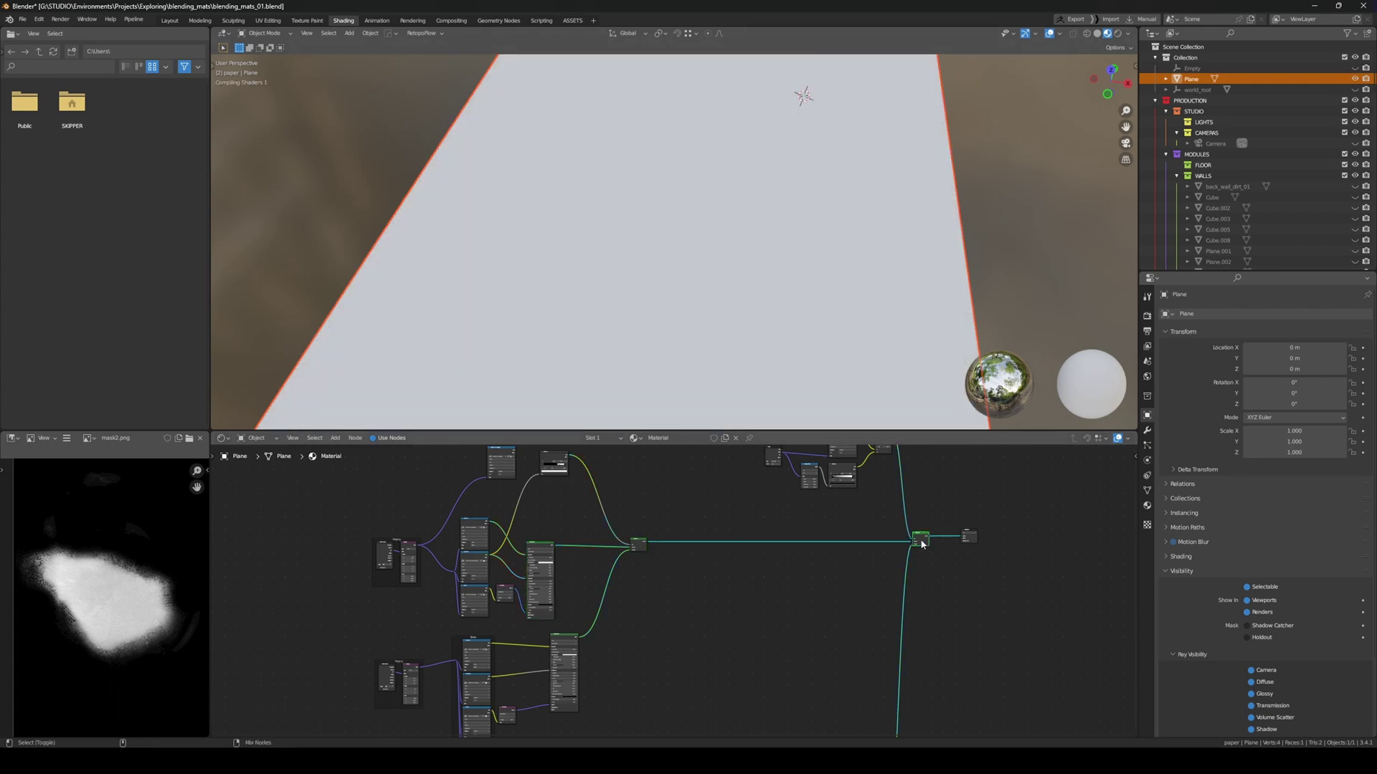
middle_click_drag(729, 203, 698, 180)
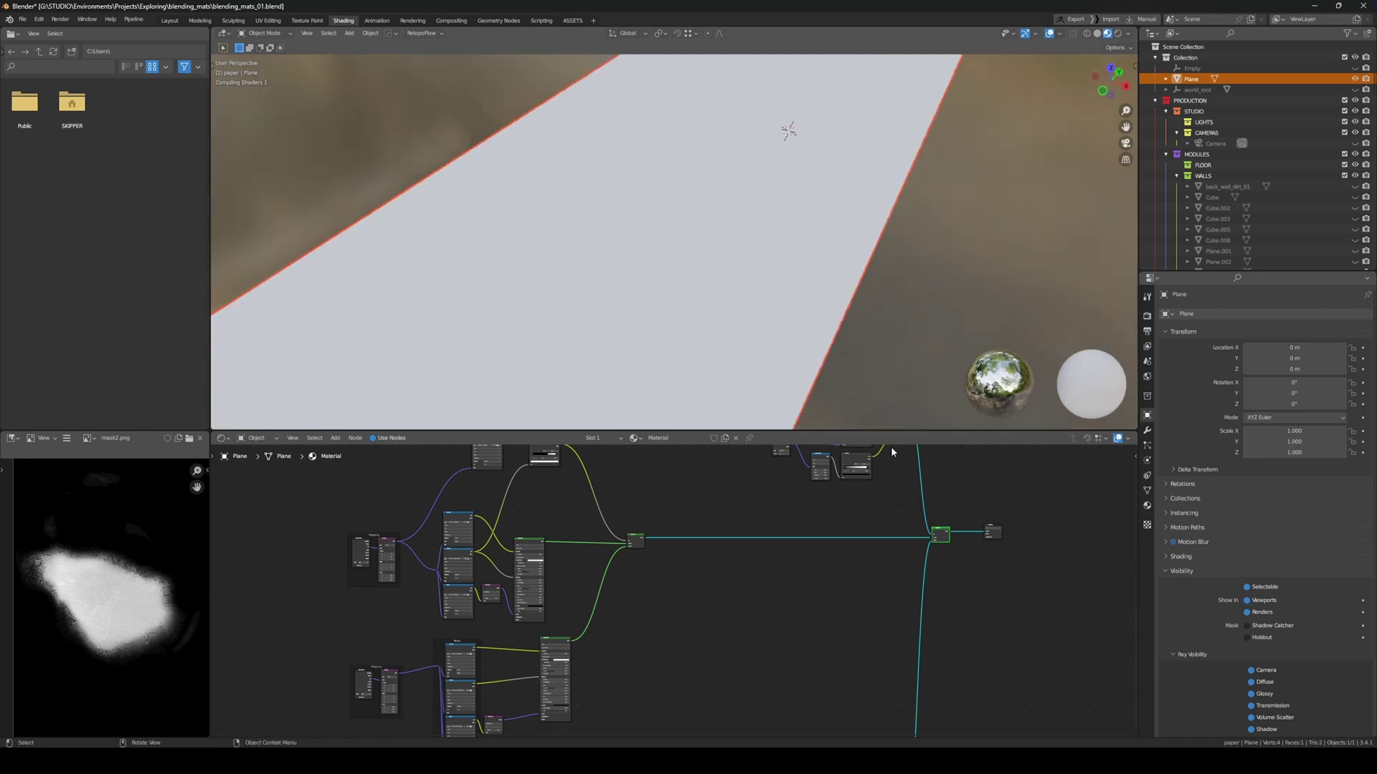
scroll(744, 228, "up", 3)
middle_click_drag(738, 231, 759, 299)
key("KP_0")
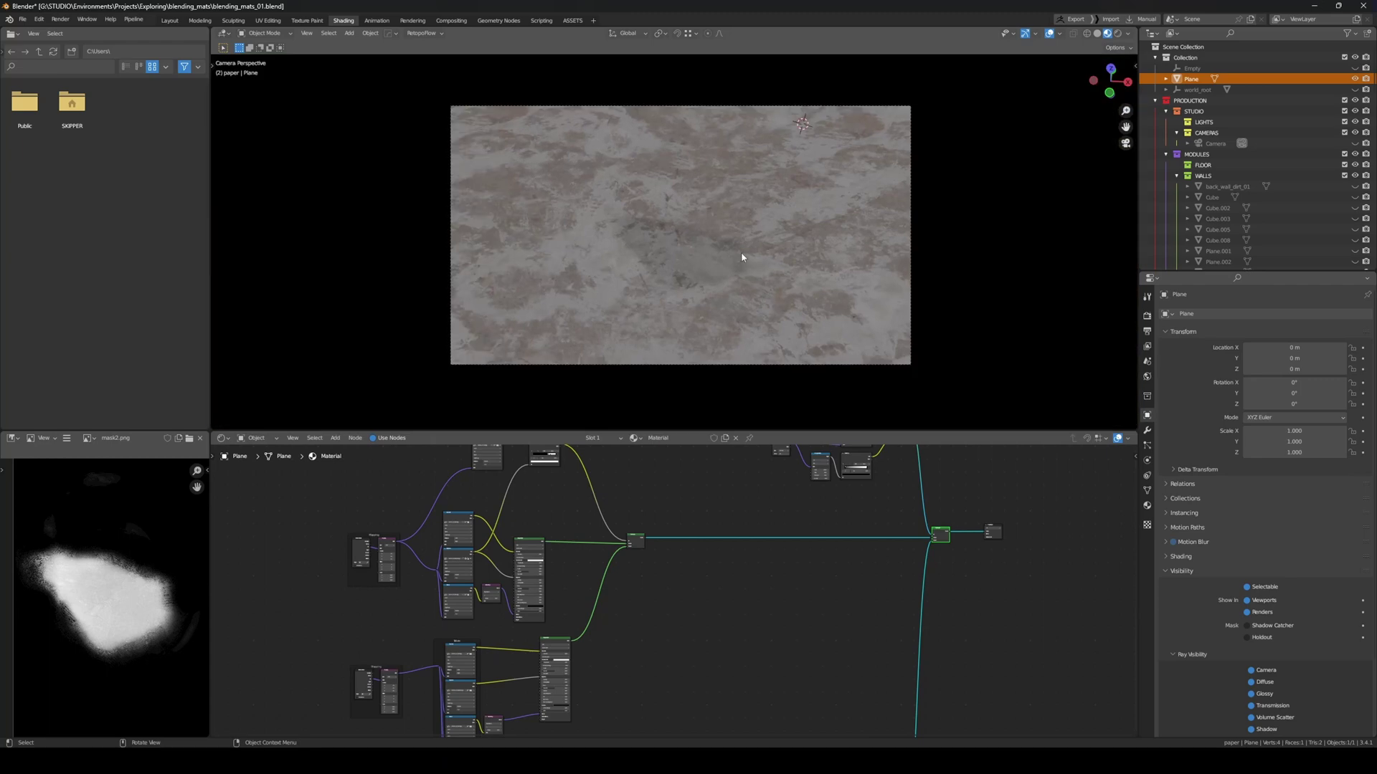
Switch to the Blender window with the upright wall plane and view the wall from the front
mouse_move(520, 746)
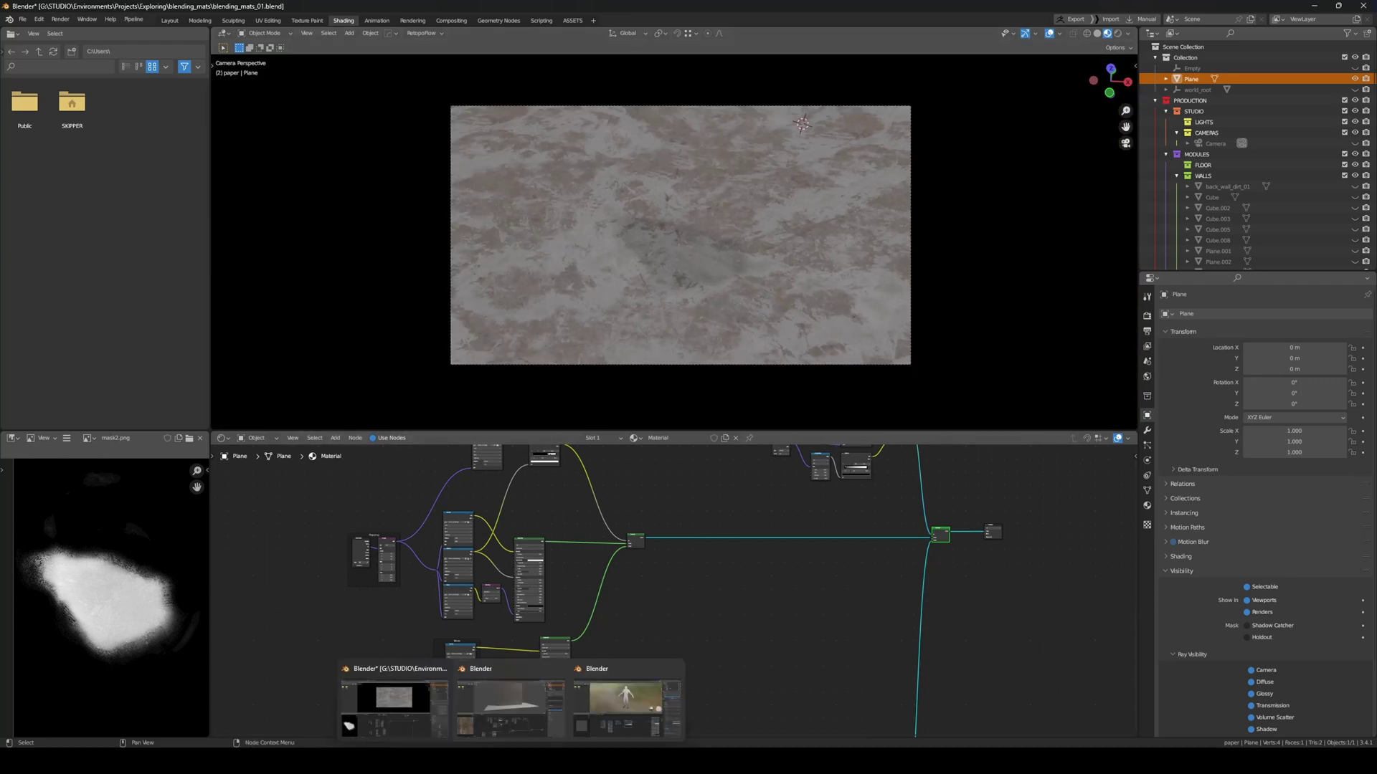
left_click(549, 664)
middle_click_drag(836, 231, 737, 232)
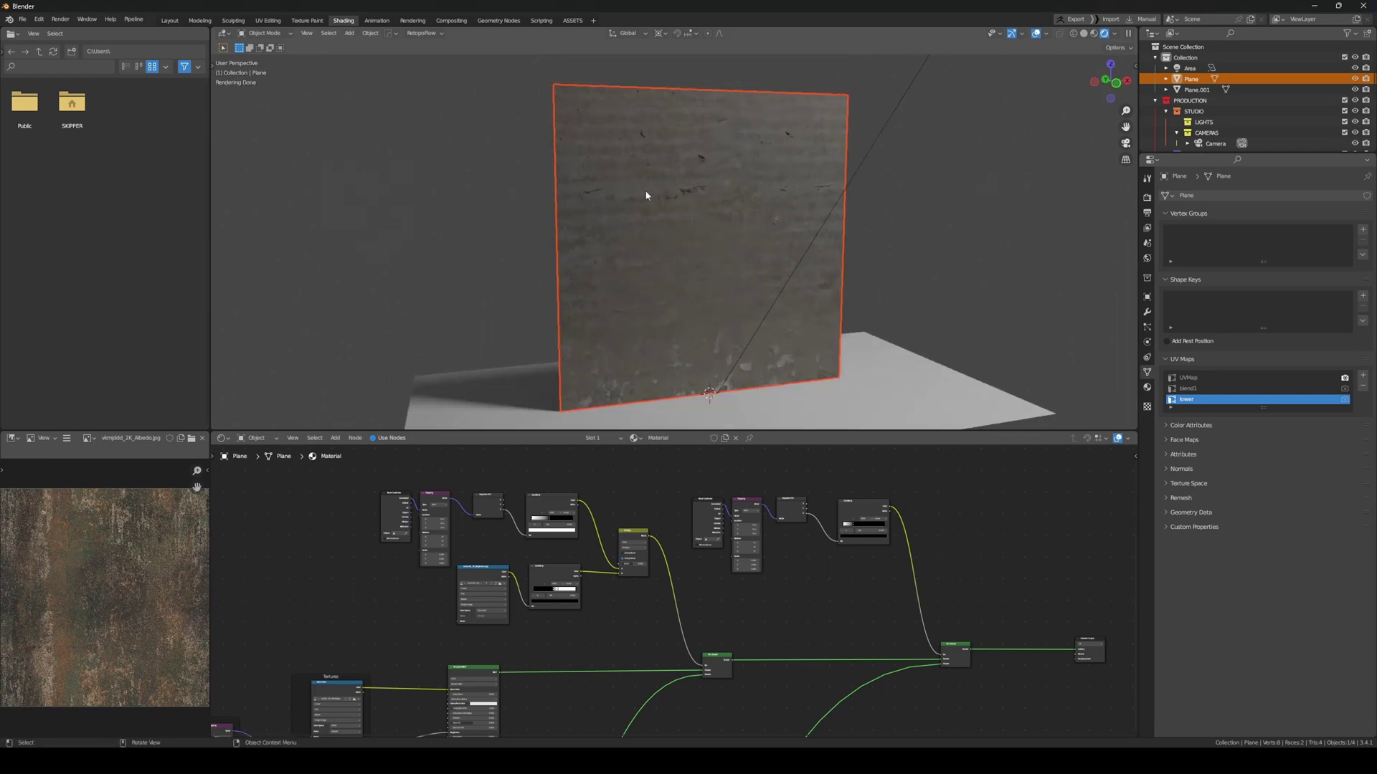
Examine the wall material's three texture sets and the Principled BSDF that each one feeds
key("ctrl+space")
scroll(725, 501, "down", 4)
middle_click_drag(724, 501, 785, 266)
middle_click_drag(683, 375, 698, 332)
middle_click_drag(710, 283, 710, 326)
scroll(710, 327, "up", 2)
left_click(737, 393)
scroll(687, 407, "down", 1)
middle_click_drag(687, 406, 715, 366)
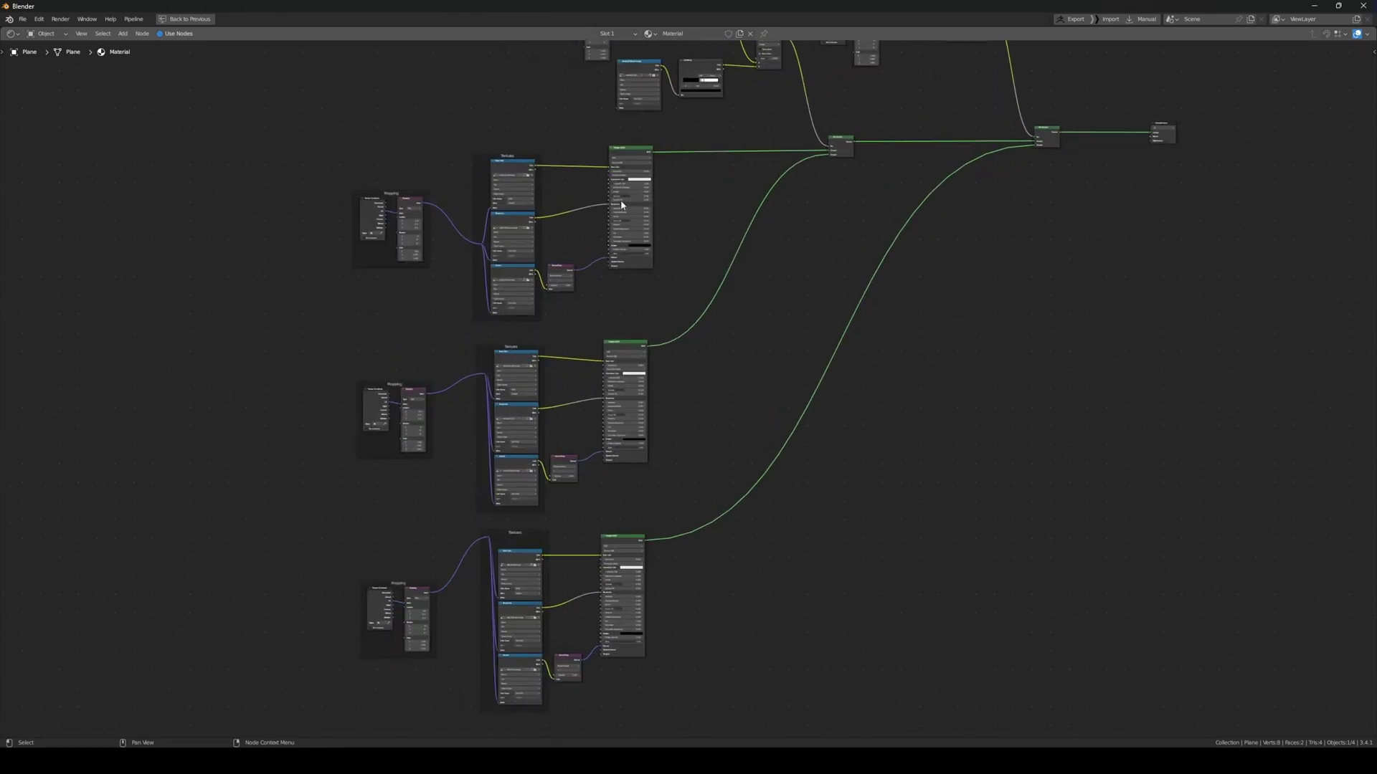
Trace how the wall material's mask branches and Principled BSDFs combine through the two Mix Shaders
middle_click_drag(750, 278, 636, 476)
scroll(636, 476, "up", 2)
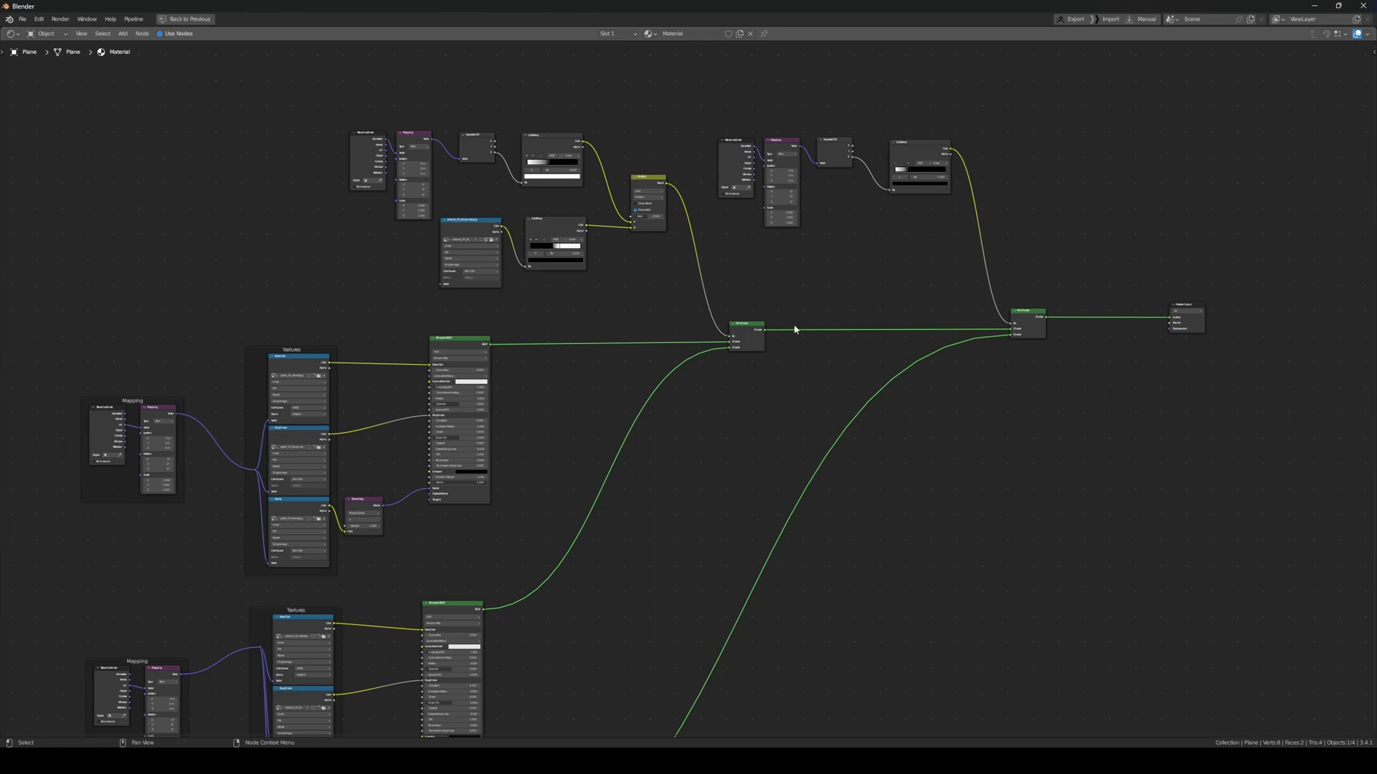
middle_click_drag(839, 310, 975, 390)
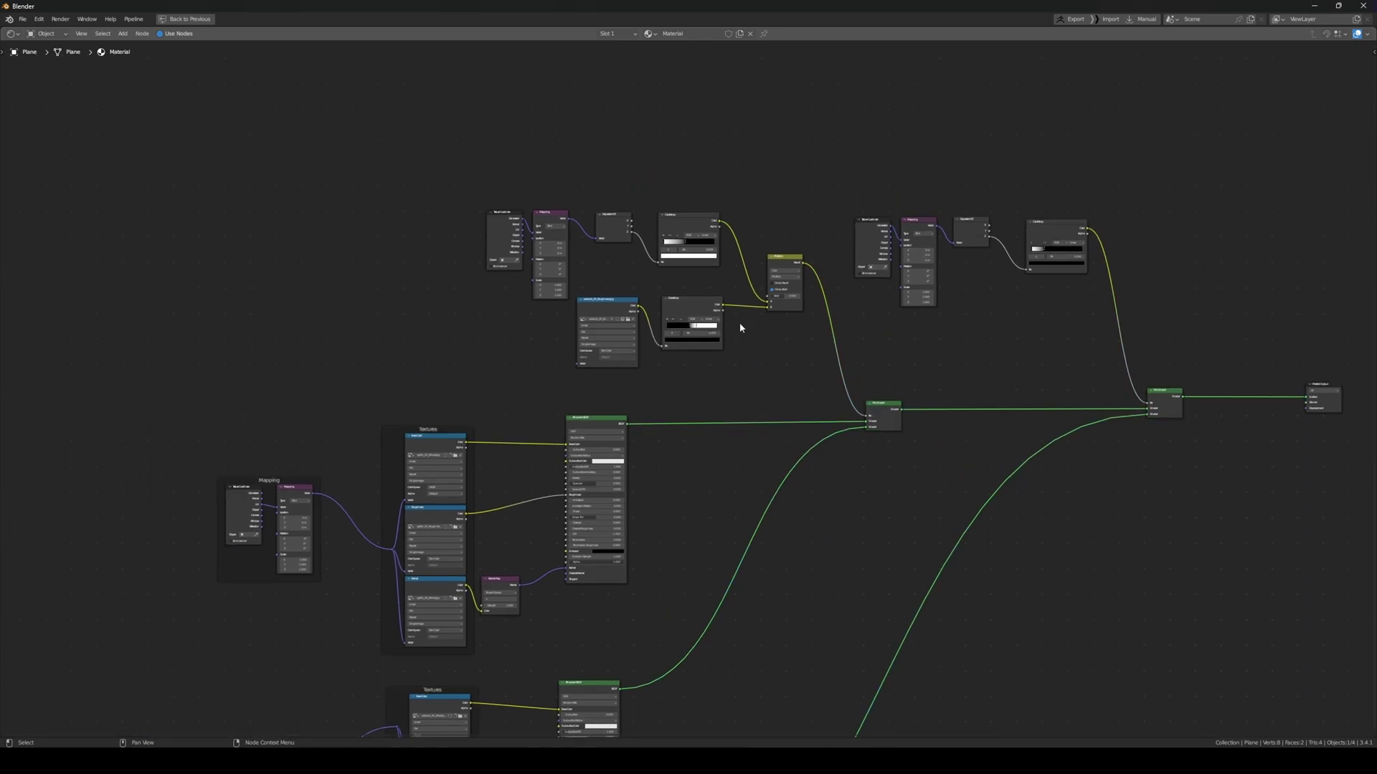
scroll(992, 456, "up", 2)
middle_click_drag(764, 385, 747, 349)
scroll(866, 518, "down", 1)
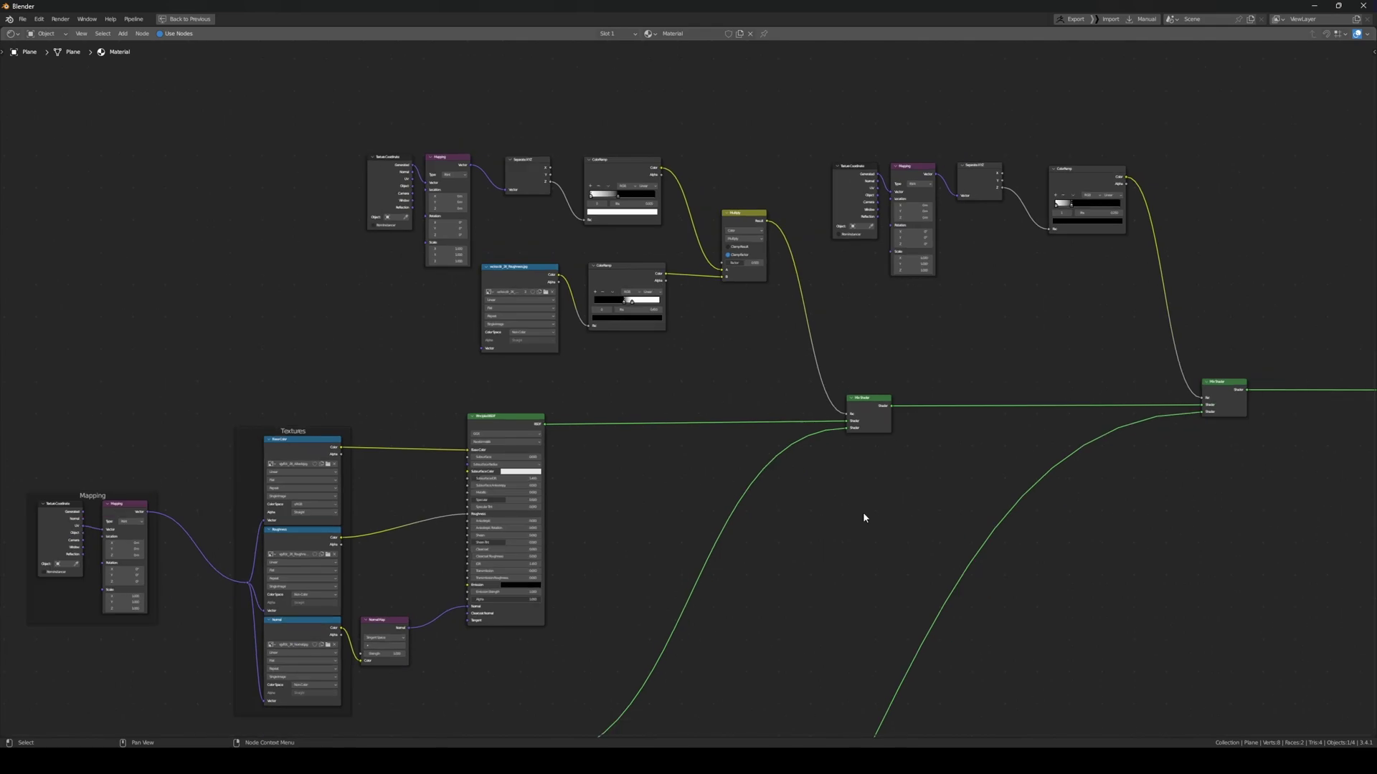
scroll(865, 515, "down", 2)
middle_click_drag(717, 540, 717, 394)
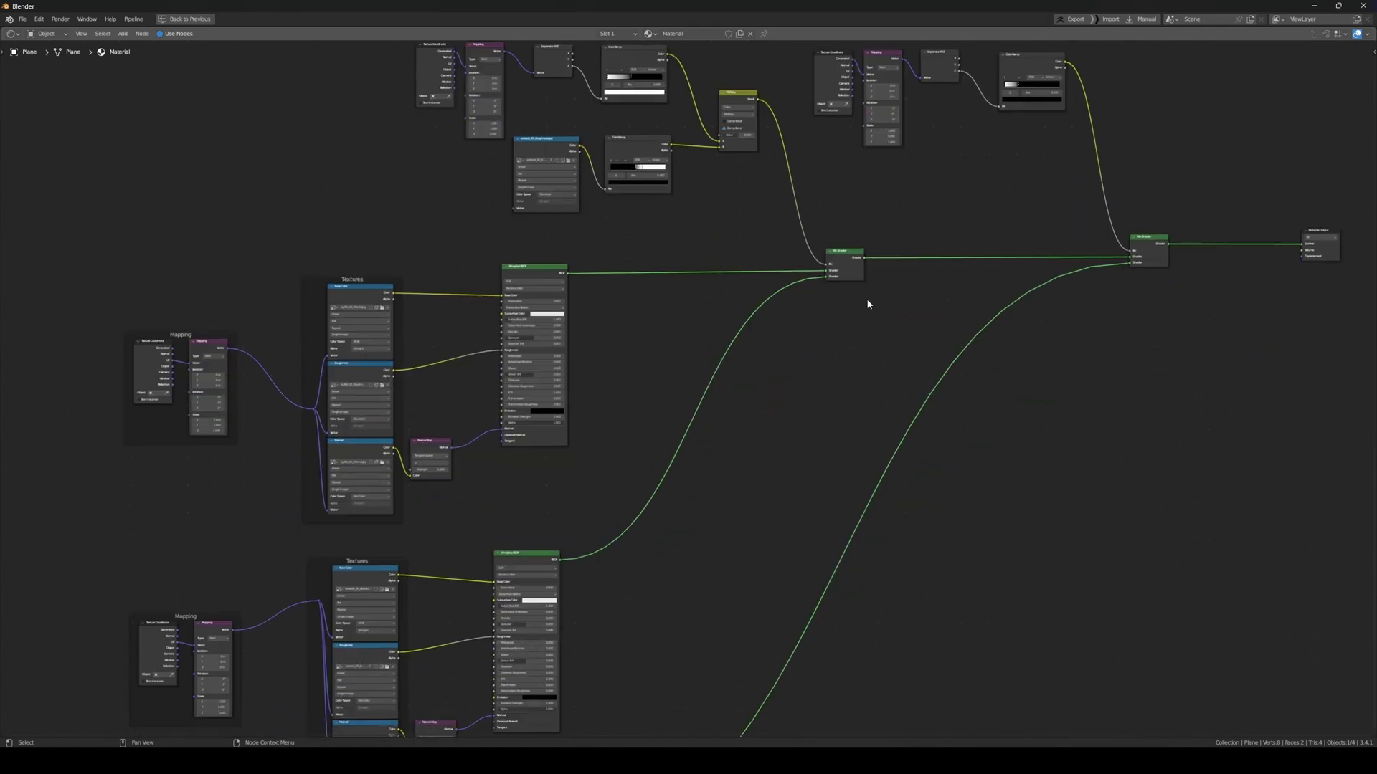
Inspect the final Mix Shader's gradient mask, from Generated coordinates through Separate XYZ to the ColorRamp
middle_click_drag(959, 121, 796, 350)
scroll(796, 350, "up", 12)
middle_click_drag(905, 128, 607, 179)
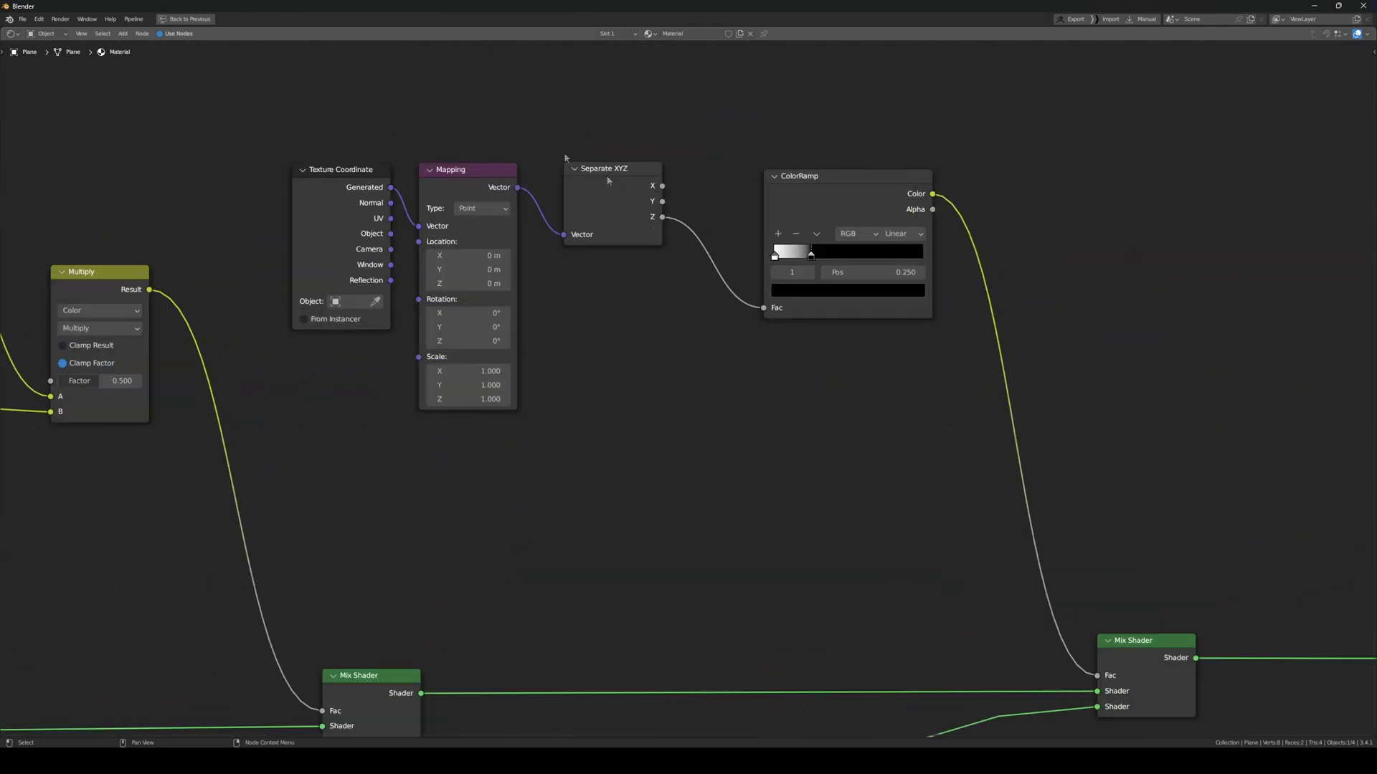
left_click(835, 213)
scroll(685, 283, "down", 2)
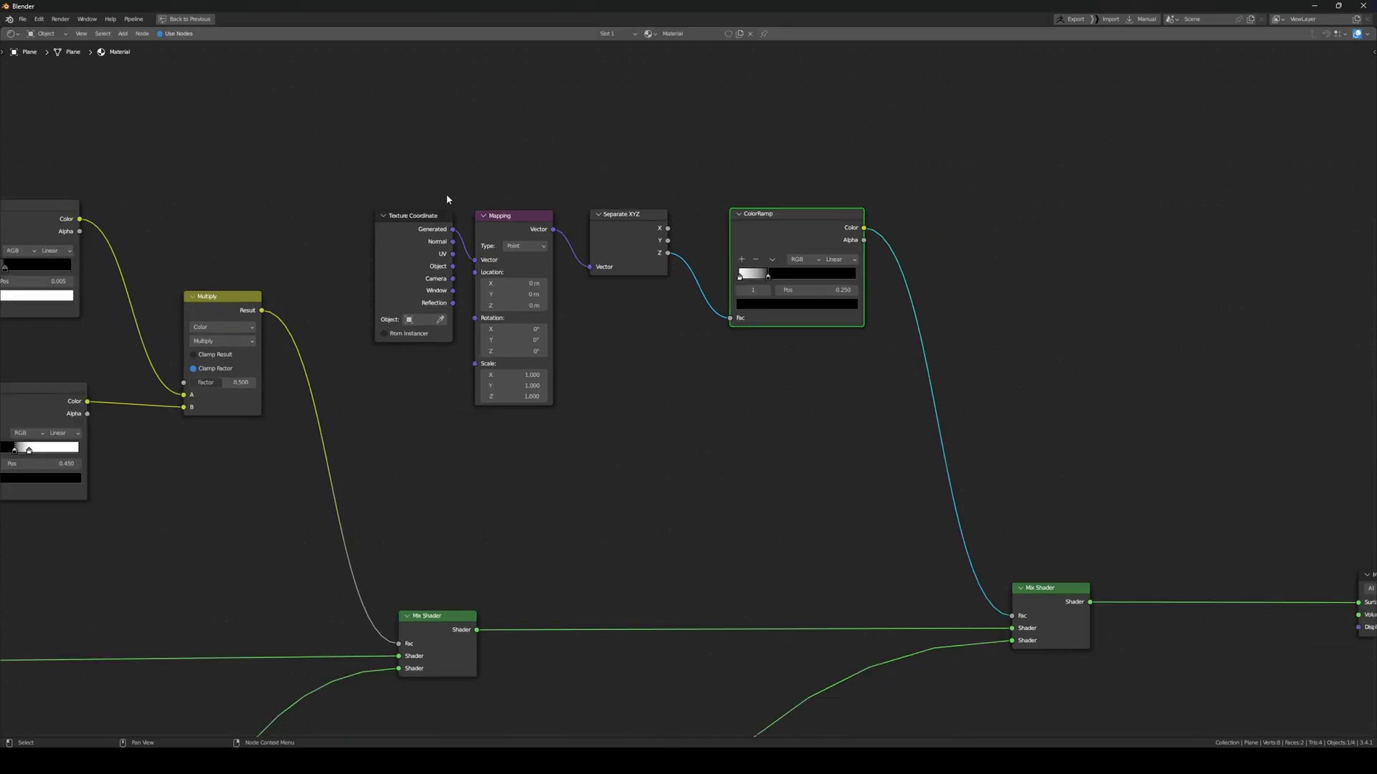
Inspect the first Mix Shader's mask, where a height gradient is multiplied with a ramped roughness texture
middle_click_drag(646, 359, 1315, 307)
scroll(674, 327, "down", 4)
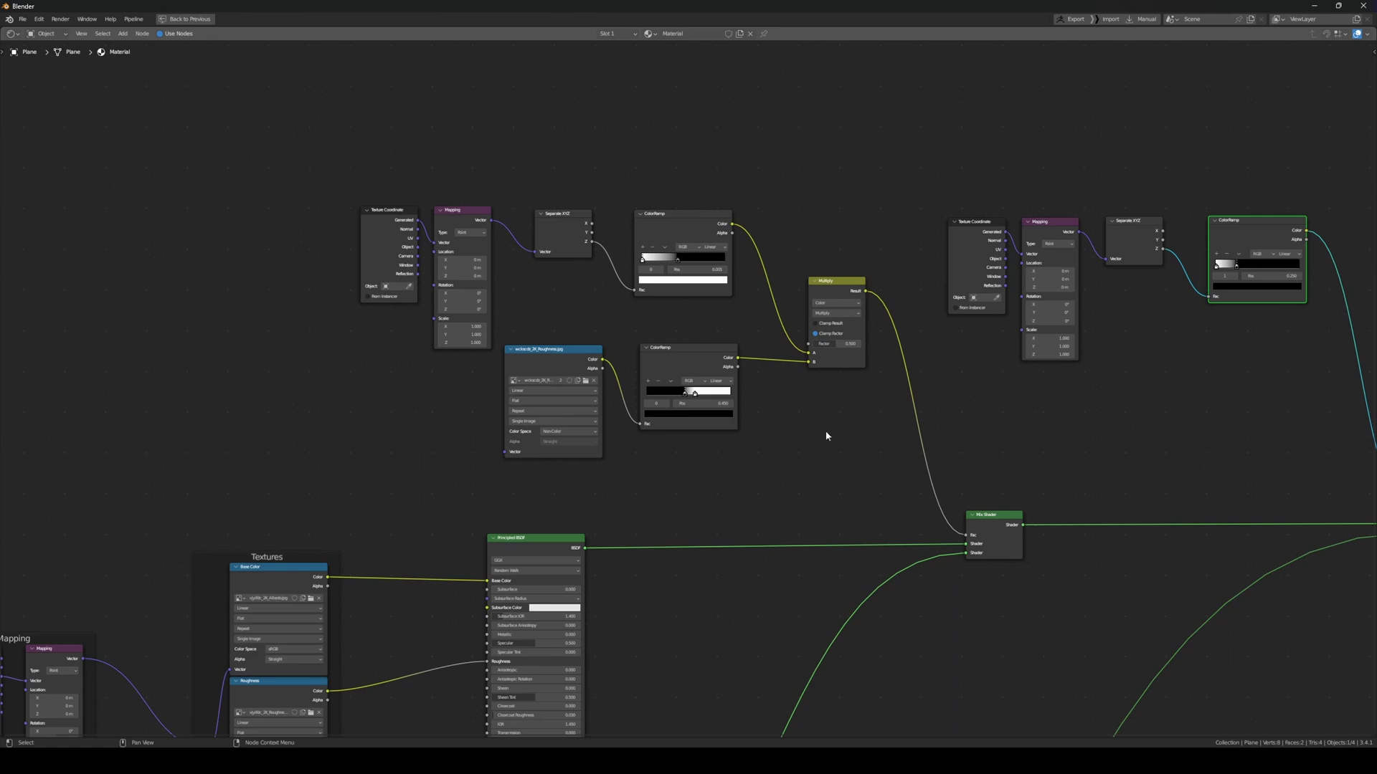
middle_click_drag(804, 416, 707, 361)
scroll(599, 294, "up", 2)
left_click(491, 309)
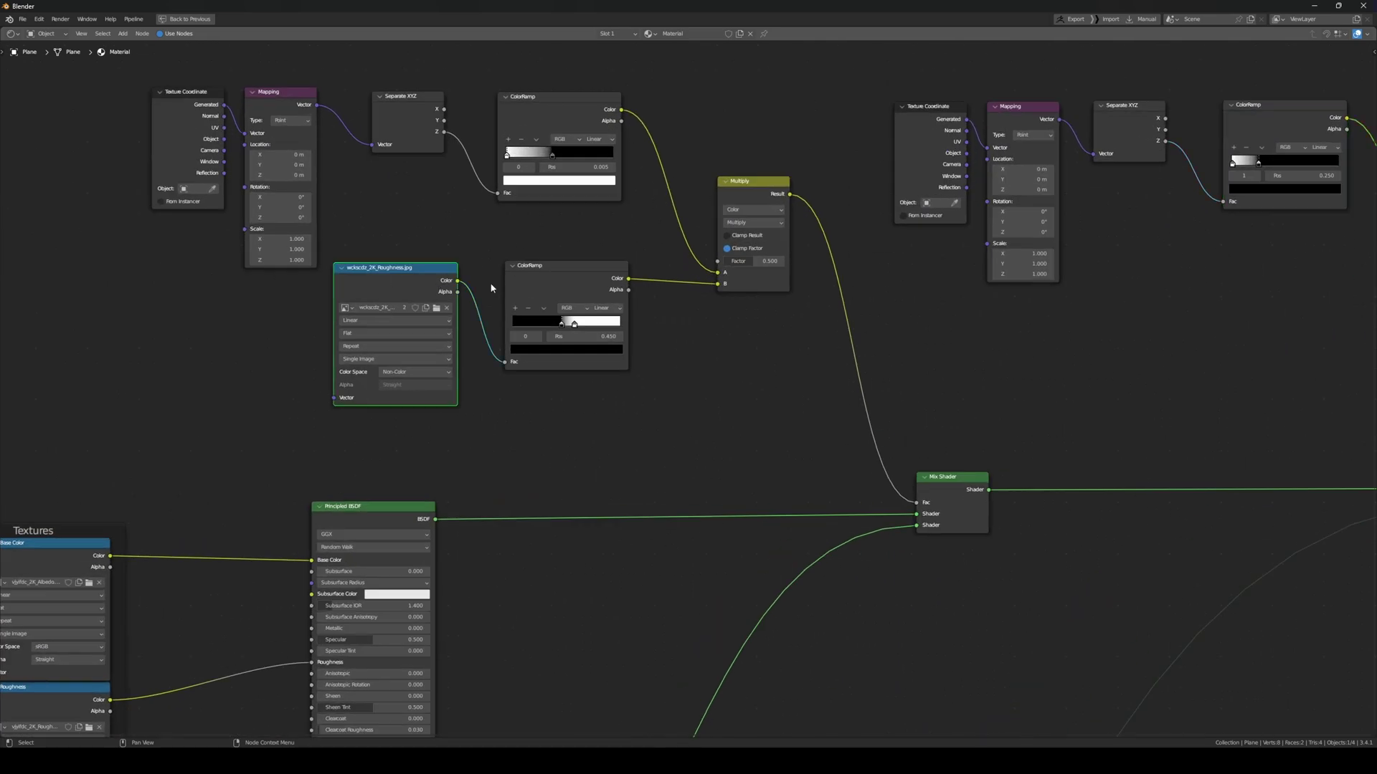
scroll(538, 378, "down", 1)
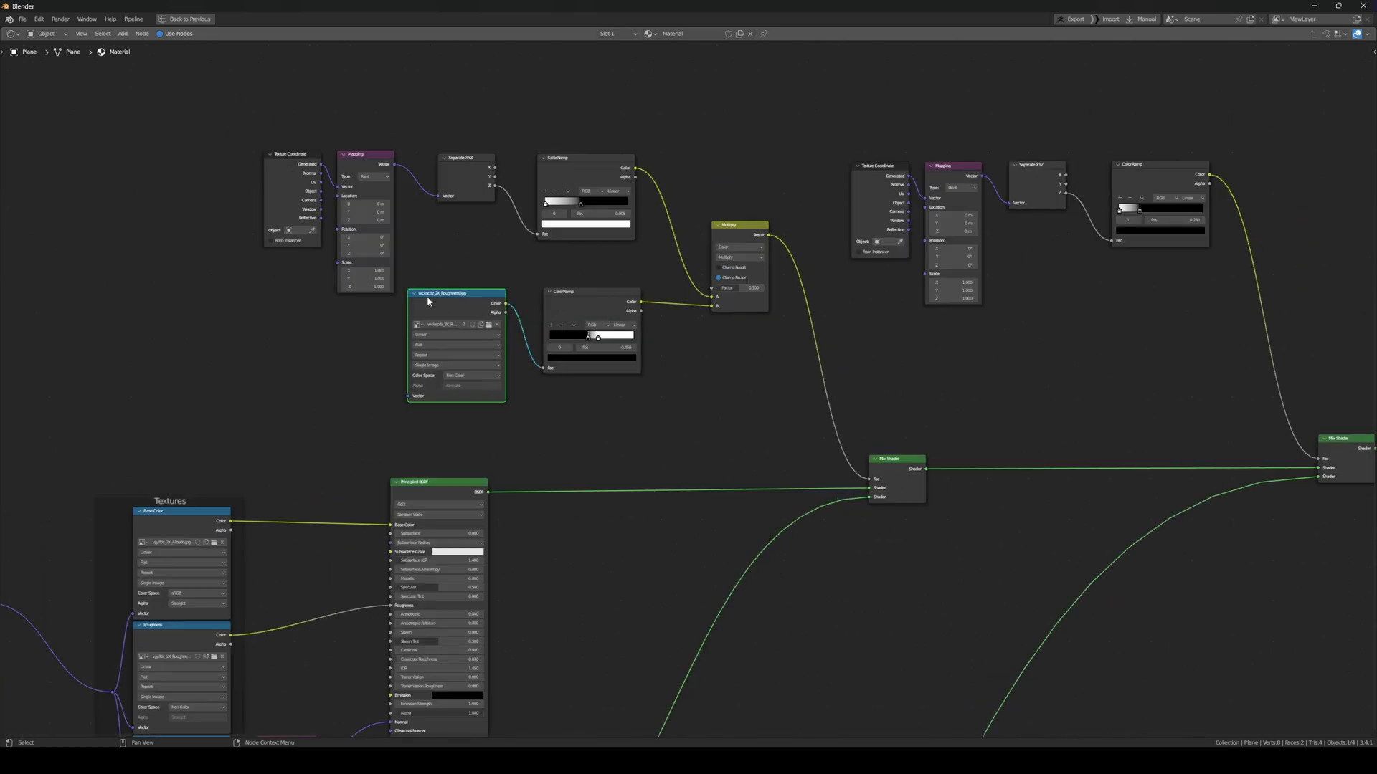
scroll(808, 433, "down", 1)
middle_click_drag(911, 530, 768, 433)
scroll(739, 426, "down", 2)
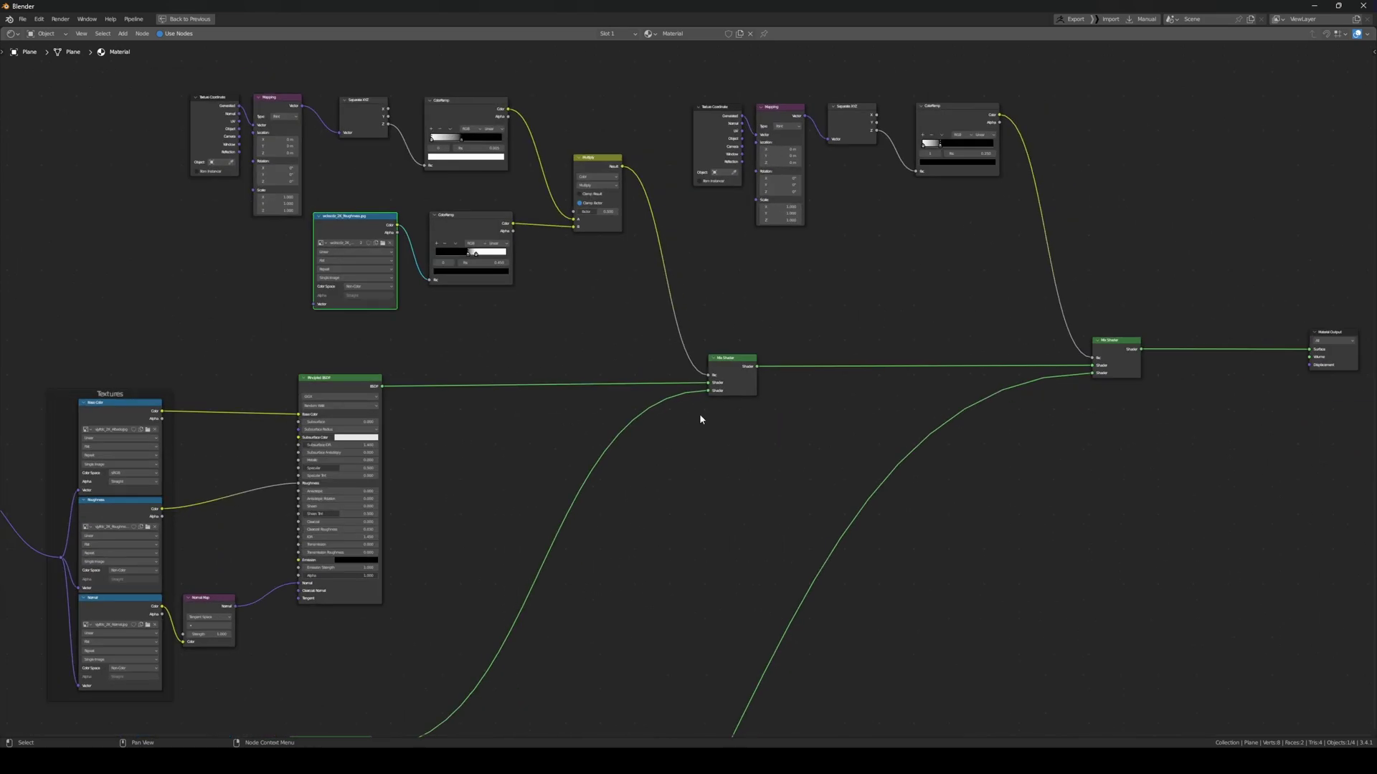
Compare the rendered wall plane with the overall layout of its material nodes
key("ctrl+space")
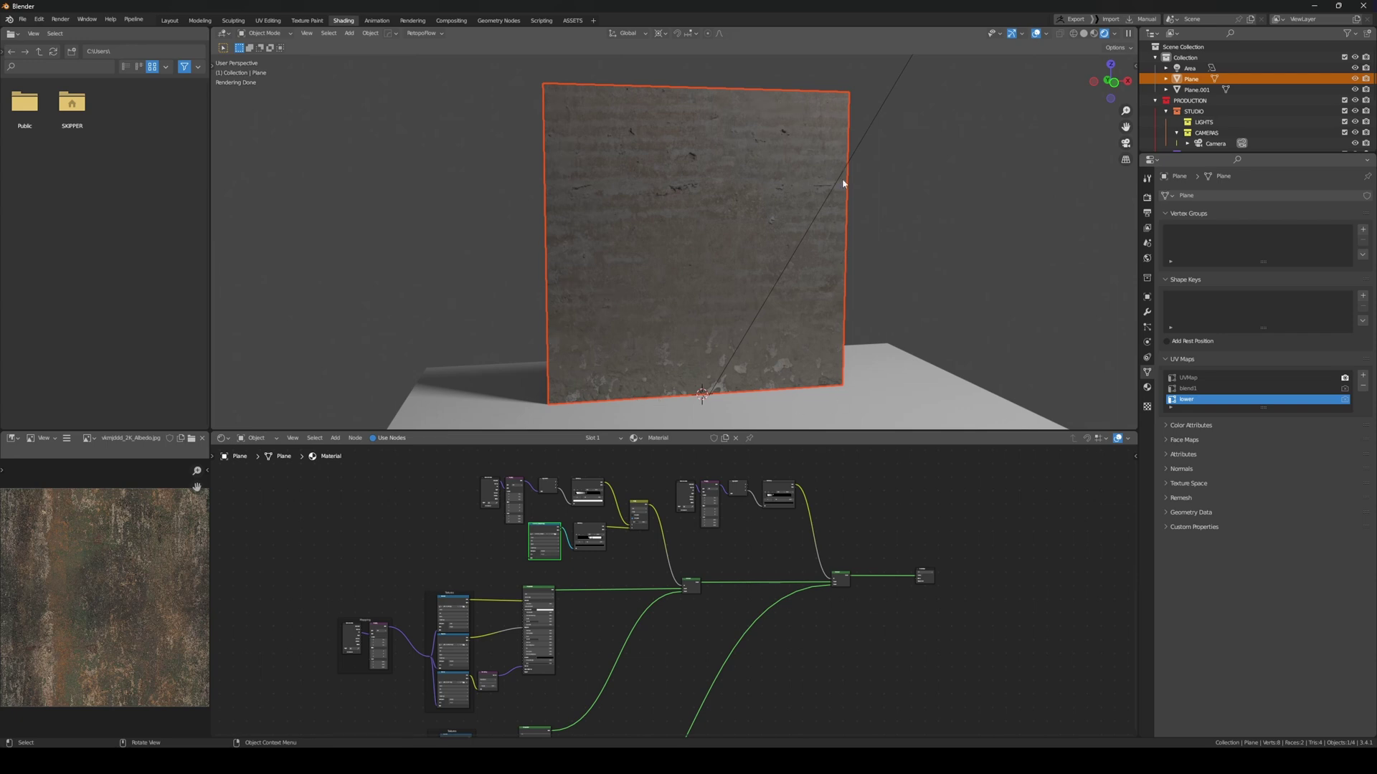
scroll(671, 588, "up", 2)
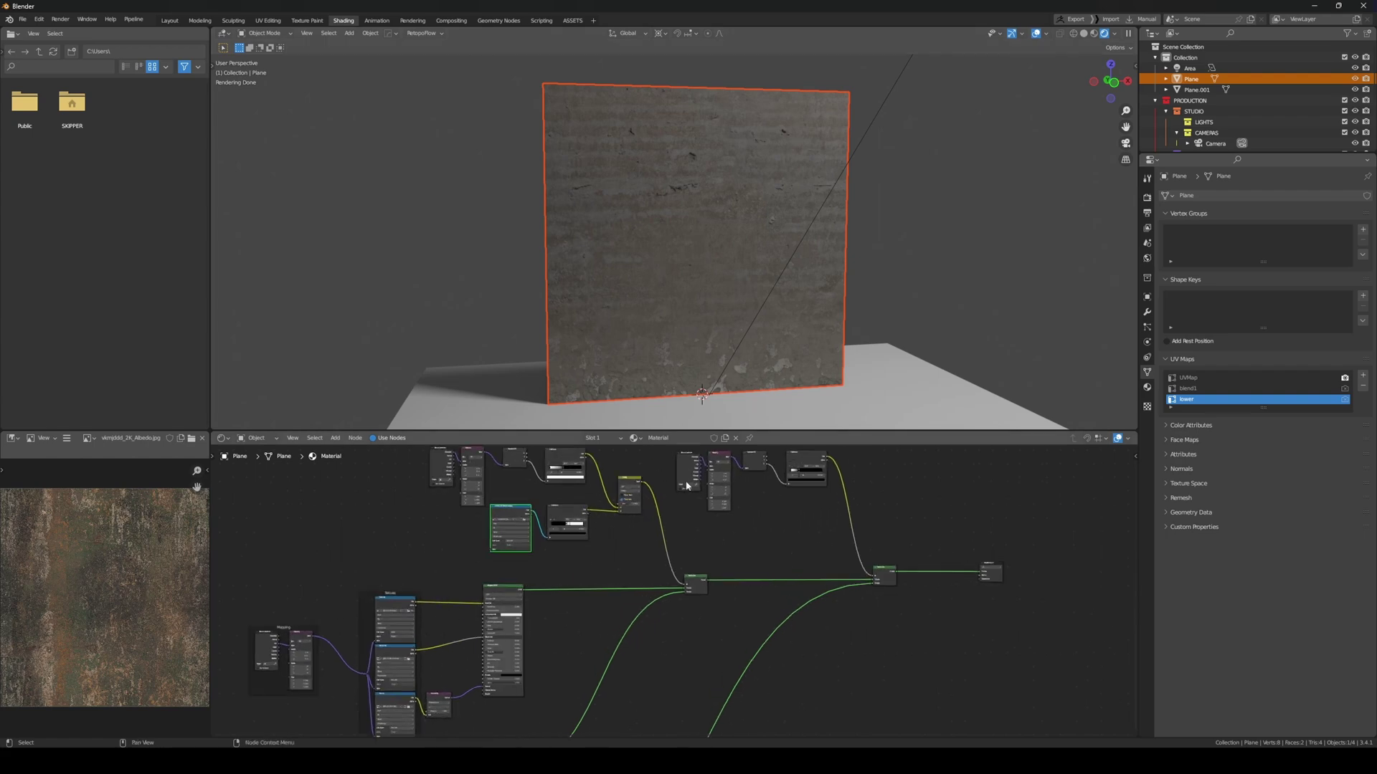
key("ctrl+space")
scroll(724, 194, "down", 4)
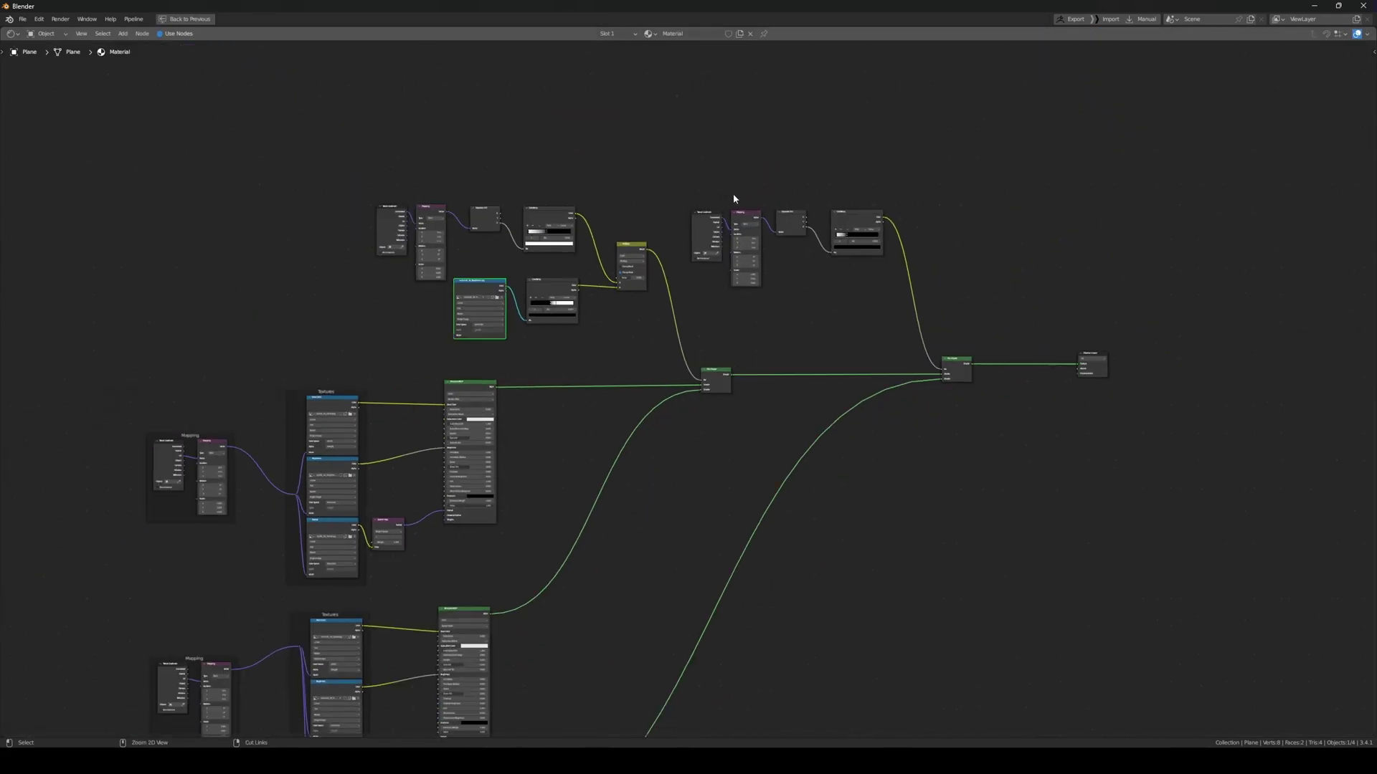
key("ctrl+space")
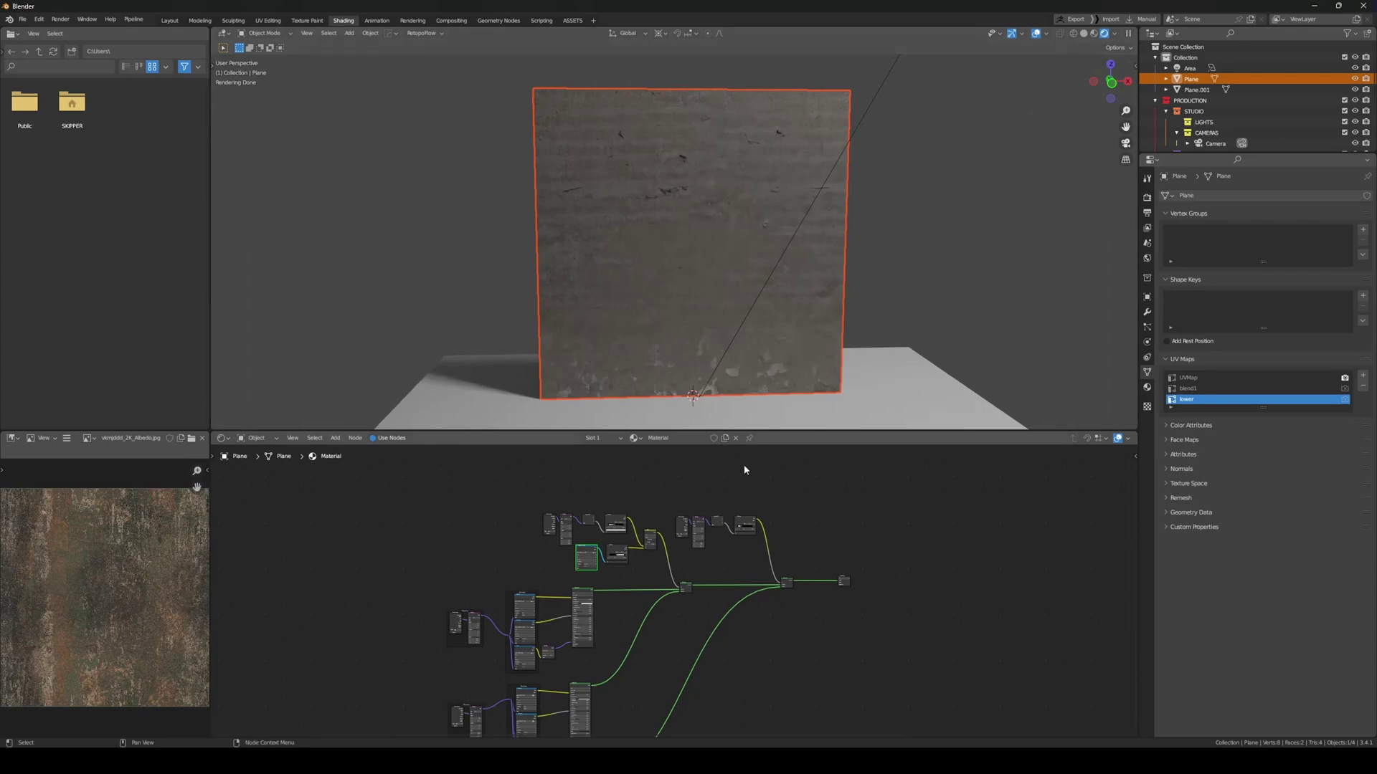
scroll(765, 534, "up", 2)
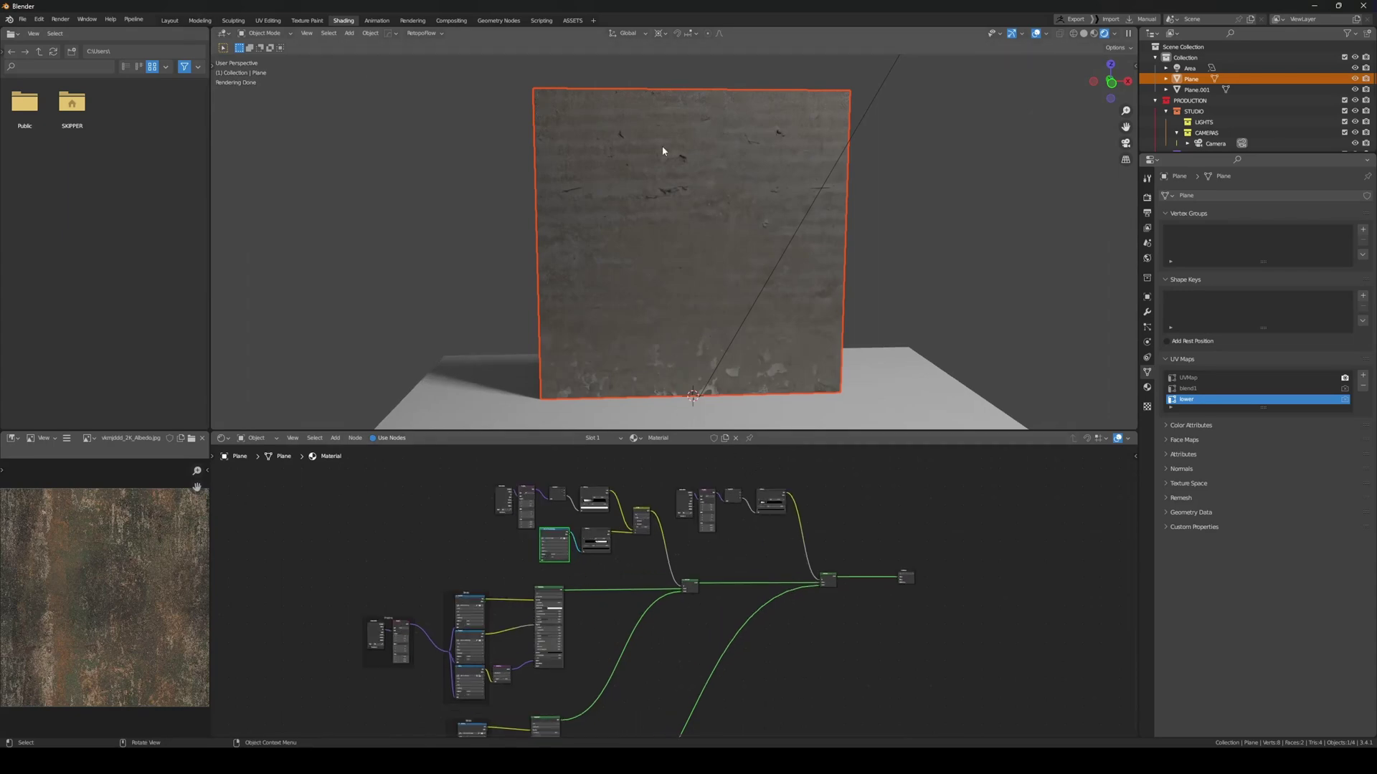
Create a new blank image named "base" in the Texture Paint workspace
left_click(307, 20)
scroll(456, 145, "down", 8)
left_click(334, 34)
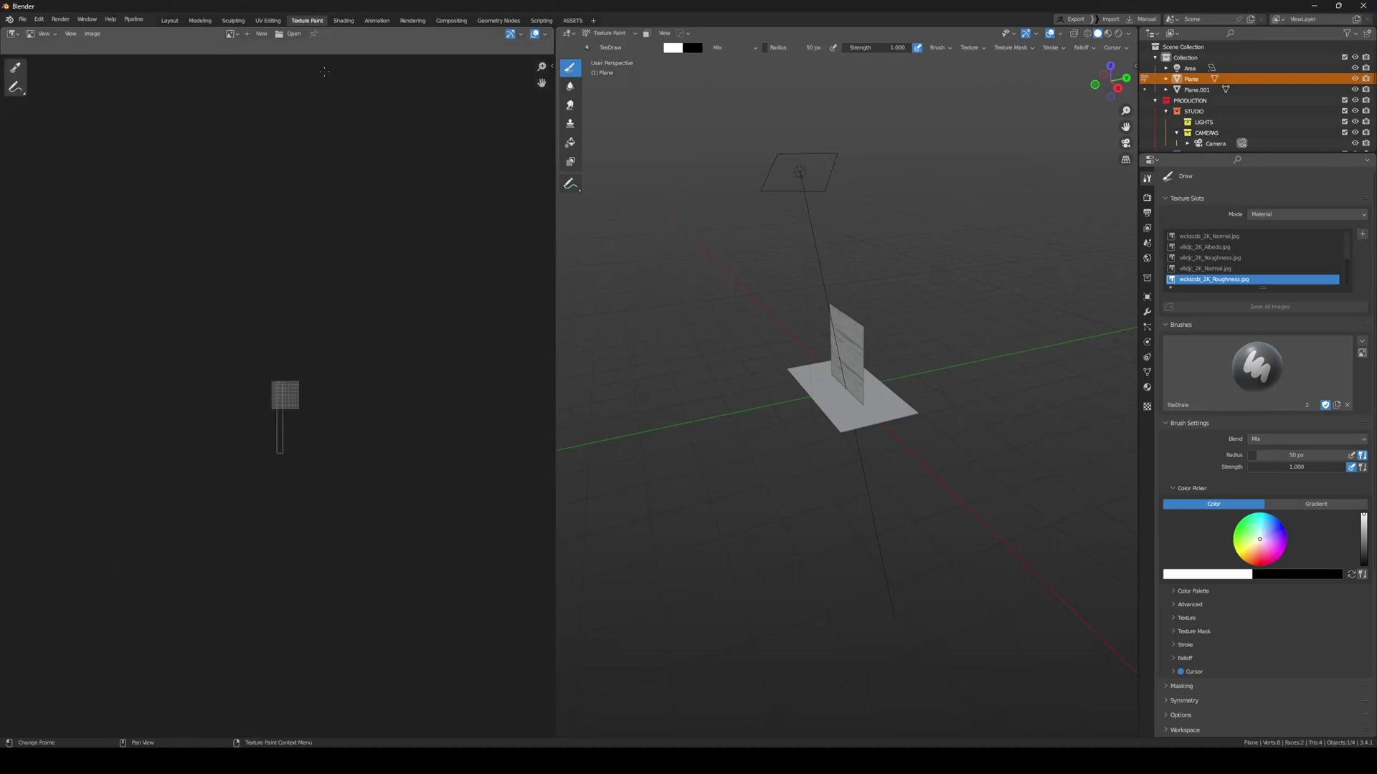
left_click(261, 33)
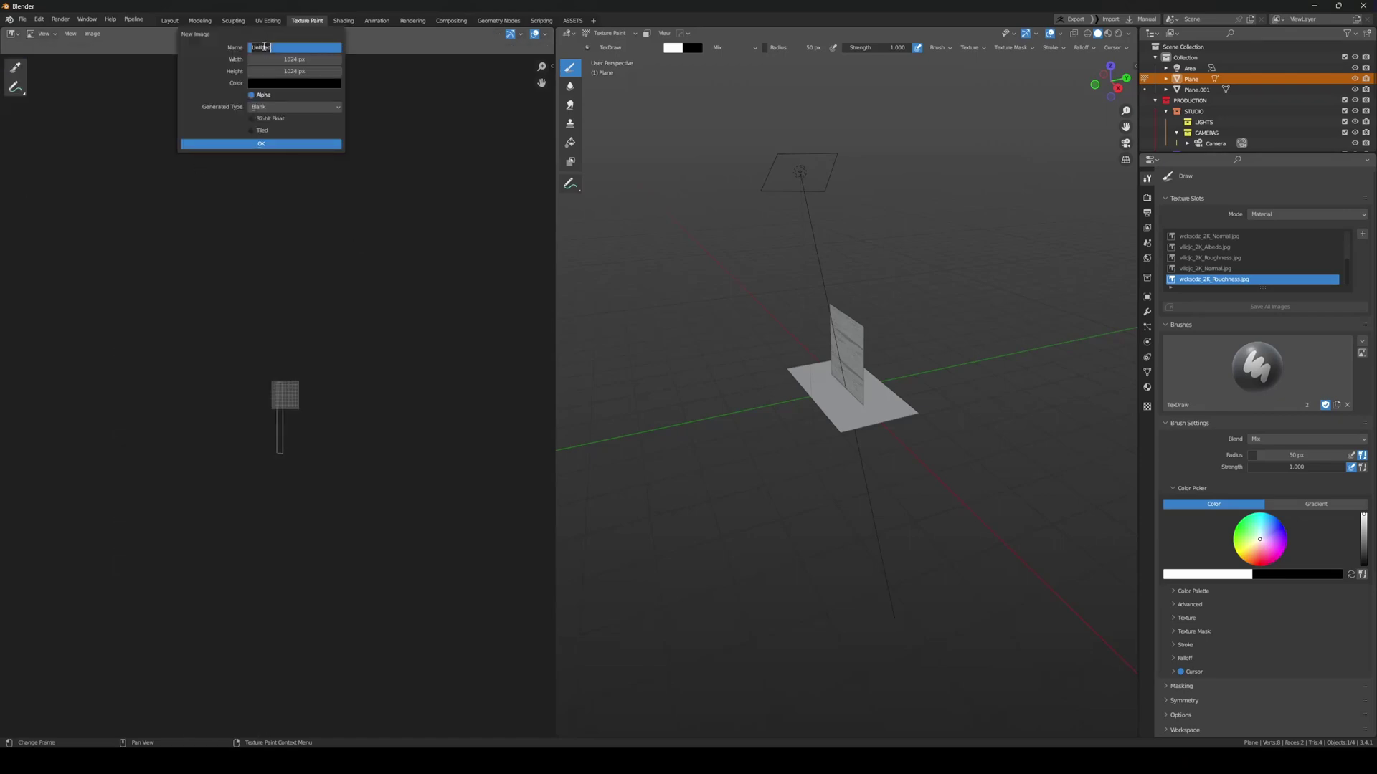
type("base")
key("Return")
left_click(271, 144)
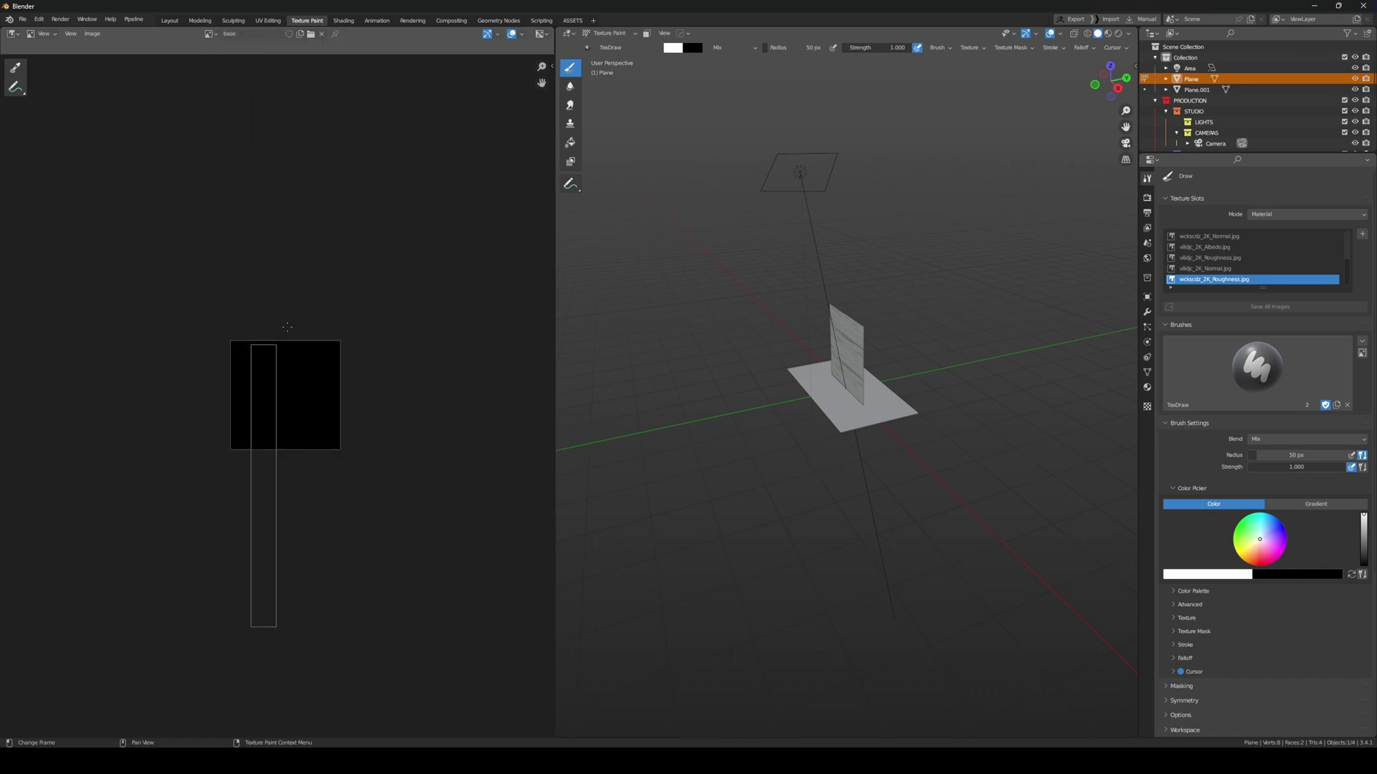
Add a UV map named "test" to the wall plane, unwrap its face into it, and return to Texture Paint mode
scroll(276, 396, "up", 3)
scroll(914, 328, "up", 2)
middle_click_drag(752, 316, 841, 243)
scroll(818, 298, "up", 2)
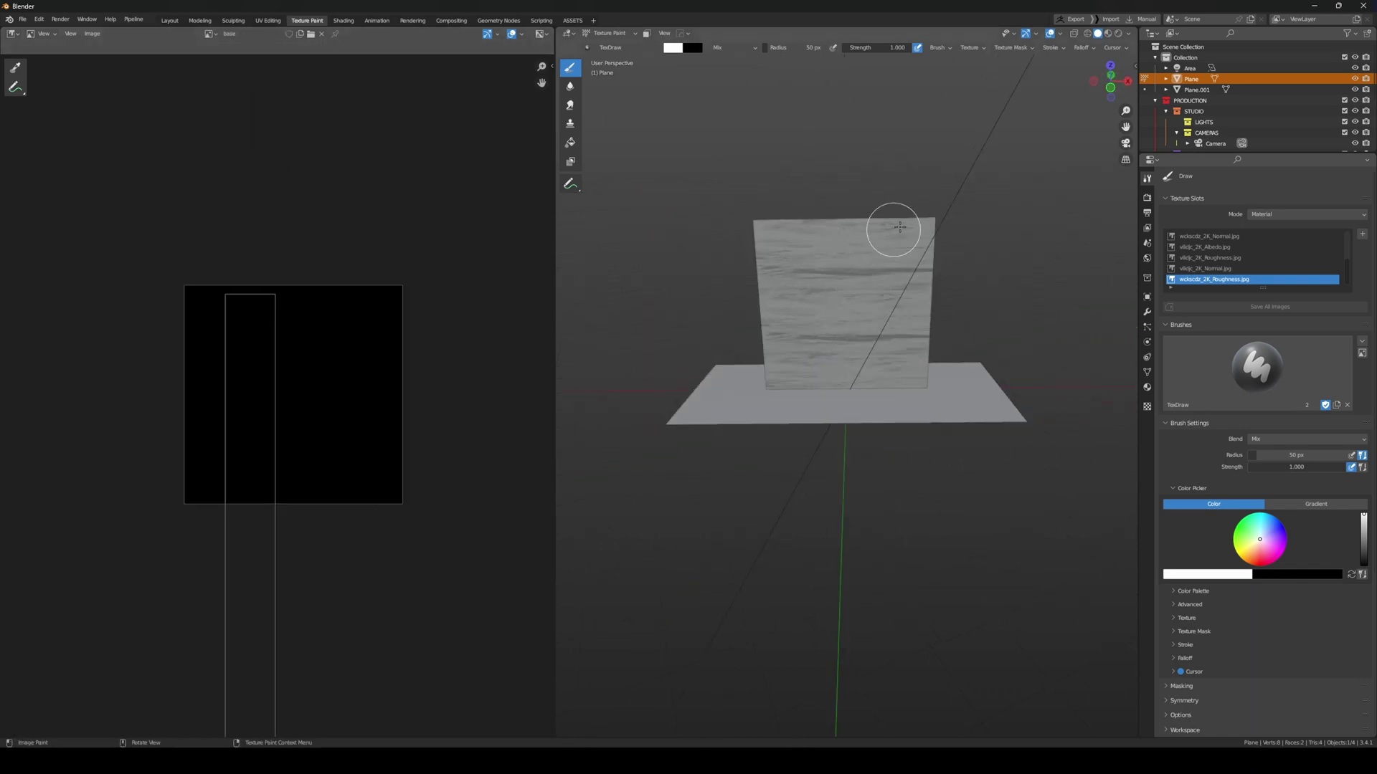
key("Tab")
left_click(1146, 372)
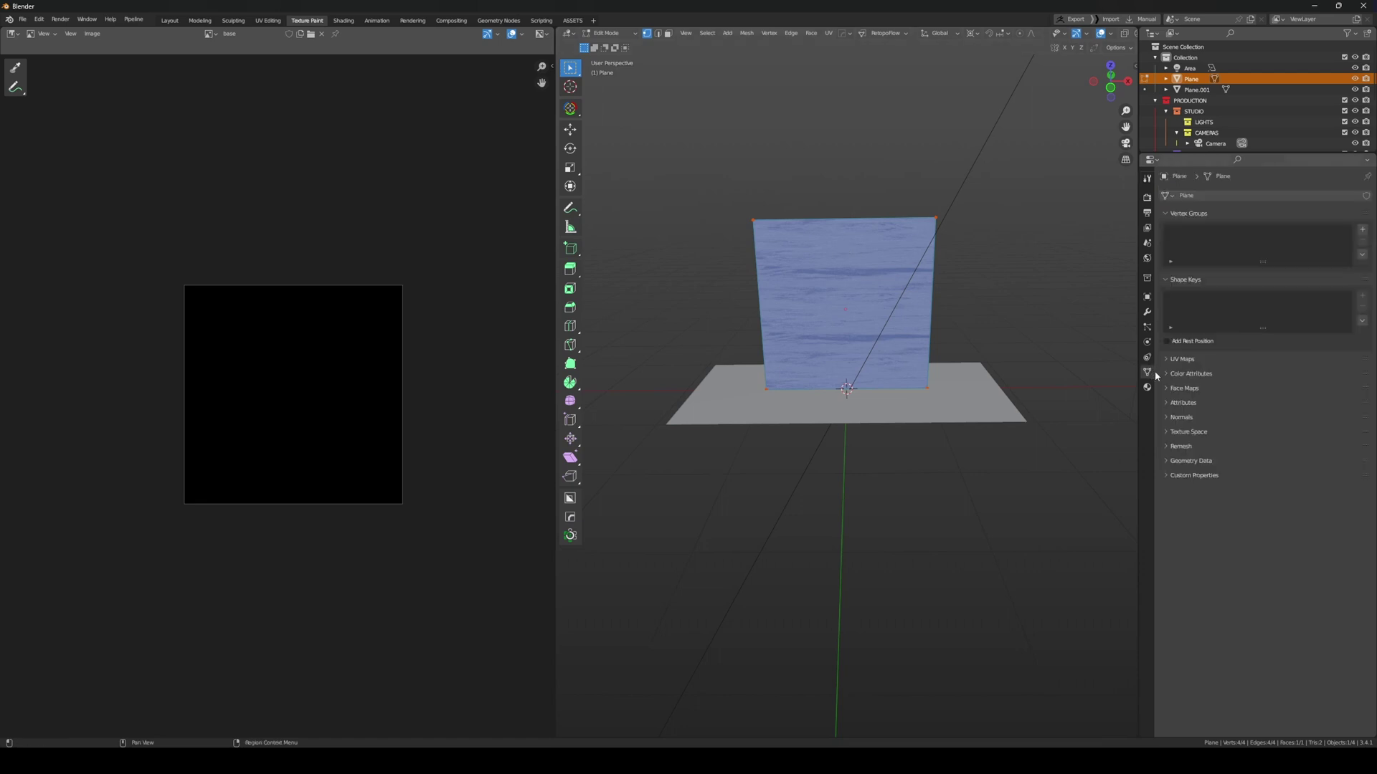
left_click(1182, 359)
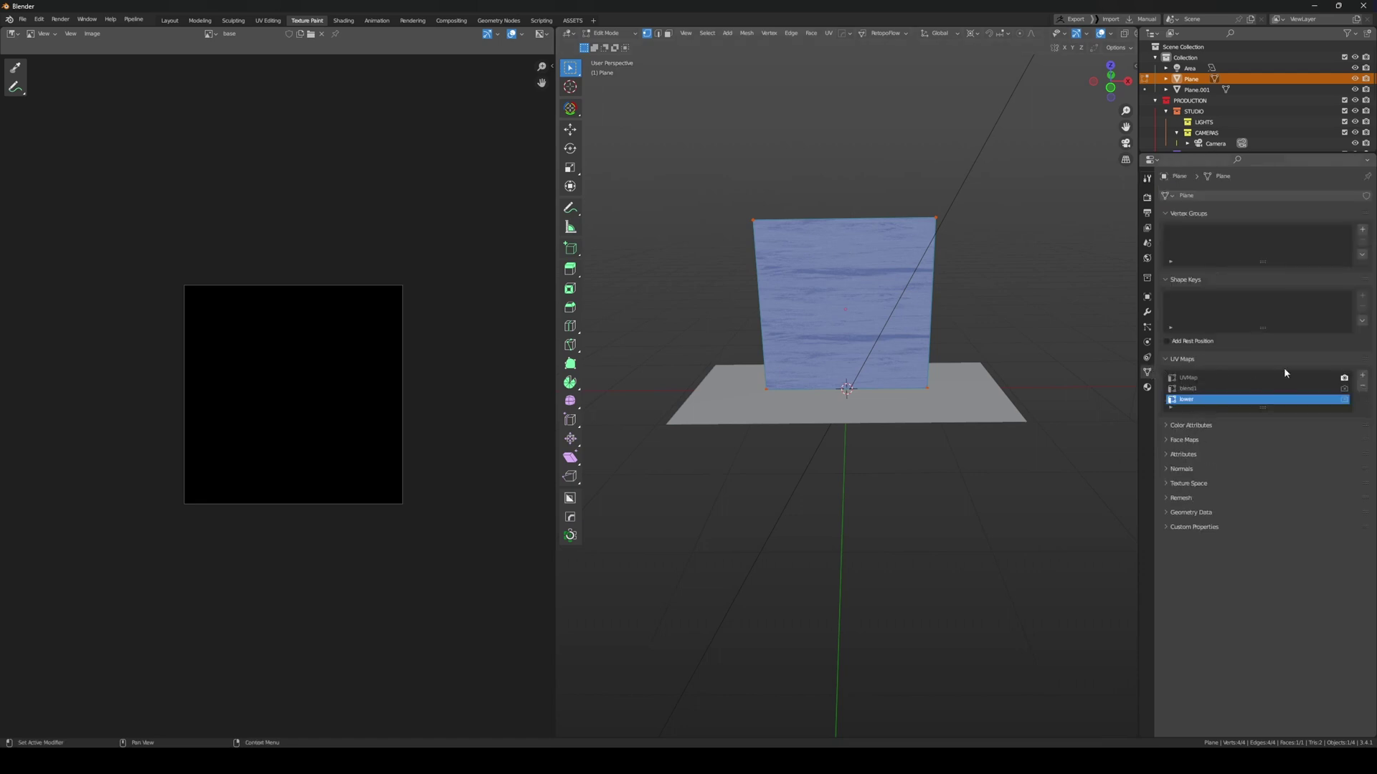
left_click(1362, 376)
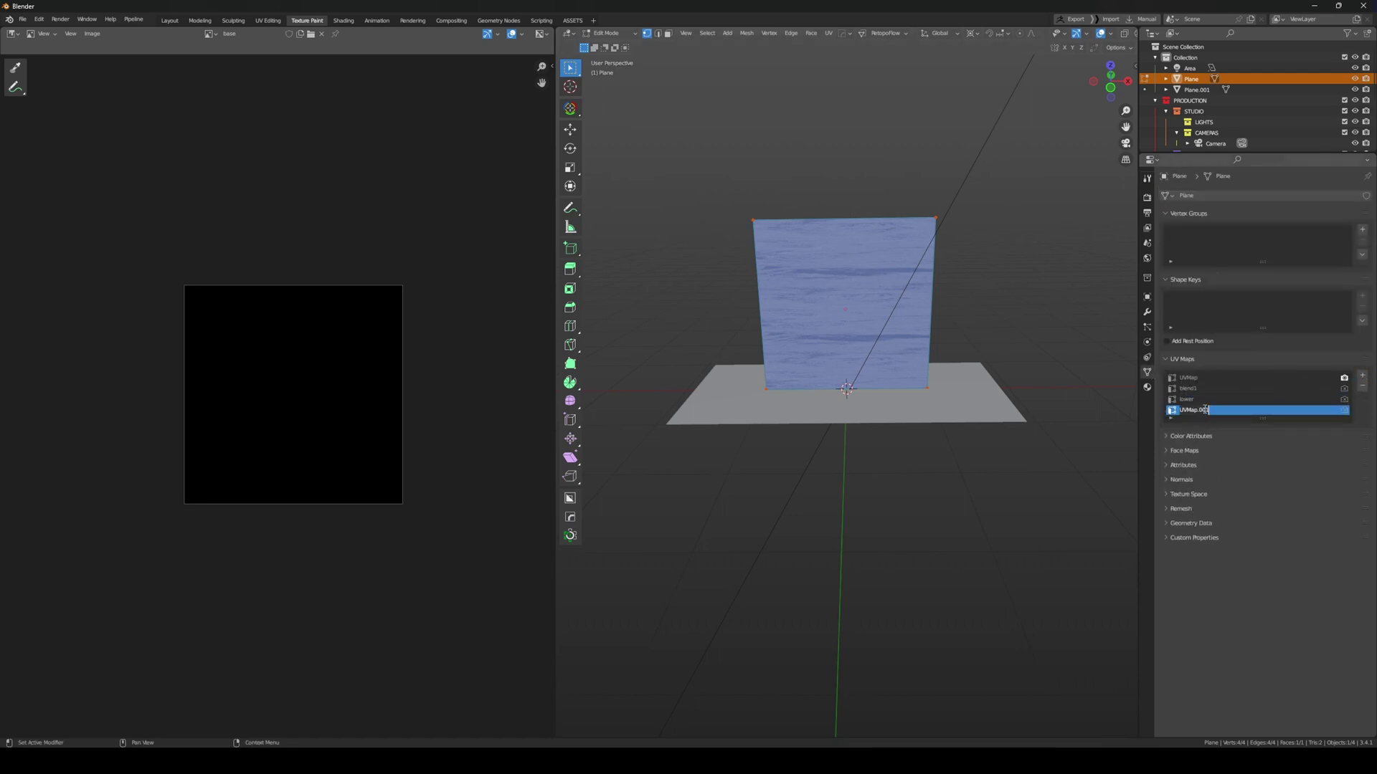
type("tes")
type("u")
left_click(781, 241)
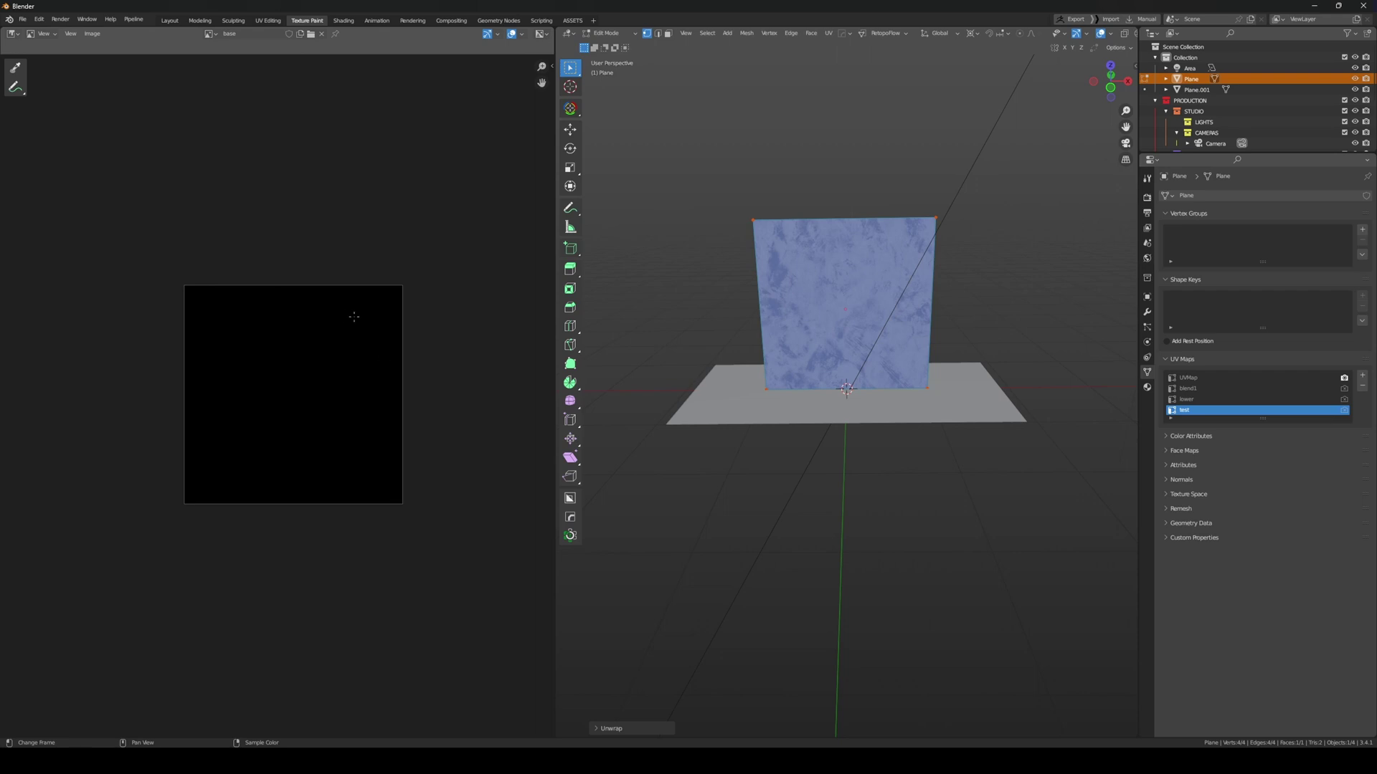
key("Tab")
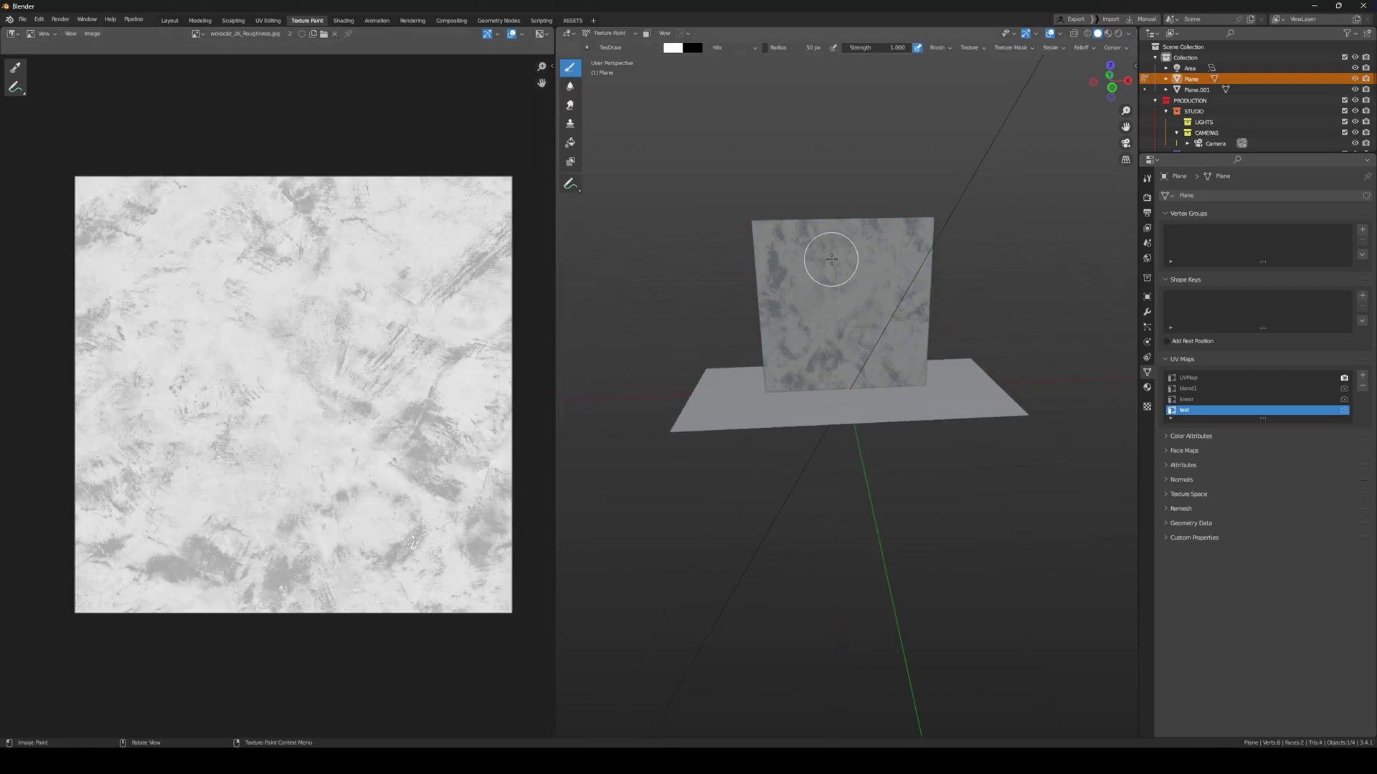
Set the texture slot mode to Single Image and use "base" as the paint canvas and the displayed image
scroll(826, 260, "up", 5)
left_click(1147, 178)
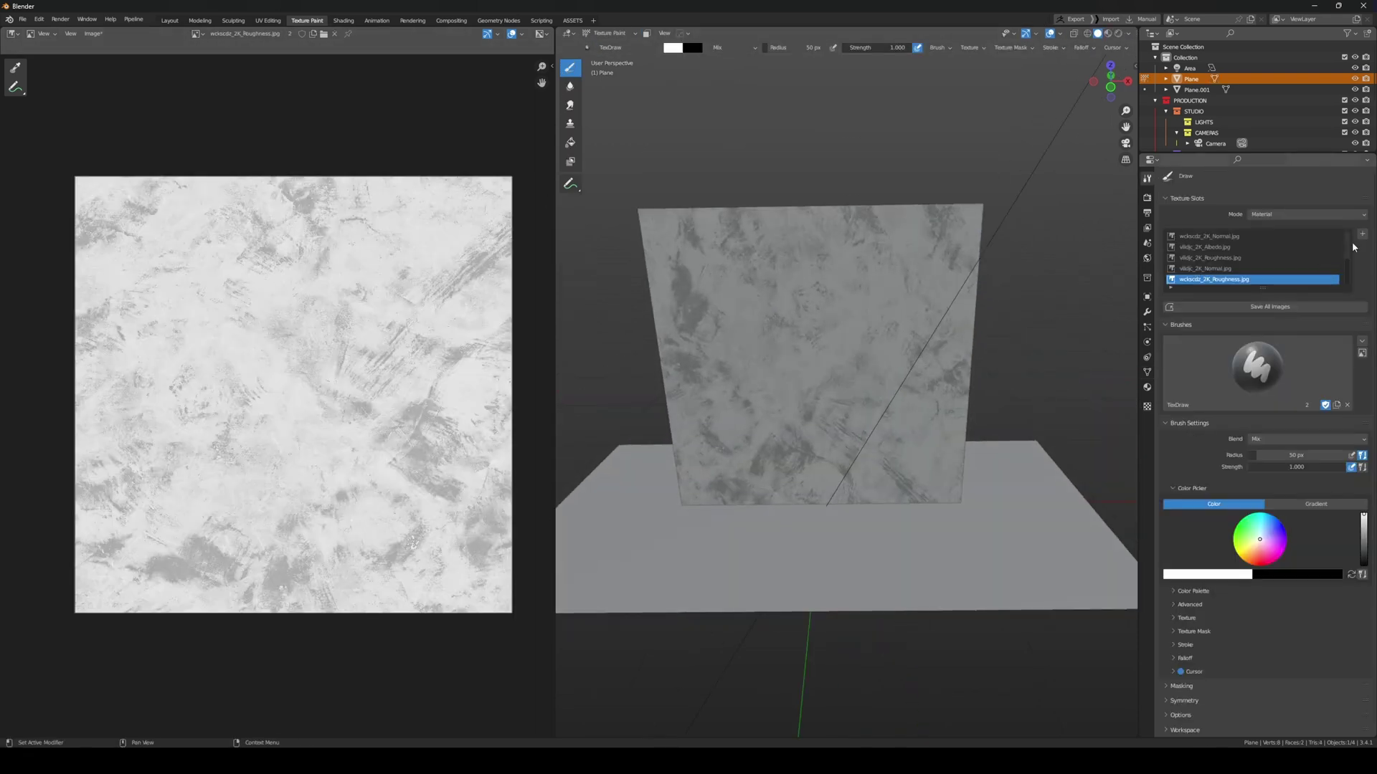
left_click(1289, 216)
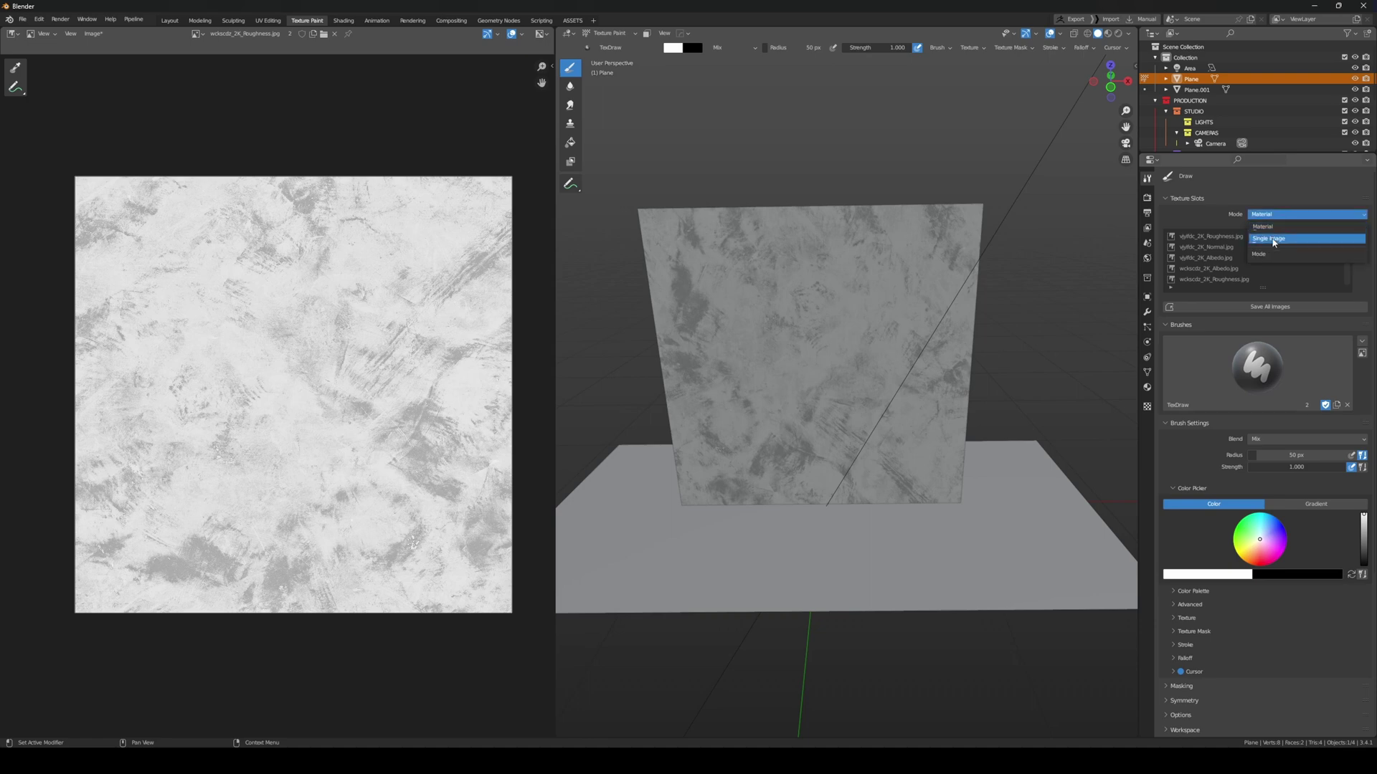
left_click(1273, 239)
left_click(1170, 233)
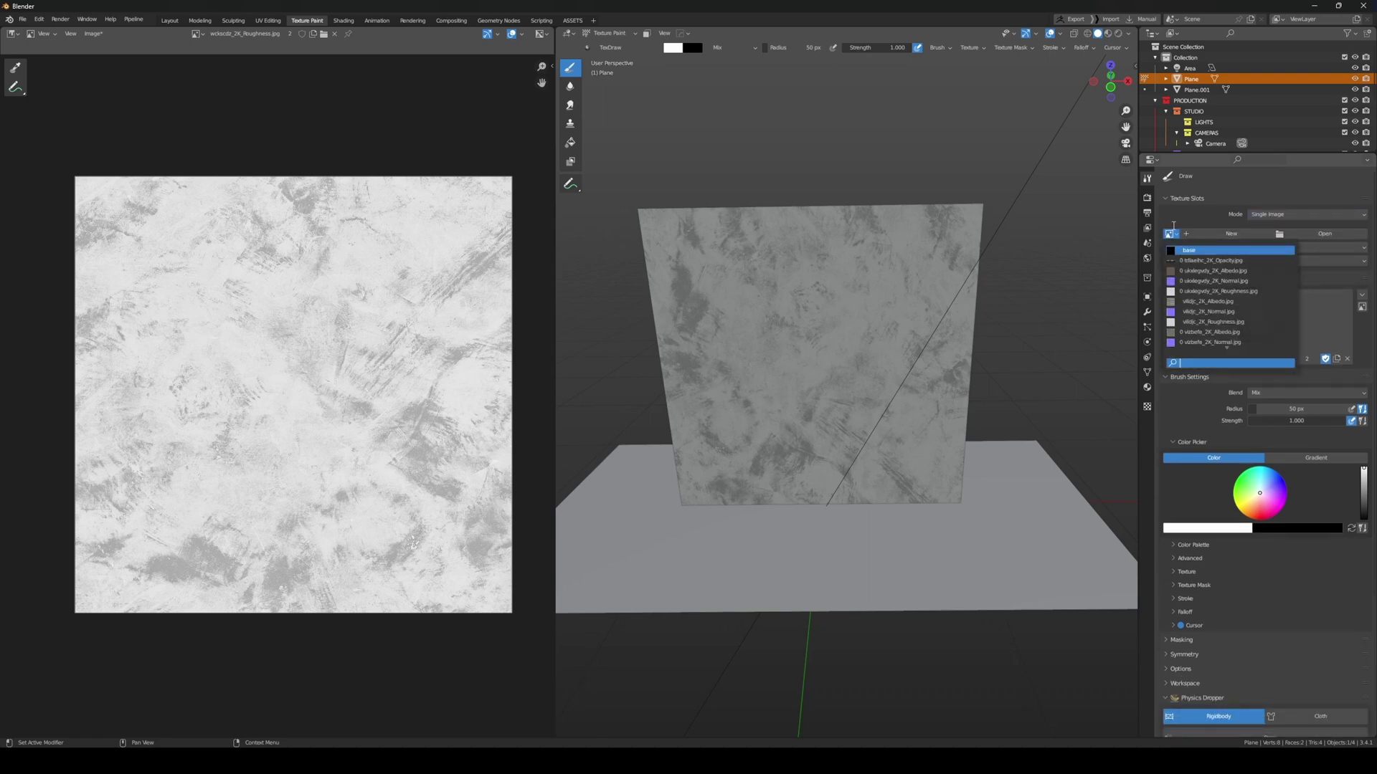
left_click(334, 34)
left_click(230, 33)
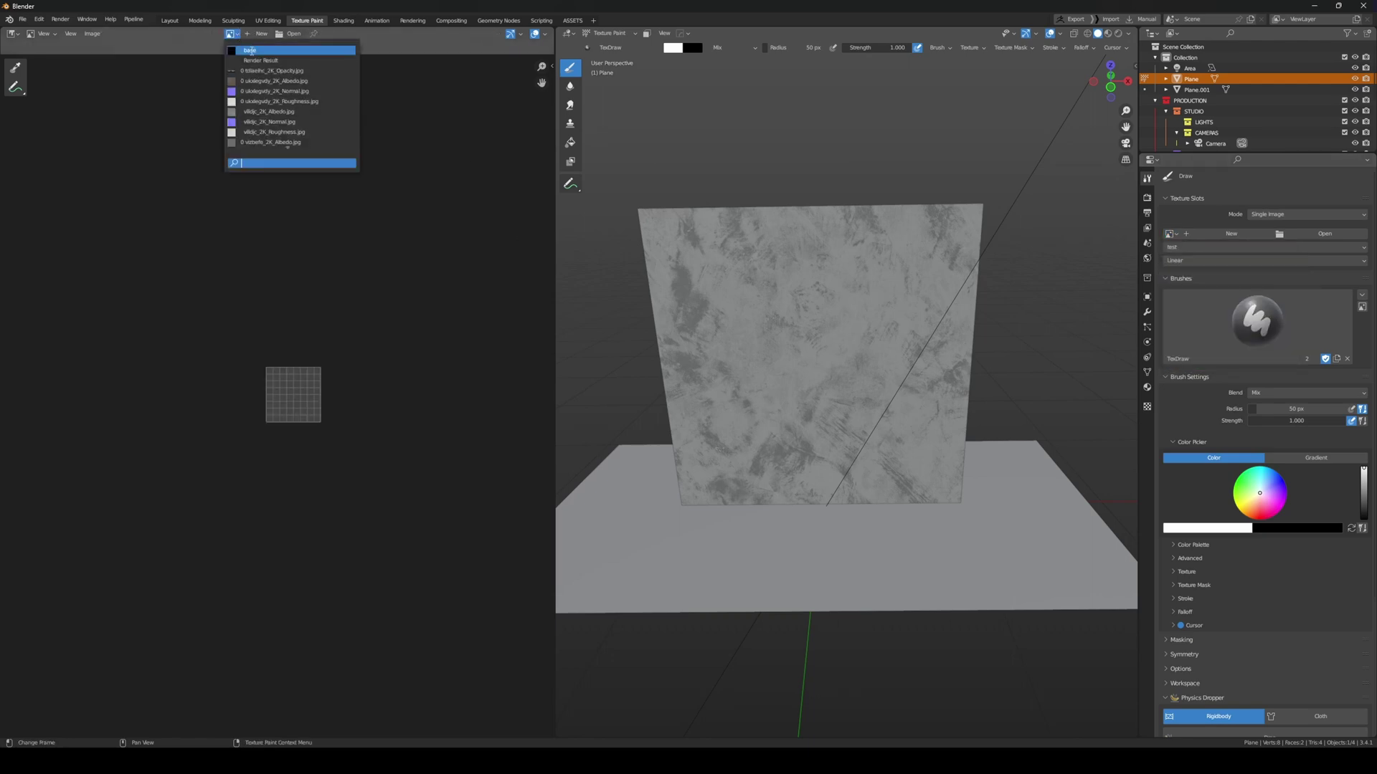
left_click(250, 50)
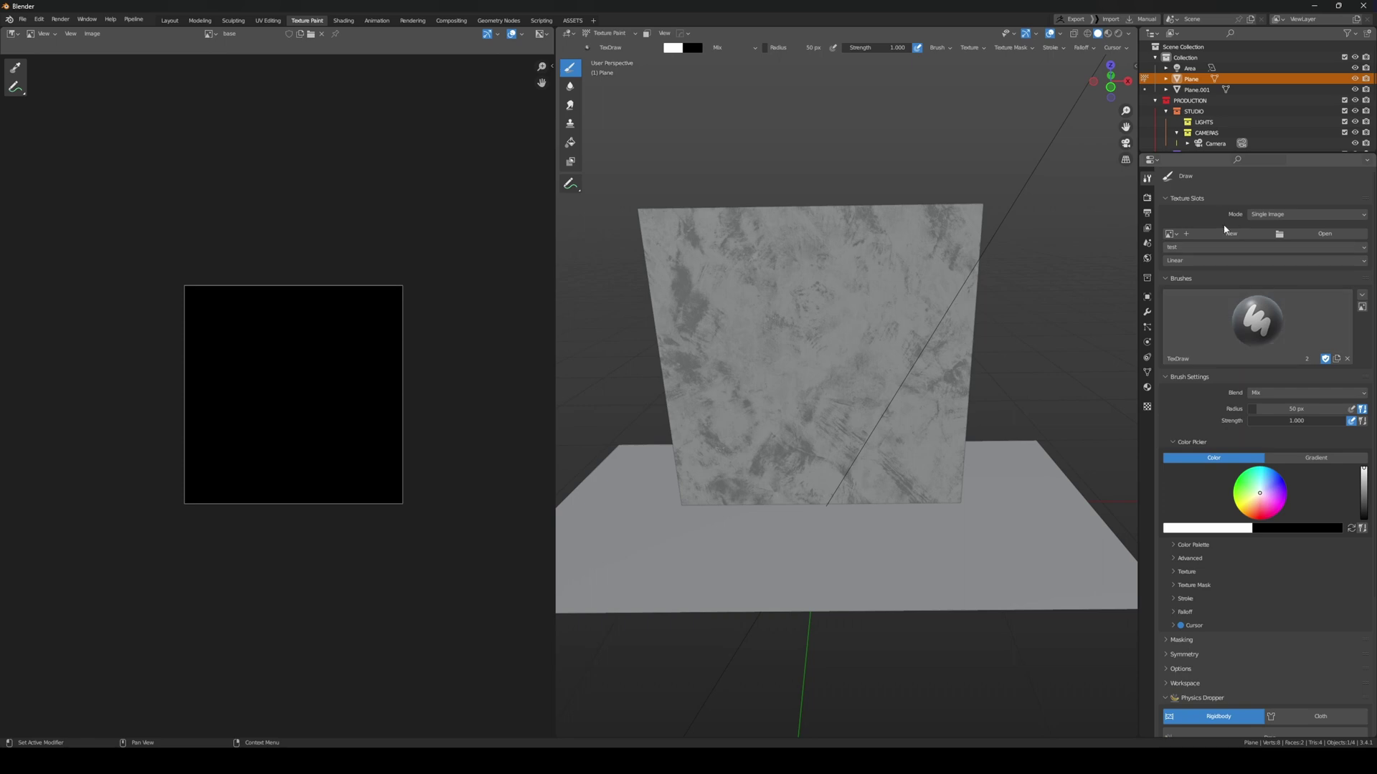
left_click(1171, 234)
left_click(1184, 249)
left_click_drag(915, 222, 994, 228)
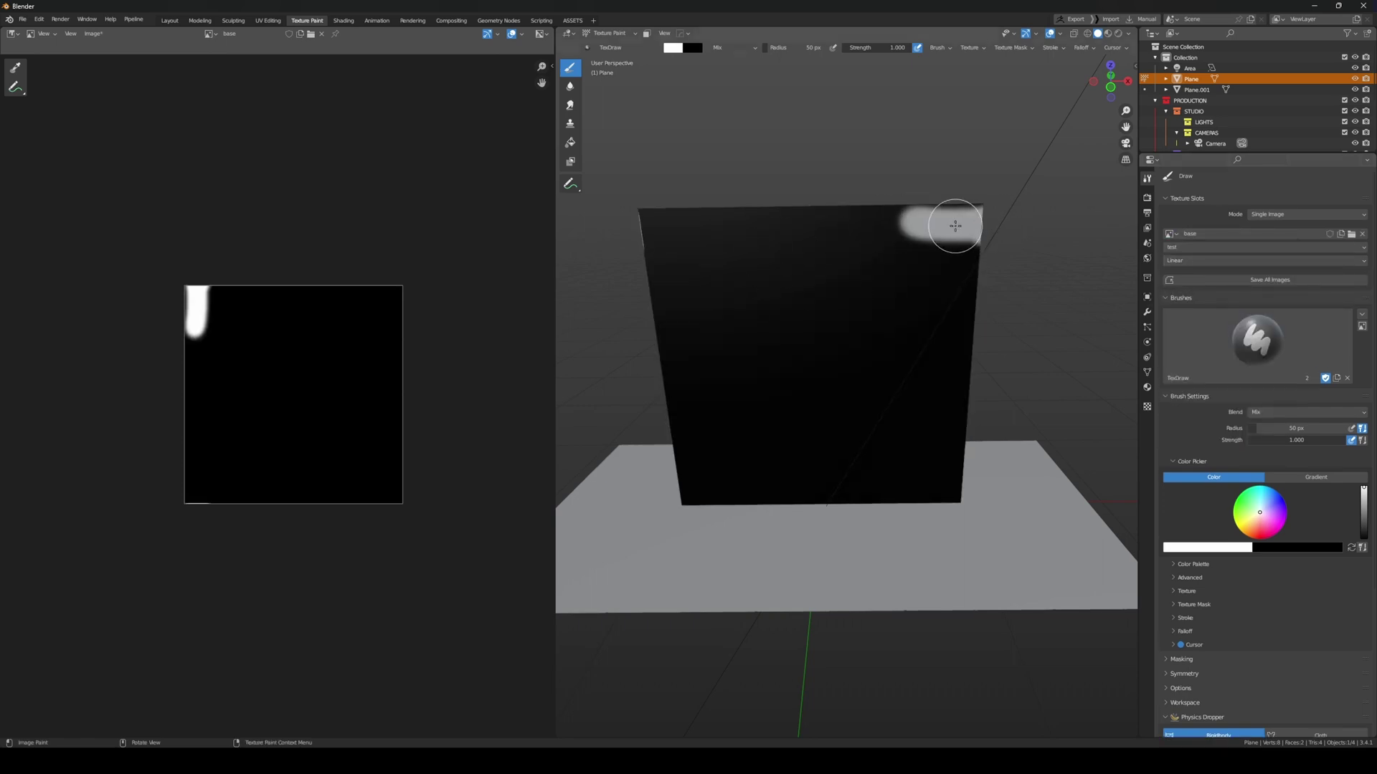
scroll(956, 226, "up", 2)
key("ctrl+z")
Paint a white border along all four edges of the wall plane, leaving the centre black
mouse_move(983, 164)
left_mouse_down()
mouse_move(590, 158)
mouse_move(605, 169)
mouse_move(714, 157)
left_mouse_up()
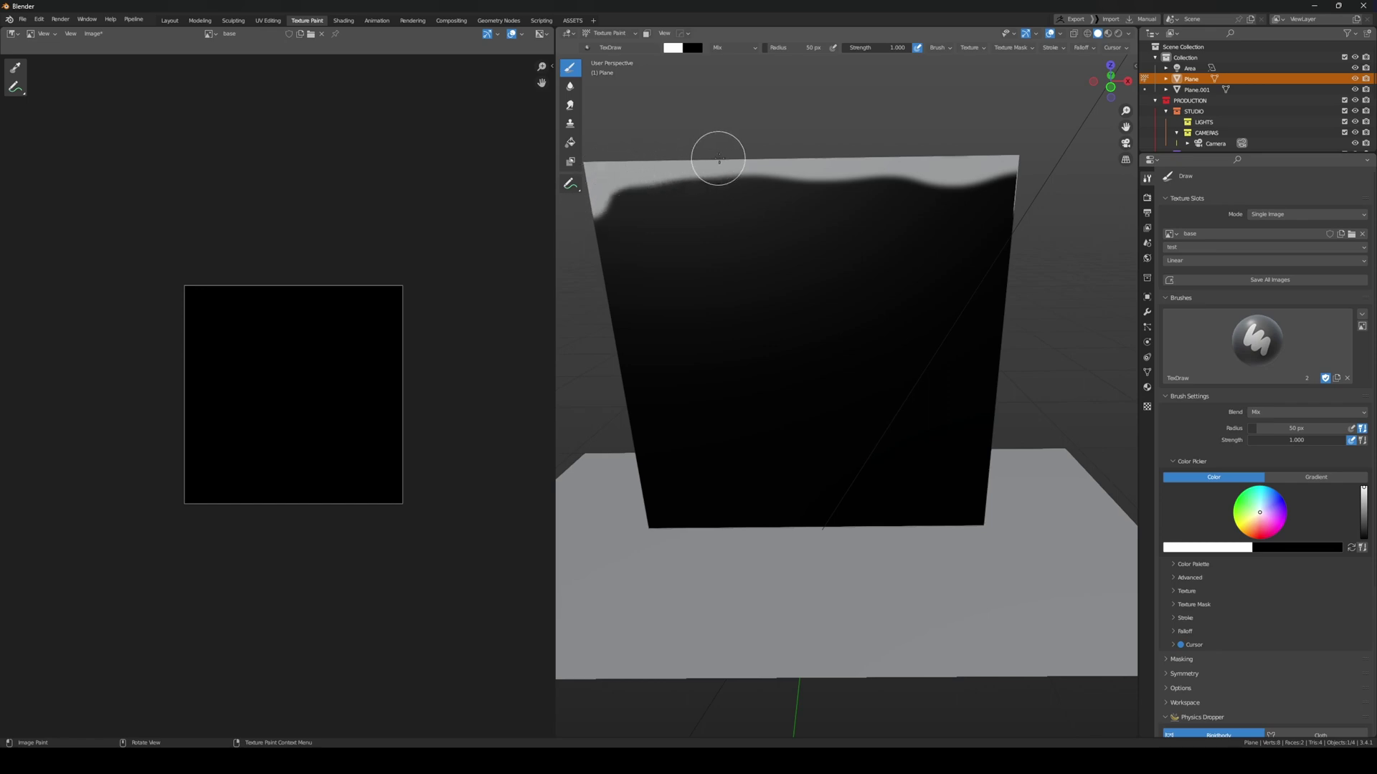
mouse_move(620, 171)
left_mouse_down()
mouse_move(598, 272)
mouse_move(613, 444)
mouse_move(646, 528)
mouse_move(602, 345)
mouse_move(642, 501)
mouse_move(738, 547)
mouse_move(894, 537)
mouse_move(984, 494)
mouse_move(1018, 239)
mouse_move(1011, 176)
mouse_move(1012, 188)
mouse_move(993, 185)
left_mouse_up()
mouse_move(1020, 256)
left_mouse_down()
mouse_move(983, 186)
mouse_move(904, 143)
left_mouse_up()
middle_click_drag(719, 129, 700, 151)
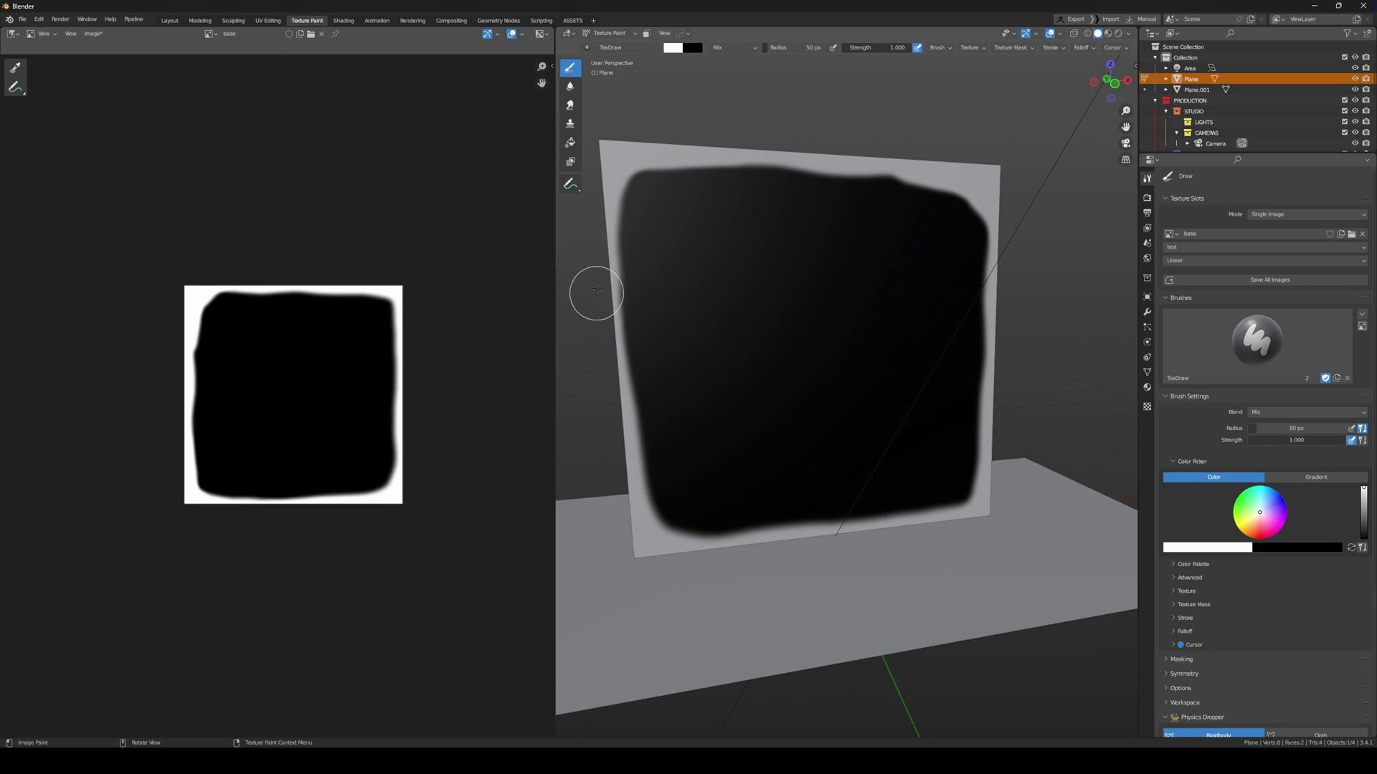
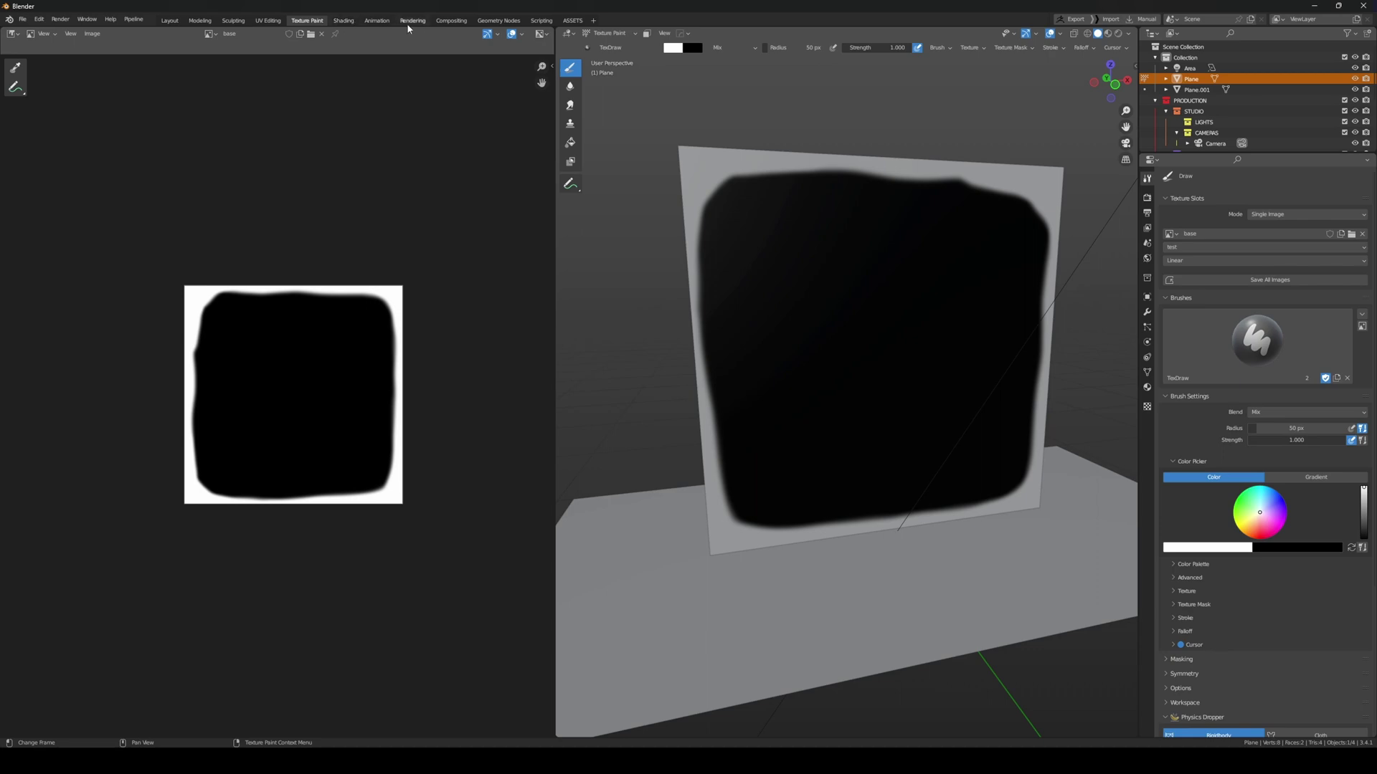
Preview the first Mix Shader and the final Mix Shader on the wall in the Shading workspace
left_click(350, 21)
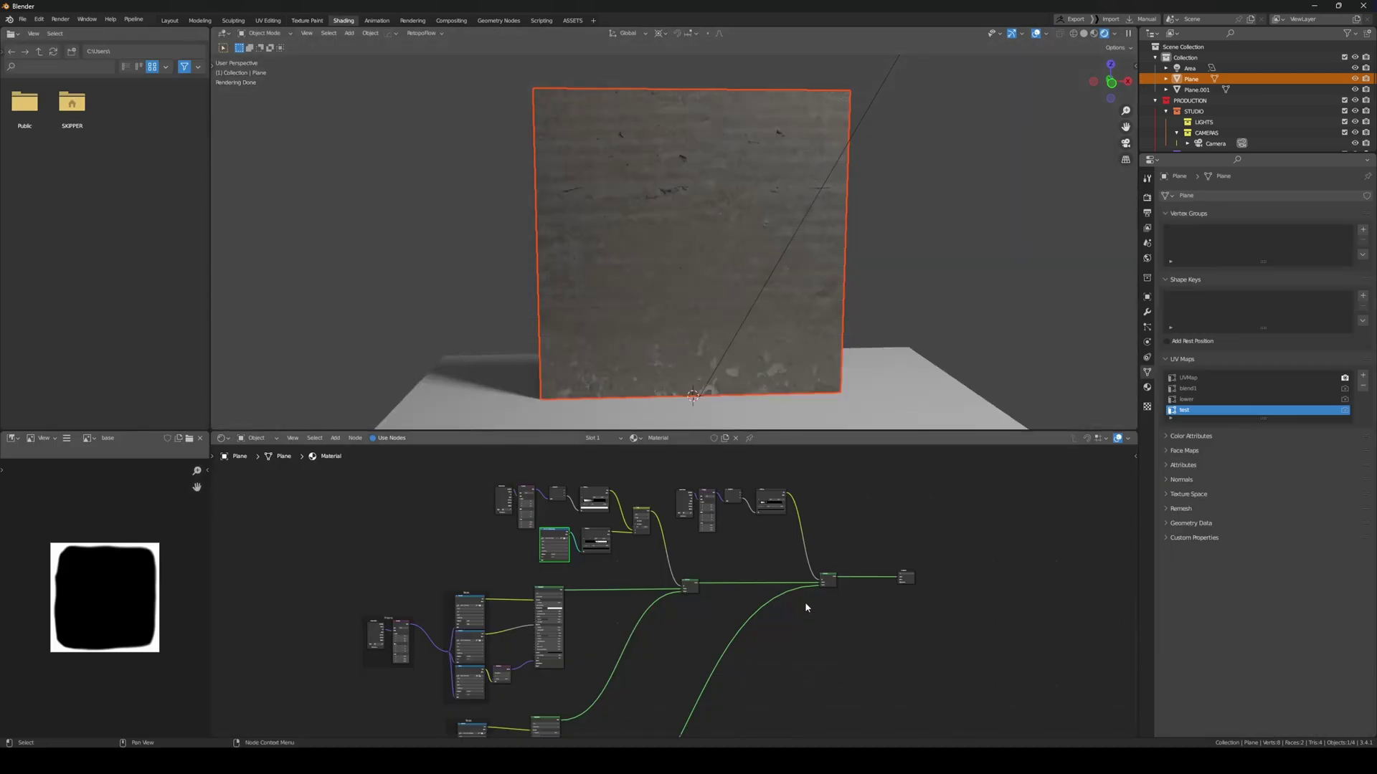
scroll(798, 534, "up", 4)
middle_click_drag(811, 508, 704, 547)
scroll(674, 574, "up", 4)
left_click(570, 633, "ctrl+shift")
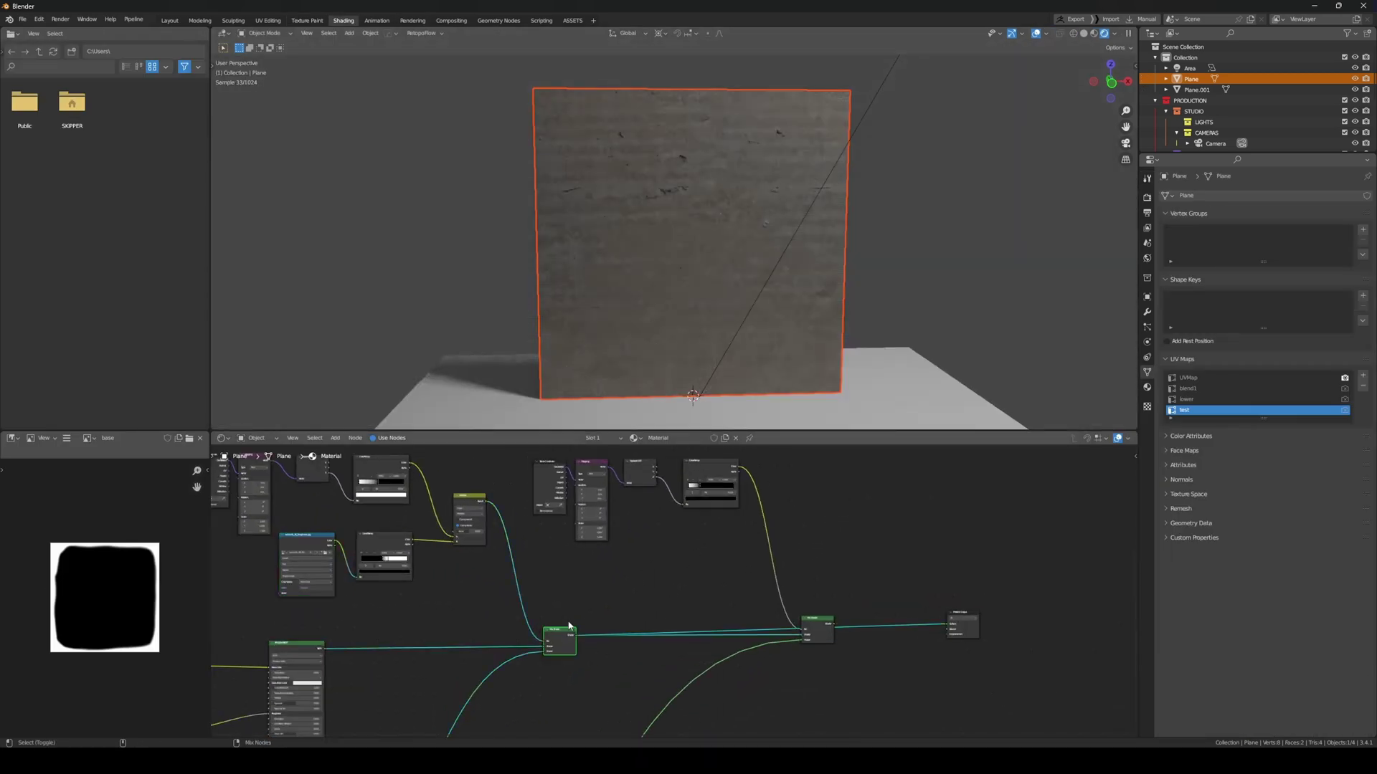
left_click(827, 626, "ctrl+shift")
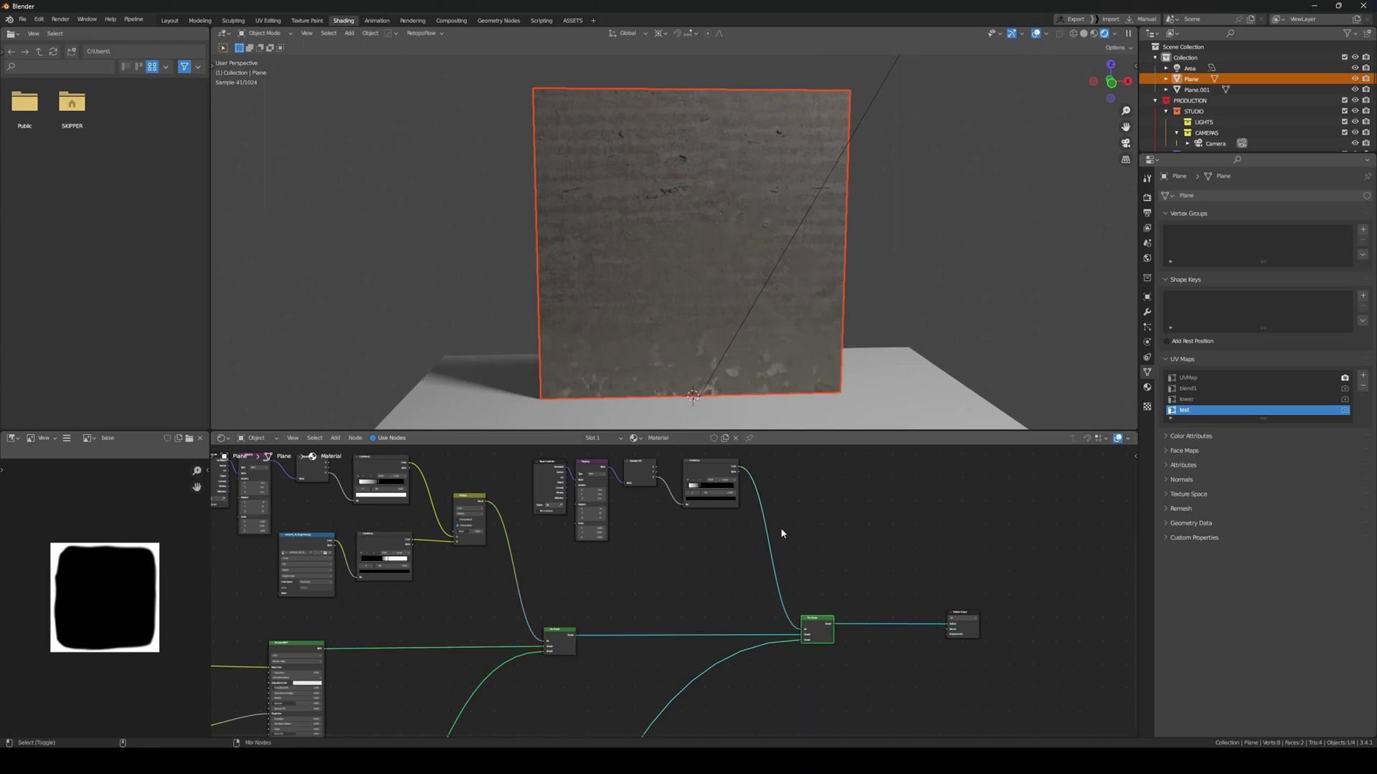
Add the "base" image as a texture node below the final Mix Shader's gradient mask nodes
scroll(671, 492, "up", 6)
middle_click_drag(723, 467, 691, 568)
scroll(753, 572, "down", 3)
key("ctrl+space")
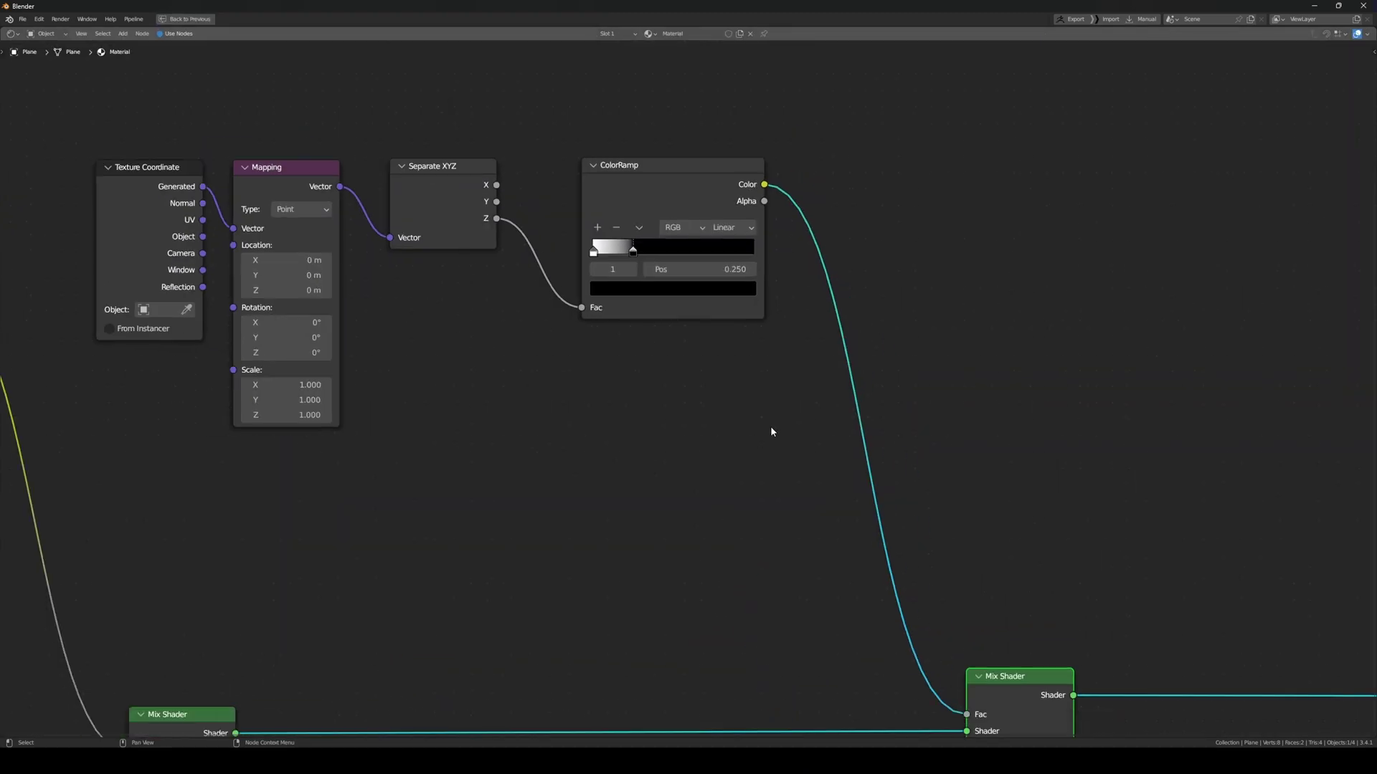
scroll(646, 373, "down", 1)
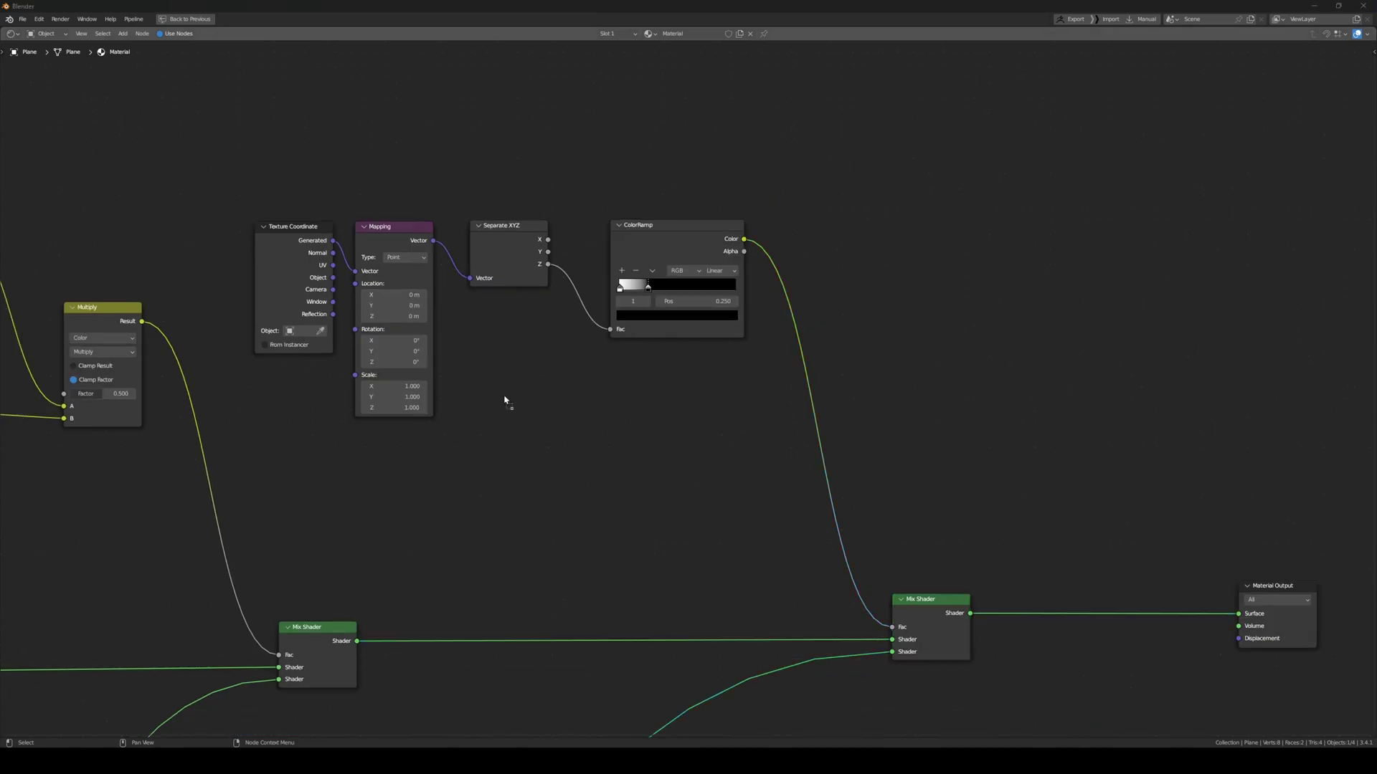
left_click_drag(504, 400, 458, 447)
Move the gradient mask nodes aside and connect the "base" texture's Color to the final Mix Shader's Fac
left_click_drag(247, 194, 738, 347)
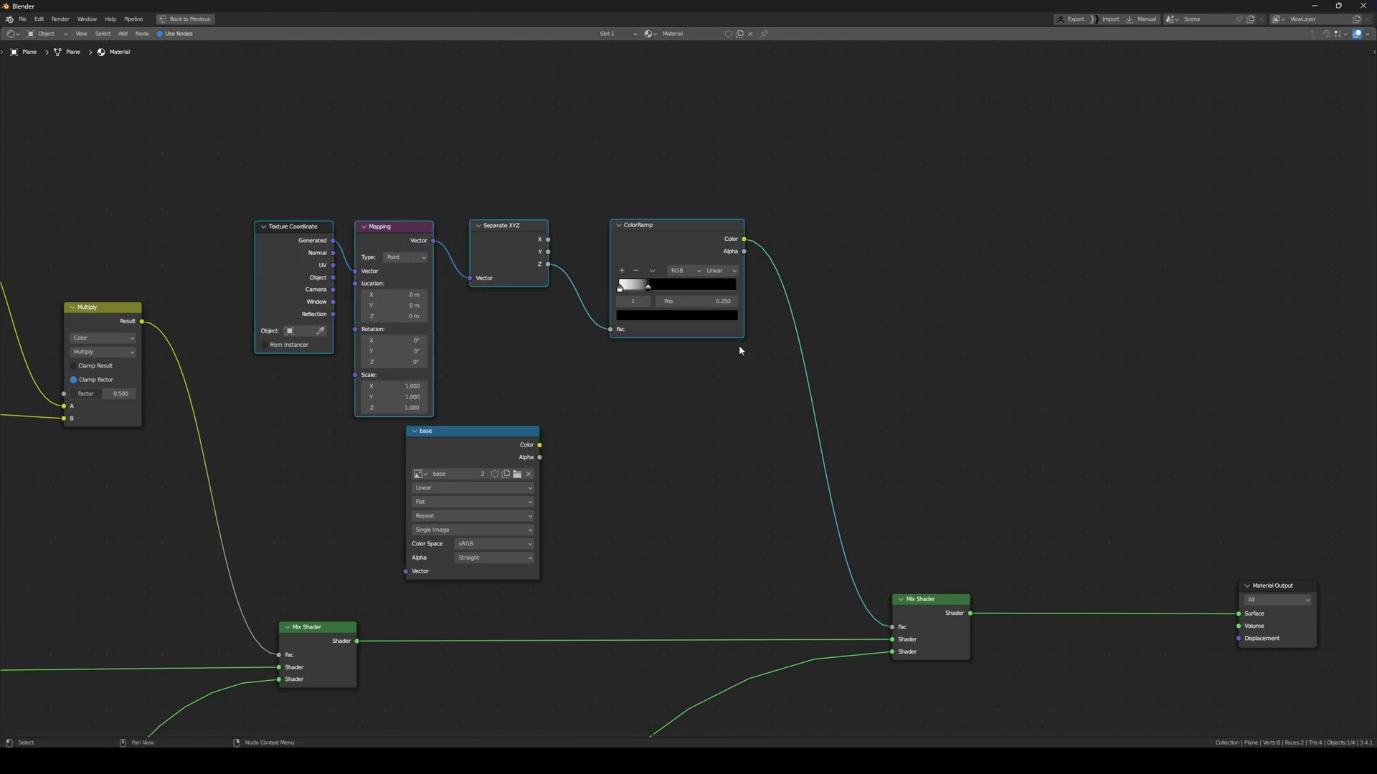
key("g")
left_click(753, 251)
left_click(730, 274)
mouse_move(501, 439)
left_mouse_down()
mouse_move(508, 378)
mouse_move(892, 627)
left_mouse_up()
key("ctrl+space")
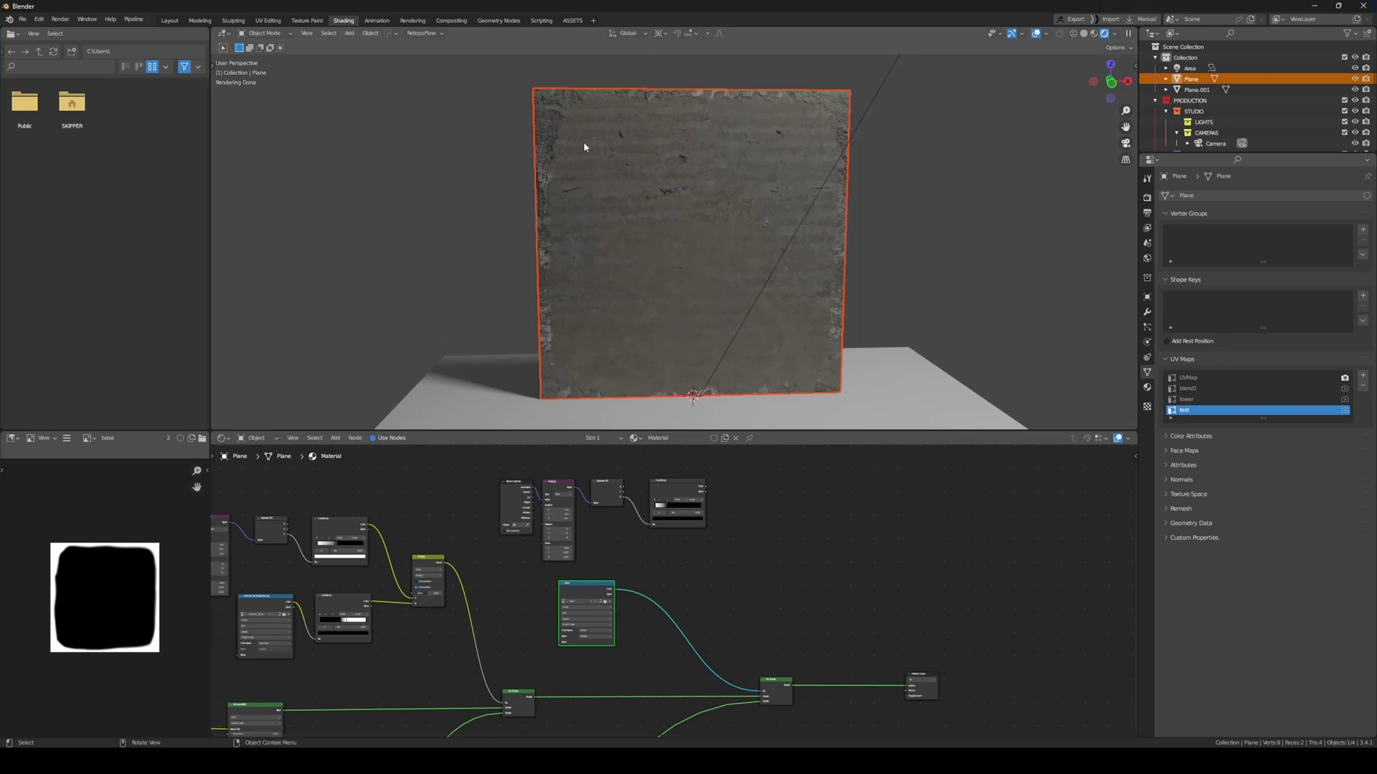
Compare the lowest Principled material on its own with the final Mix Shader result on the wall
middle_click_drag(620, 160, 631, 147)
scroll(756, 587, "down", 6)
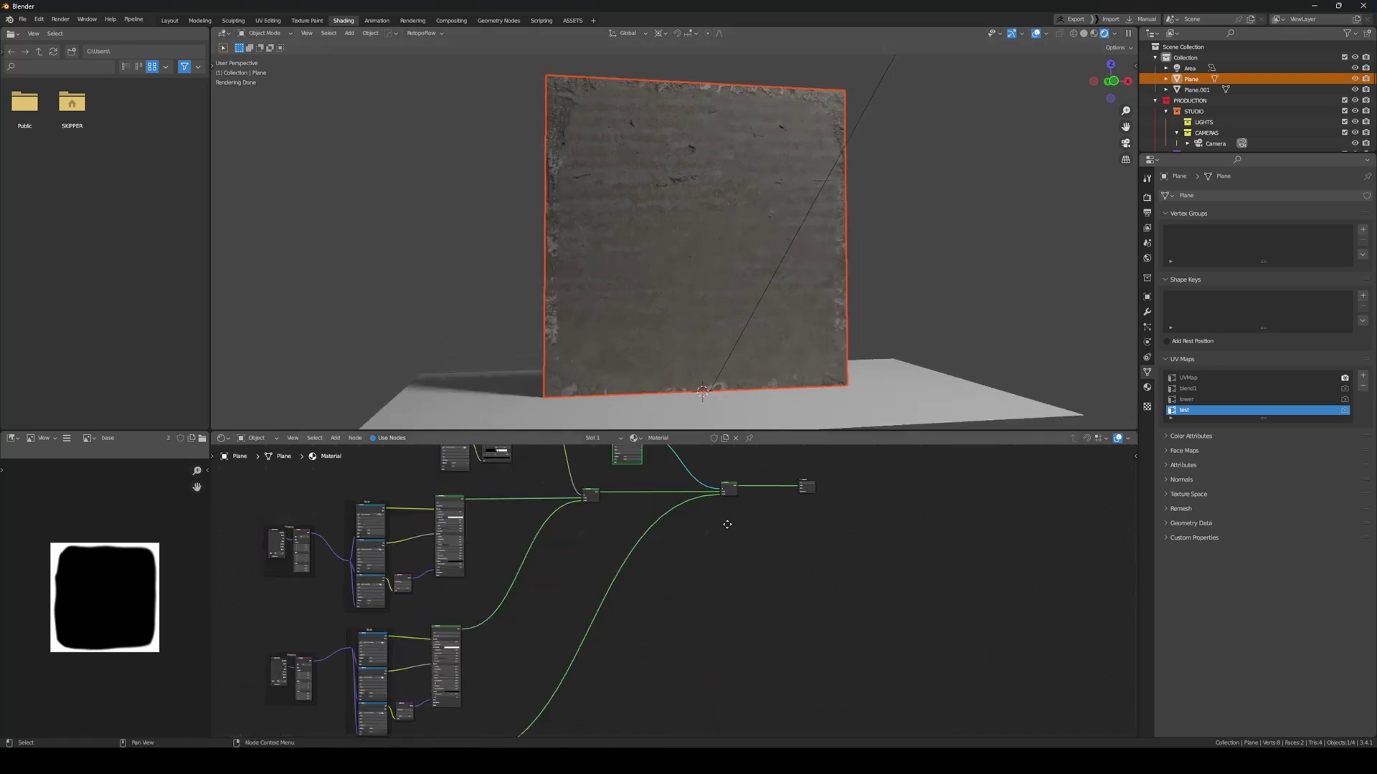
left_click(505, 693, "ctrl+shift")
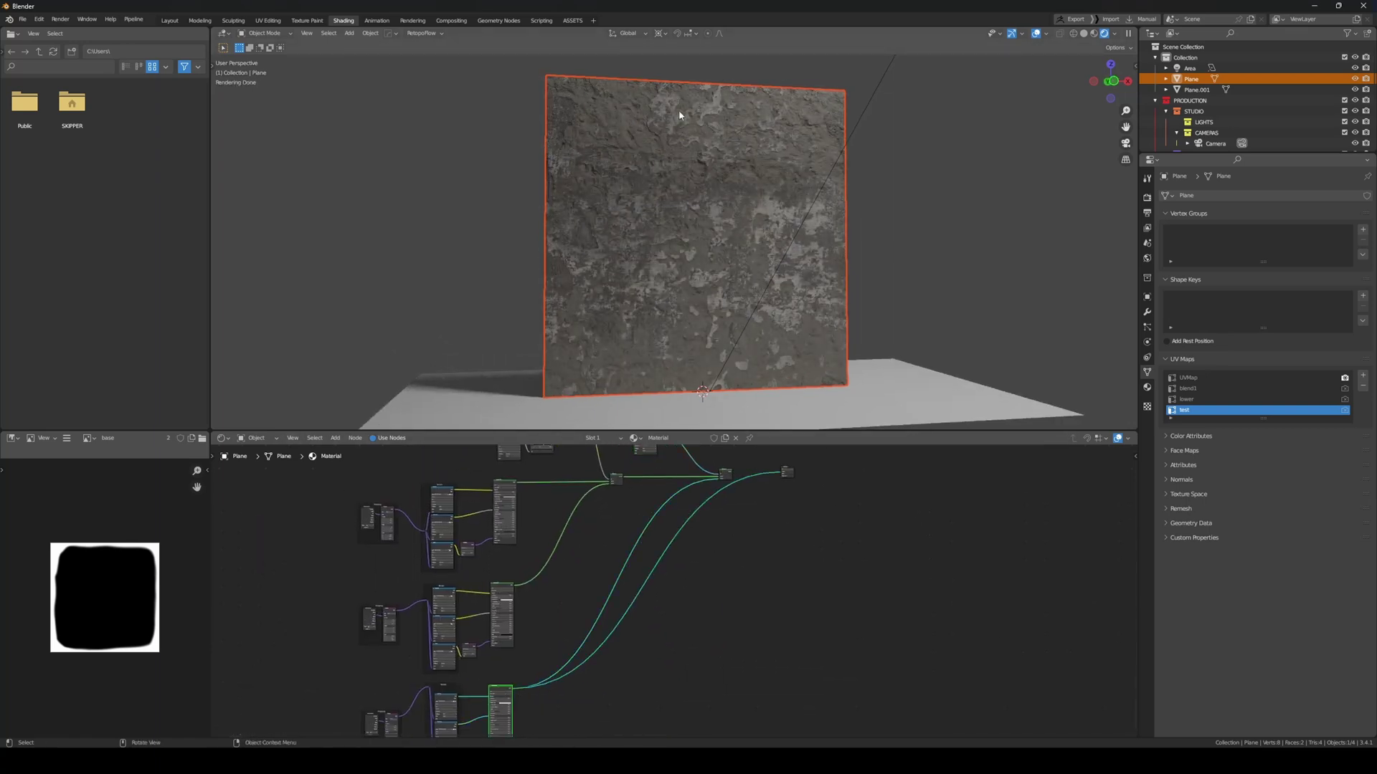
left_click(727, 477, "ctrl+shift")
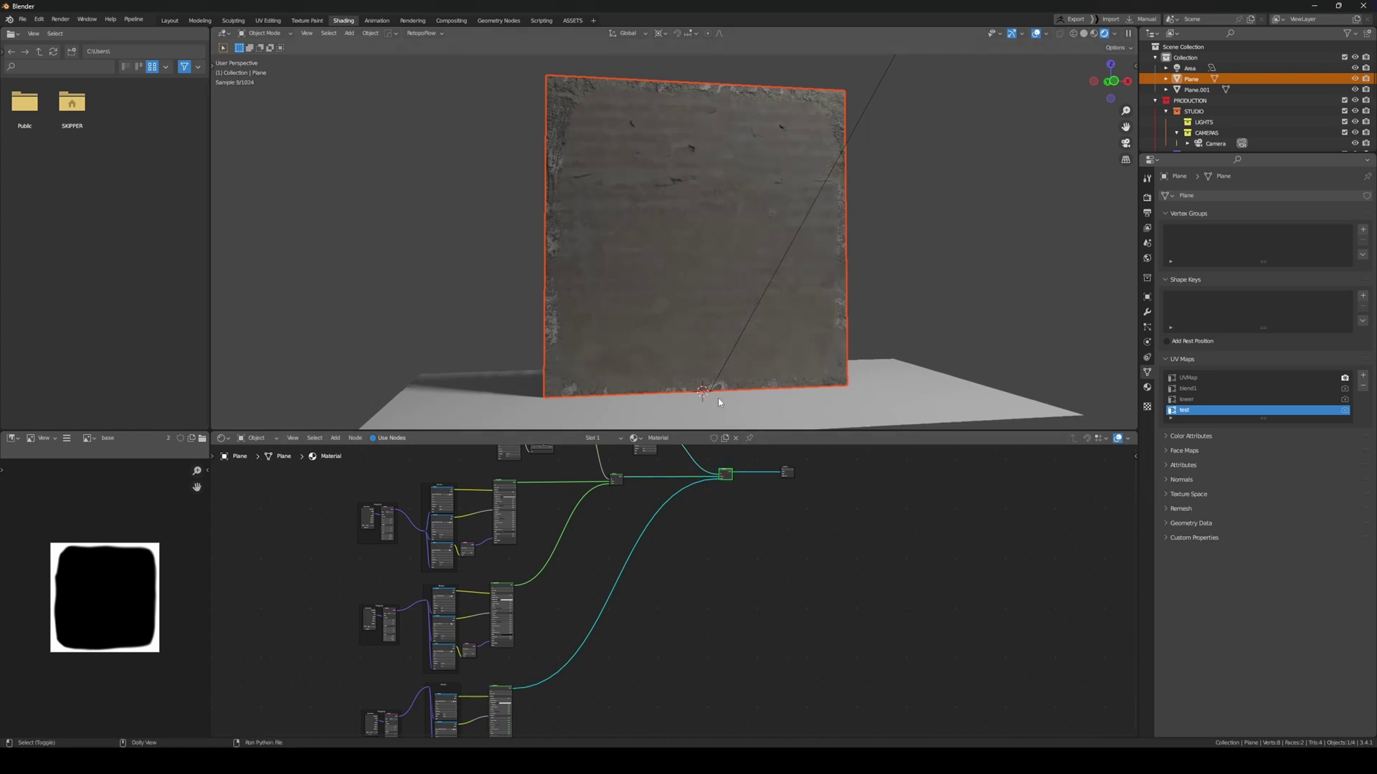
Move the "base" texture node closer to the final Mix Shader, below the unused gradient nodes
scroll(680, 584, "up", 6)
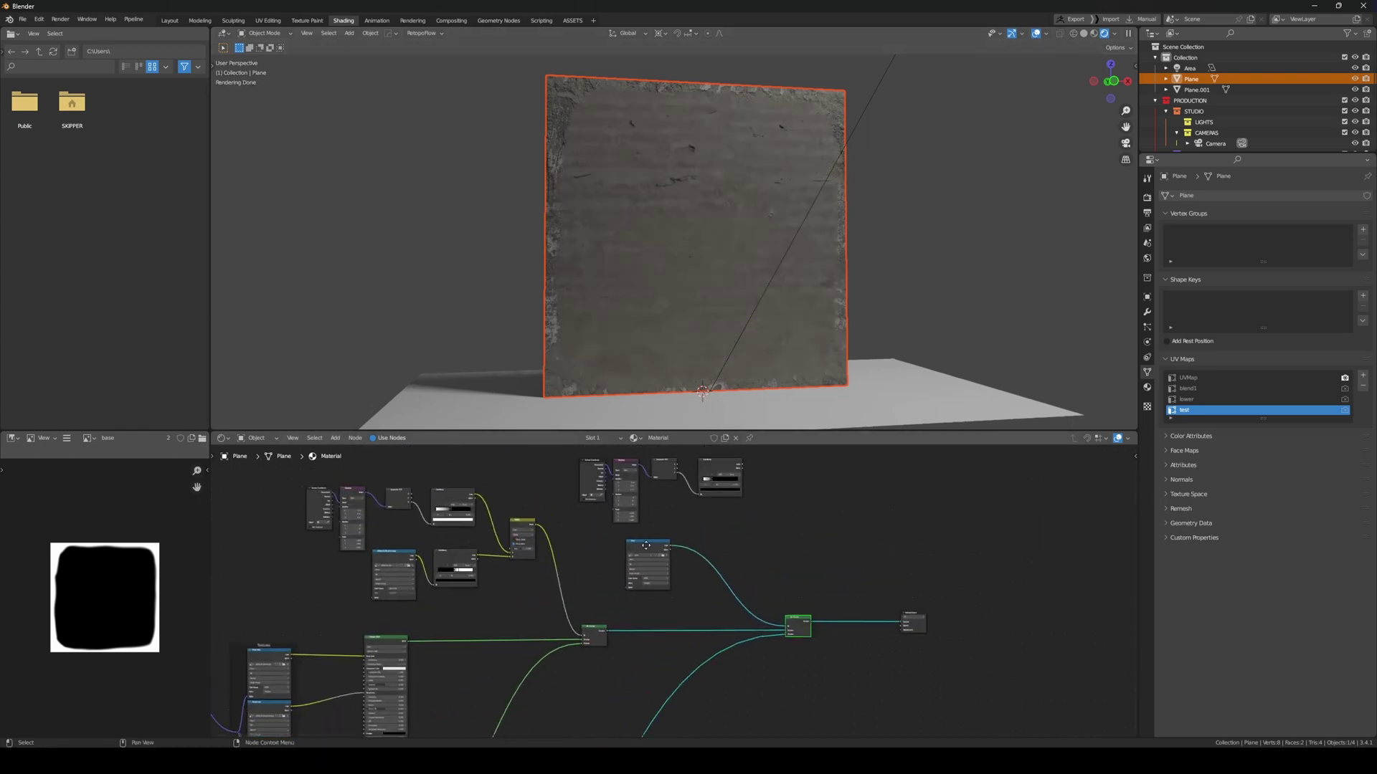
scroll(660, 608, "up", 3)
left_click_drag(640, 599, 722, 578)
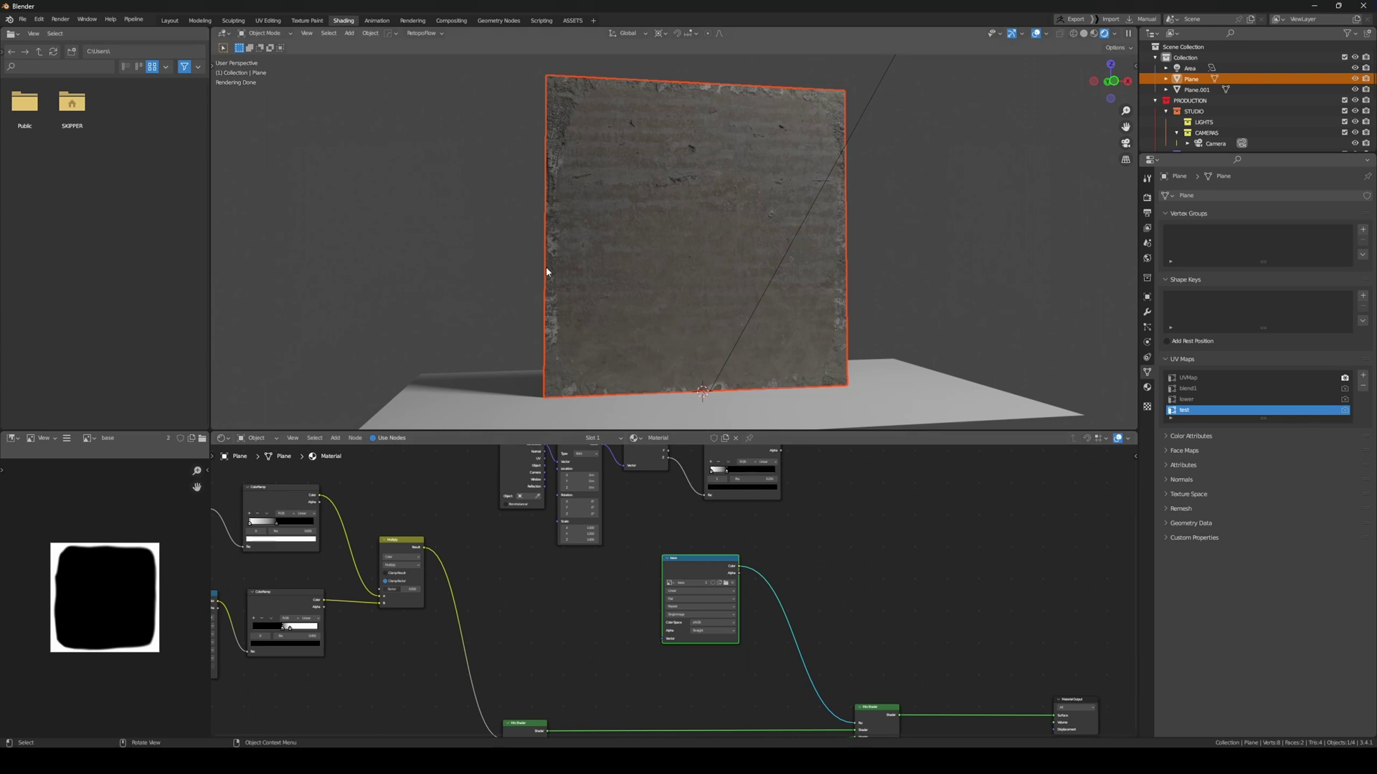
scroll(674, 592, "down", 3)
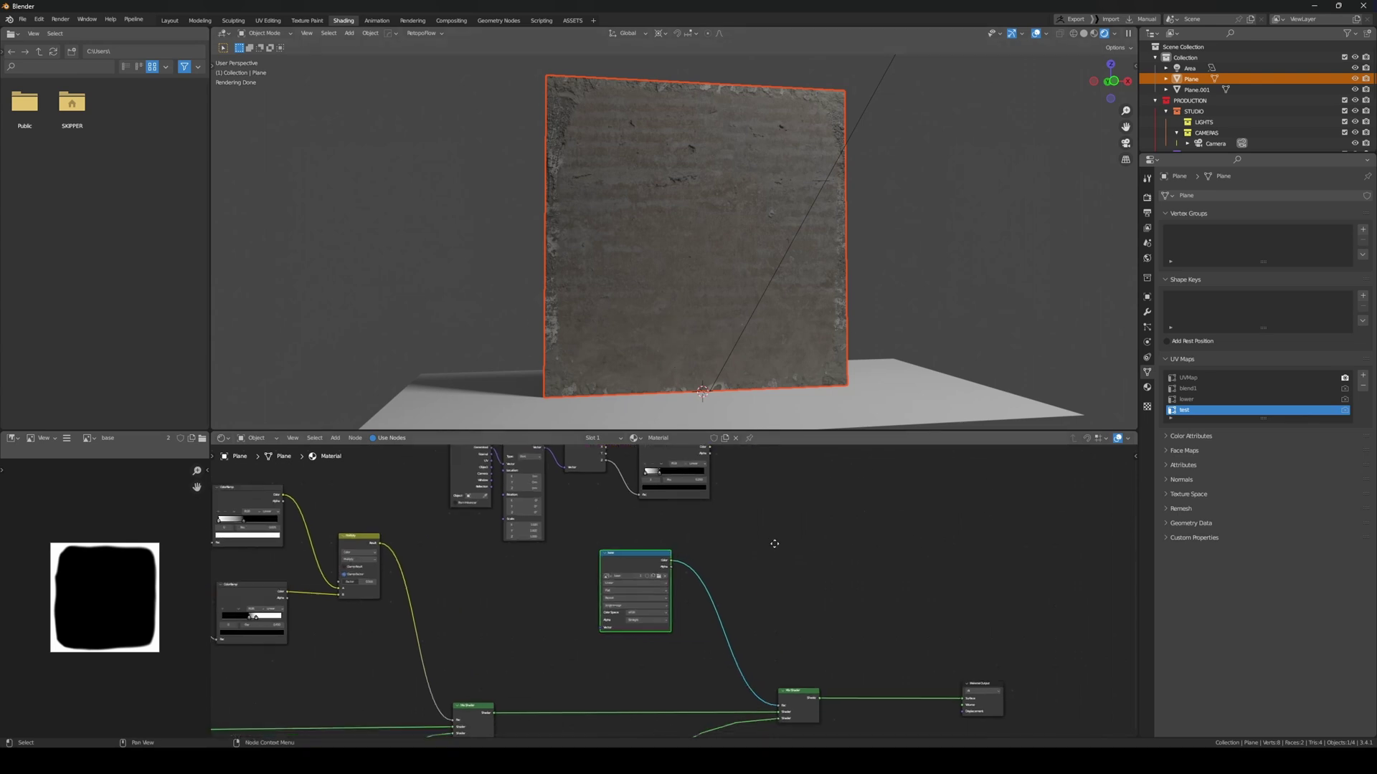
left_click_drag(603, 560, 657, 563)
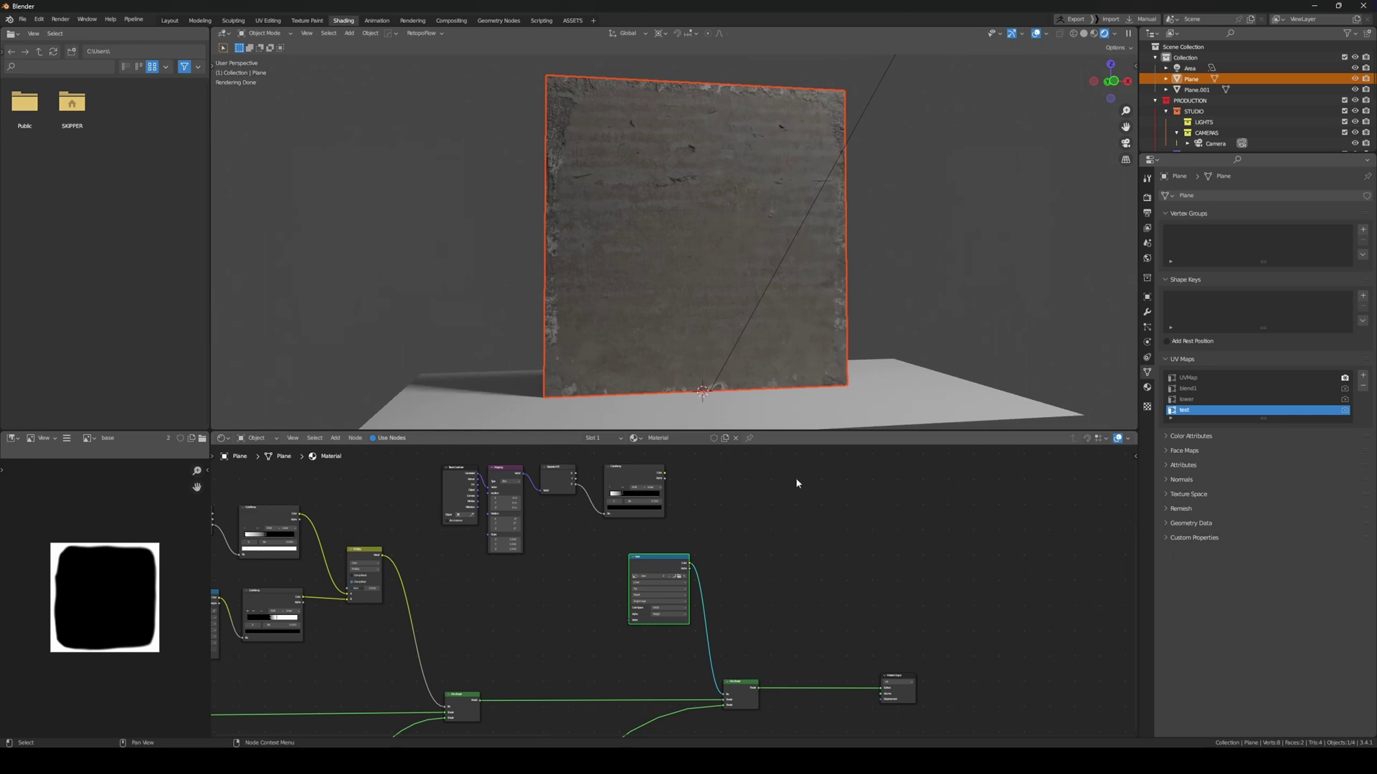
Add an Attribute node beside the "base" image texture node
middle_click_drag(714, 530, 732, 525)
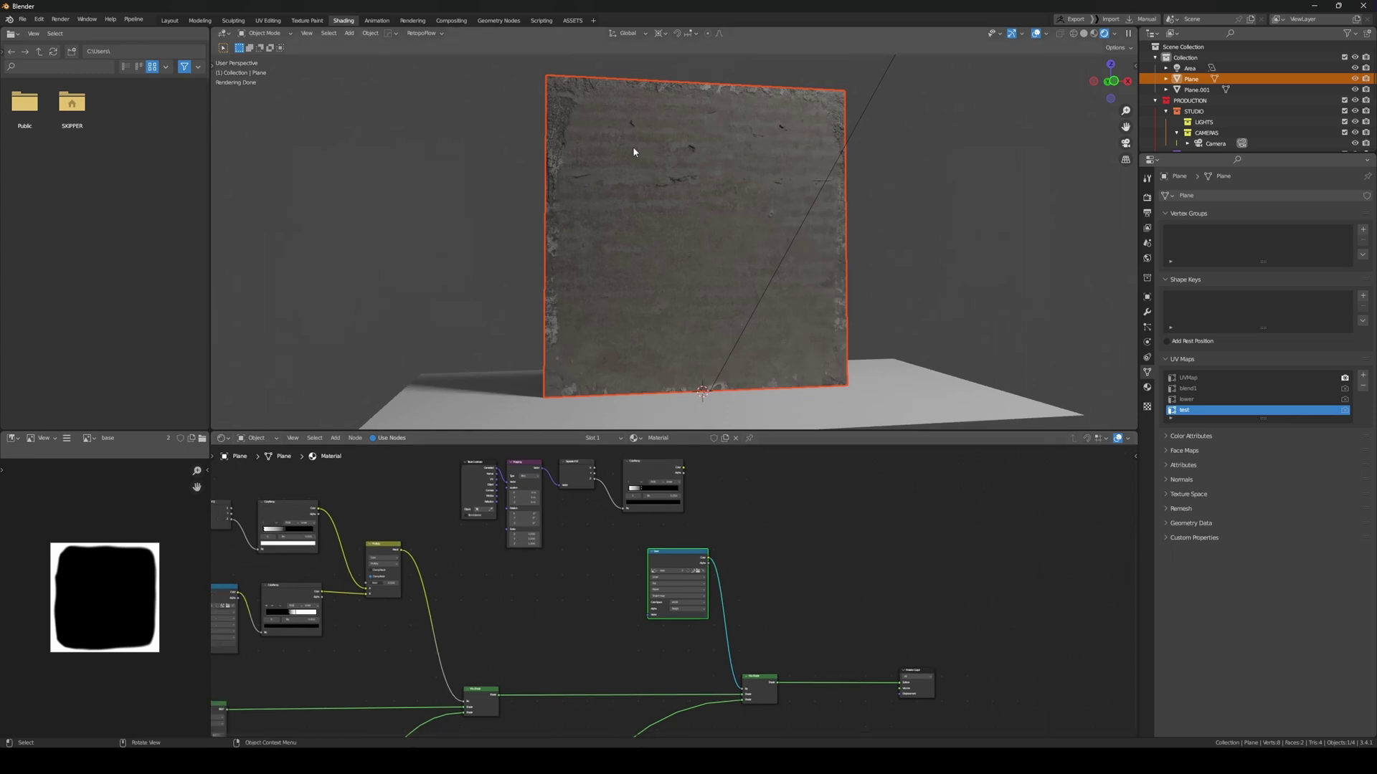
scroll(709, 559, "up", 2)
middle_click_drag(623, 556, 787, 612)
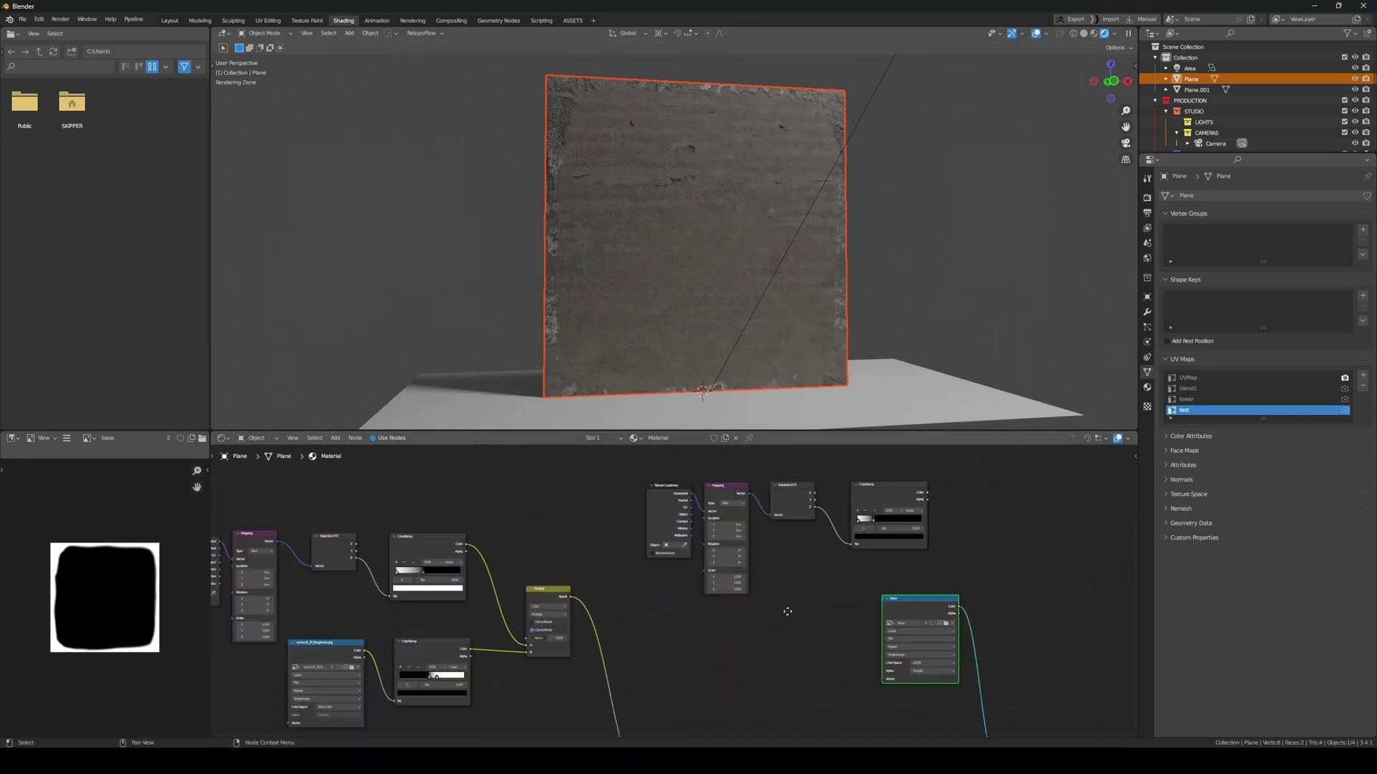
middle_click_drag(239, 554, 317, 546)
middle_click_drag(805, 626, 730, 554)
scroll(830, 581, "up", 1)
middle_click_drag(830, 580, 689, 660)
left_click(667, 643)
key("shift+a")
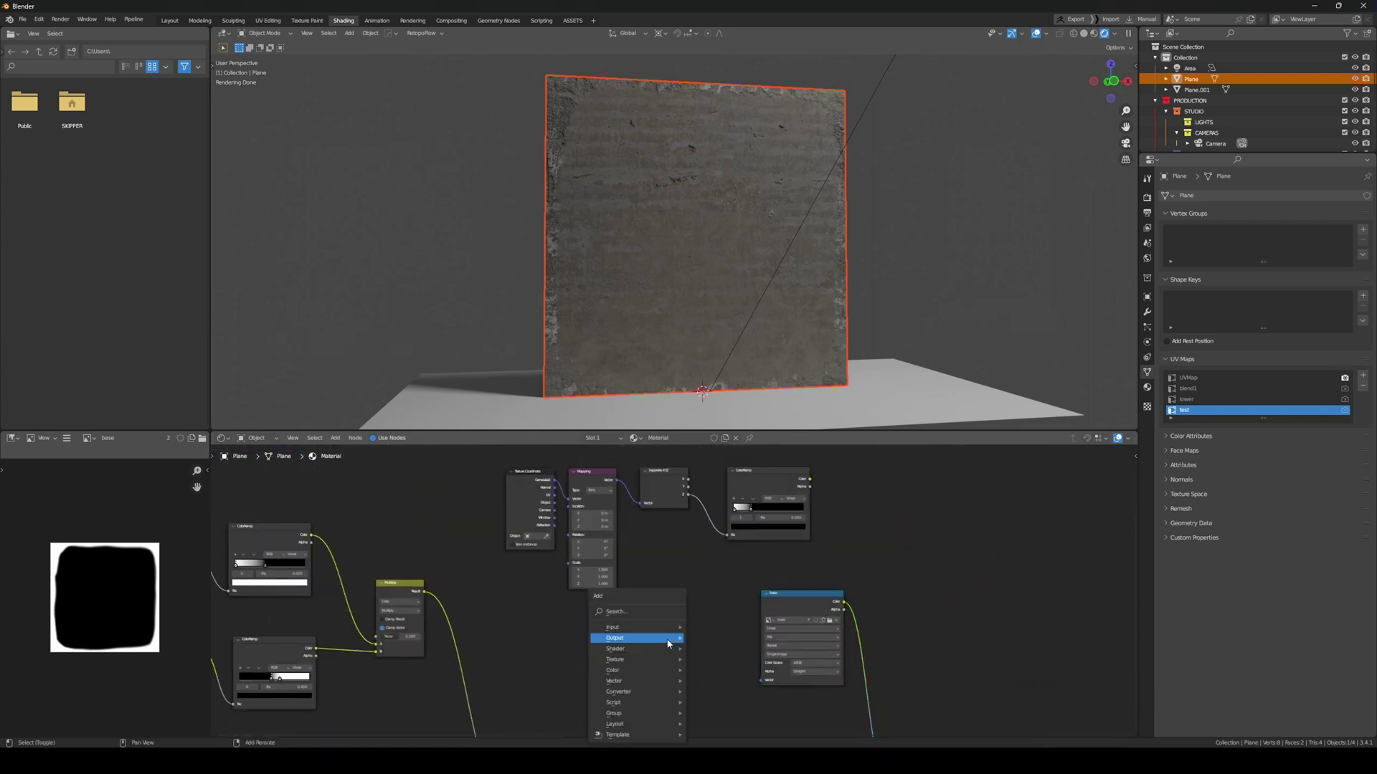
mouse_move(624, 633)
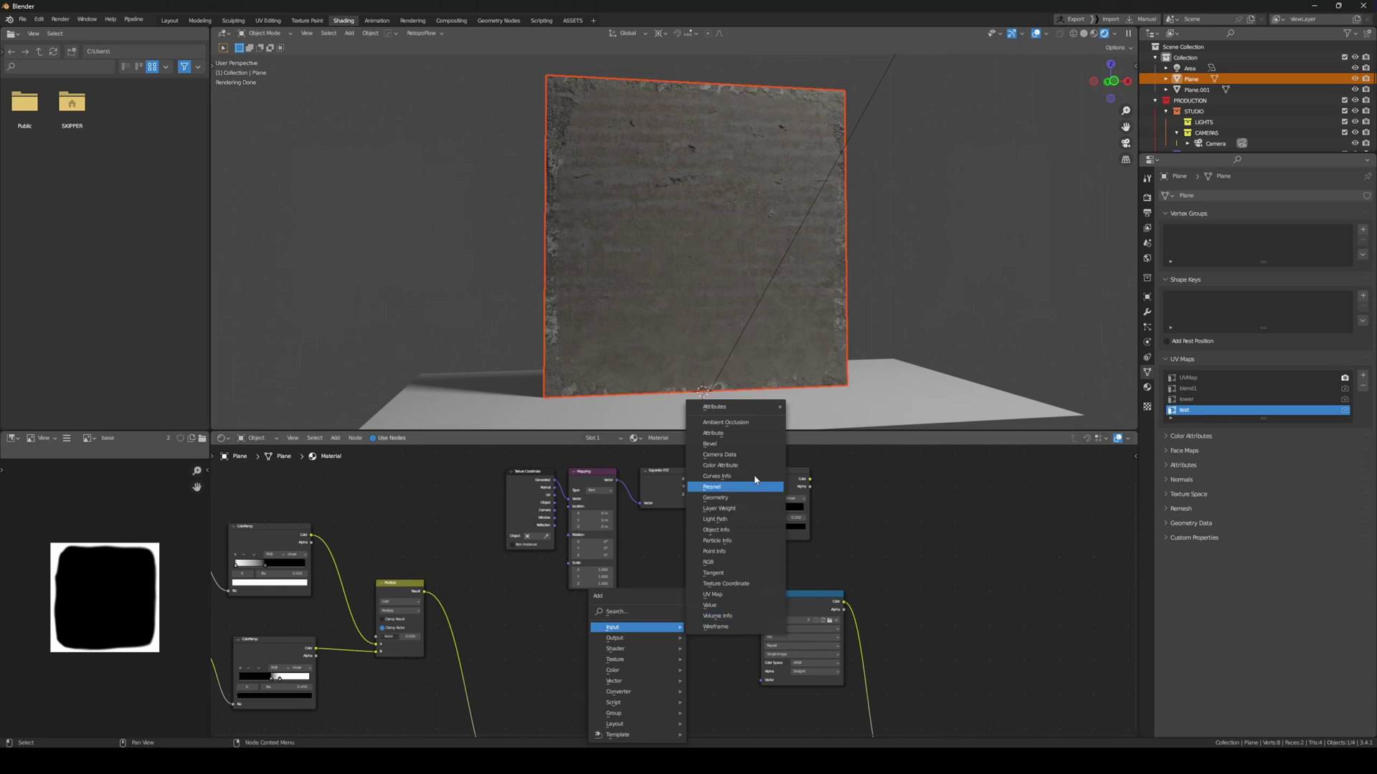
left_click(713, 433)
left_click(681, 566)
Set the new Attribute node's name to "test" so that it reads the UV map of that name
scroll(684, 552, "up", 2)
scroll(684, 552, "up", 1)
left_click(666, 601)
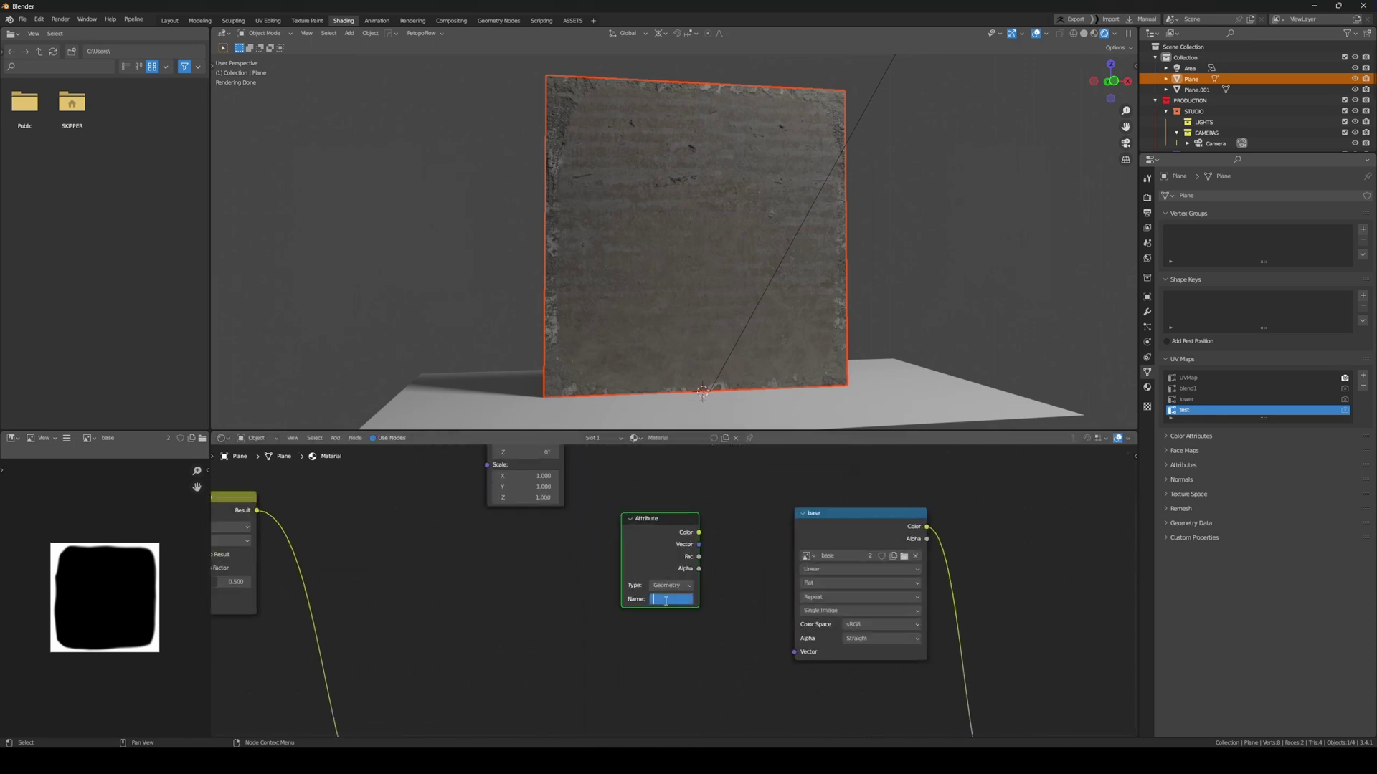
type("test")
key("Return")
Connect the Attribute node's Vector output to the "base" texture's Vector input and move the Attribute node closer to the texture
left_click_drag(699, 545, 722, 551)
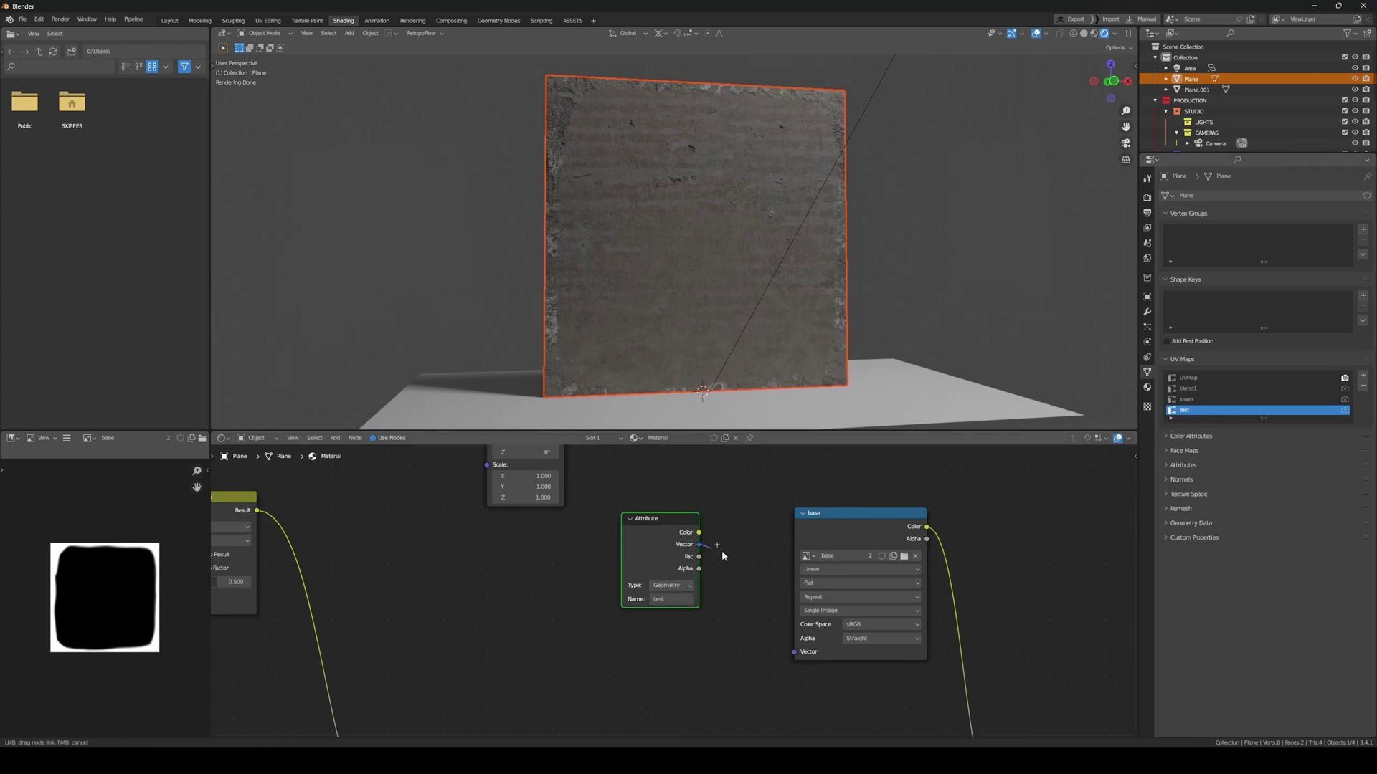
left_click_drag(787, 654, 791, 653)
middle_click_drag(723, 134, 706, 151)
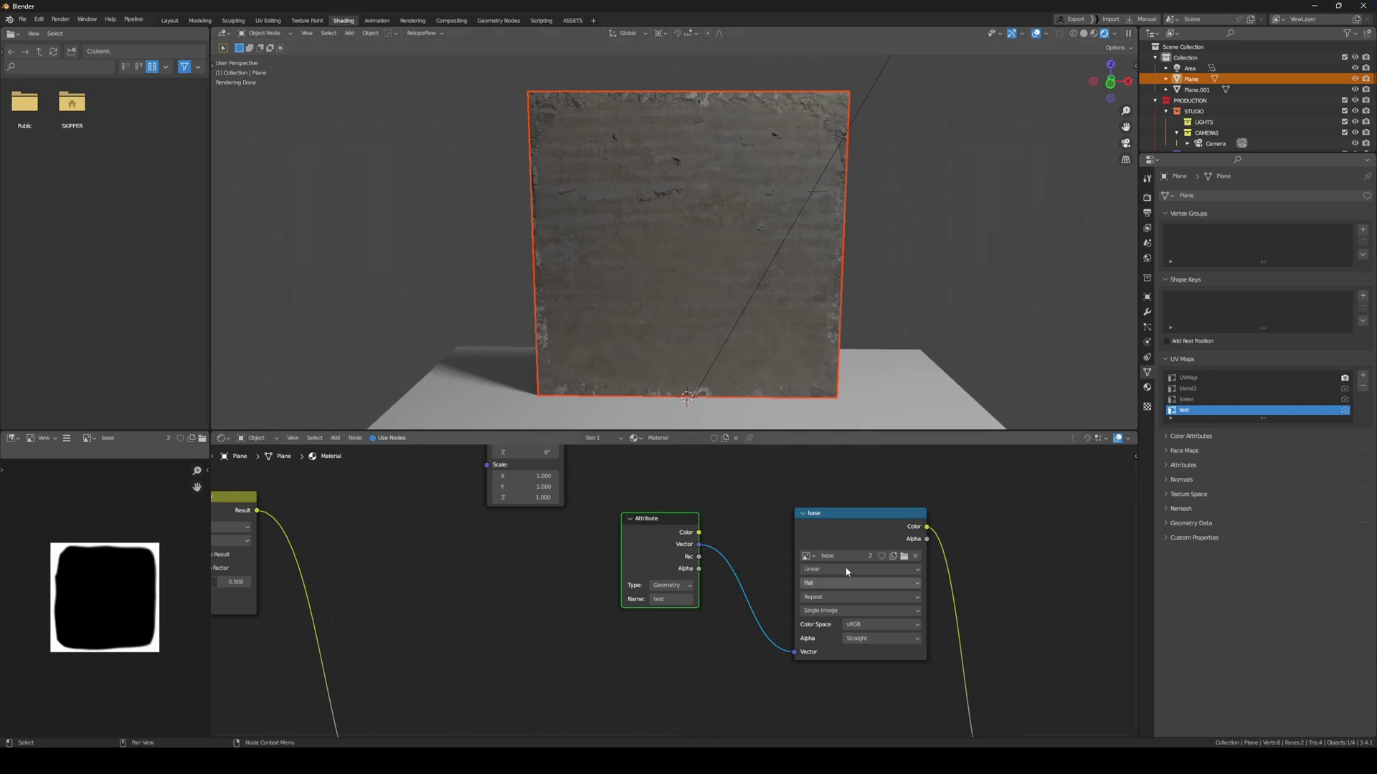
left_click_drag(649, 533, 684, 524)
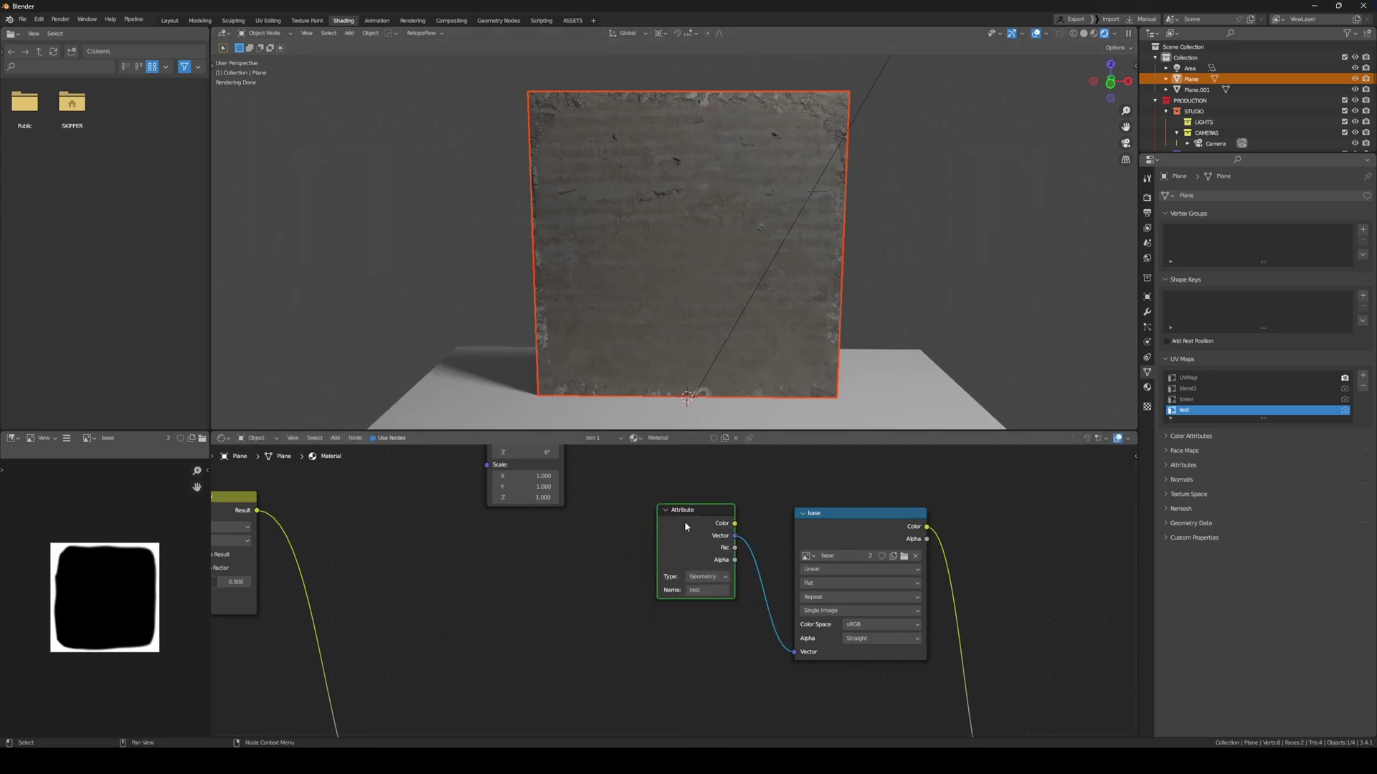
Set the "base" mask texture's color space to Non-Color and check the wall in the rendered view
scroll(687, 307, "down", 2)
scroll(617, 513, "down", 8)
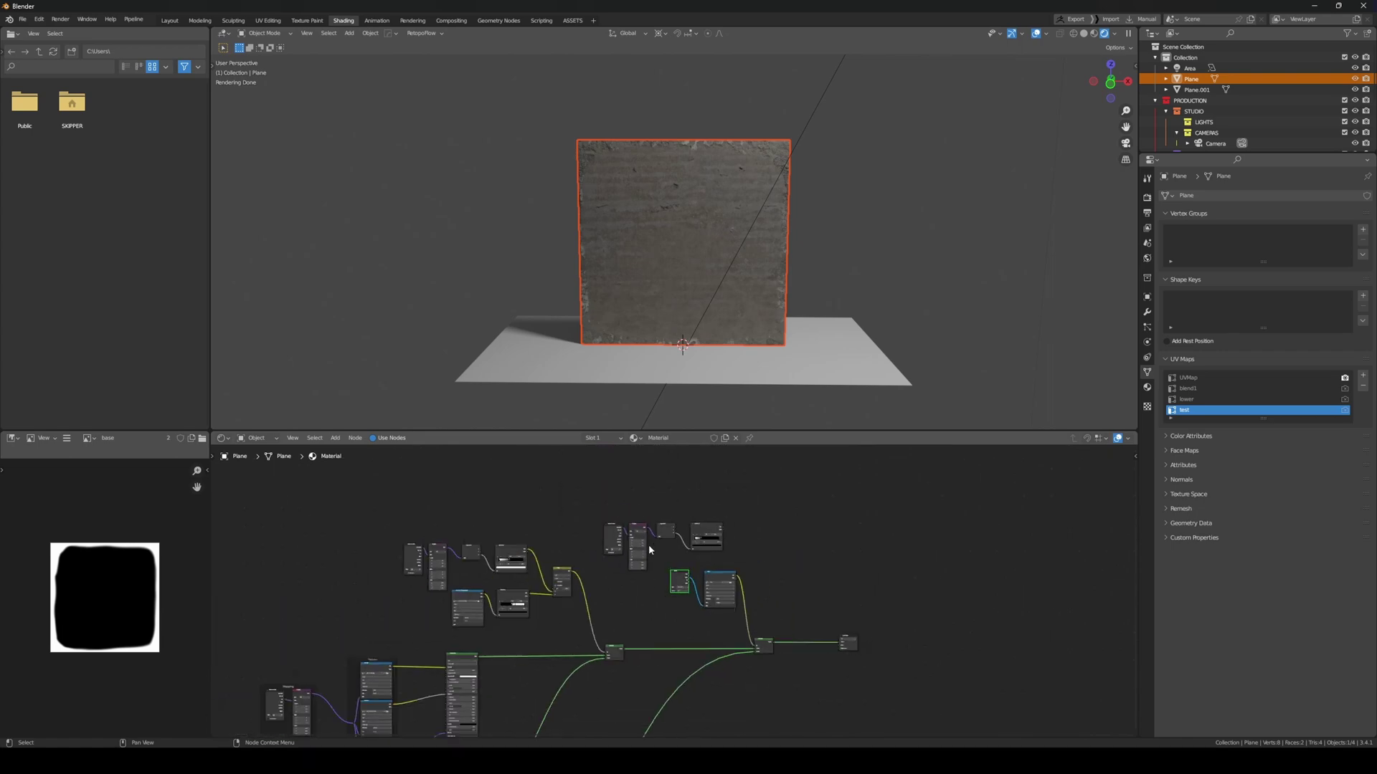
scroll(773, 513, "up", 7)
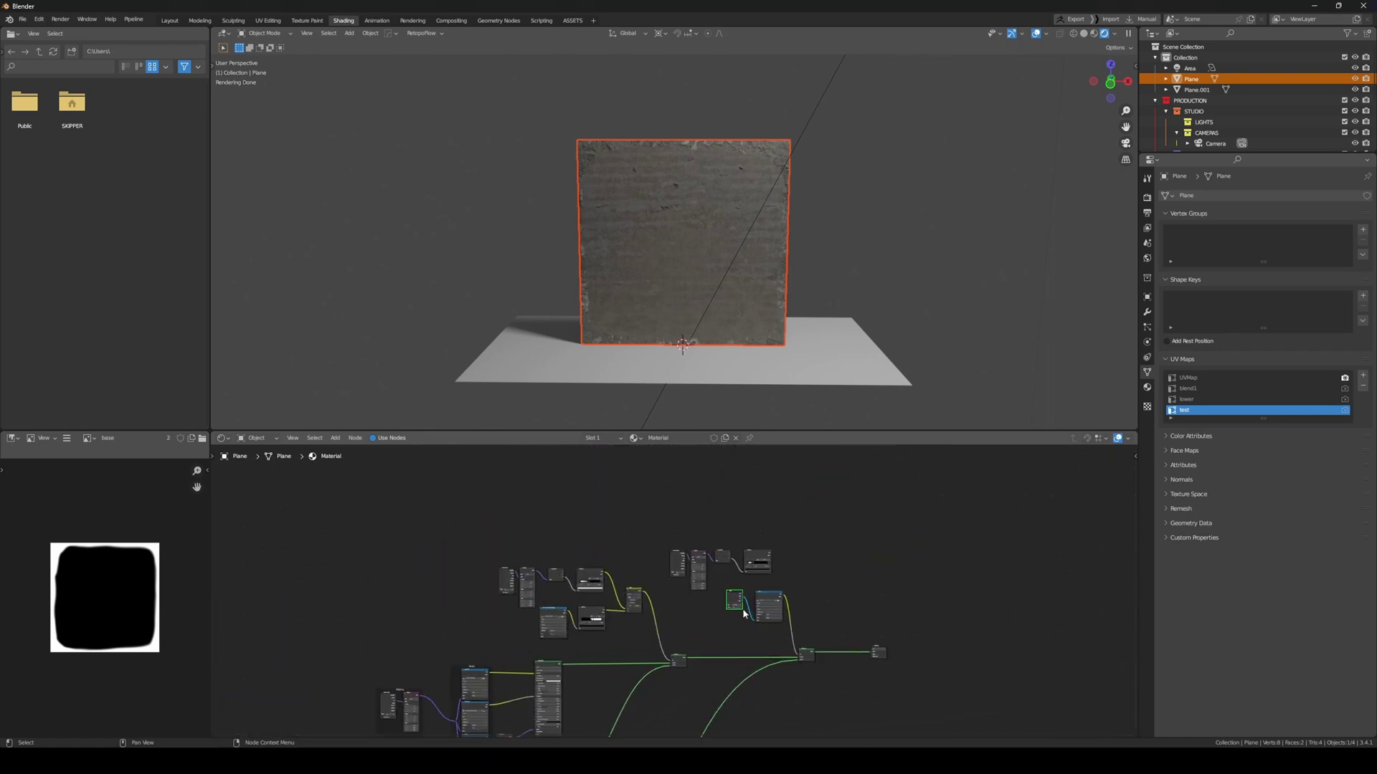
scroll(715, 589, "up", 1)
left_click_drag(714, 589, 725, 592)
middle_click_drag(867, 584, 657, 578)
scroll(658, 576, "down", 5)
scroll(645, 616, "up", 4)
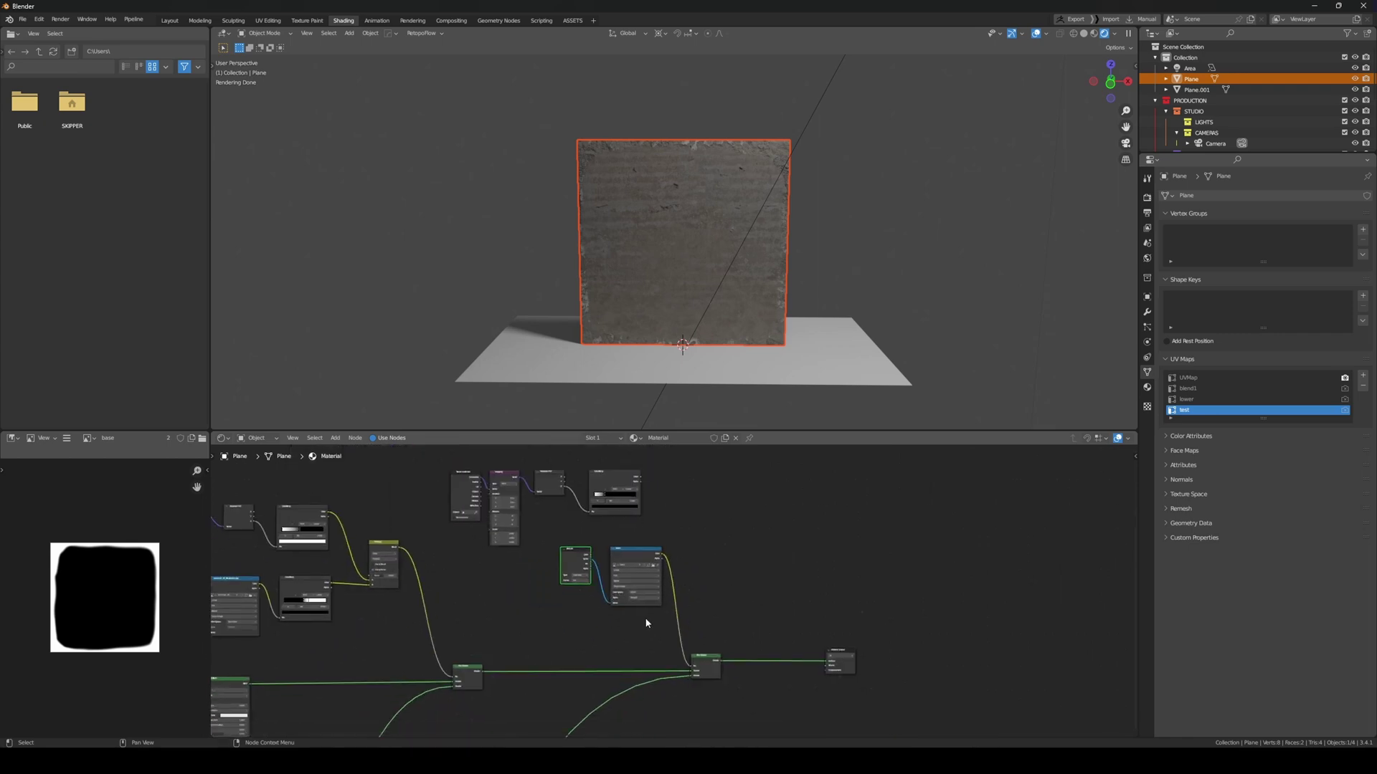
left_click(581, 594)
left_click(560, 508)
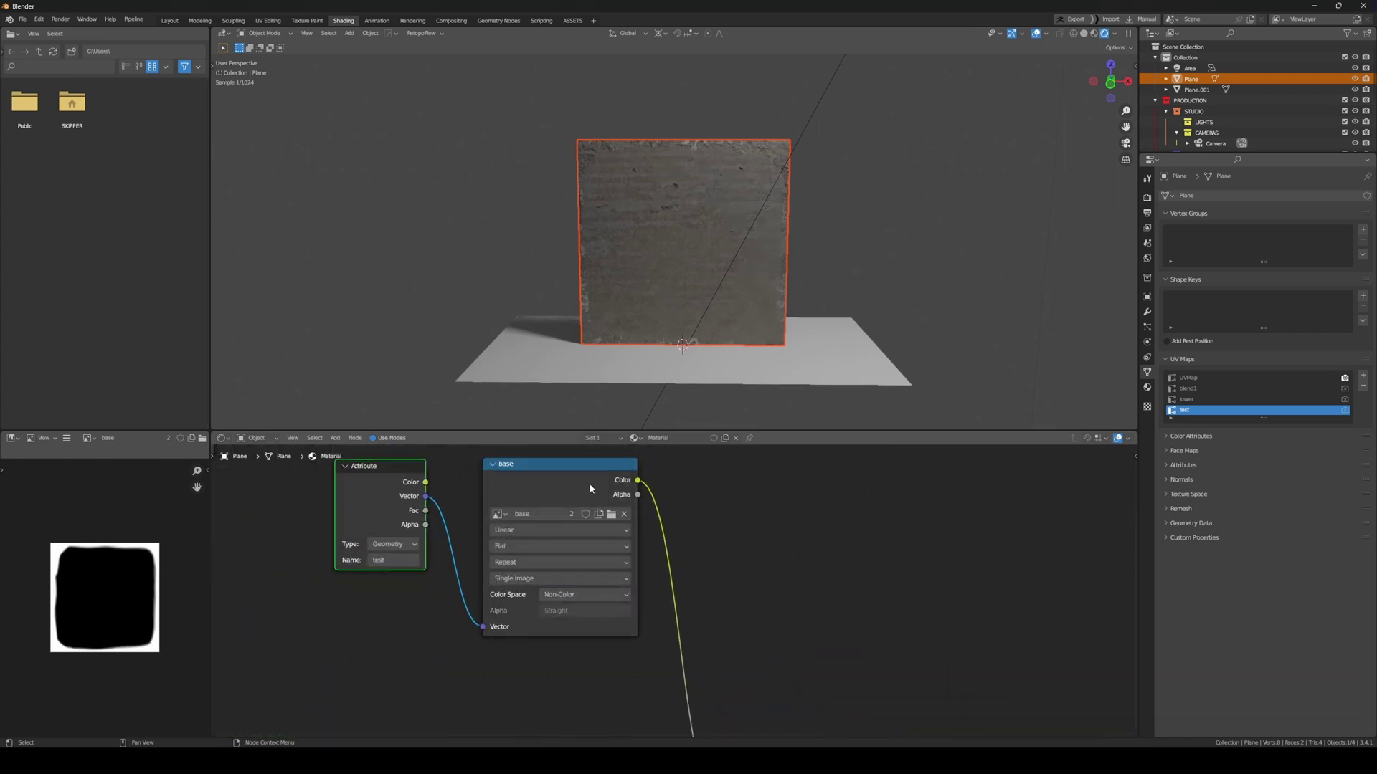
scroll(745, 215, "down", 2)
scroll(745, 215, "up", 5)
middle_click_drag(745, 215, 781, 200)
scroll(747, 183, "down", 2)
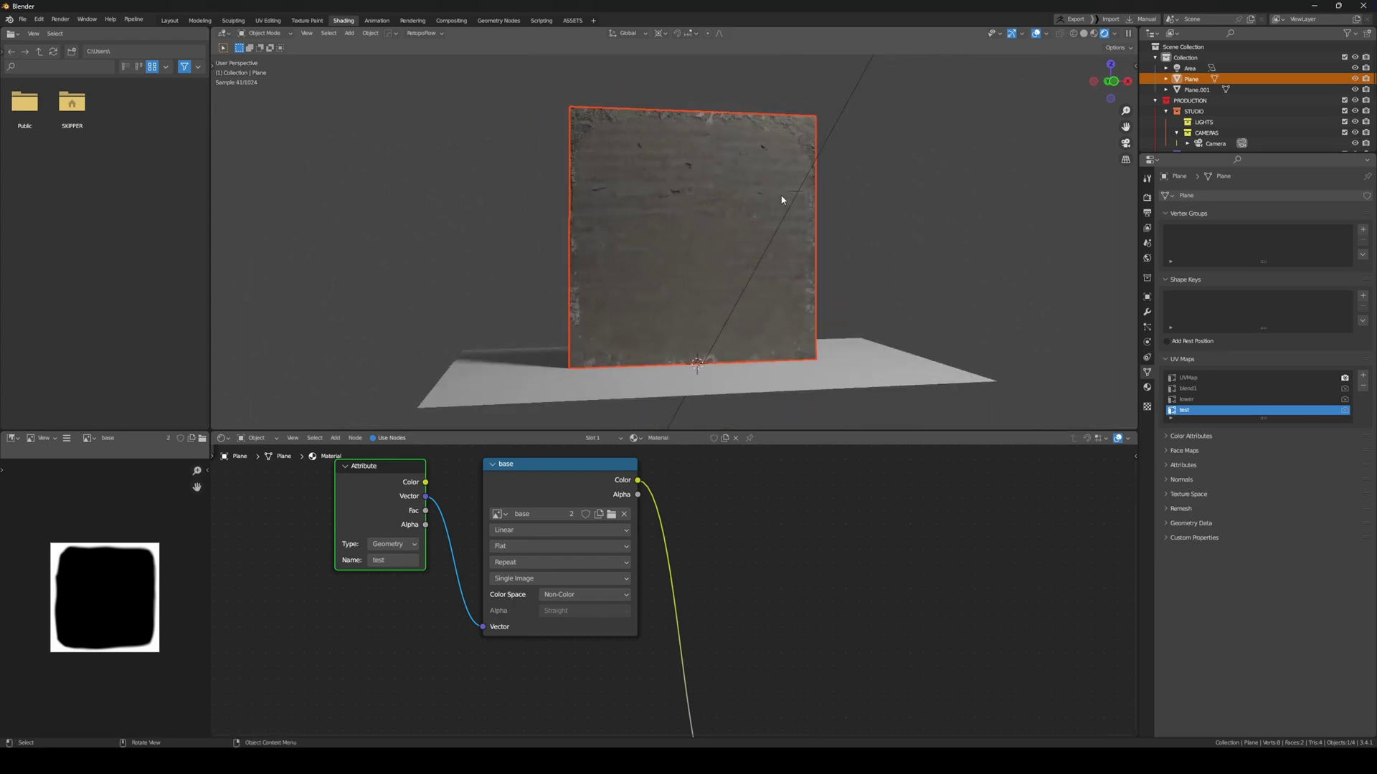
Maximize the node editor and examine the three textured Principled BSDF groups, selecting each group in turn
key("ctrl+space")
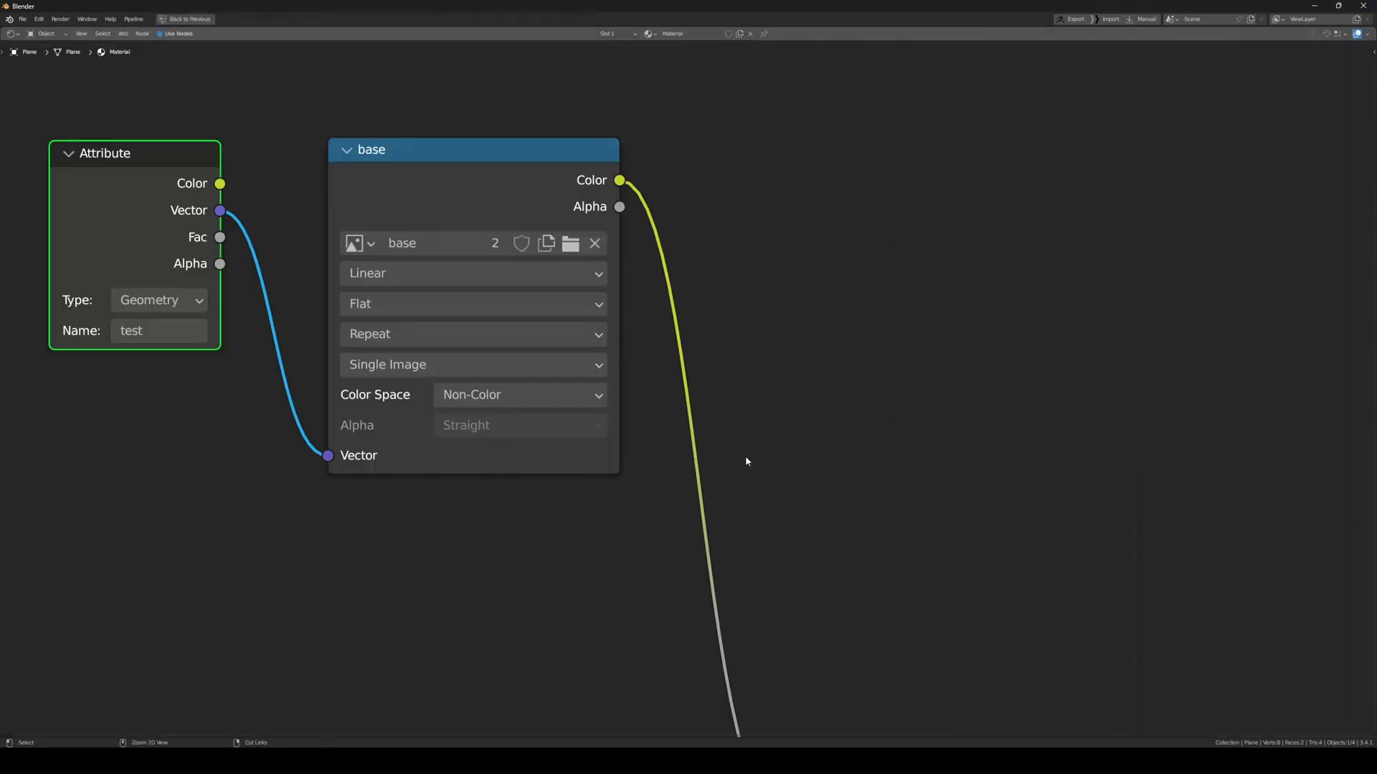
scroll(729, 317, "down", 7)
scroll(743, 328, "down", 5)
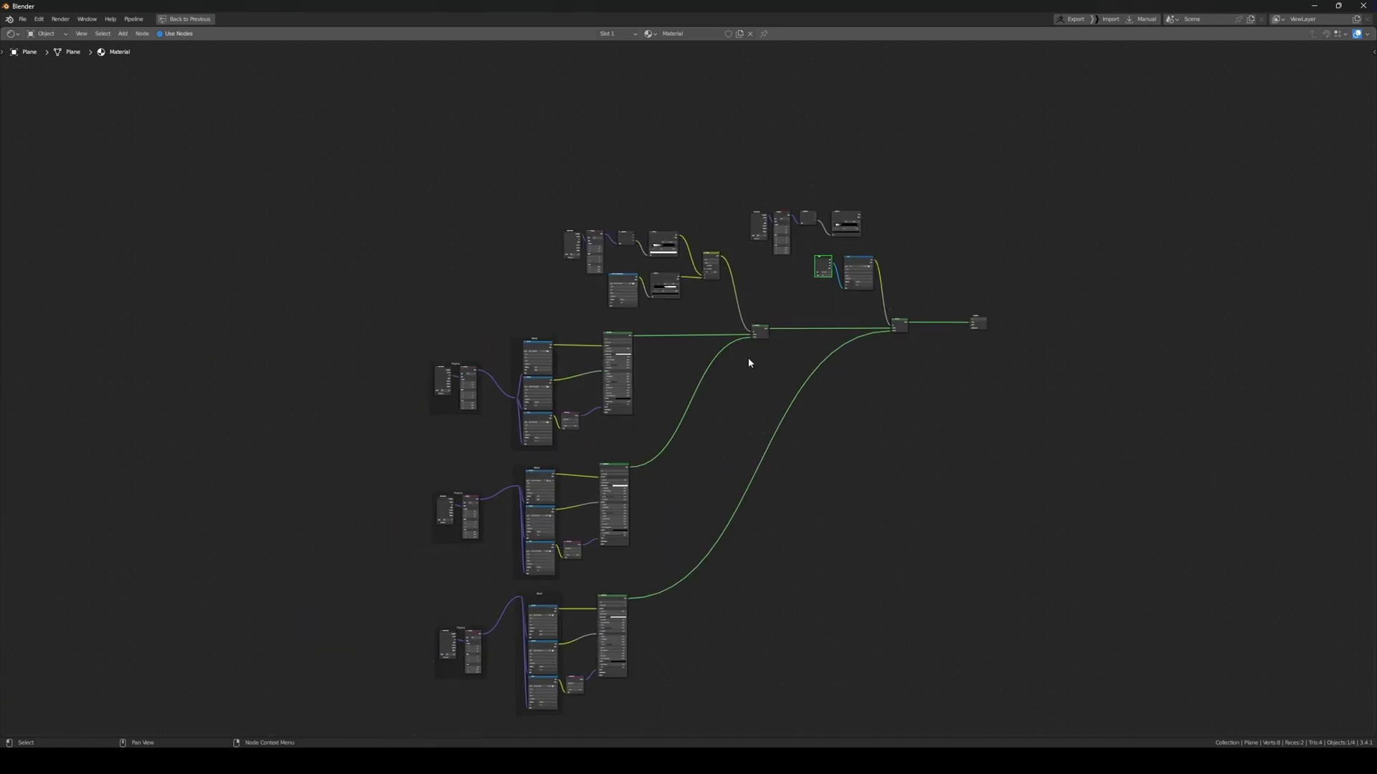
scroll(728, 359, "up", 1)
left_click_drag(399, 256, 685, 410)
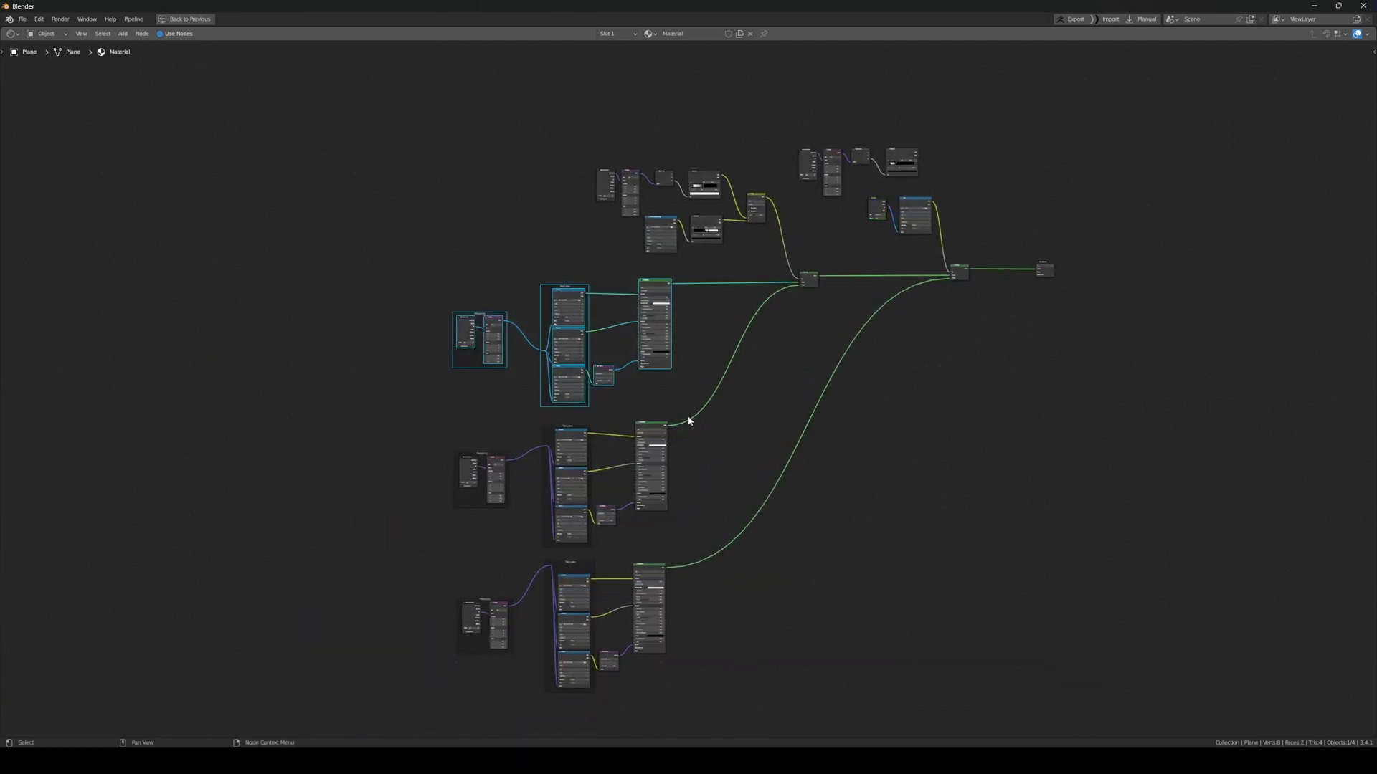
left_click_drag(428, 407, 708, 557)
left_click_drag(451, 552, 756, 721)
left_click(719, 636)
left_click_drag(697, 581, 644, 704)
left_click_drag(688, 406, 658, 482)
left_click(671, 344)
left_click_drag(653, 289, 647, 290)
left_click(702, 339)
Examine how the two Mix Shaders chain the three materials together into the Material Output
scroll(654, 347, "up", 3)
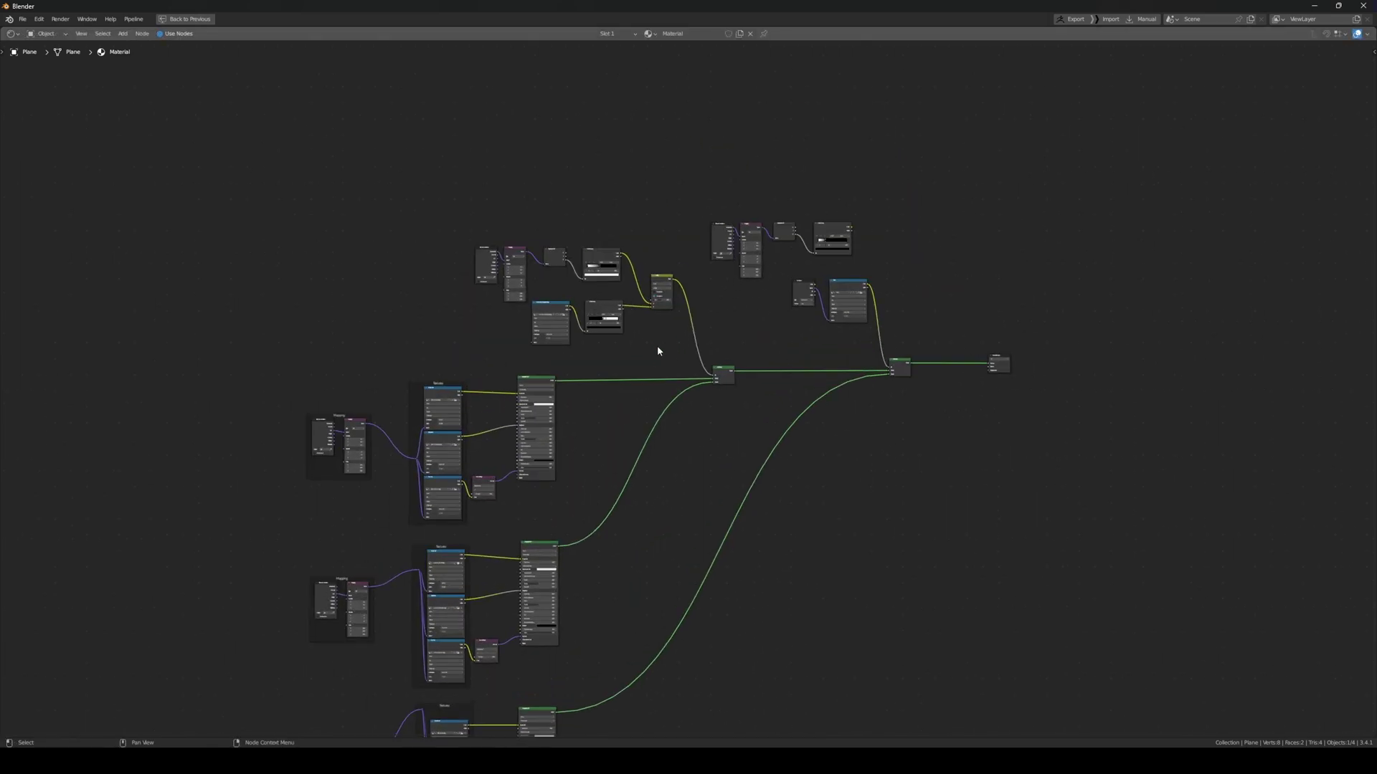
left_click(730, 373)
left_click(909, 367)
scroll(728, 321, "up", 20)
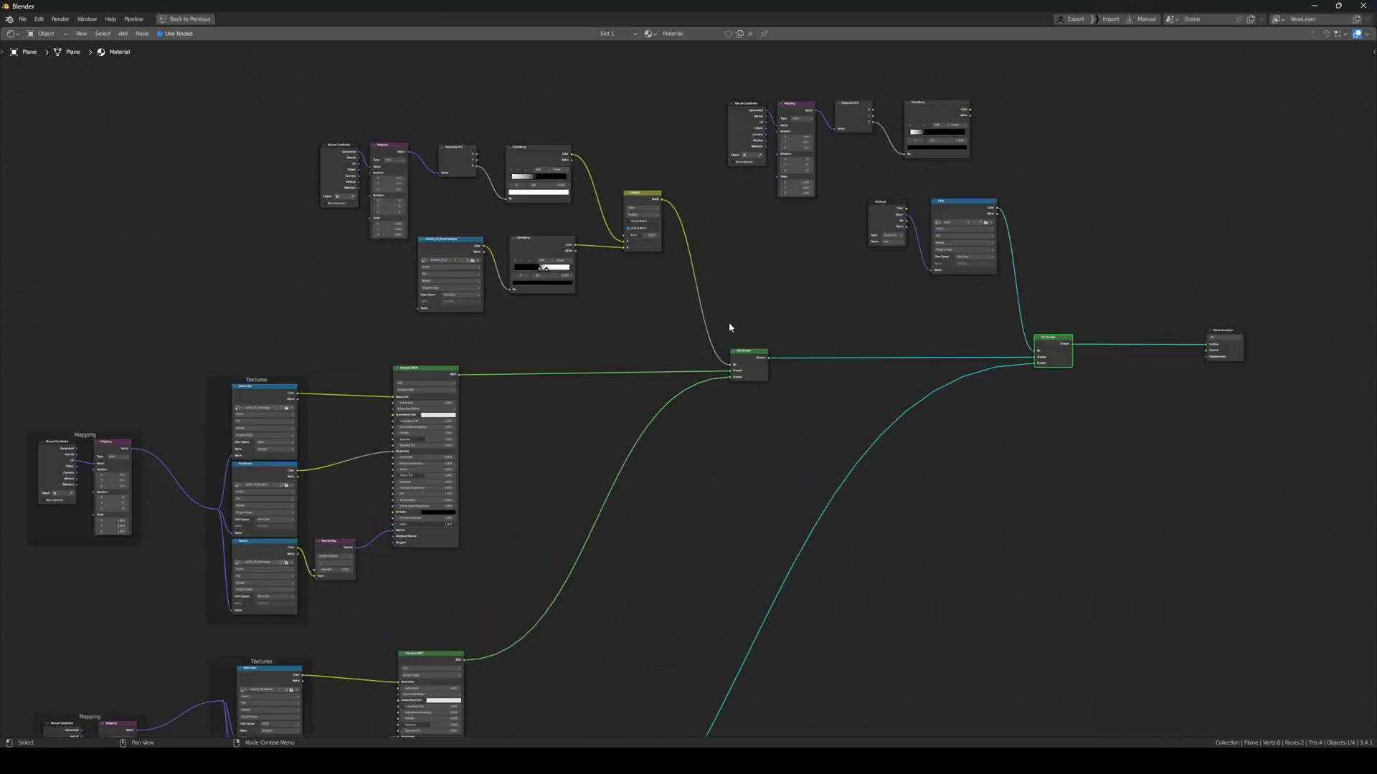
middle_click_drag(942, 238, 909, 250)
scroll(648, 328, "down", 8)
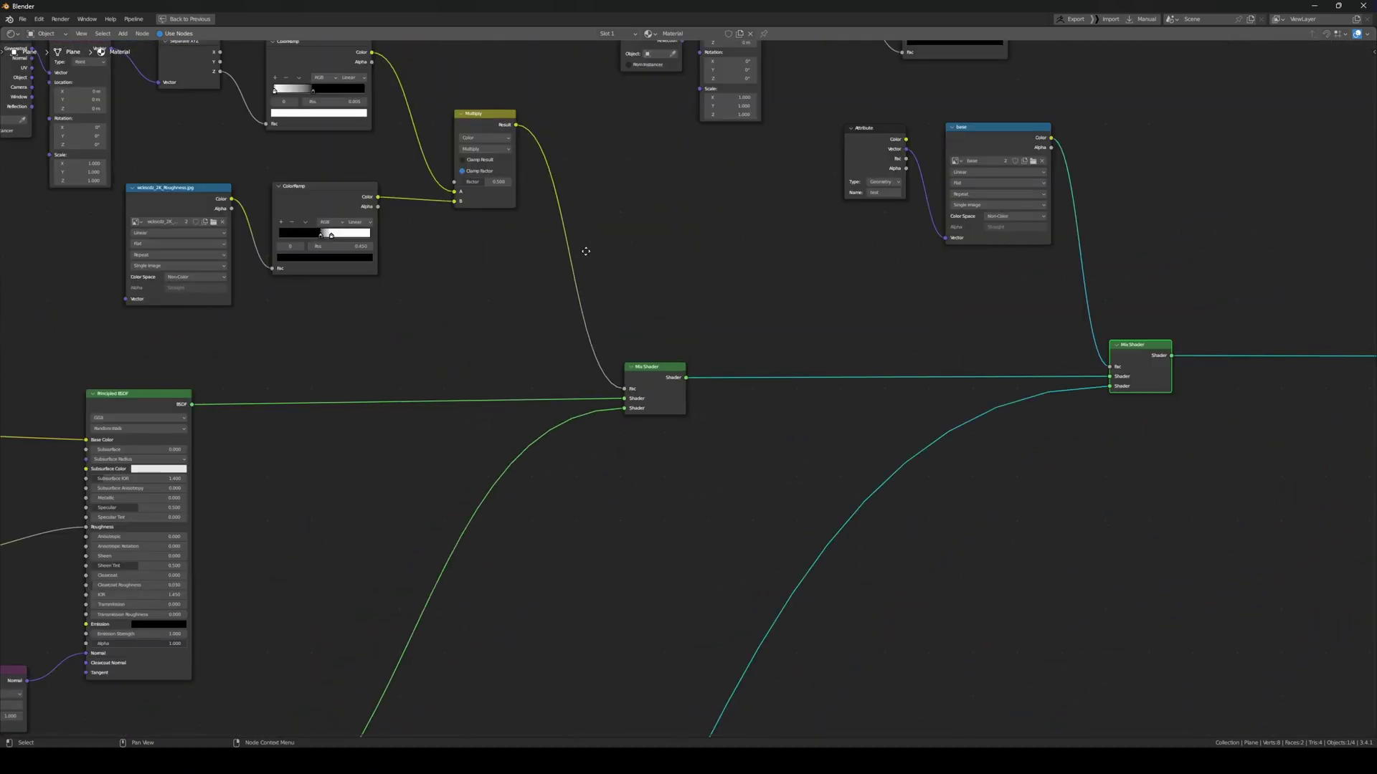
Examine the mask node groups feeding the Mix Shaders: the multiplied gradient and roughness ramps, the "base" texture and the unused gradient
left_click_drag(1018, 171, 188, 588)
scroll(902, 252, "down", 4)
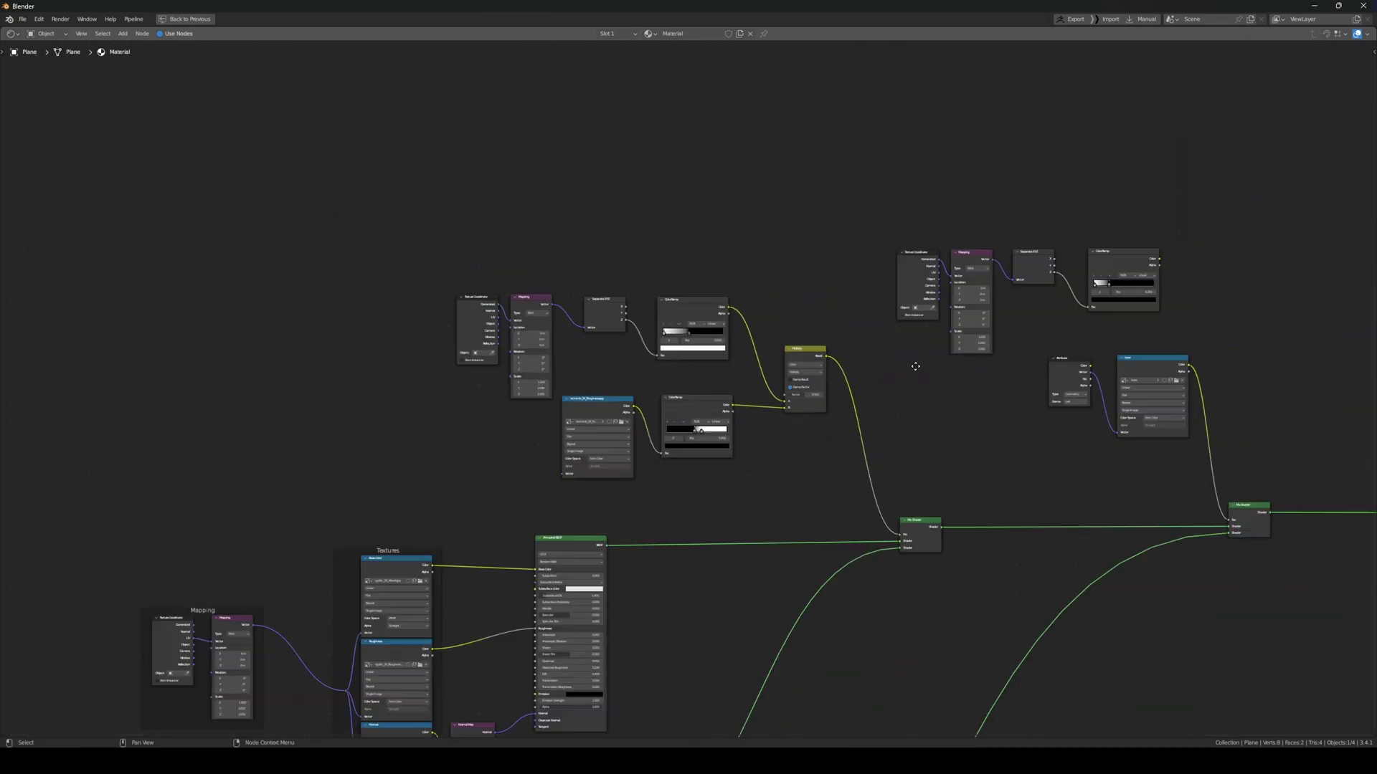
scroll(575, 299, "up", 3)
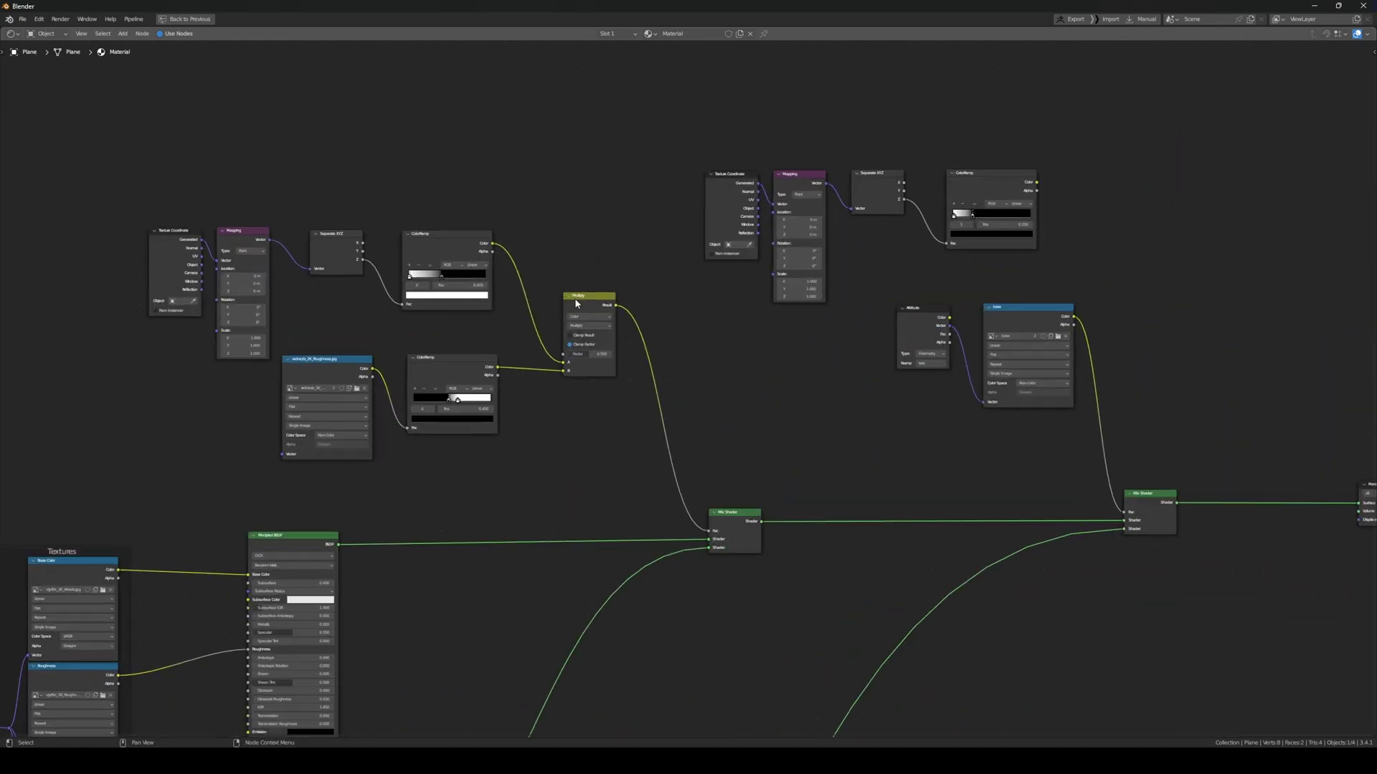
left_click_drag(811, 118, 171, 423)
left_click(848, 231)
middle_click_drag(1092, 286, 715, 285)
middle_click_drag(1034, 258, 794, 335)
mouse_move(684, 360)
left_mouse_down()
mouse_move(695, 362)
mouse_move(682, 347)
left_mouse_up()
middle_click_drag(635, 279, 741, 323)
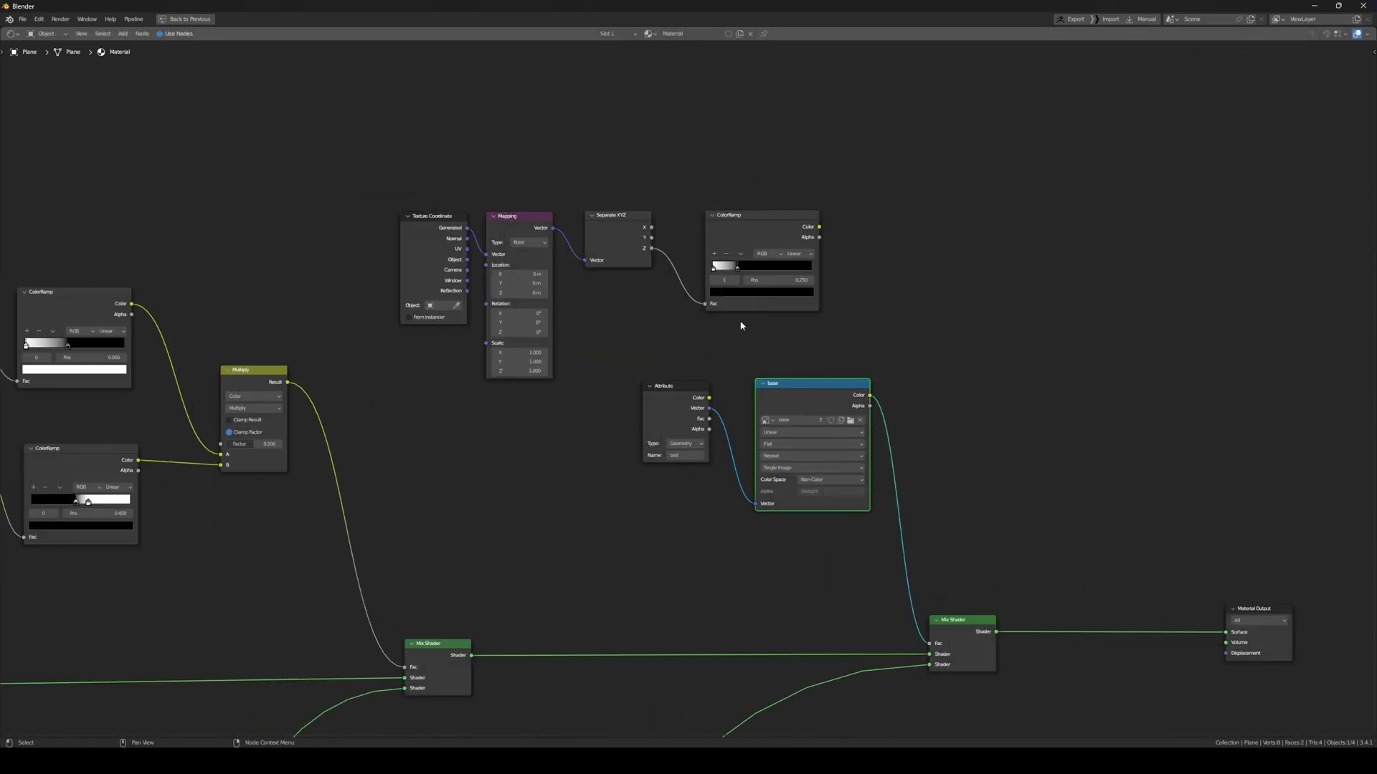
left_click_drag(901, 173, 389, 308)
middle_click_drag(363, 262, 492, 257)
left_click_drag(476, 164, 1013, 276)
middle_click_drag(430, 280, 838, 238)
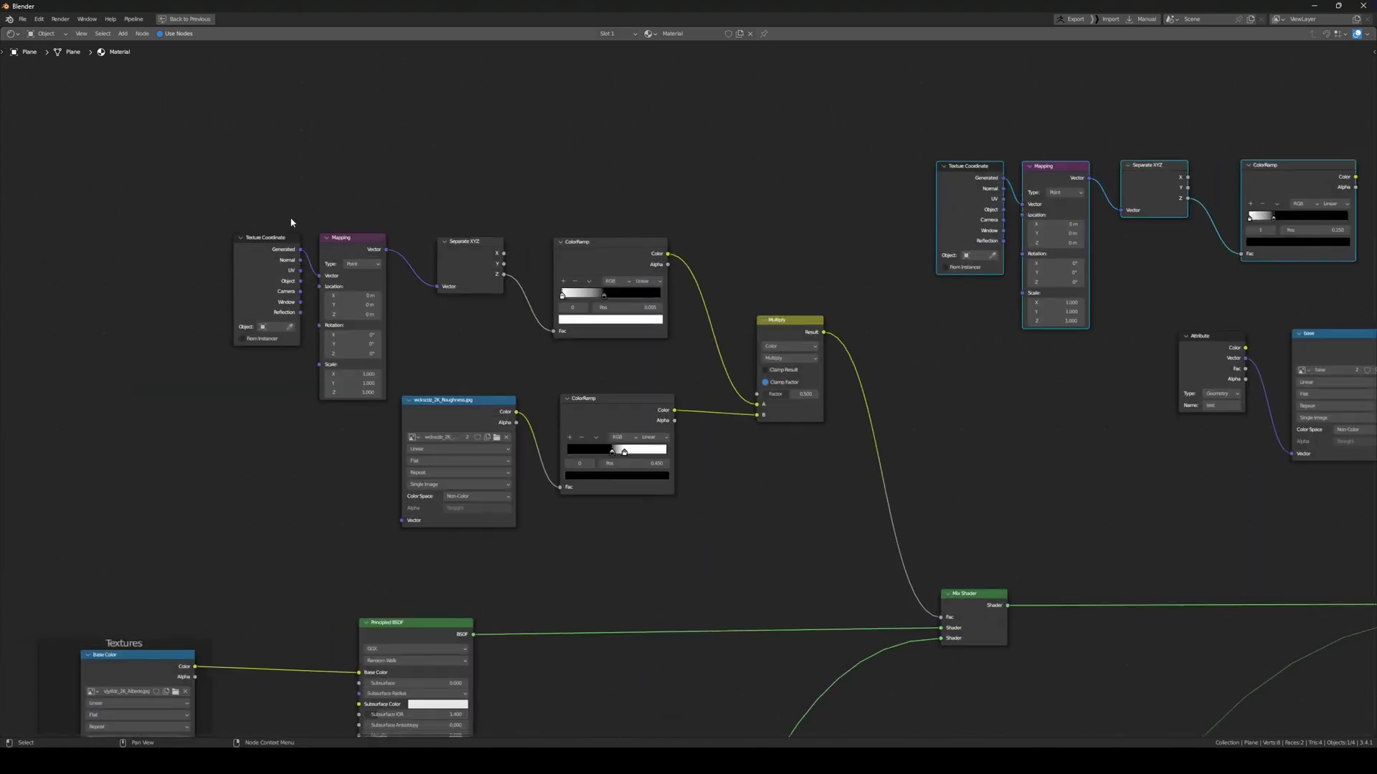
left_click_drag(171, 229, 815, 498)
Restore the full workspace layout and review the complete node tree alongside the rendered wall
scroll(766, 369, "right", 2, "ctrl")
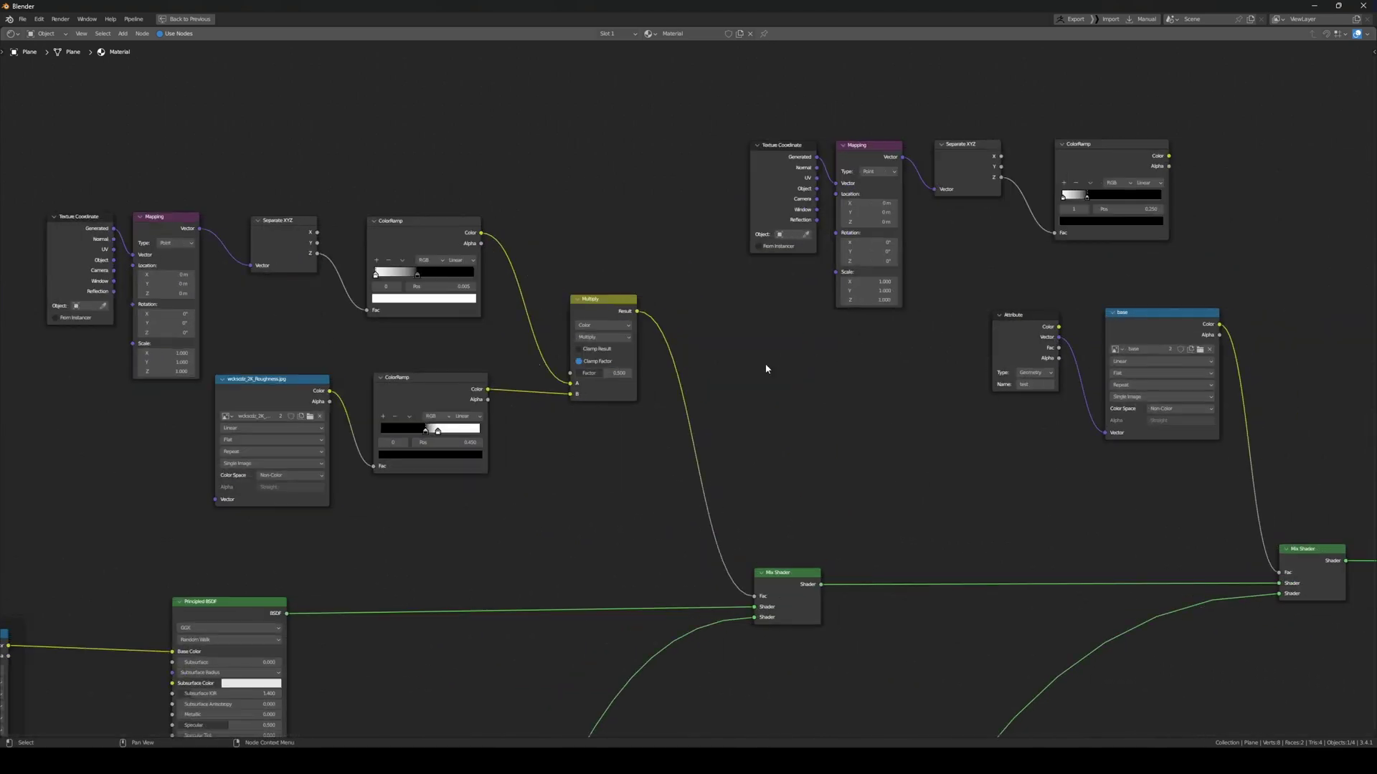
scroll(638, 302, "right", 4, "ctrl")
scroll(741, 371, "down", 1)
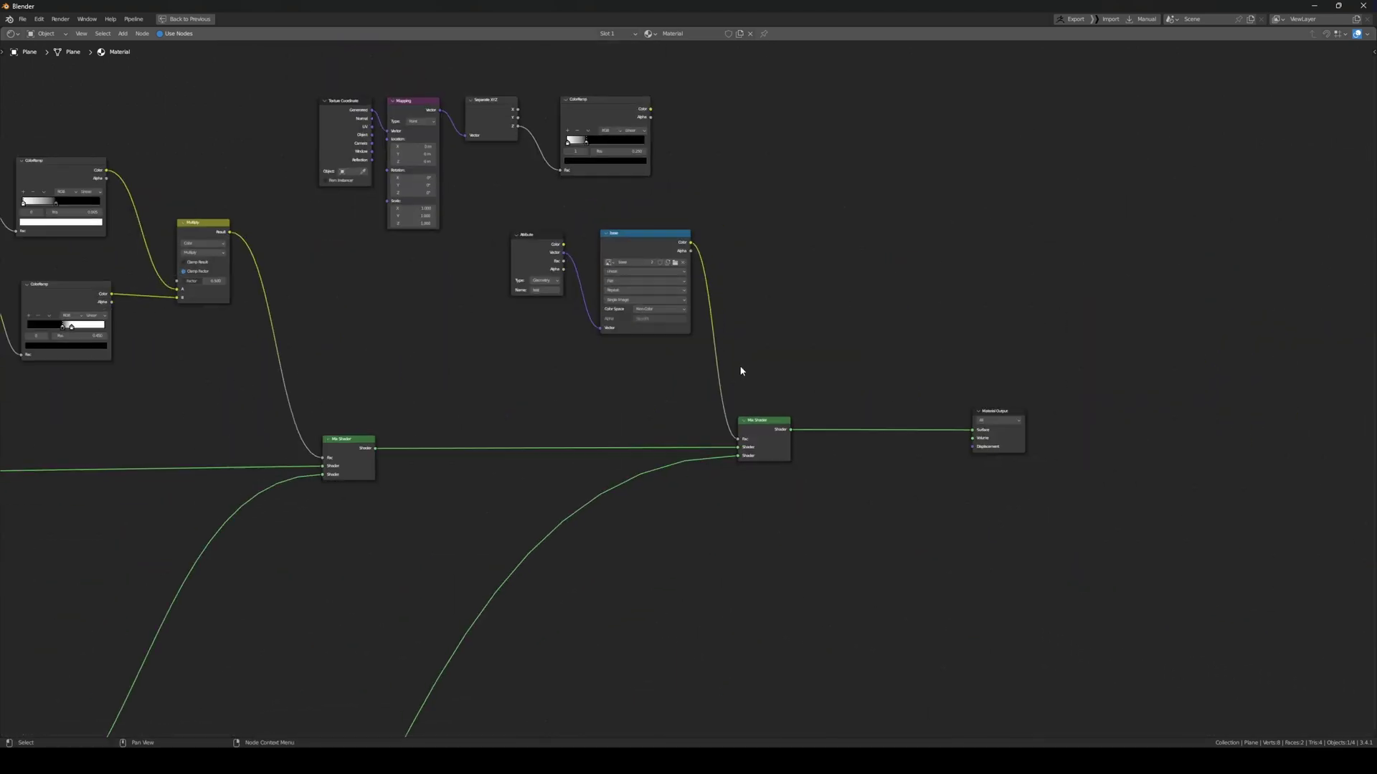
key("ctrl+space")
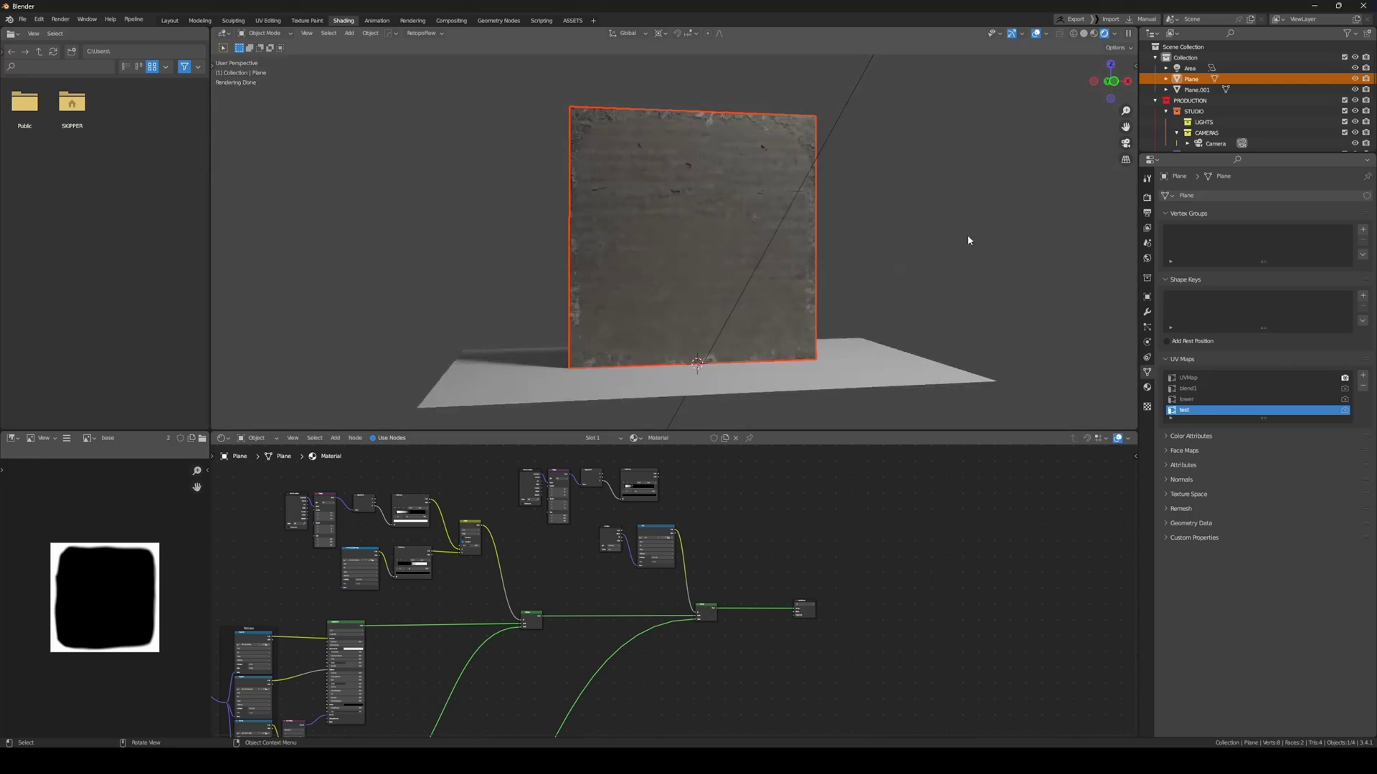
scroll(783, 593, "down", 4)
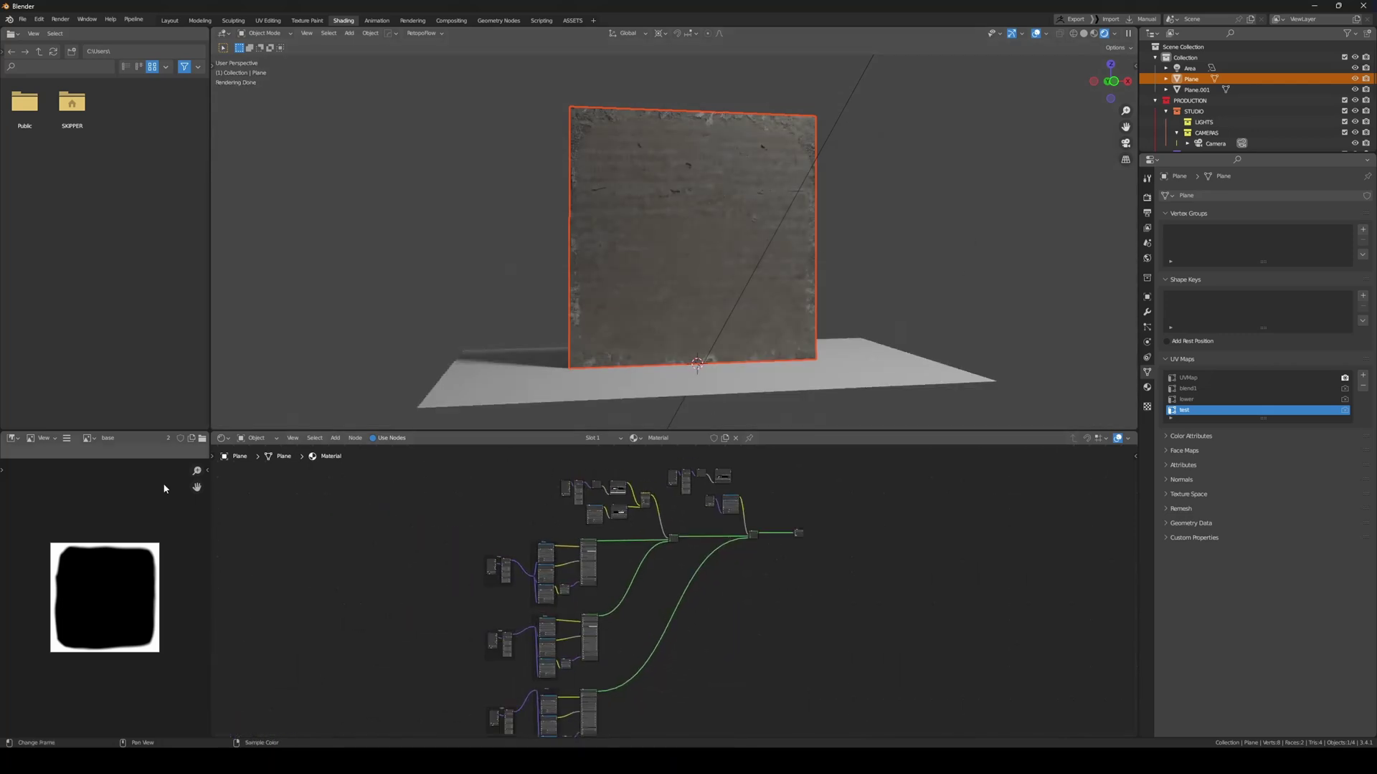
scroll(710, 516, "up", 1)
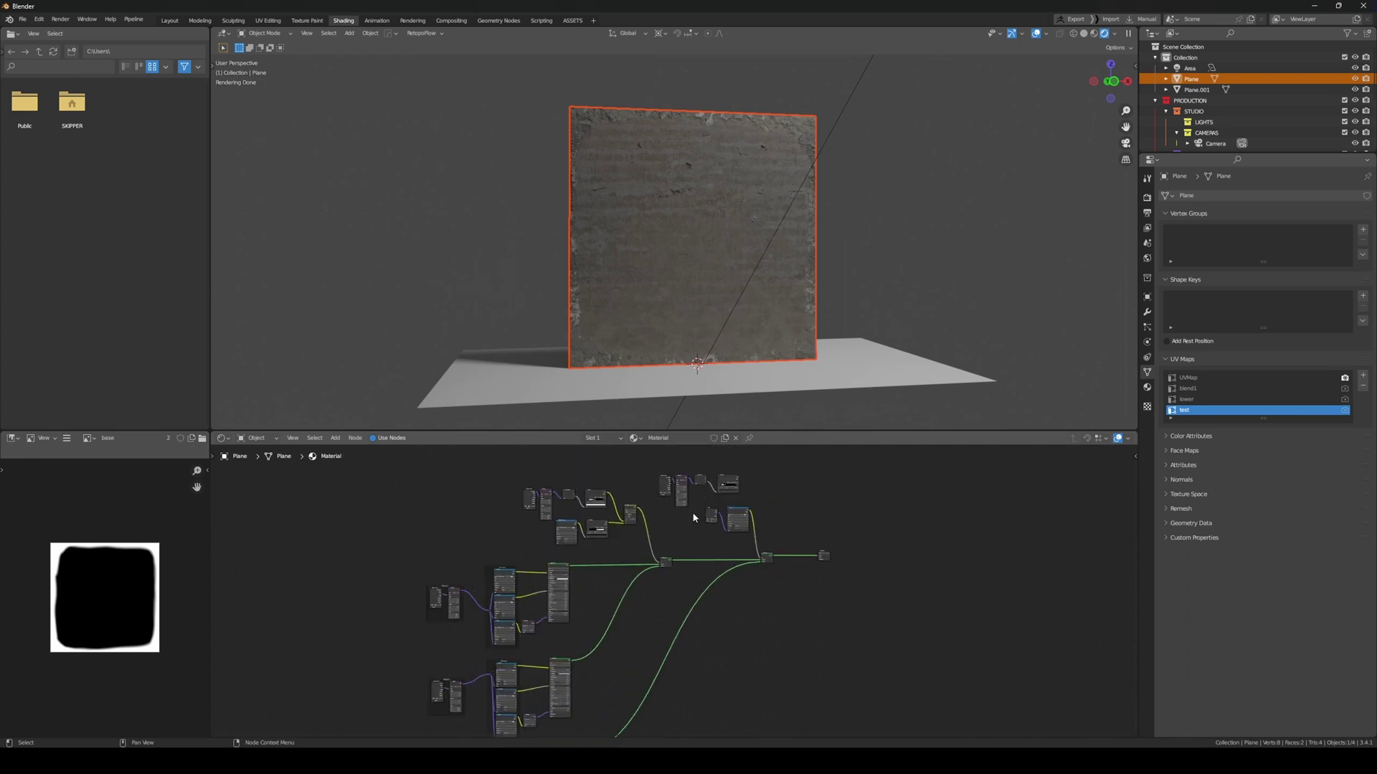